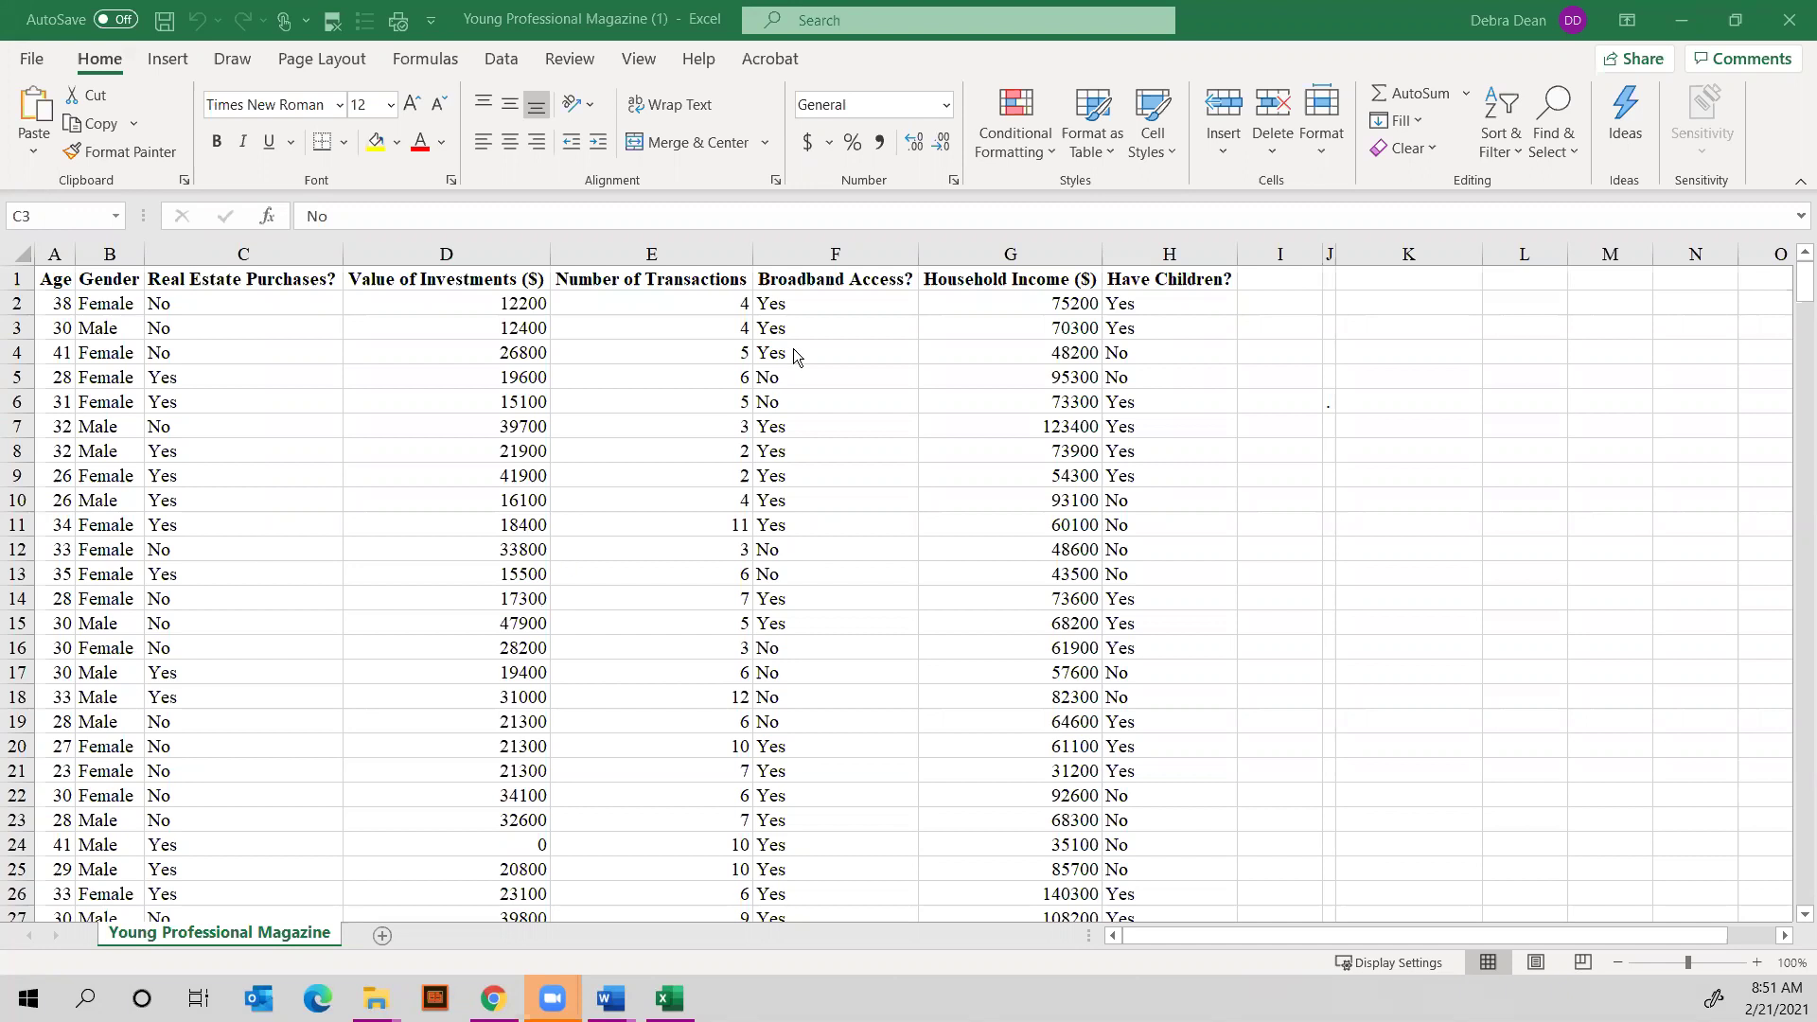
left_click(812, 315)
left_click(826, 254)
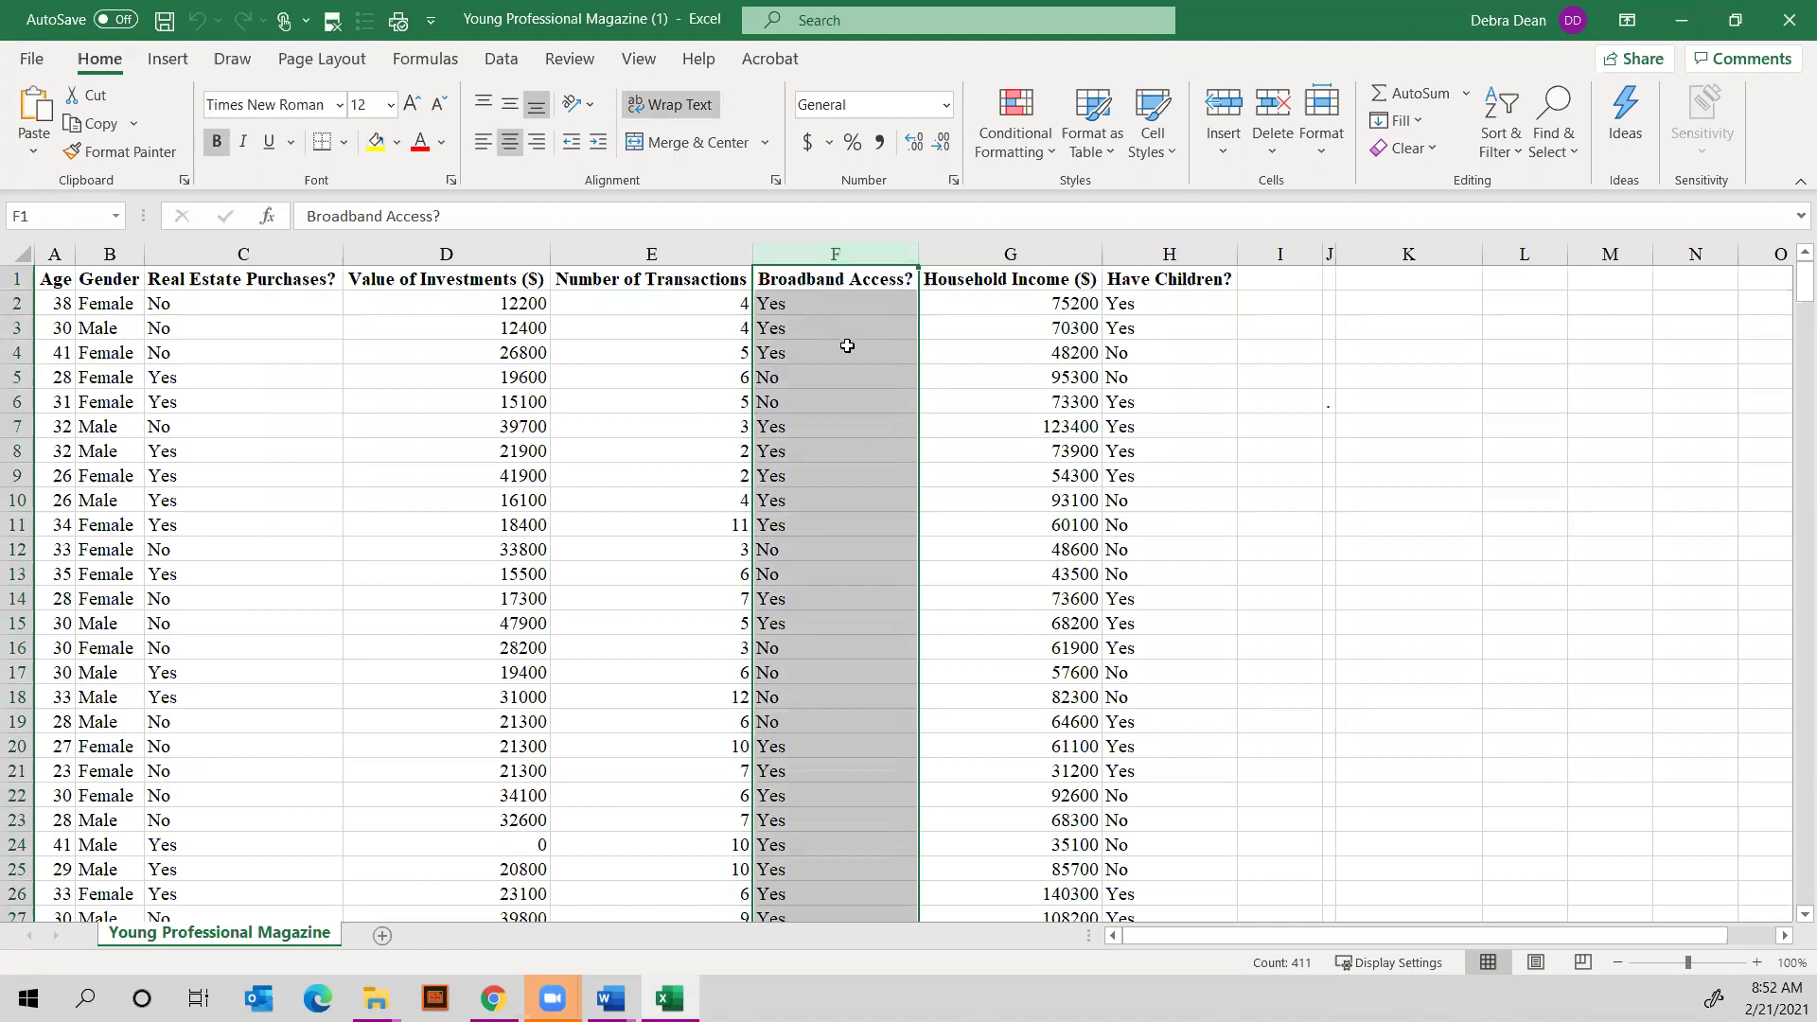
left_click(681, 346)
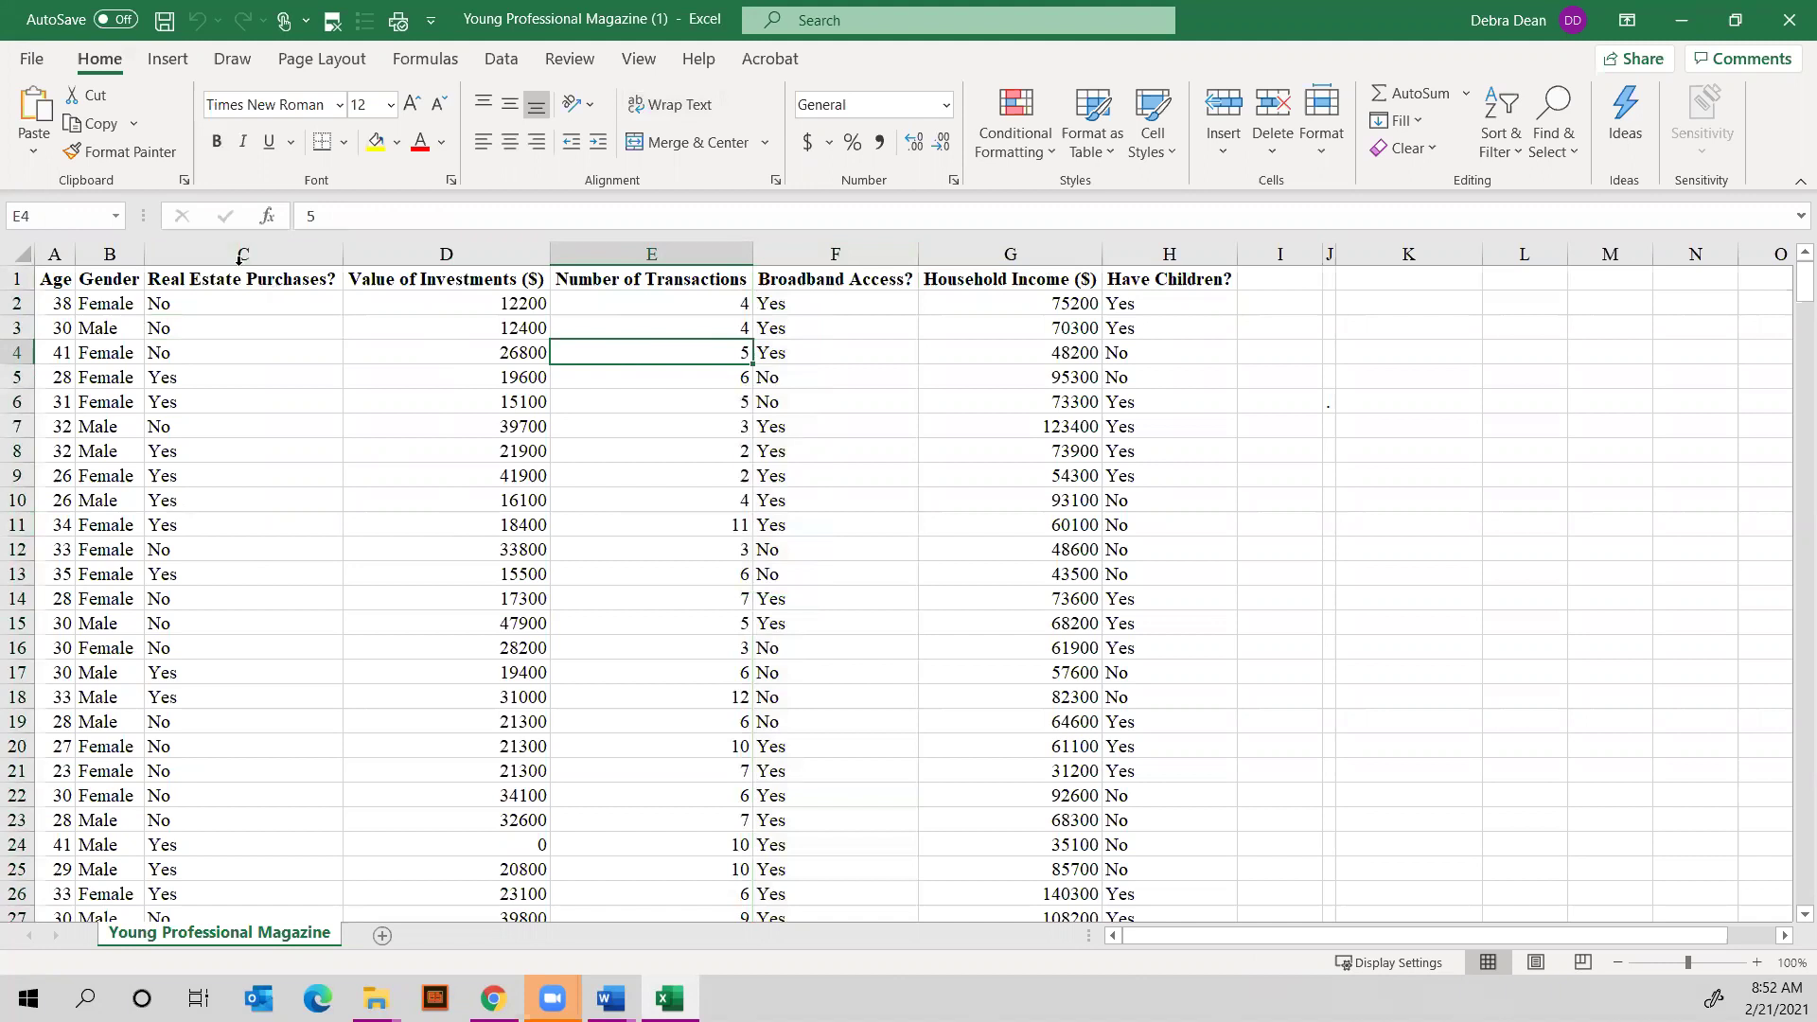
Highlight the Age, Value of Investments, Number of Transactions and Household Income columns in yellow
left_click(56, 252)
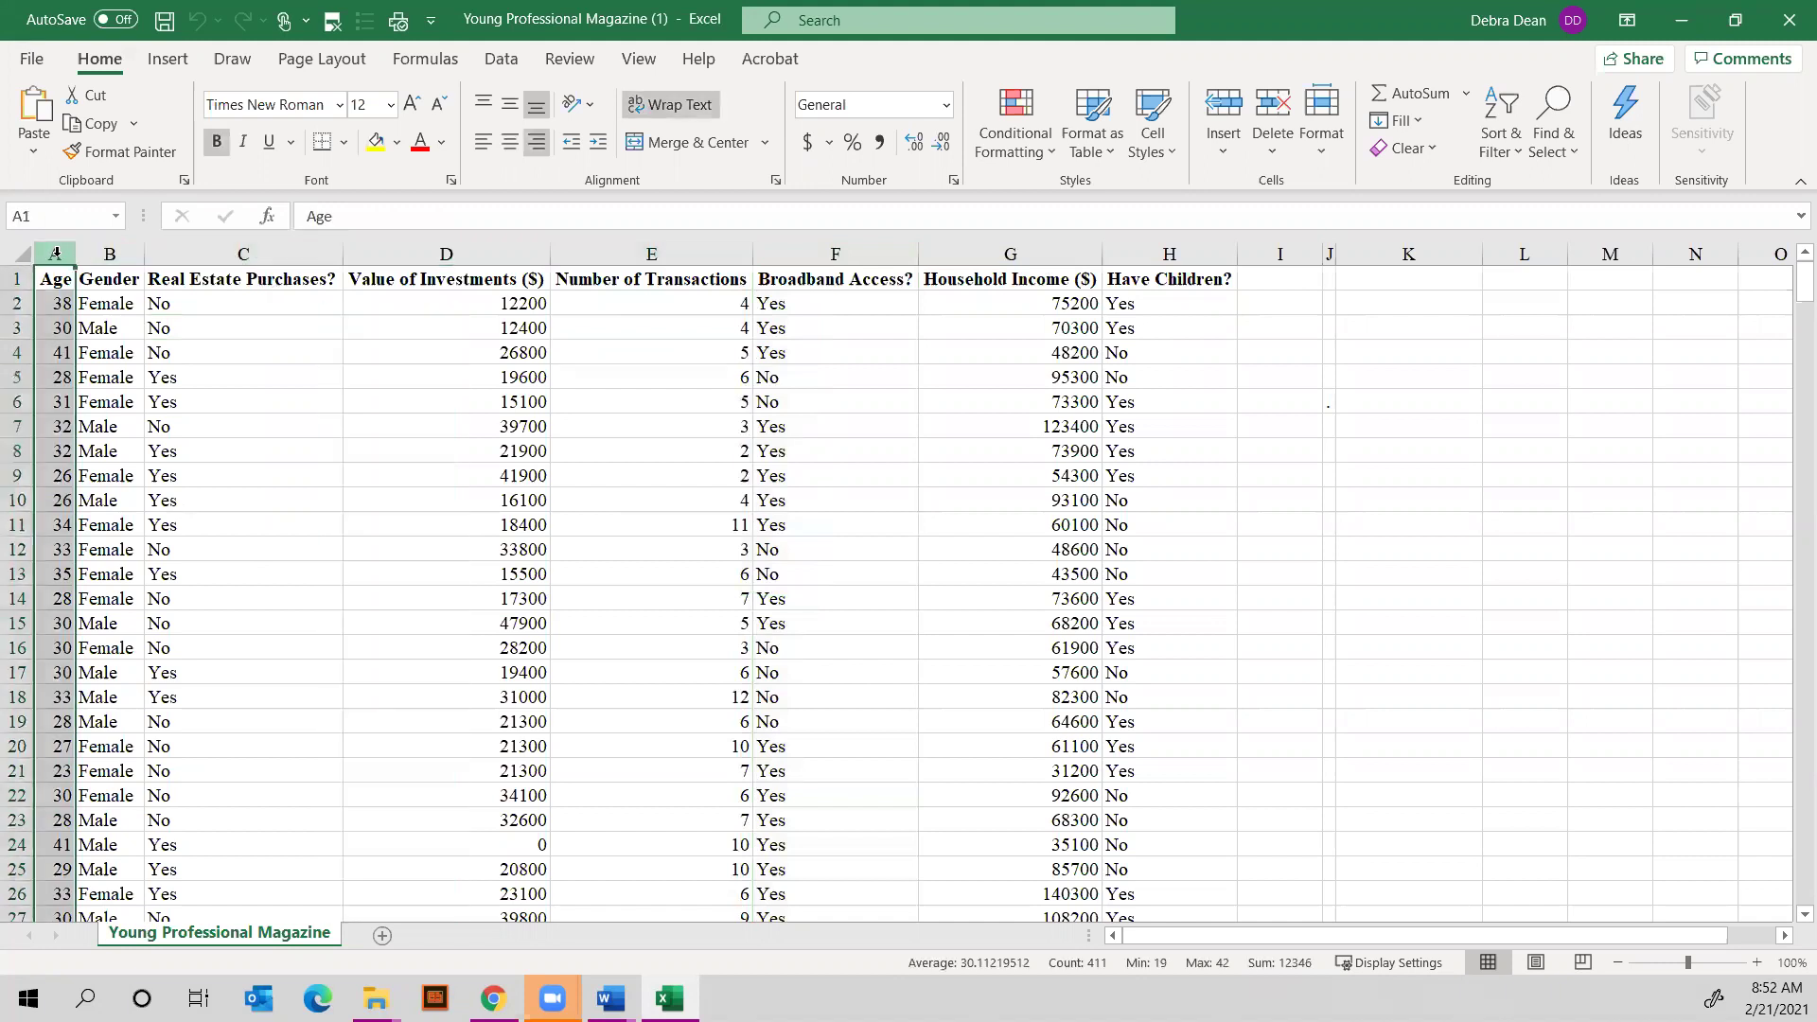
left_click(458, 250)
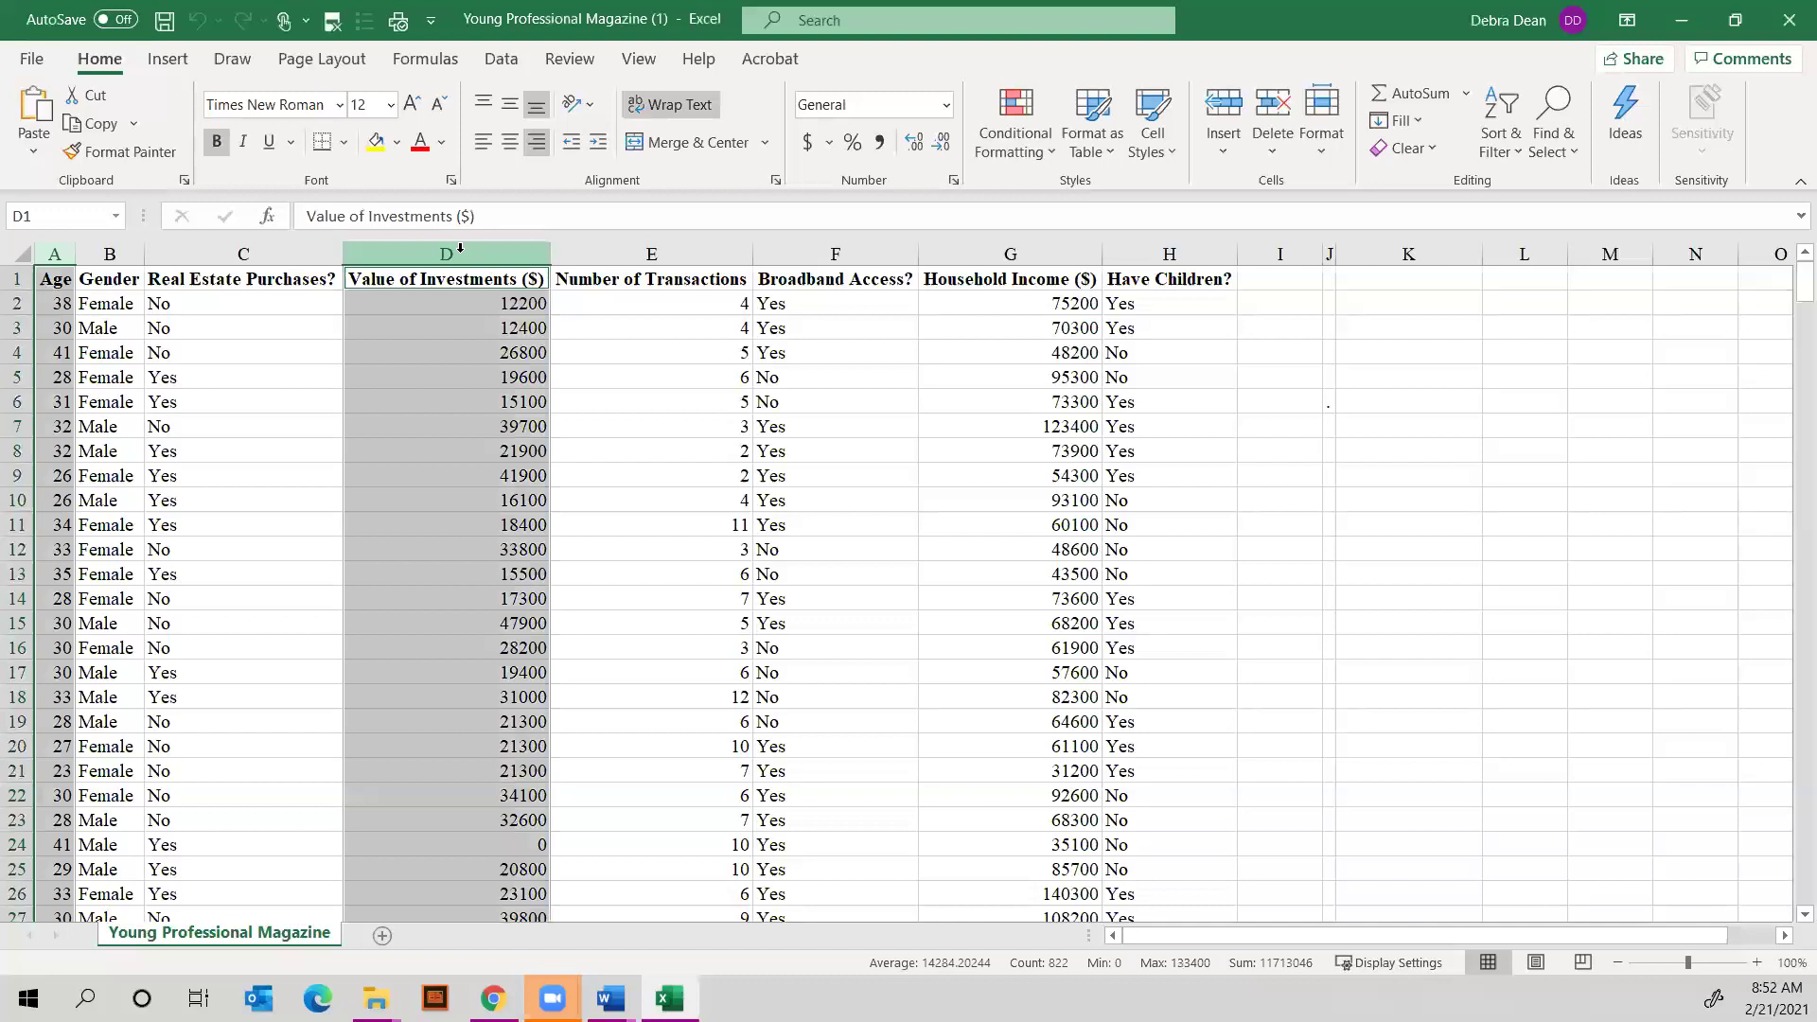
left_click(648, 256, "ctrl")
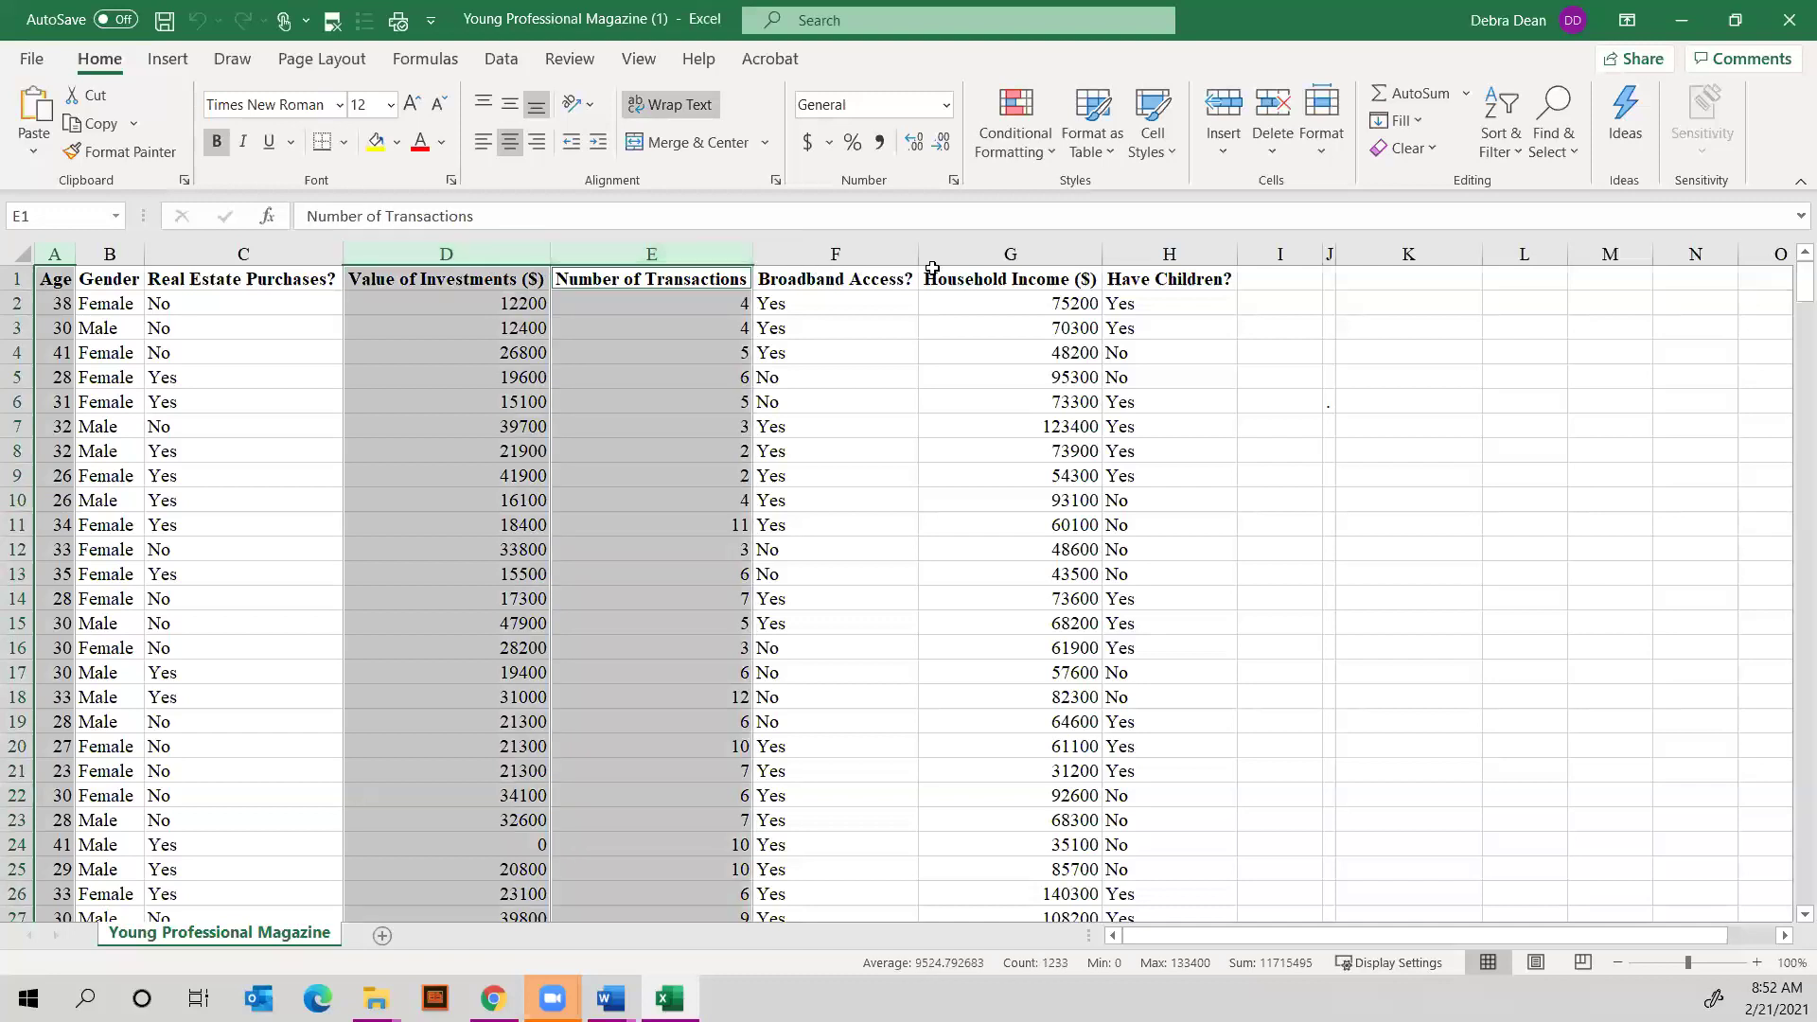
left_click(1093, 257, "ctrl")
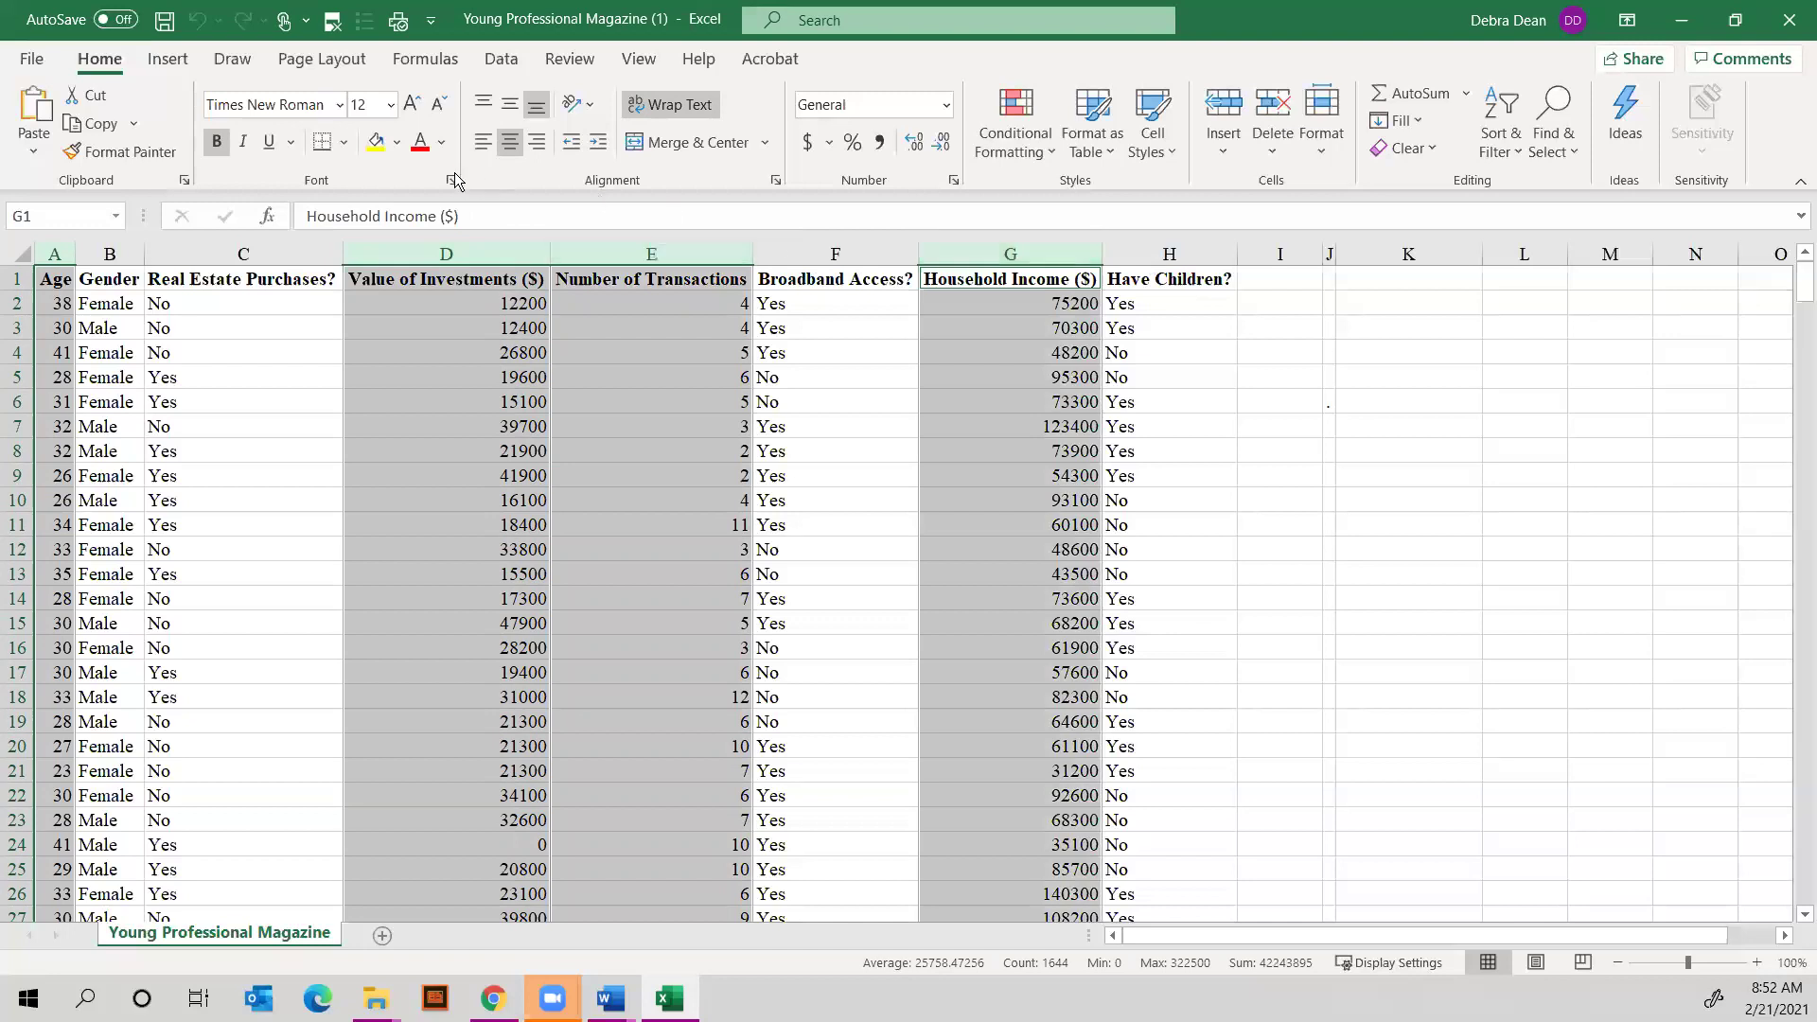
left_click(376, 141)
left_click(217, 378)
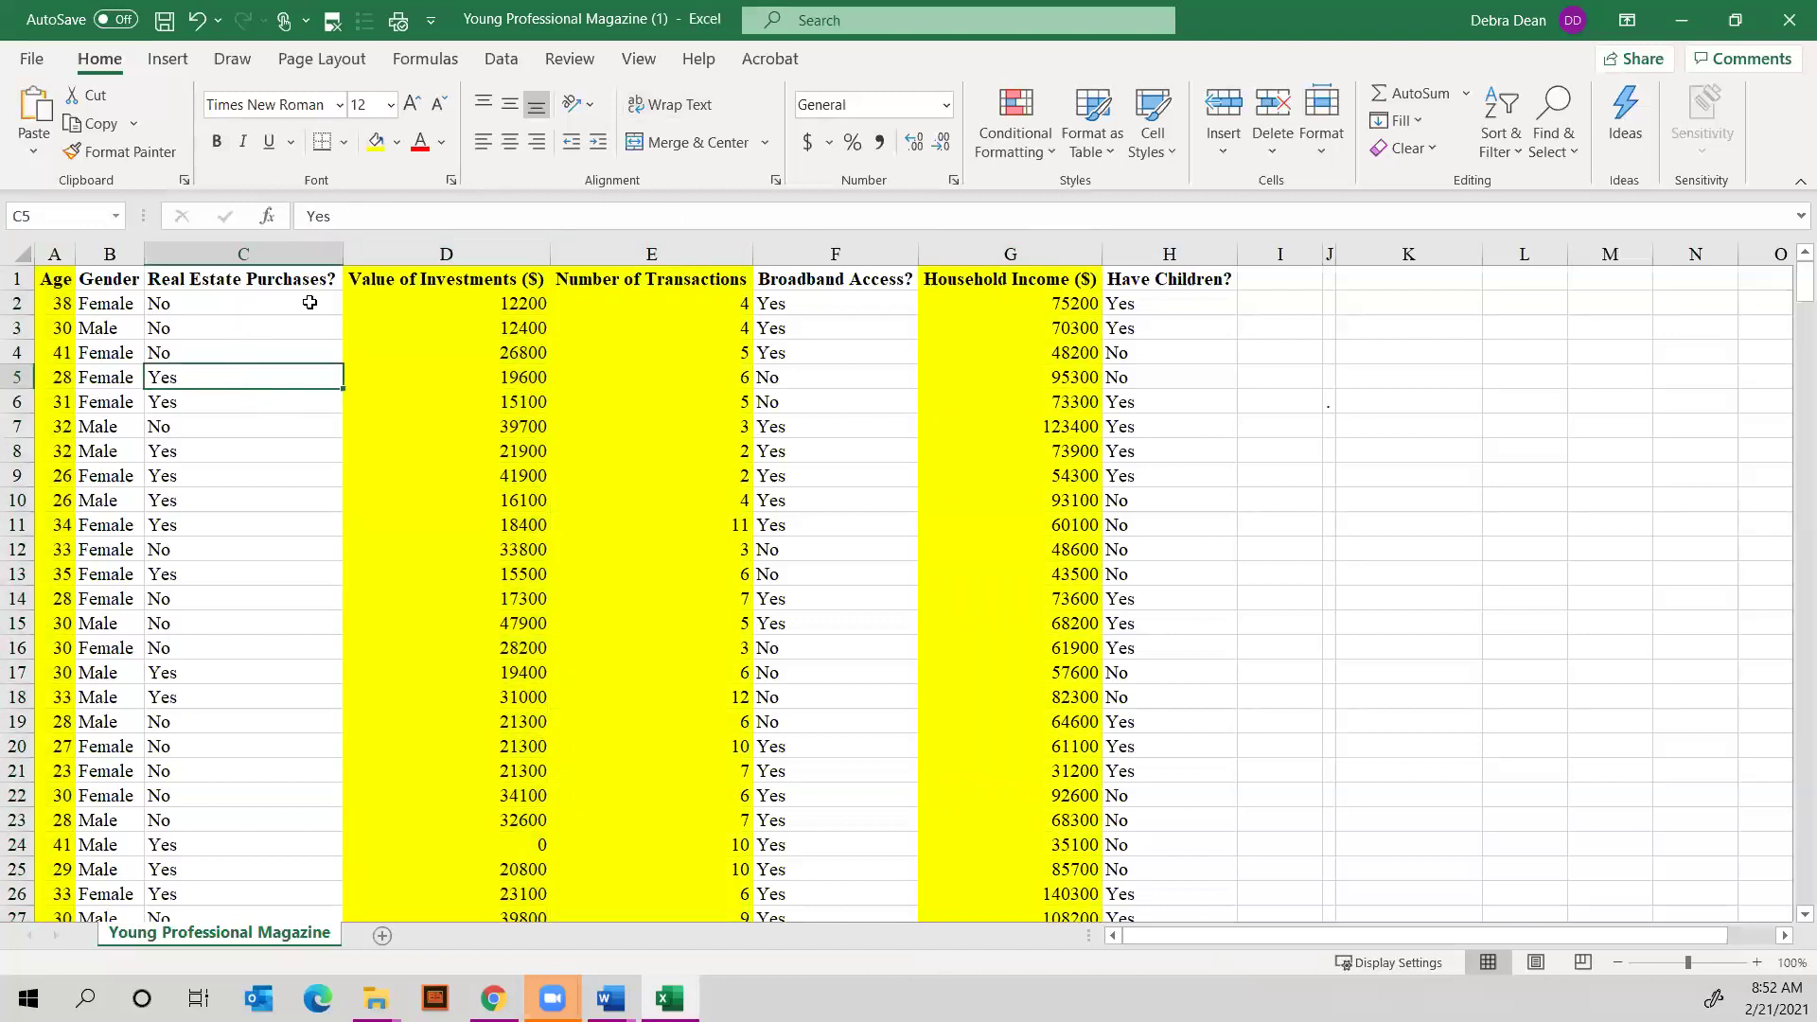
Generate Descriptive Statistics for the Age column on a new worksheet, with first-row labels, summary statistics and a 95% confidence level for the mean
left_click(502, 59)
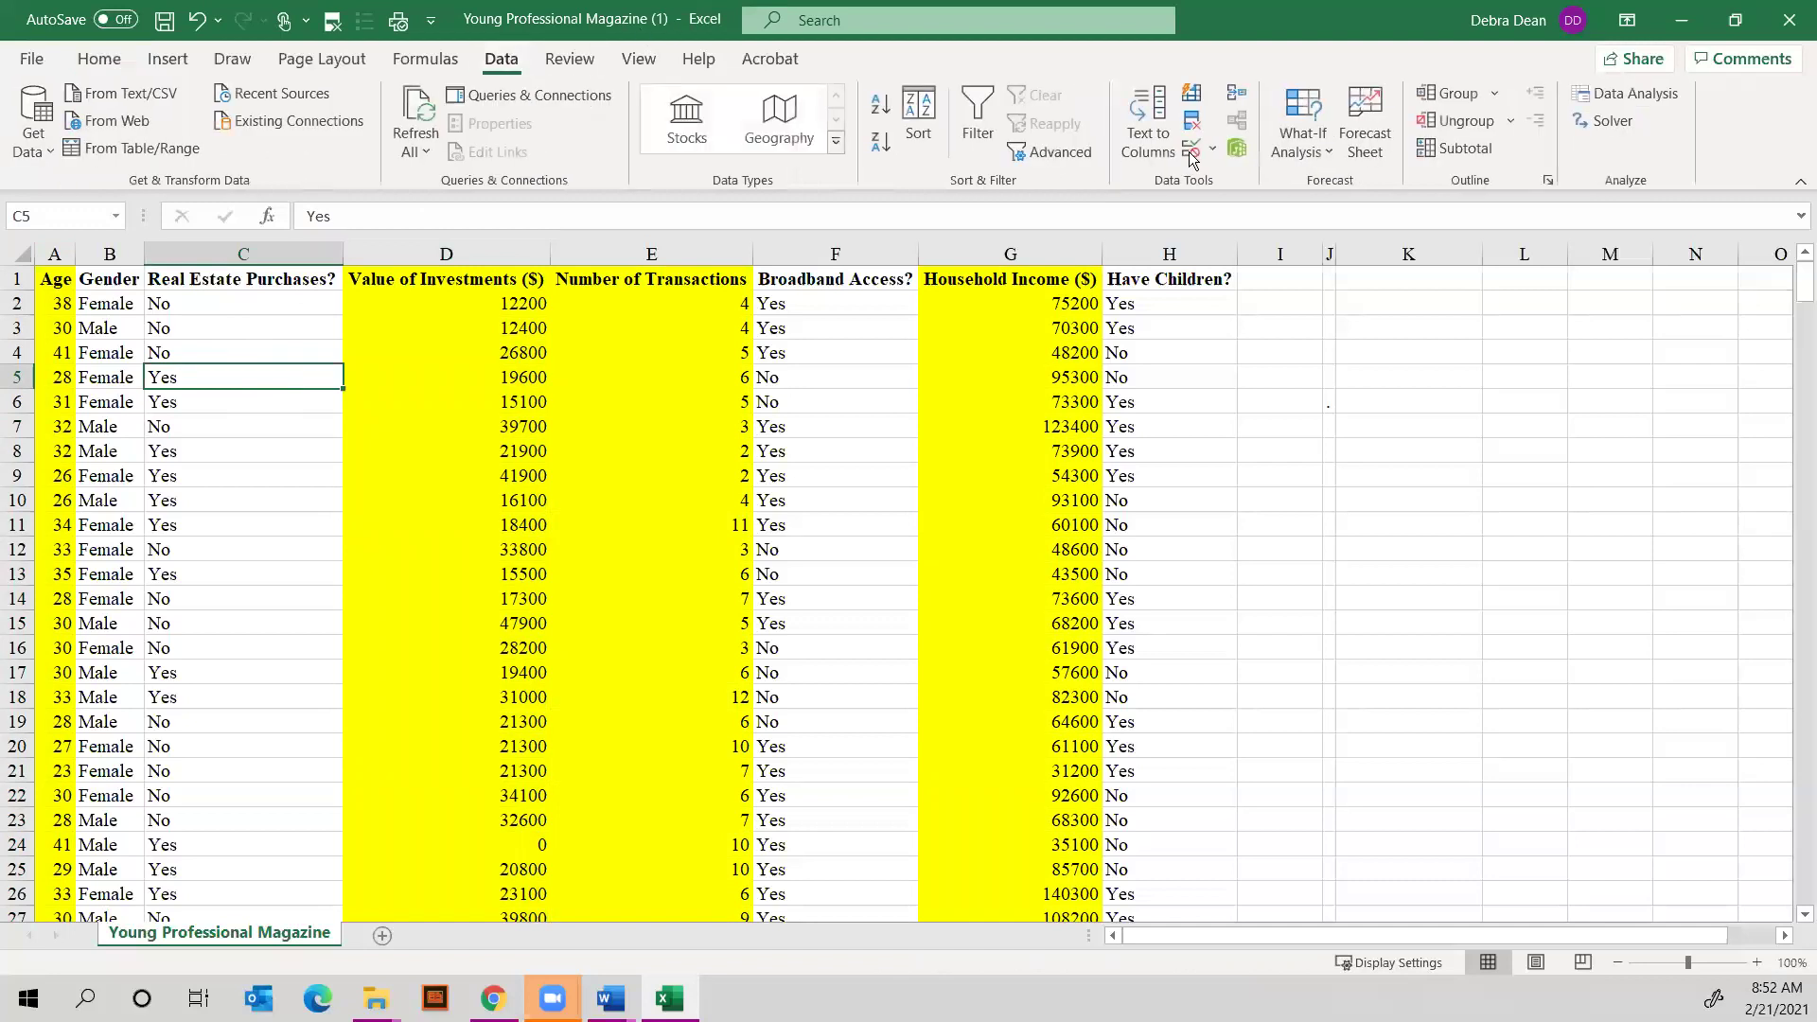
left_click(1621, 94)
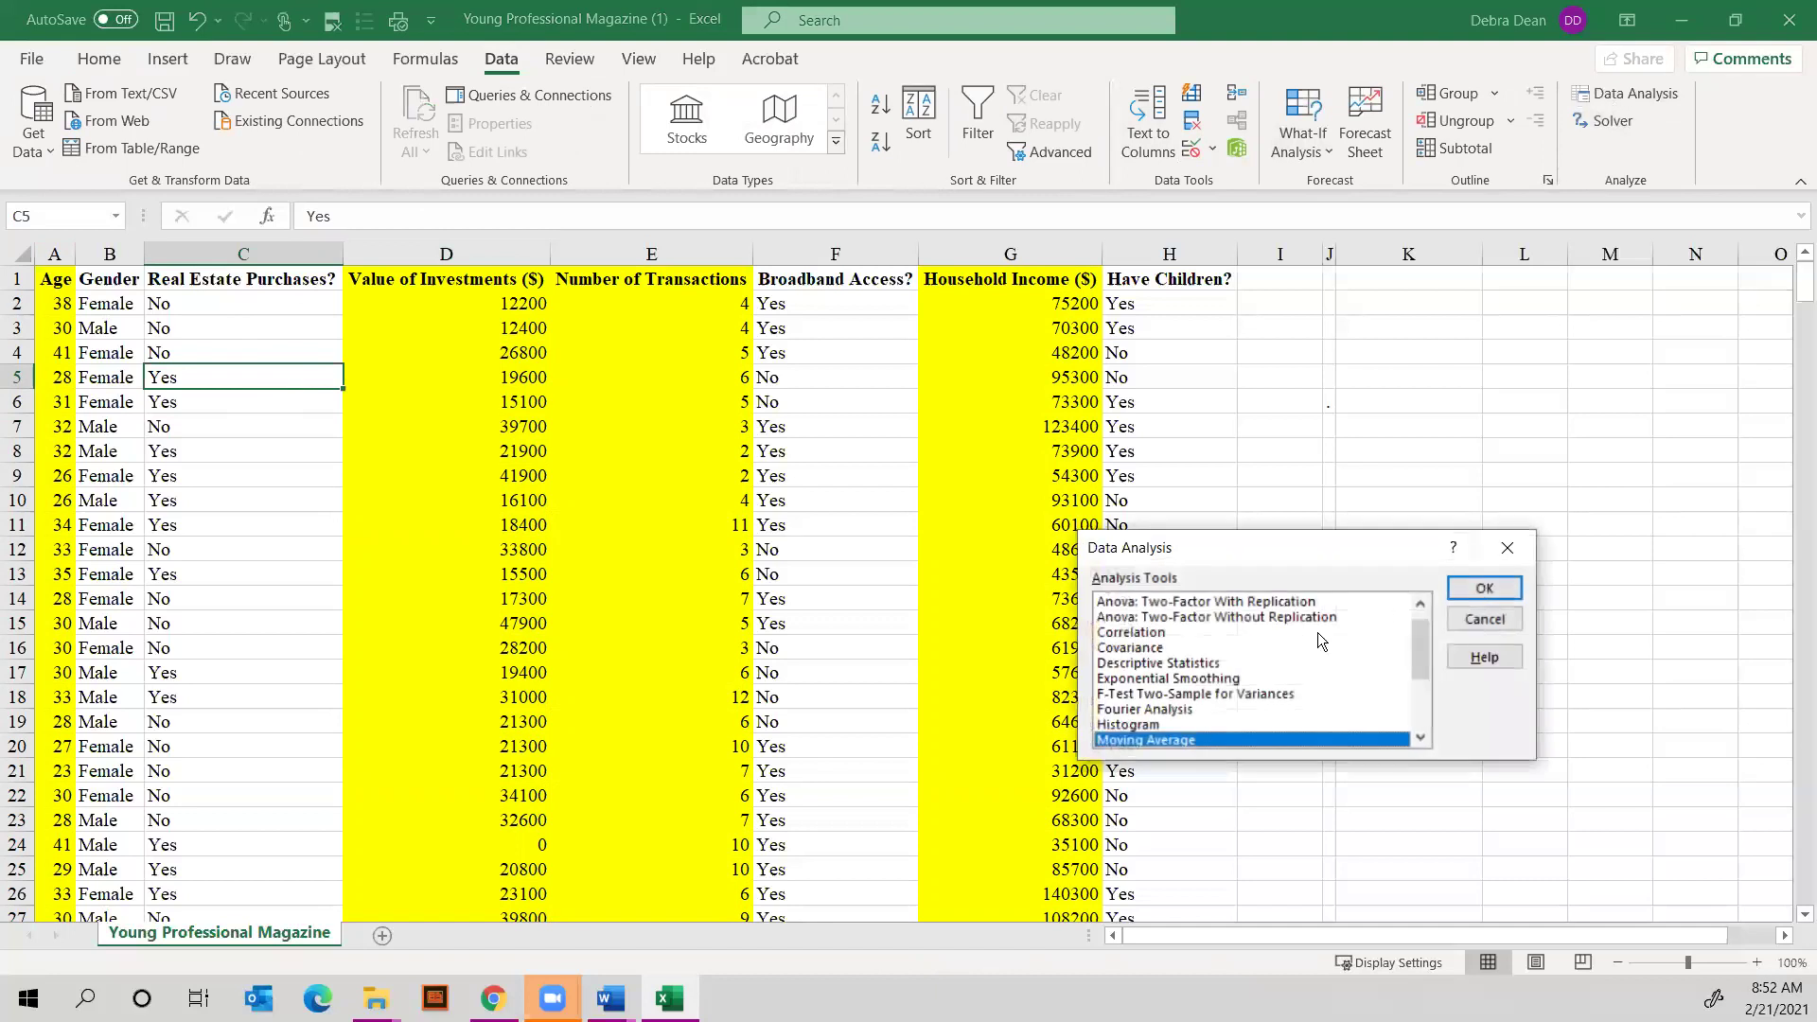
left_click(1163, 665)
left_click(1484, 588)
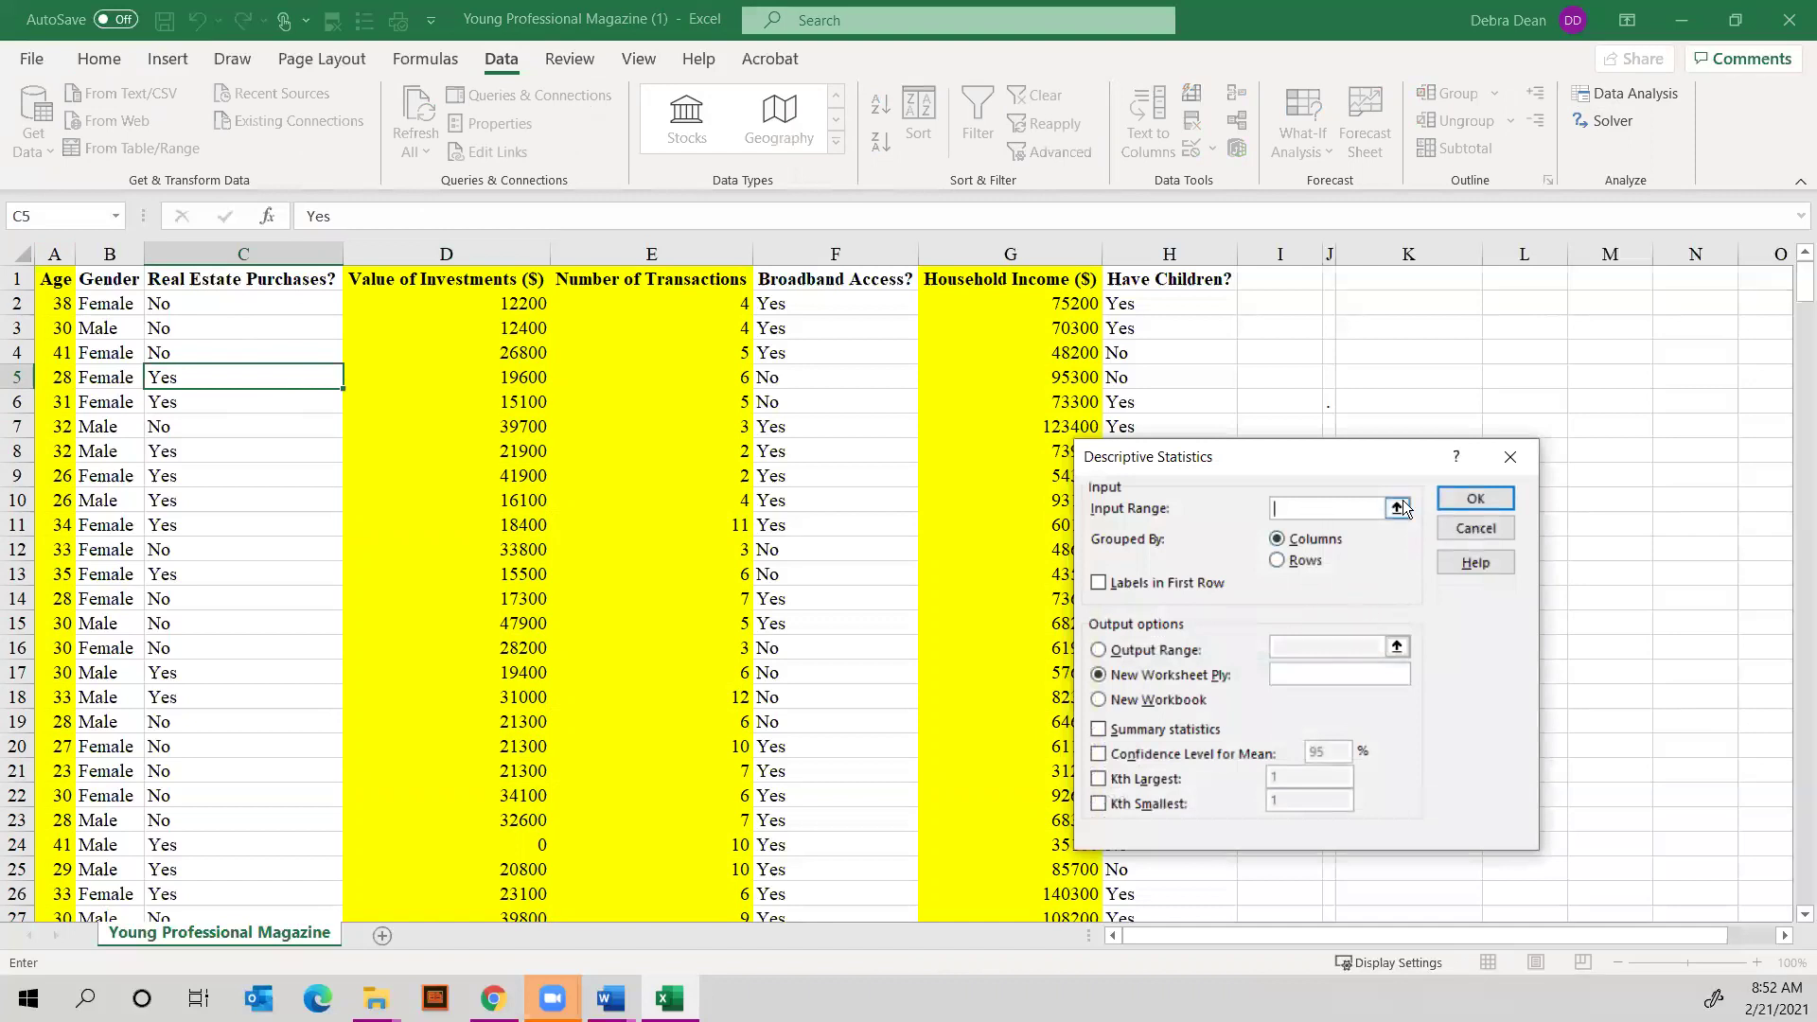
left_click(52, 254)
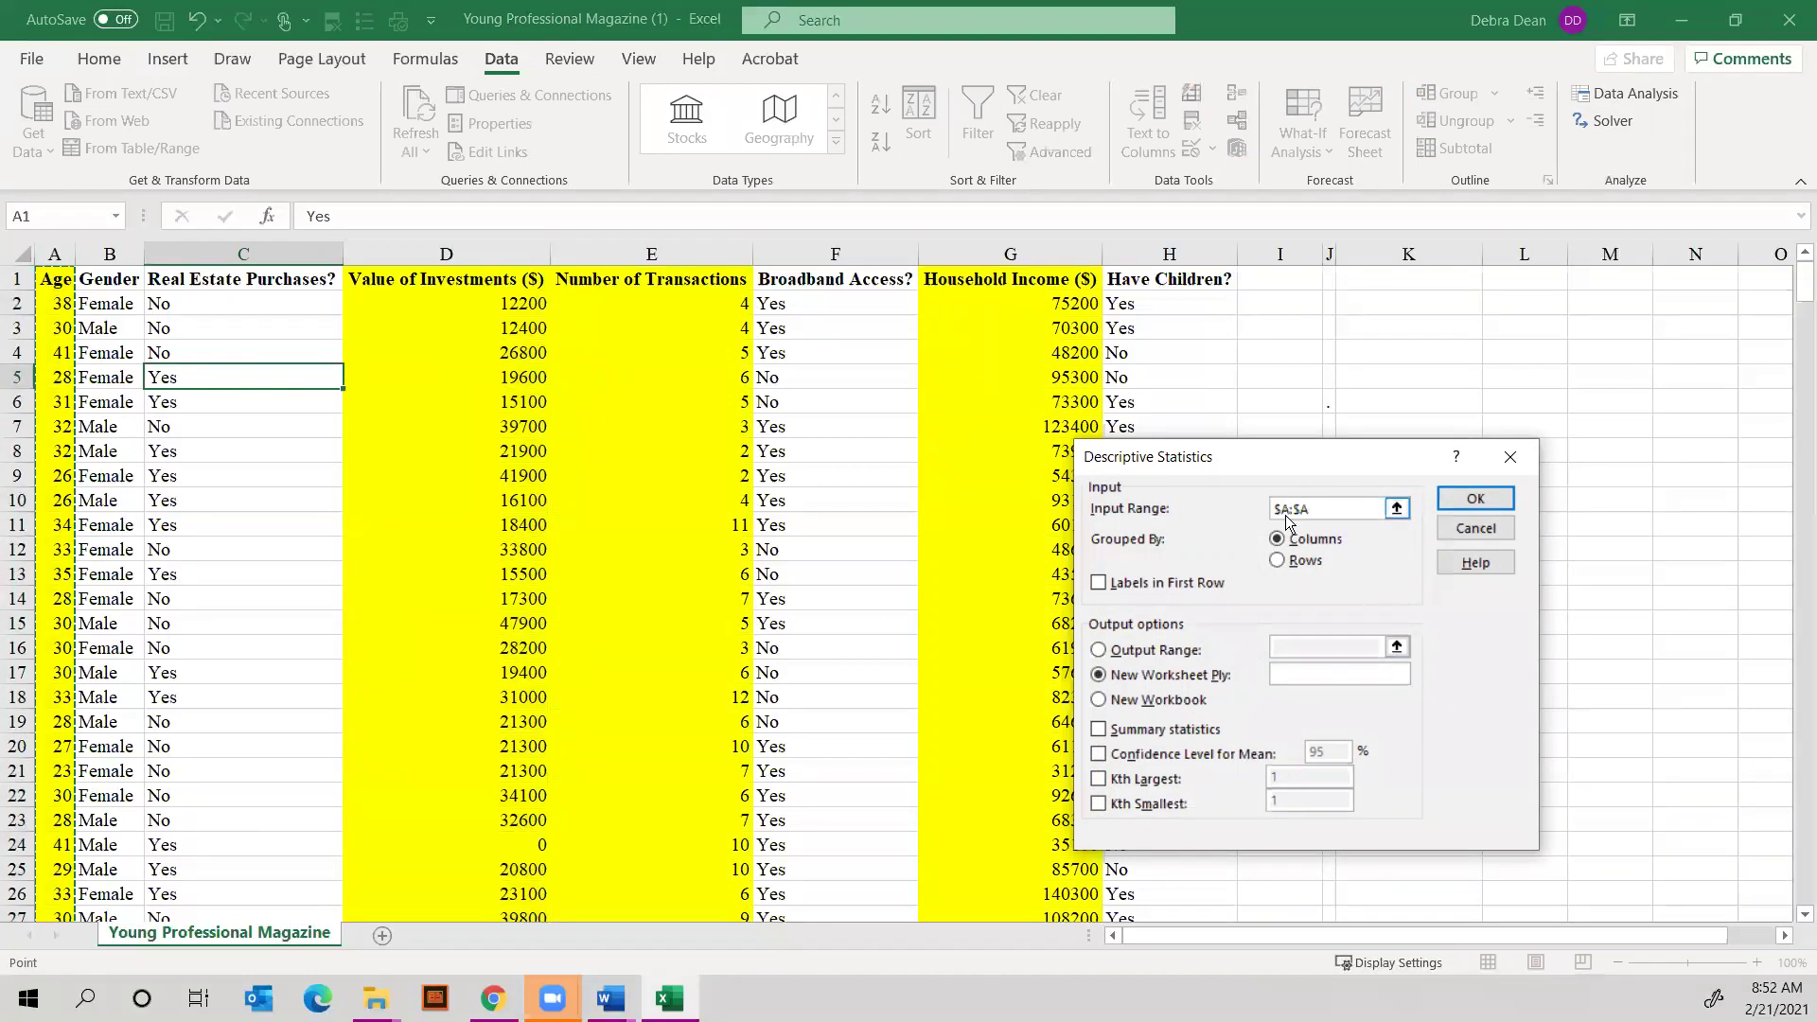
left_click(1101, 584)
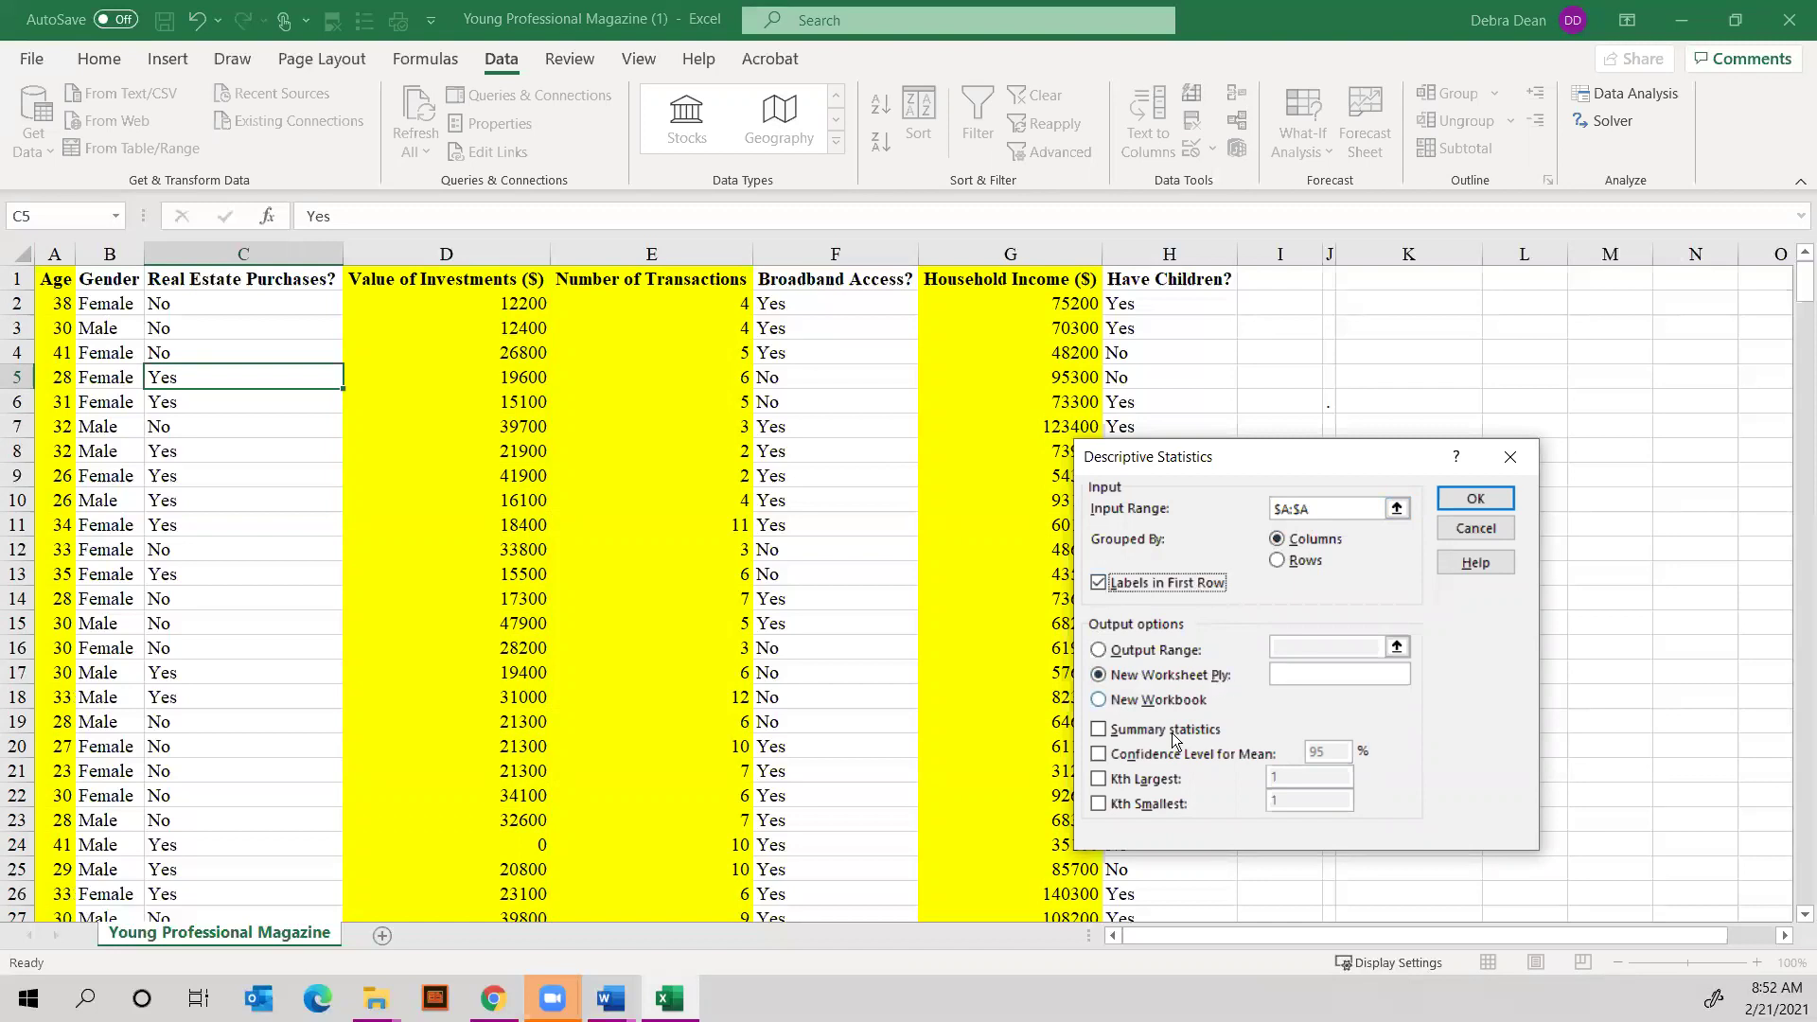
left_click(1101, 731)
left_click(1098, 755)
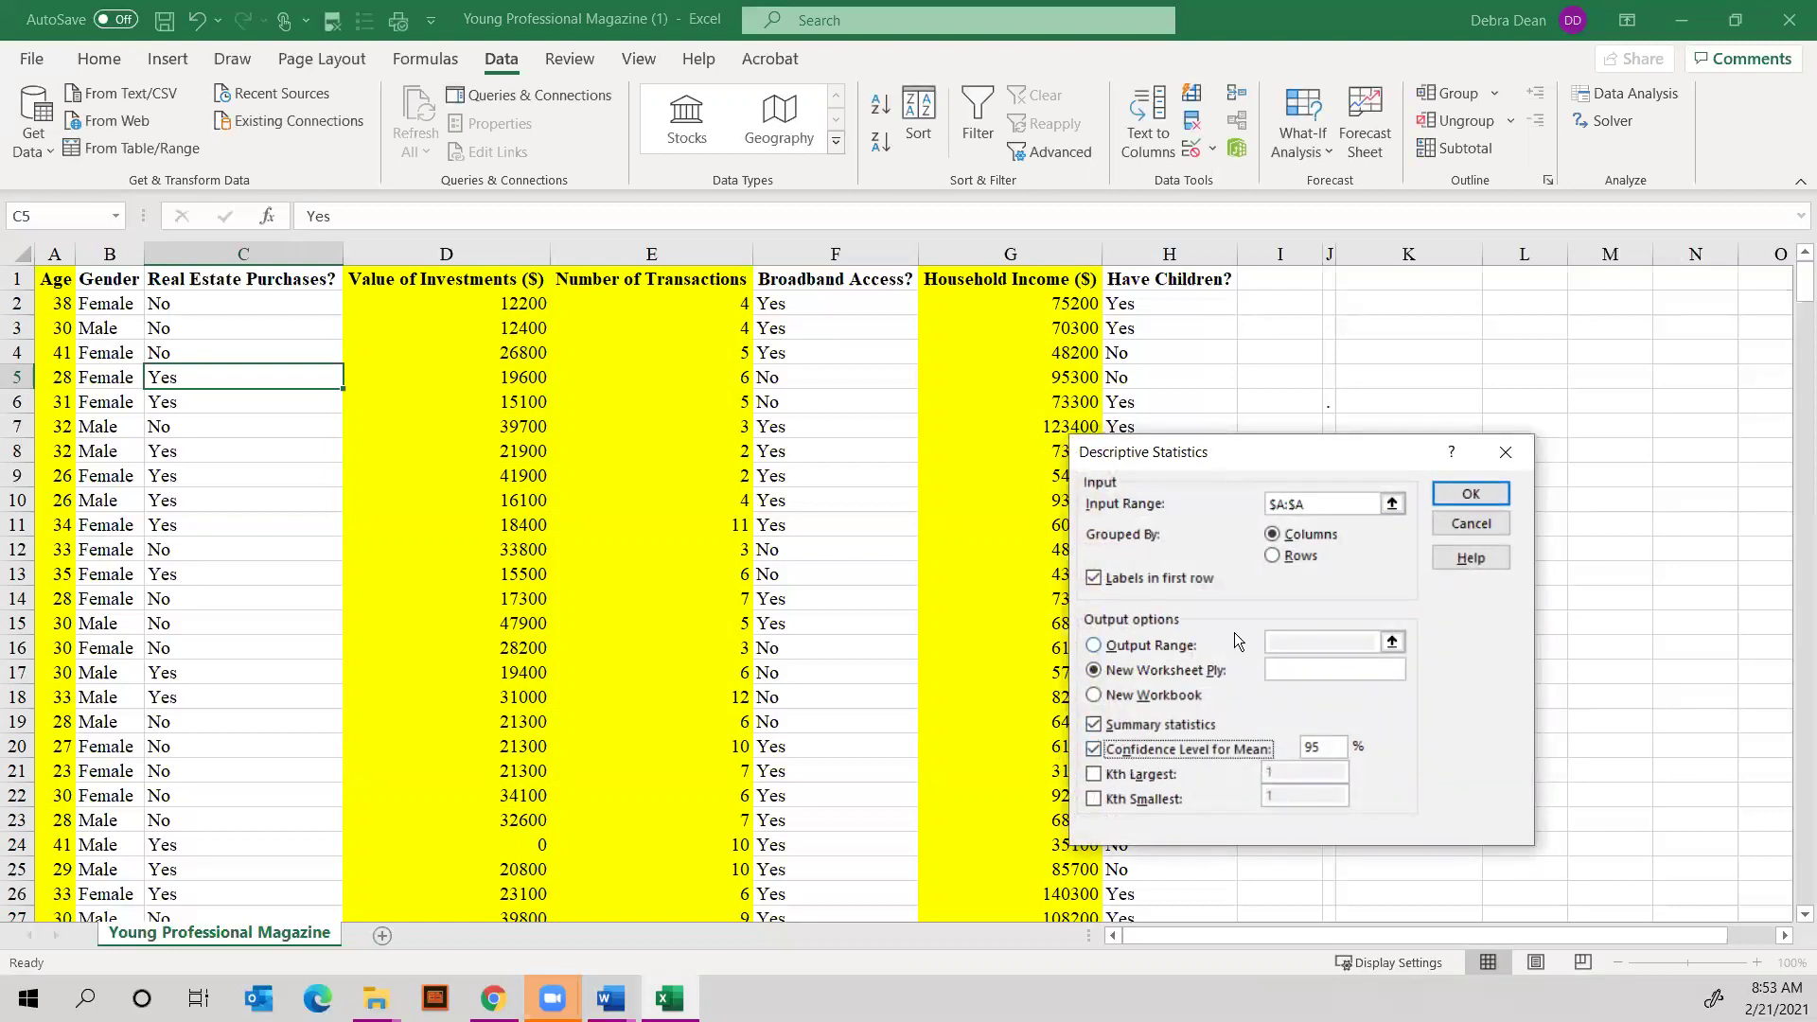
left_click(1470, 493)
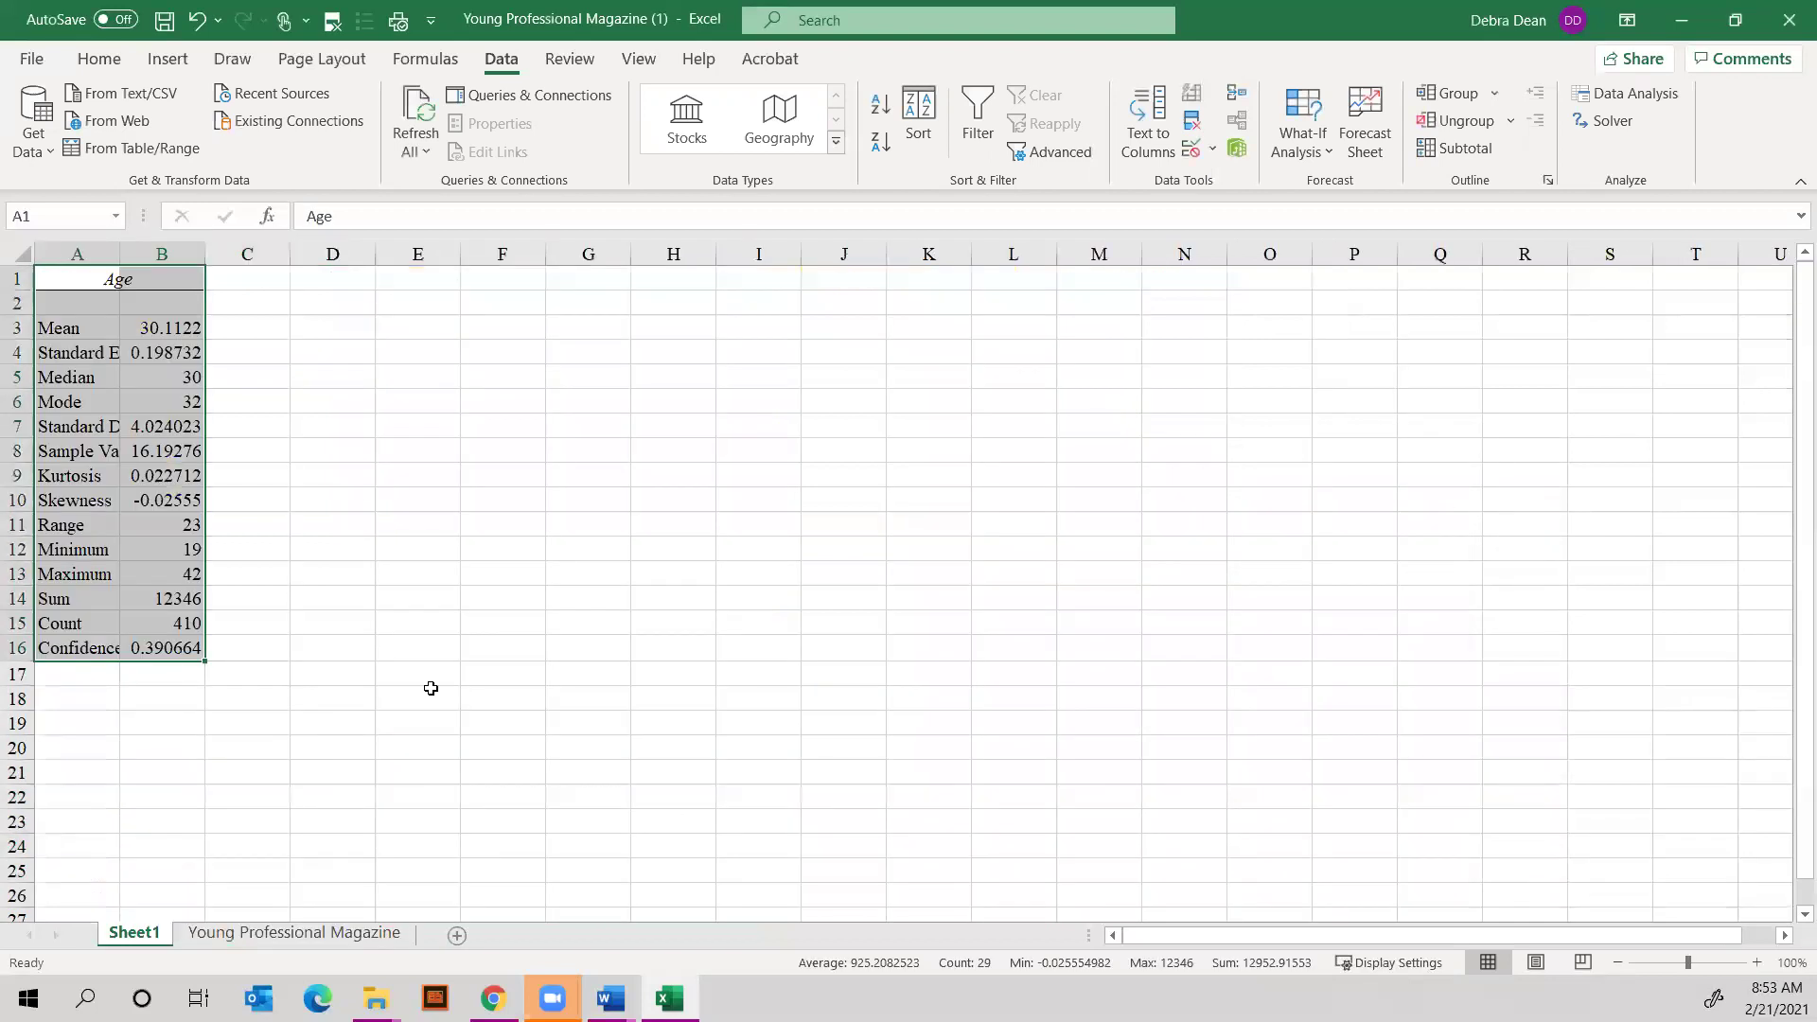
Auto-fit columns A and B of the Age statistics sheet to their contents
left_click_drag(133, 251, 76, 251)
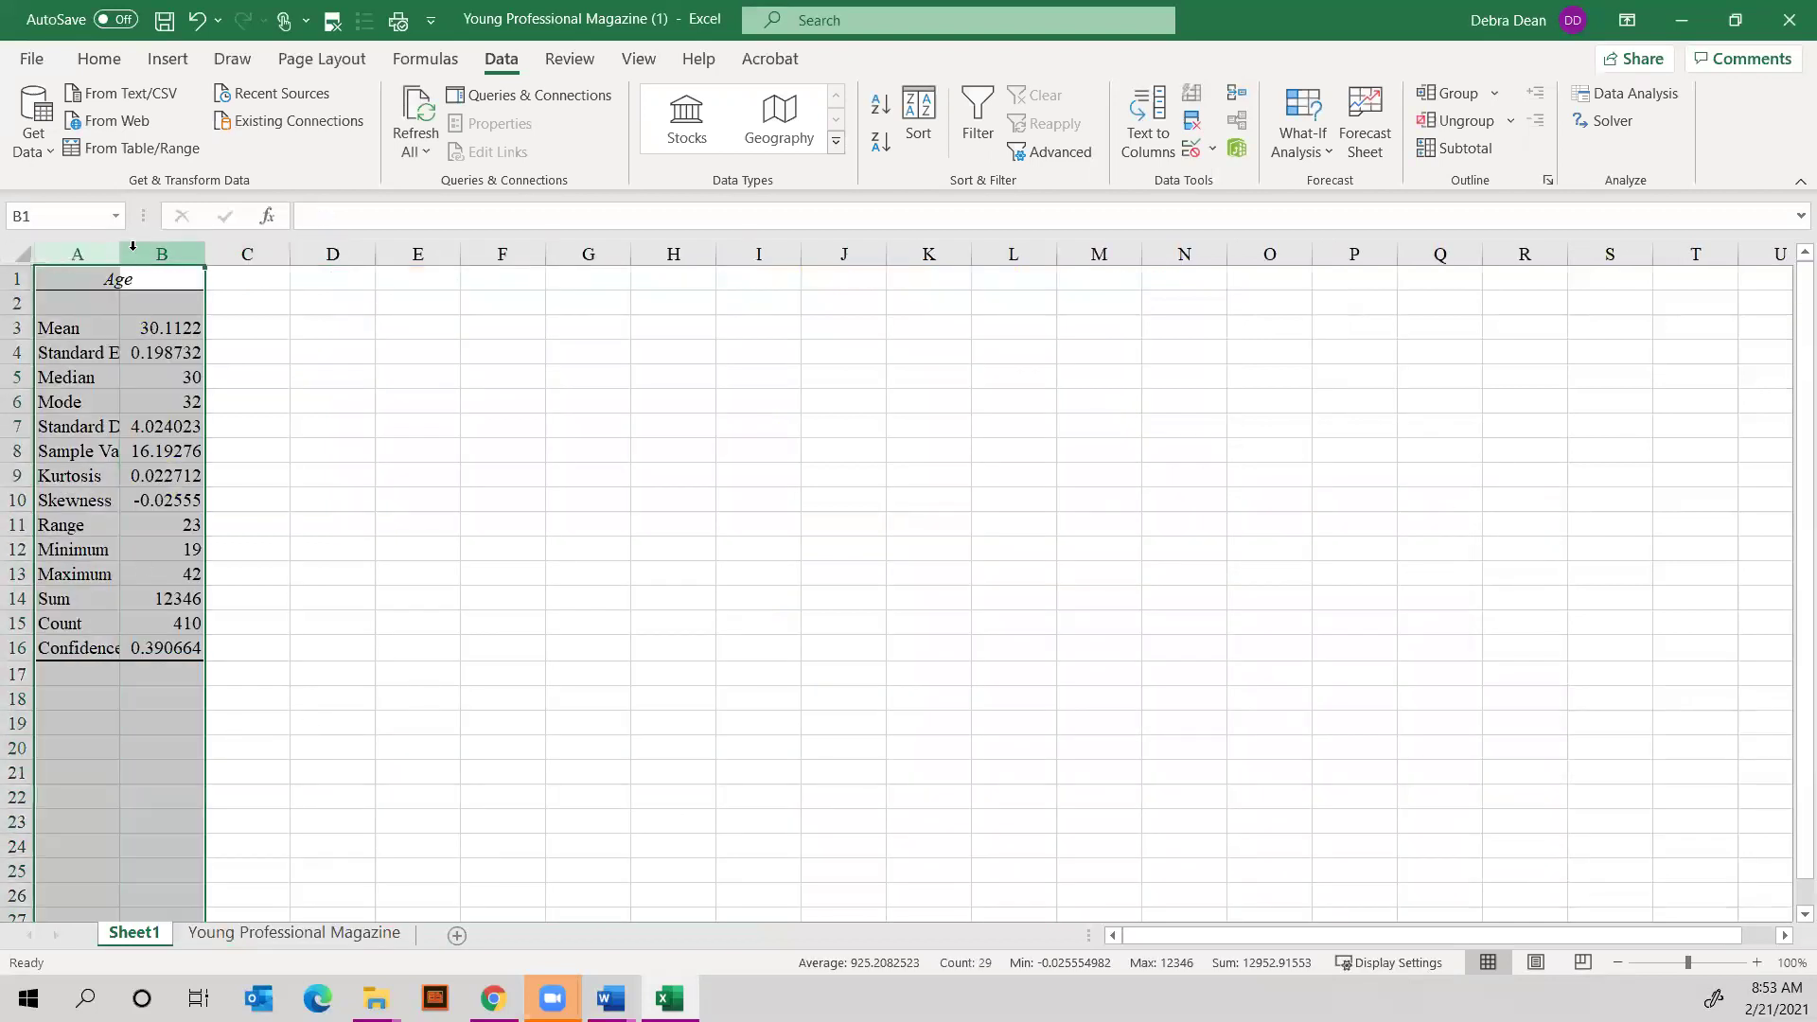
double_click(120, 252)
left_click(603, 455)
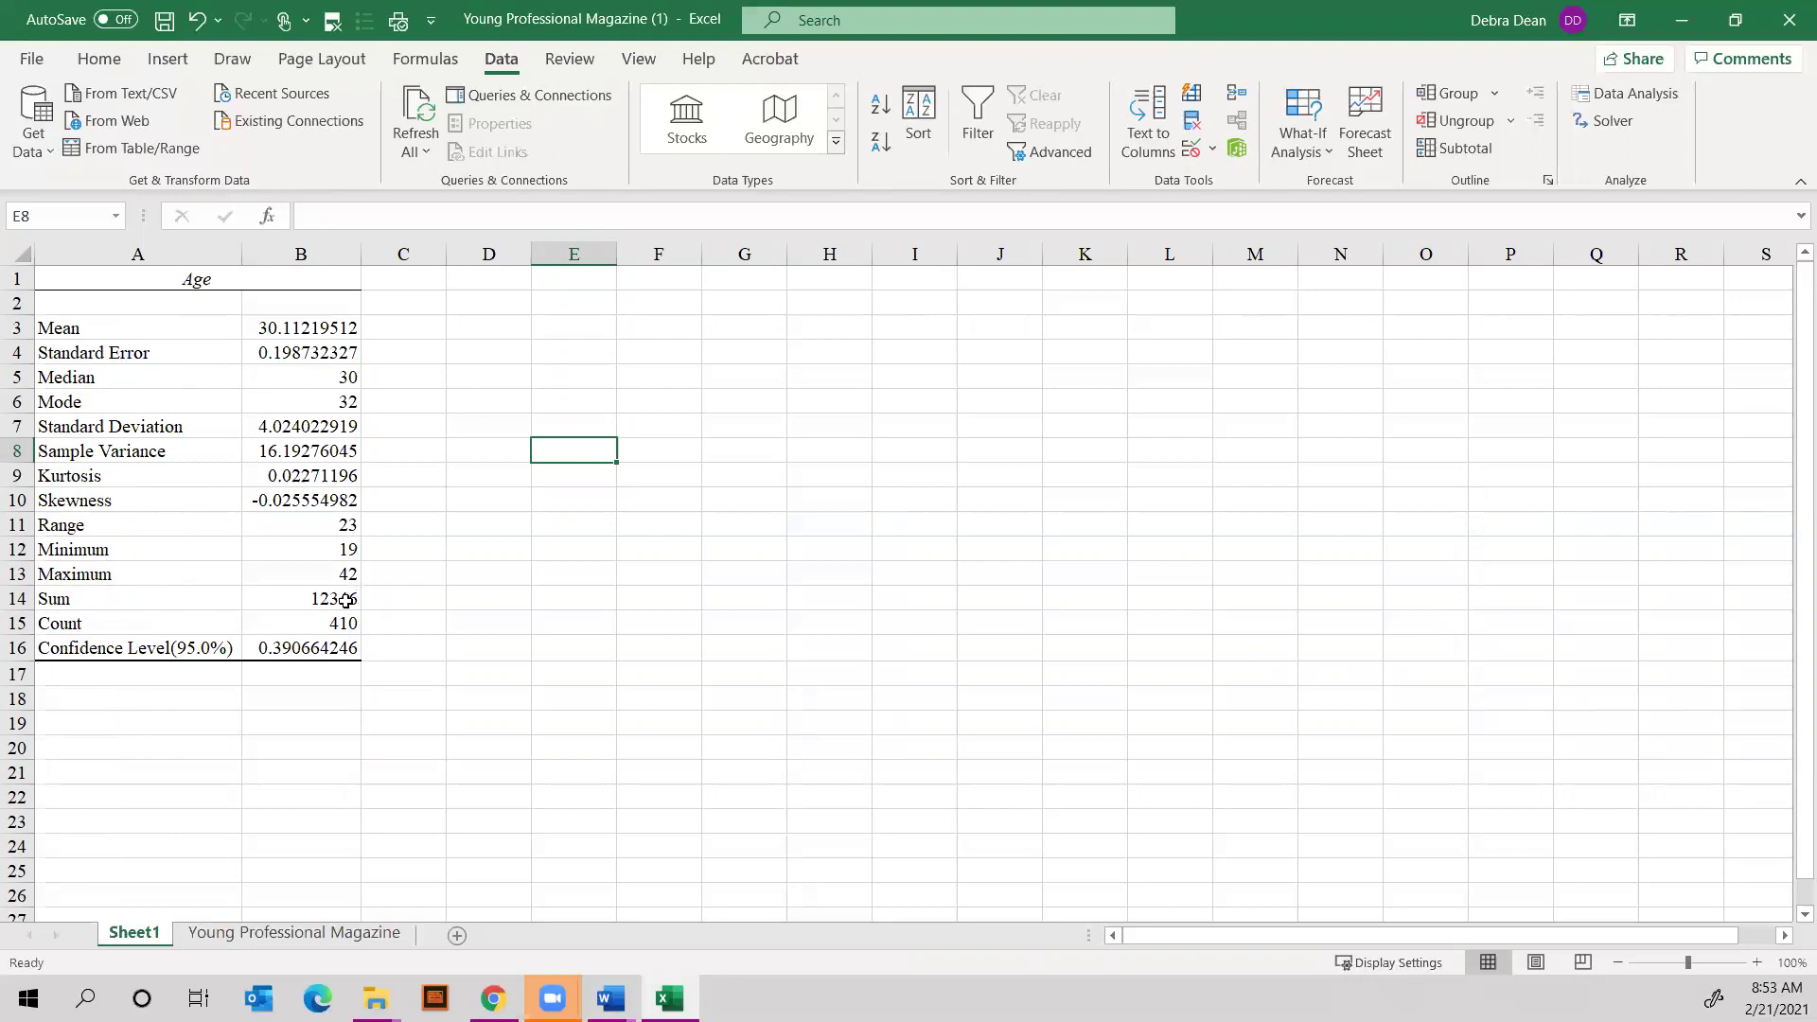
left_click(125, 622)
left_click(24, 623)
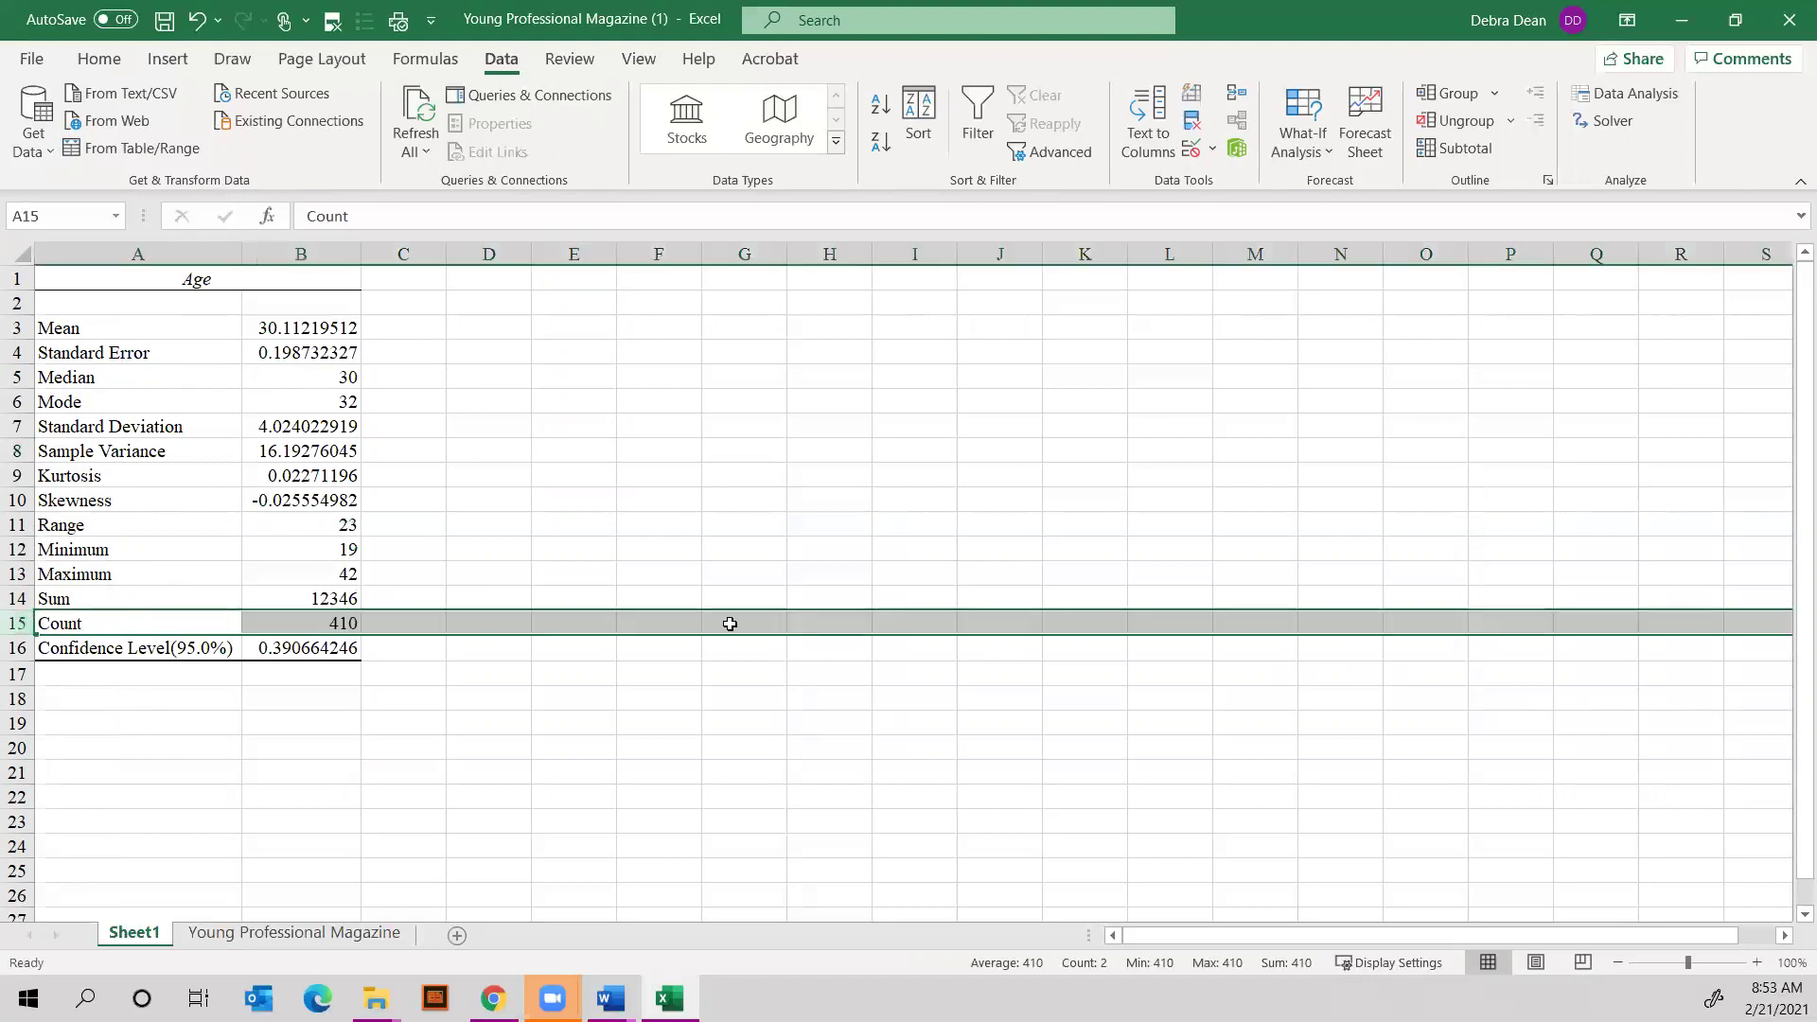
left_click(569, 657)
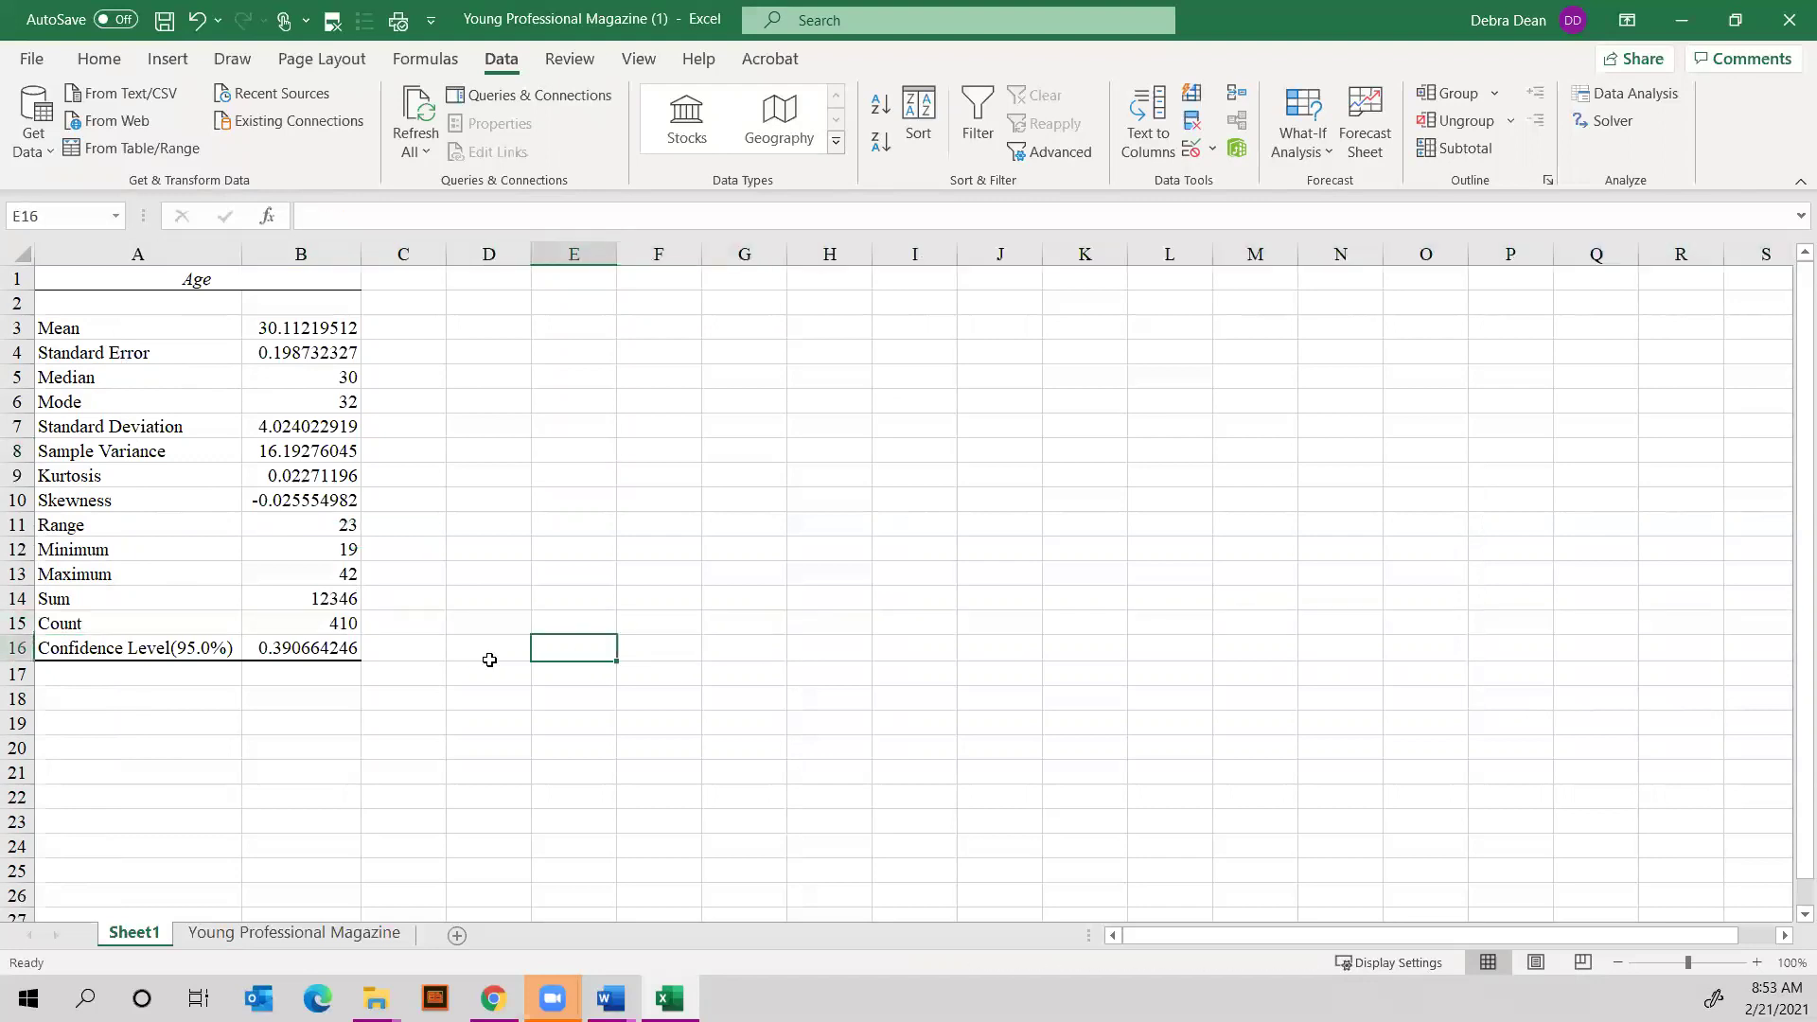
left_click(335, 644)
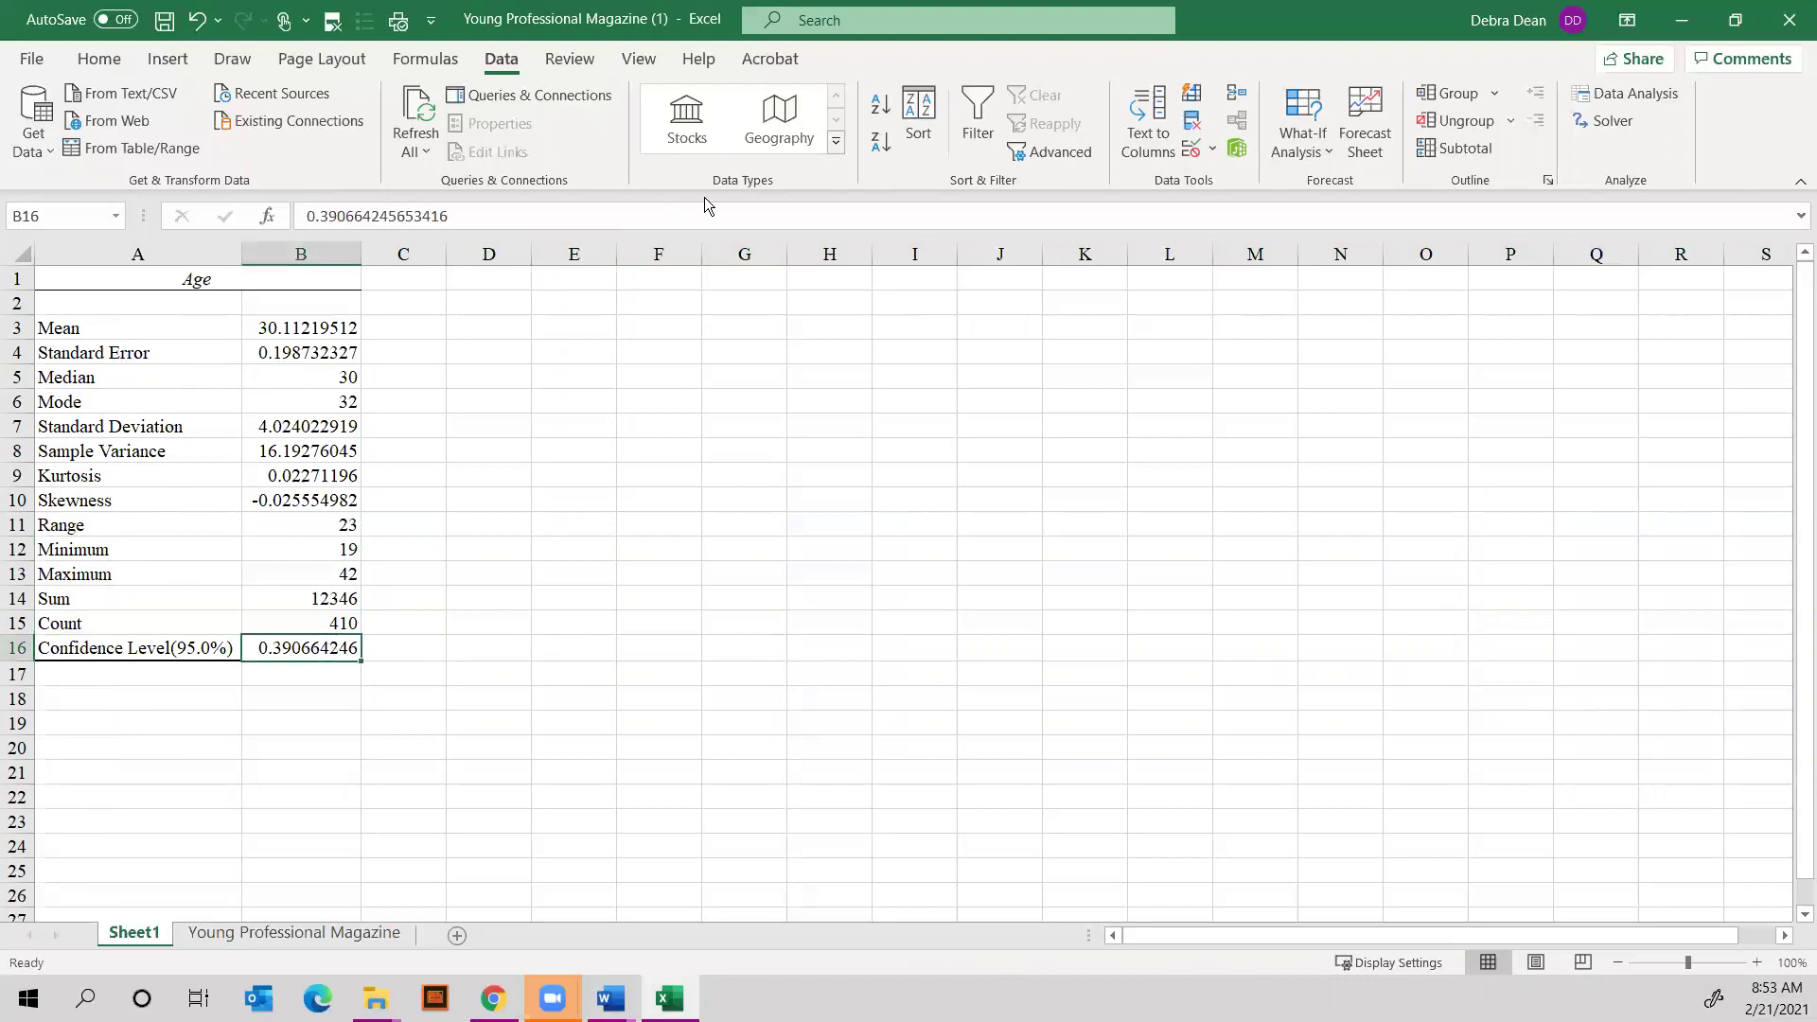
Format the Age statistics values in B3:B16 to show two decimal places
left_click(289, 254)
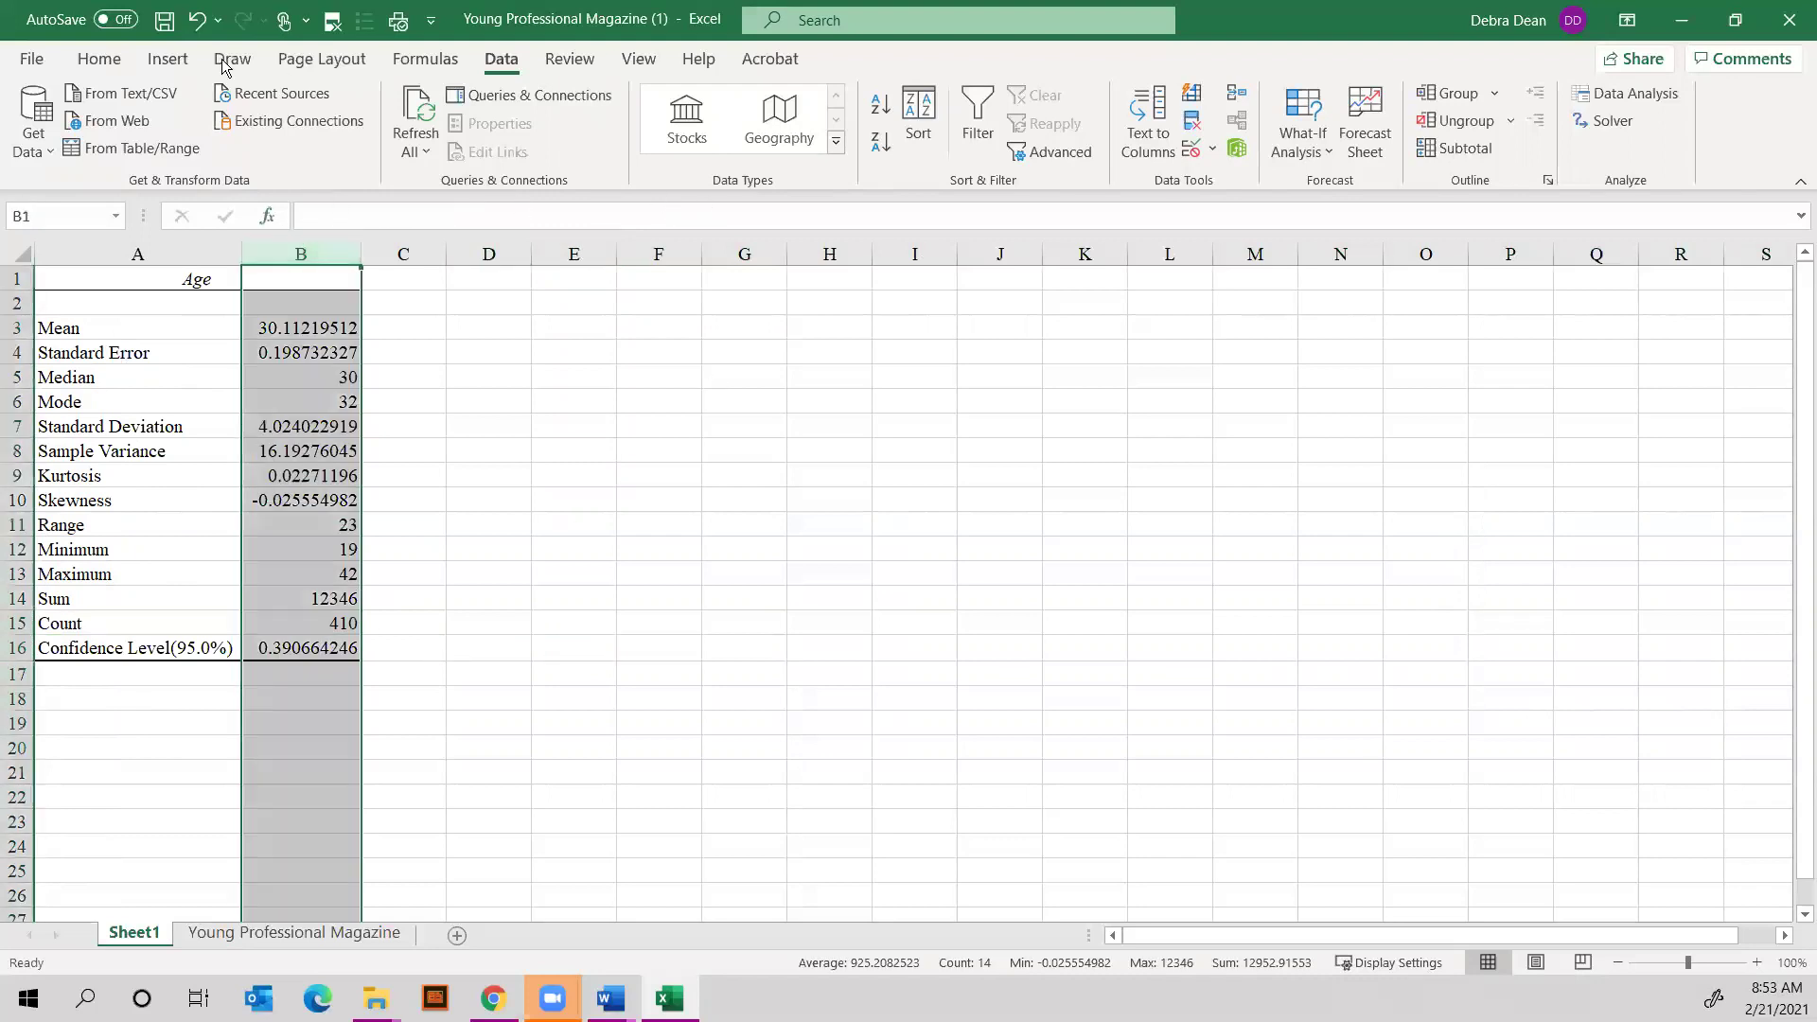
left_click(101, 60)
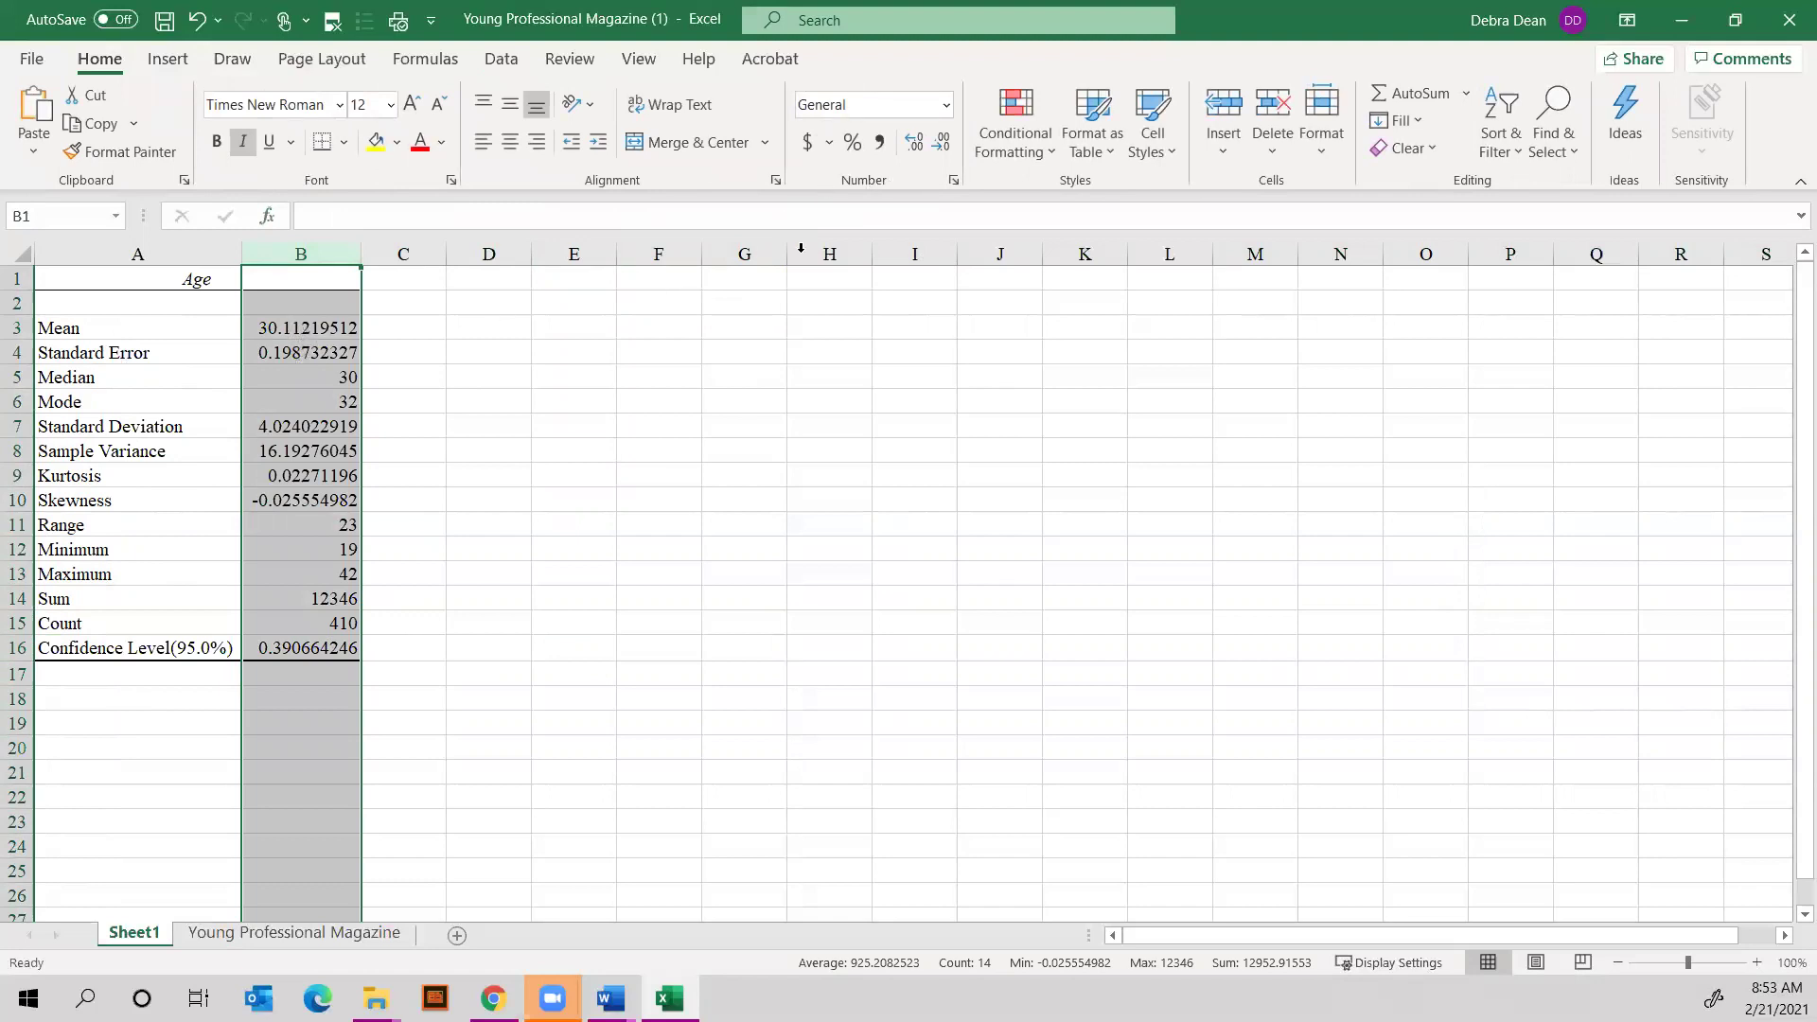
left_click(578, 442)
left_click_drag(325, 327, 329, 651)
left_click(939, 143)
left_click(940, 144)
left_click(939, 144)
left_click(938, 144)
left_click(937, 147)
left_click(938, 147)
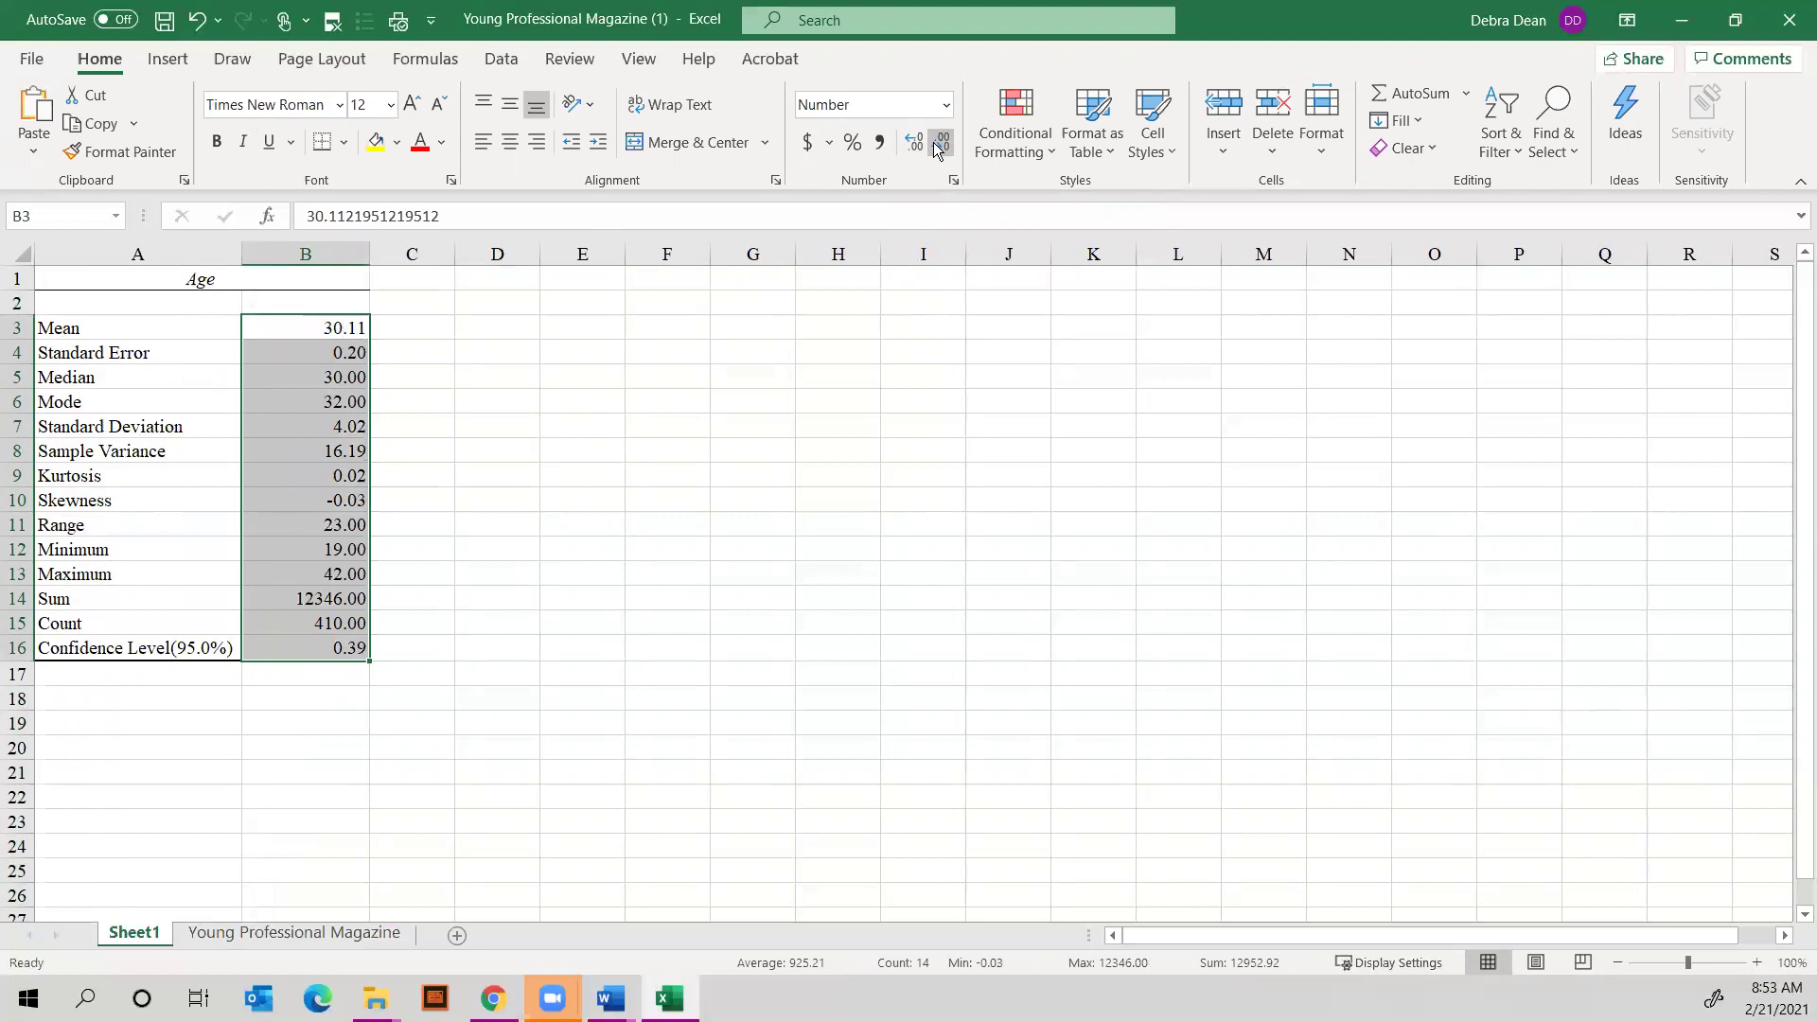
left_click(839, 308)
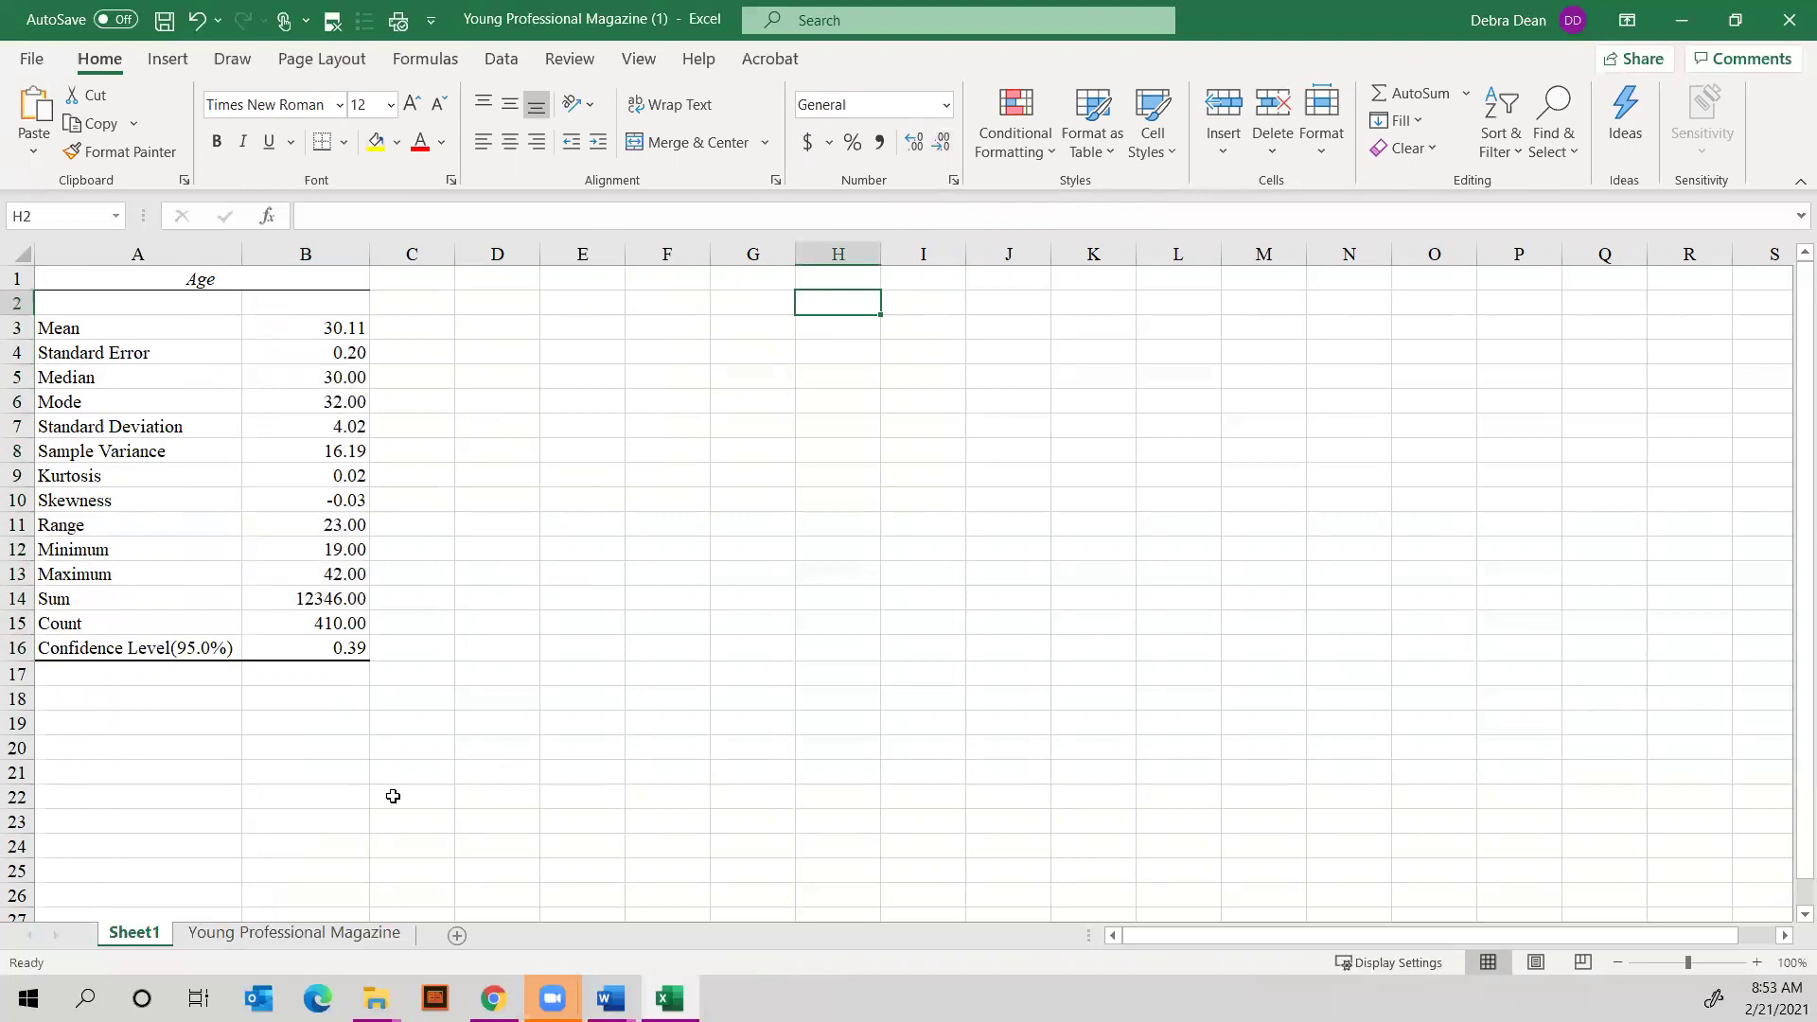
Generate Descriptive Statistics for the Value of Investments column (D) on a new worksheet, keeping first-row labels, summary statistics and the 95% confidence level
left_click(296, 935)
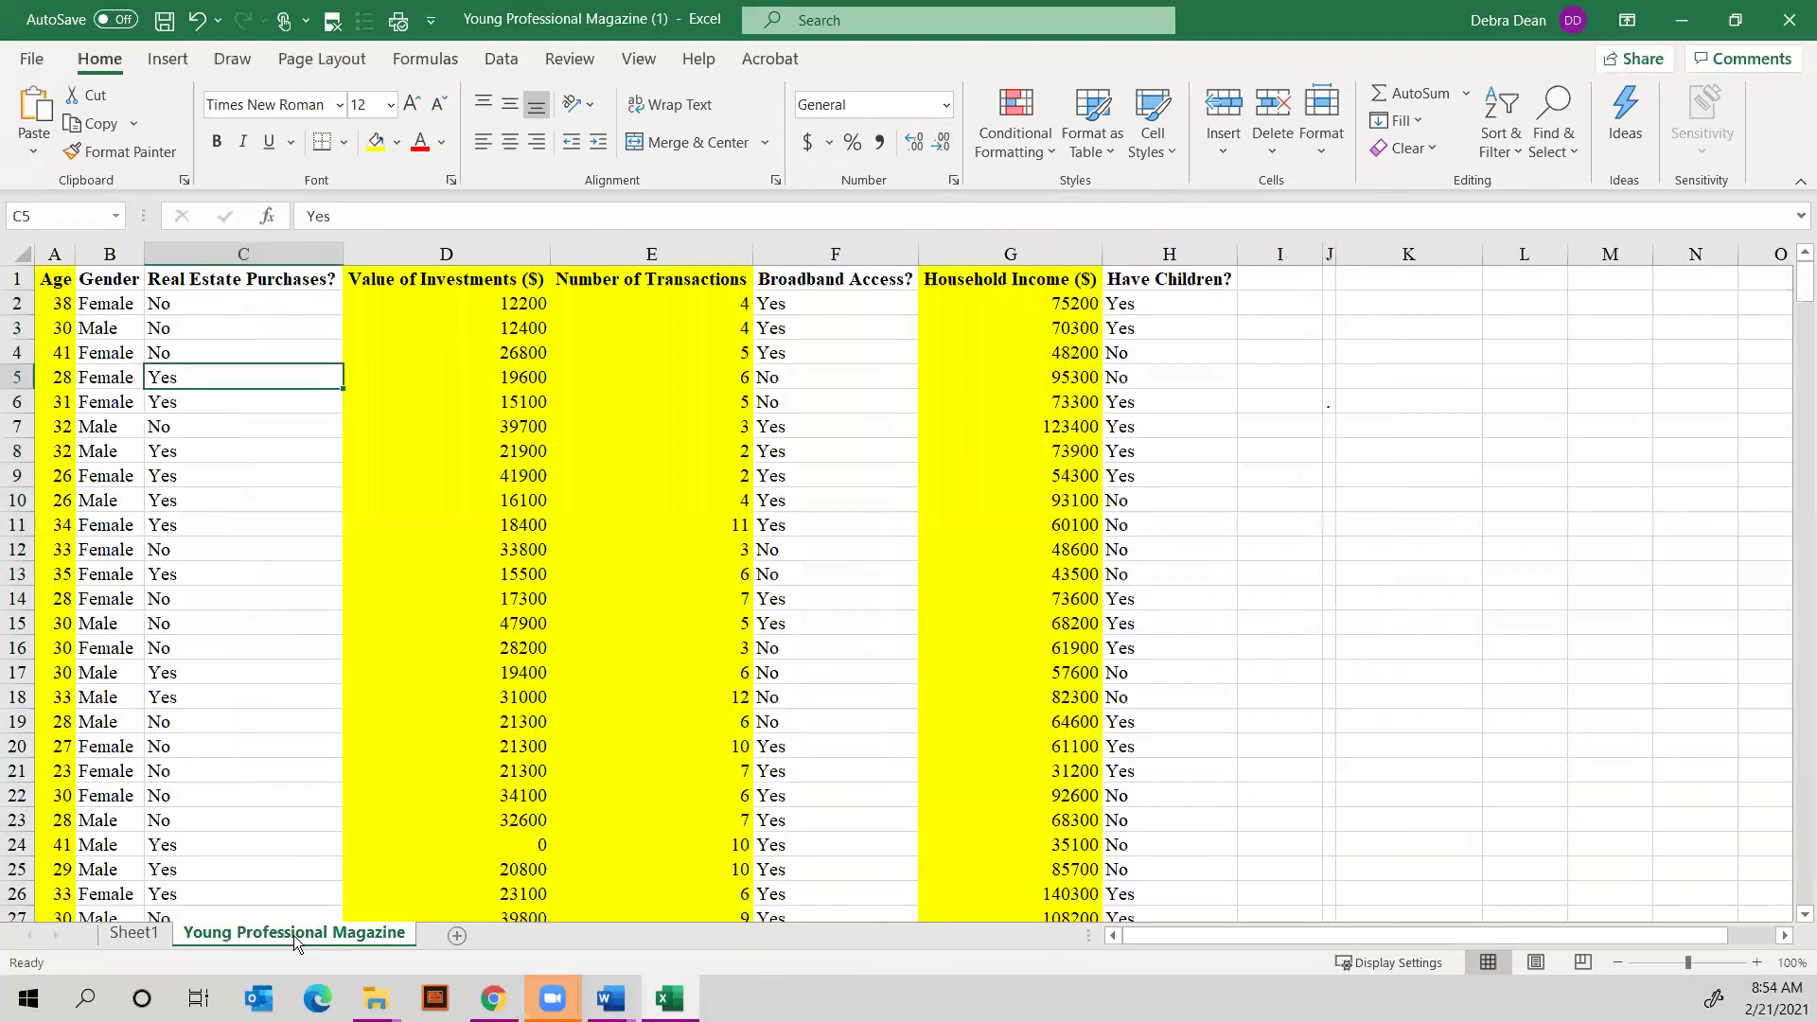
left_click(413, 334)
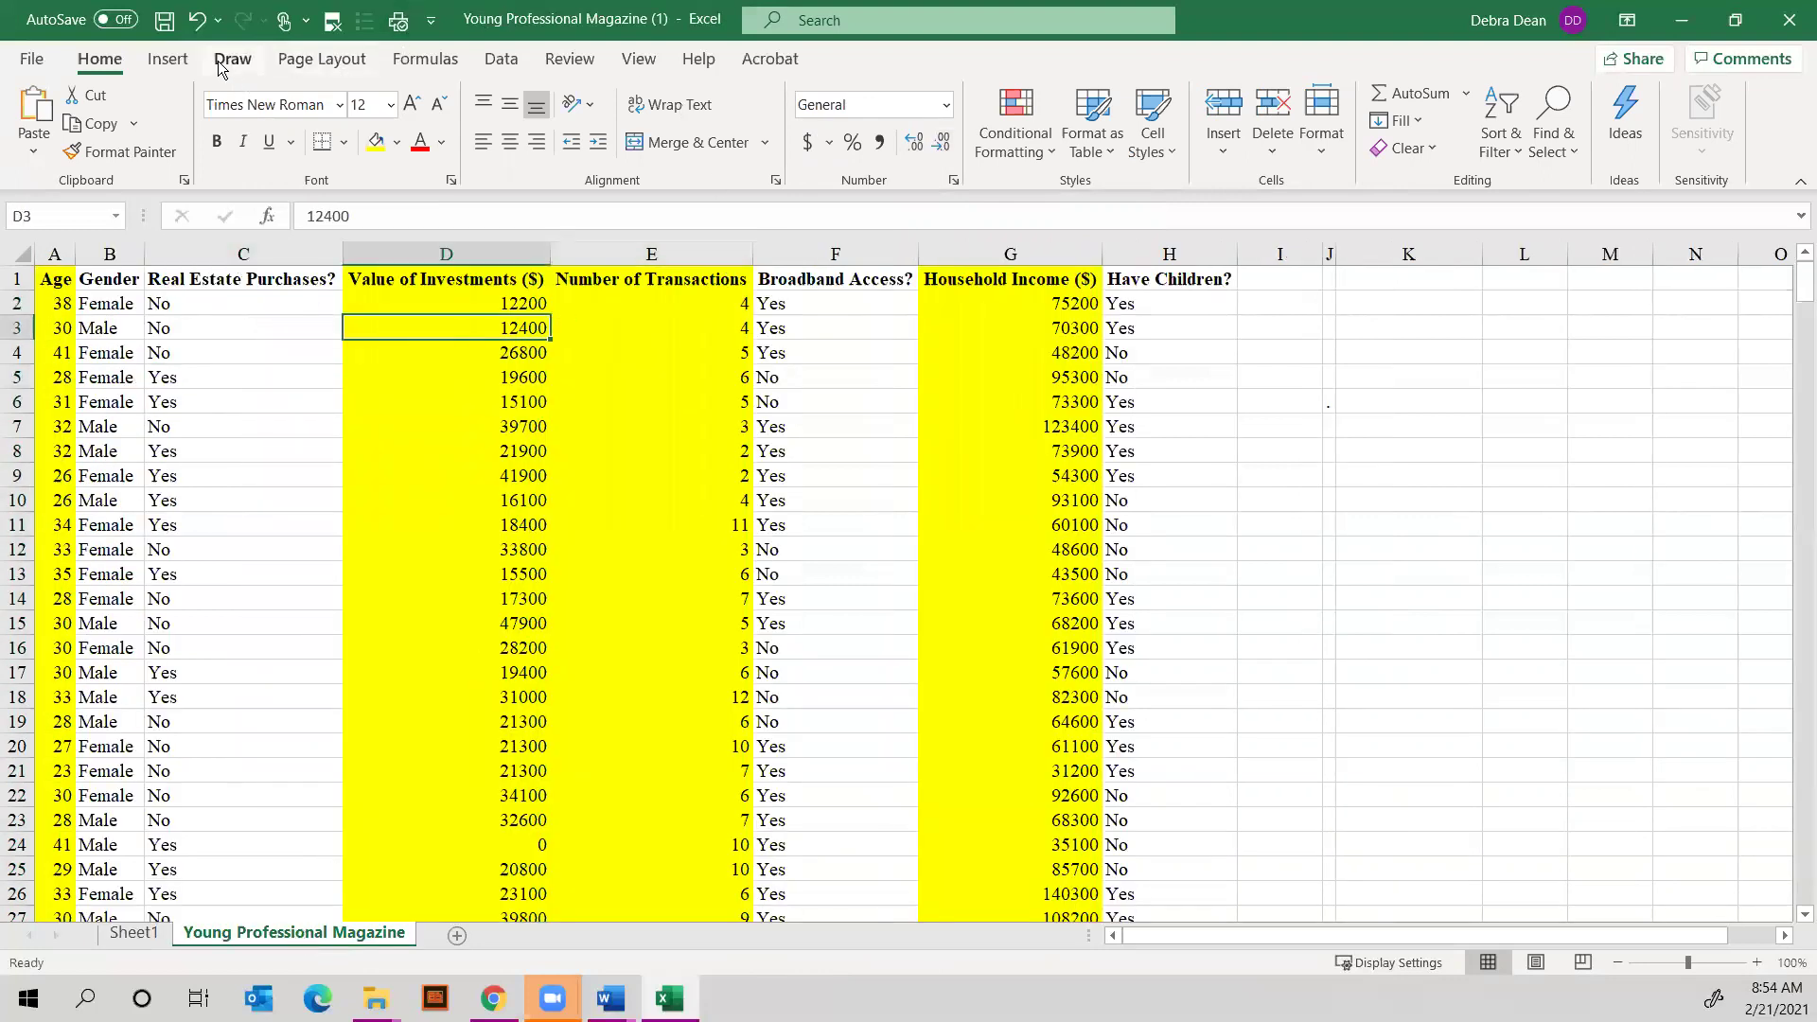
left_click(506, 61)
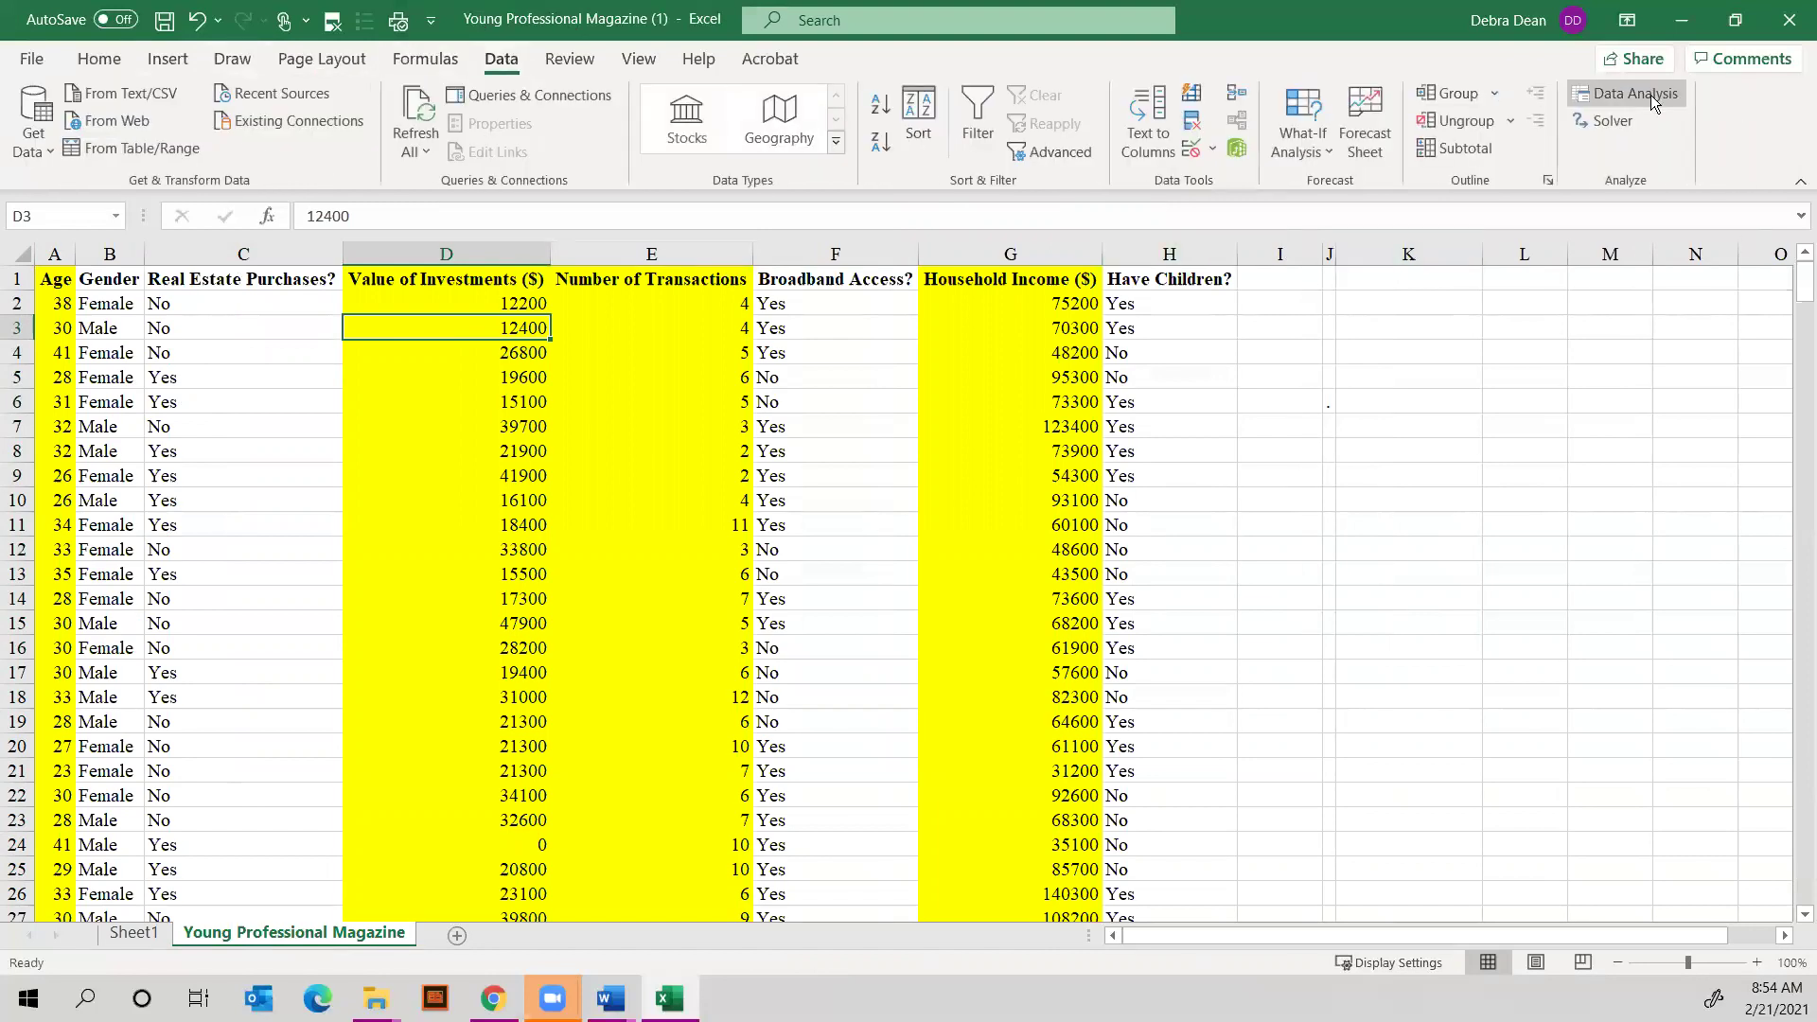
left_click(1651, 95)
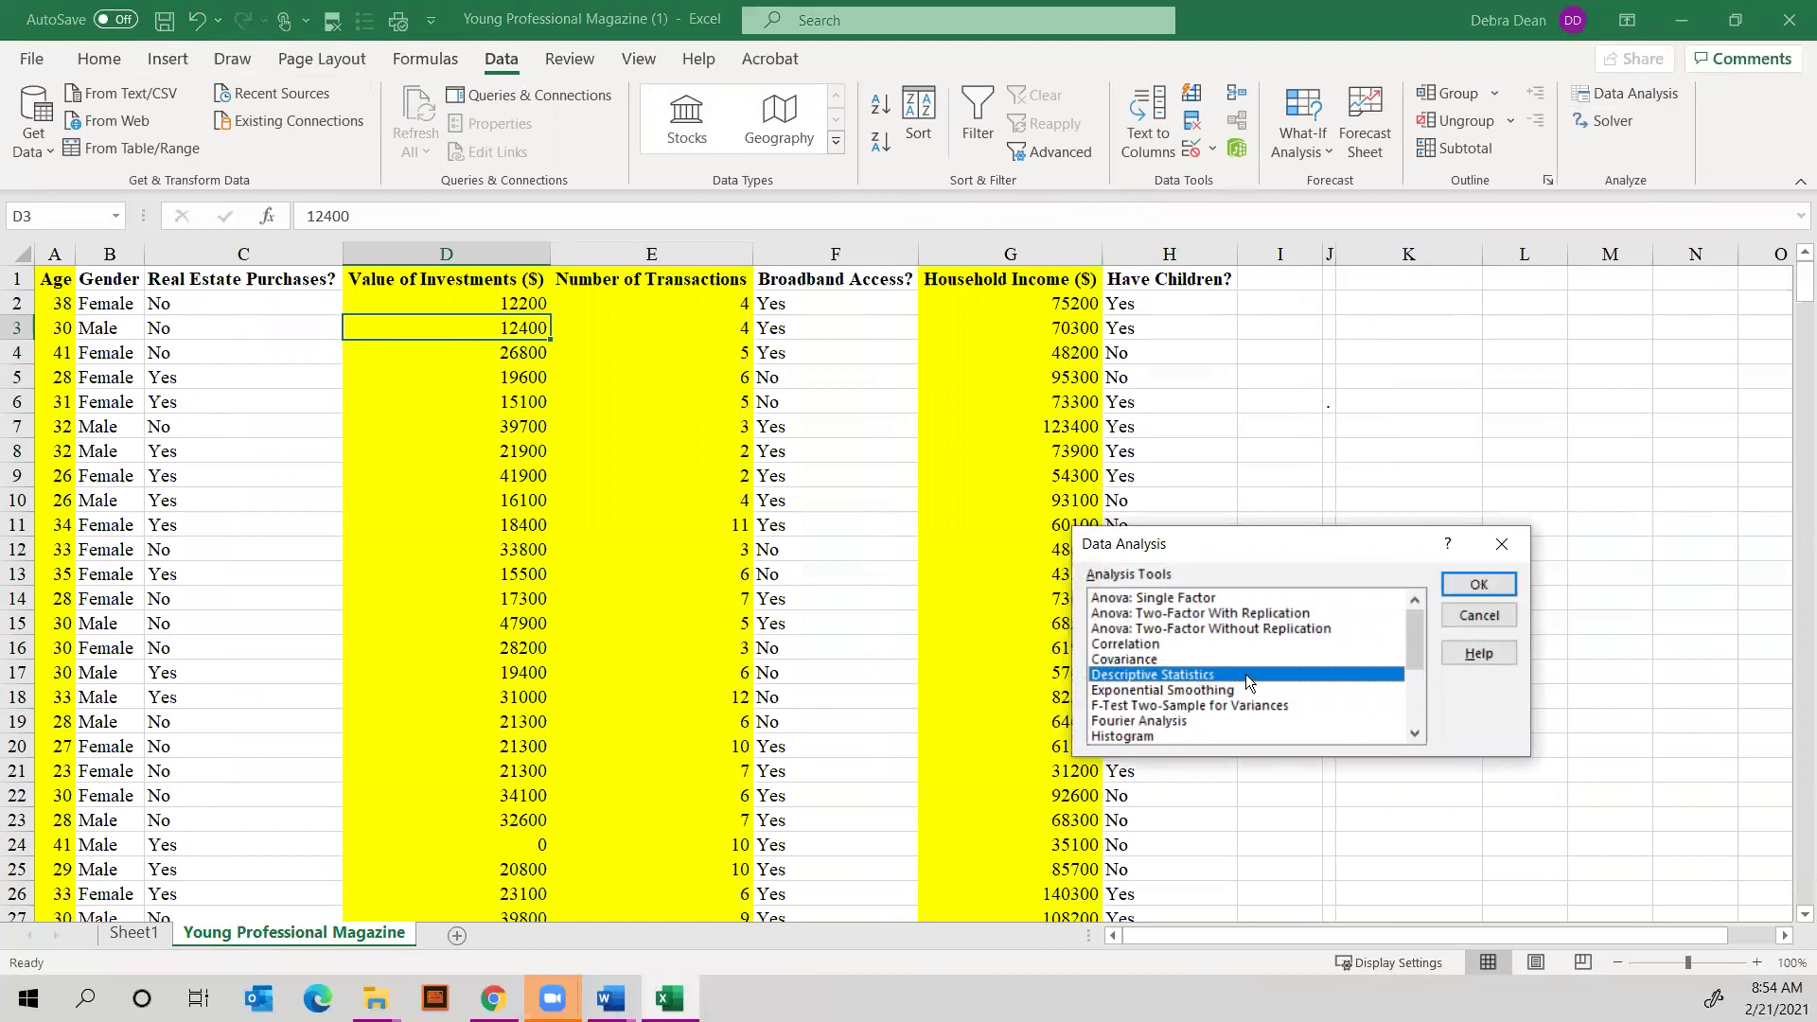
left_click(1477, 585)
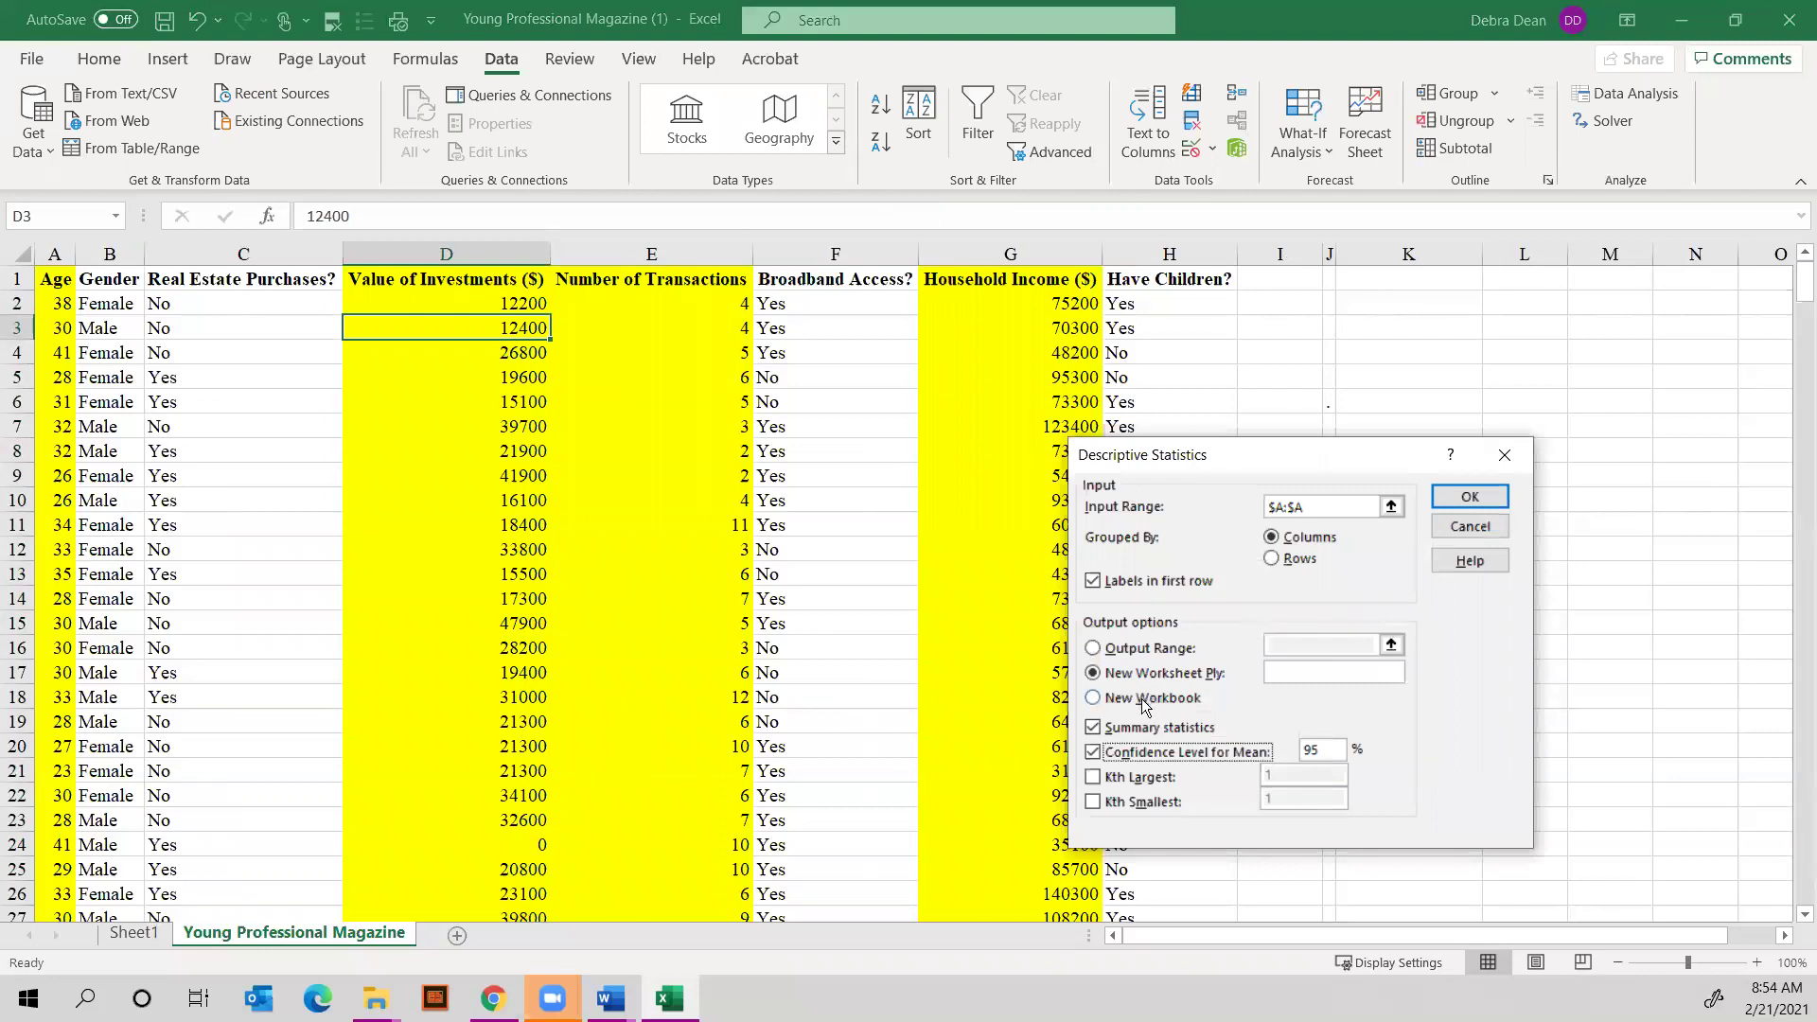
left_click_drag(1340, 511, 1256, 517)
left_click(467, 254)
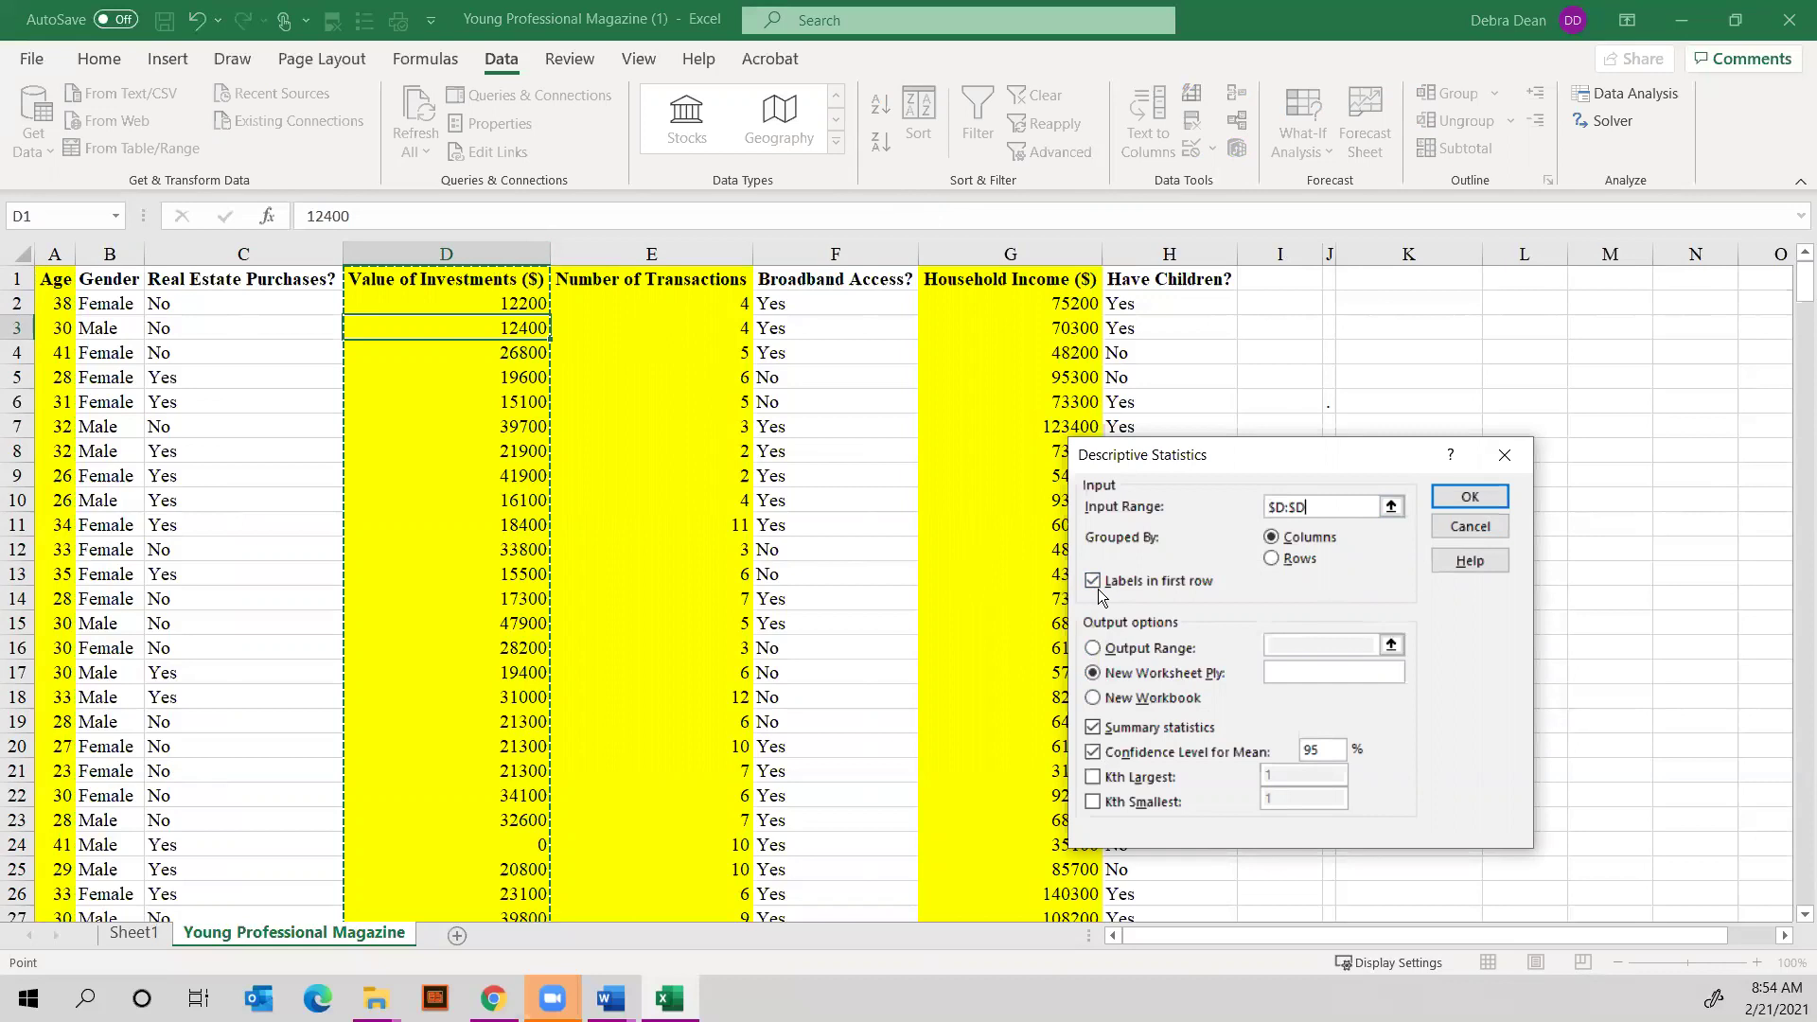
left_click(1094, 751)
left_click(1479, 497)
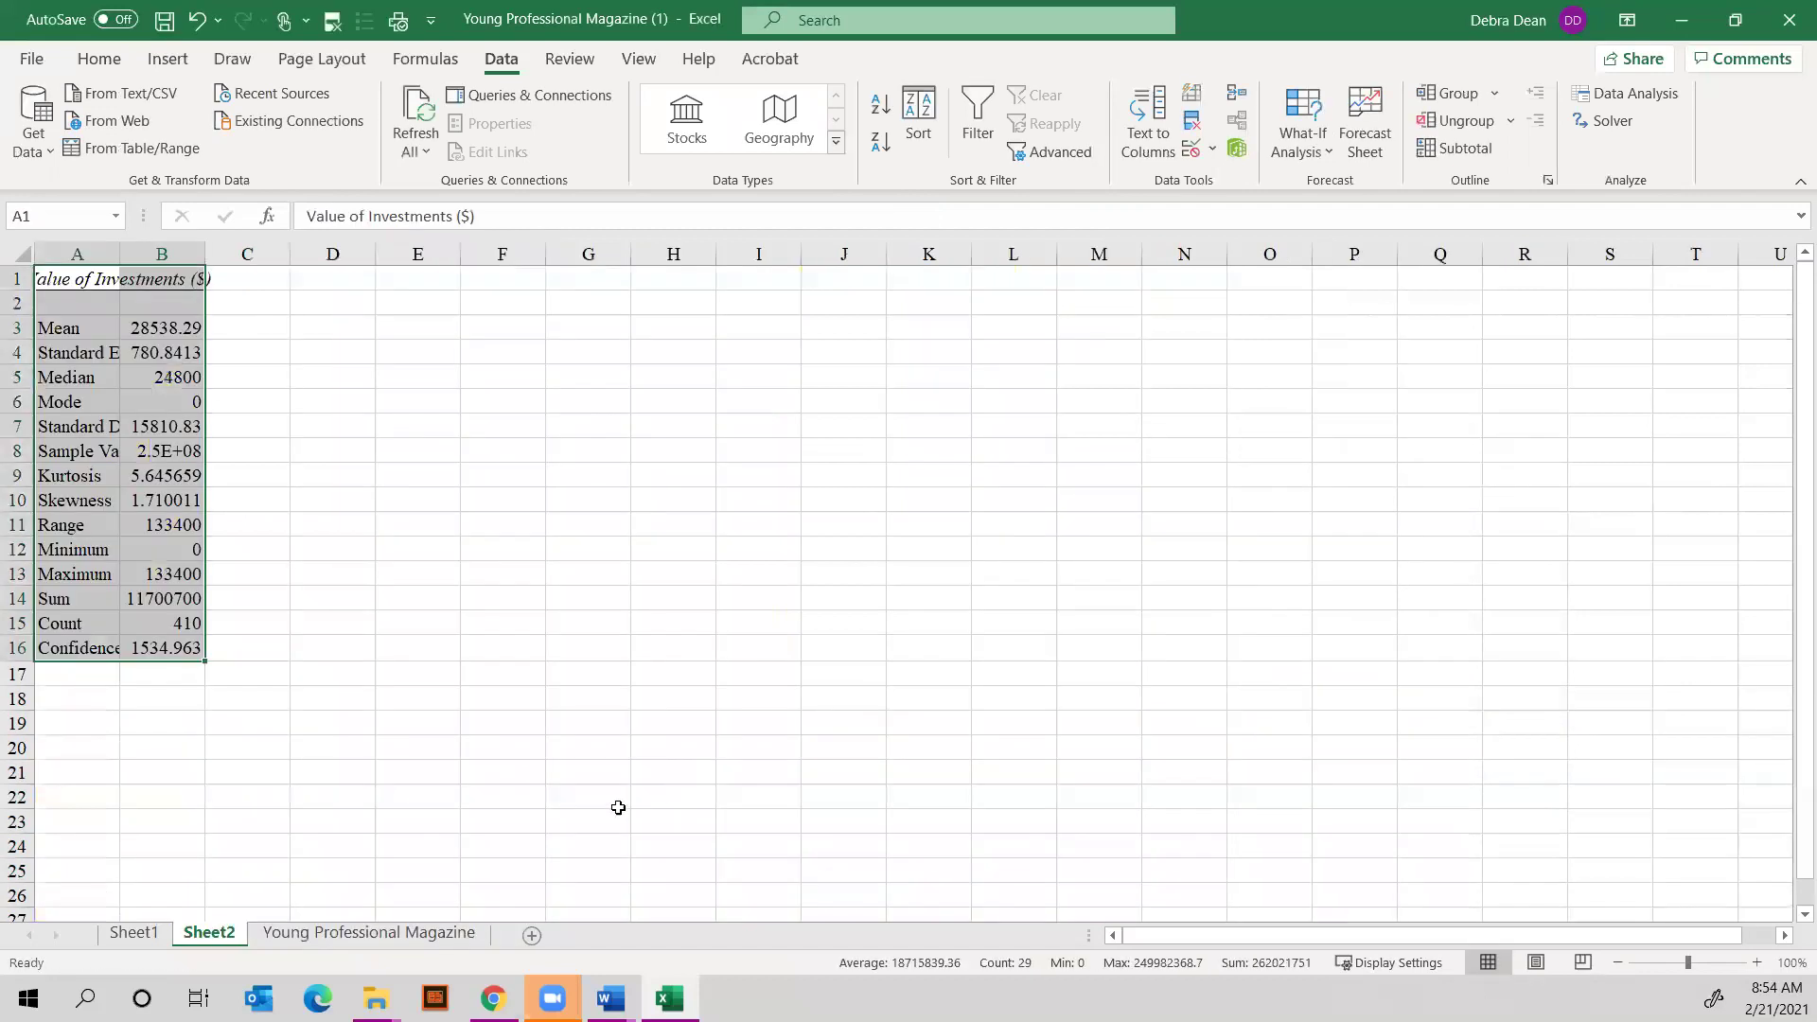
Auto-fit columns A and B of the Value of Investments statistics sheet to their contents
left_click_drag(178, 246, 118, 248)
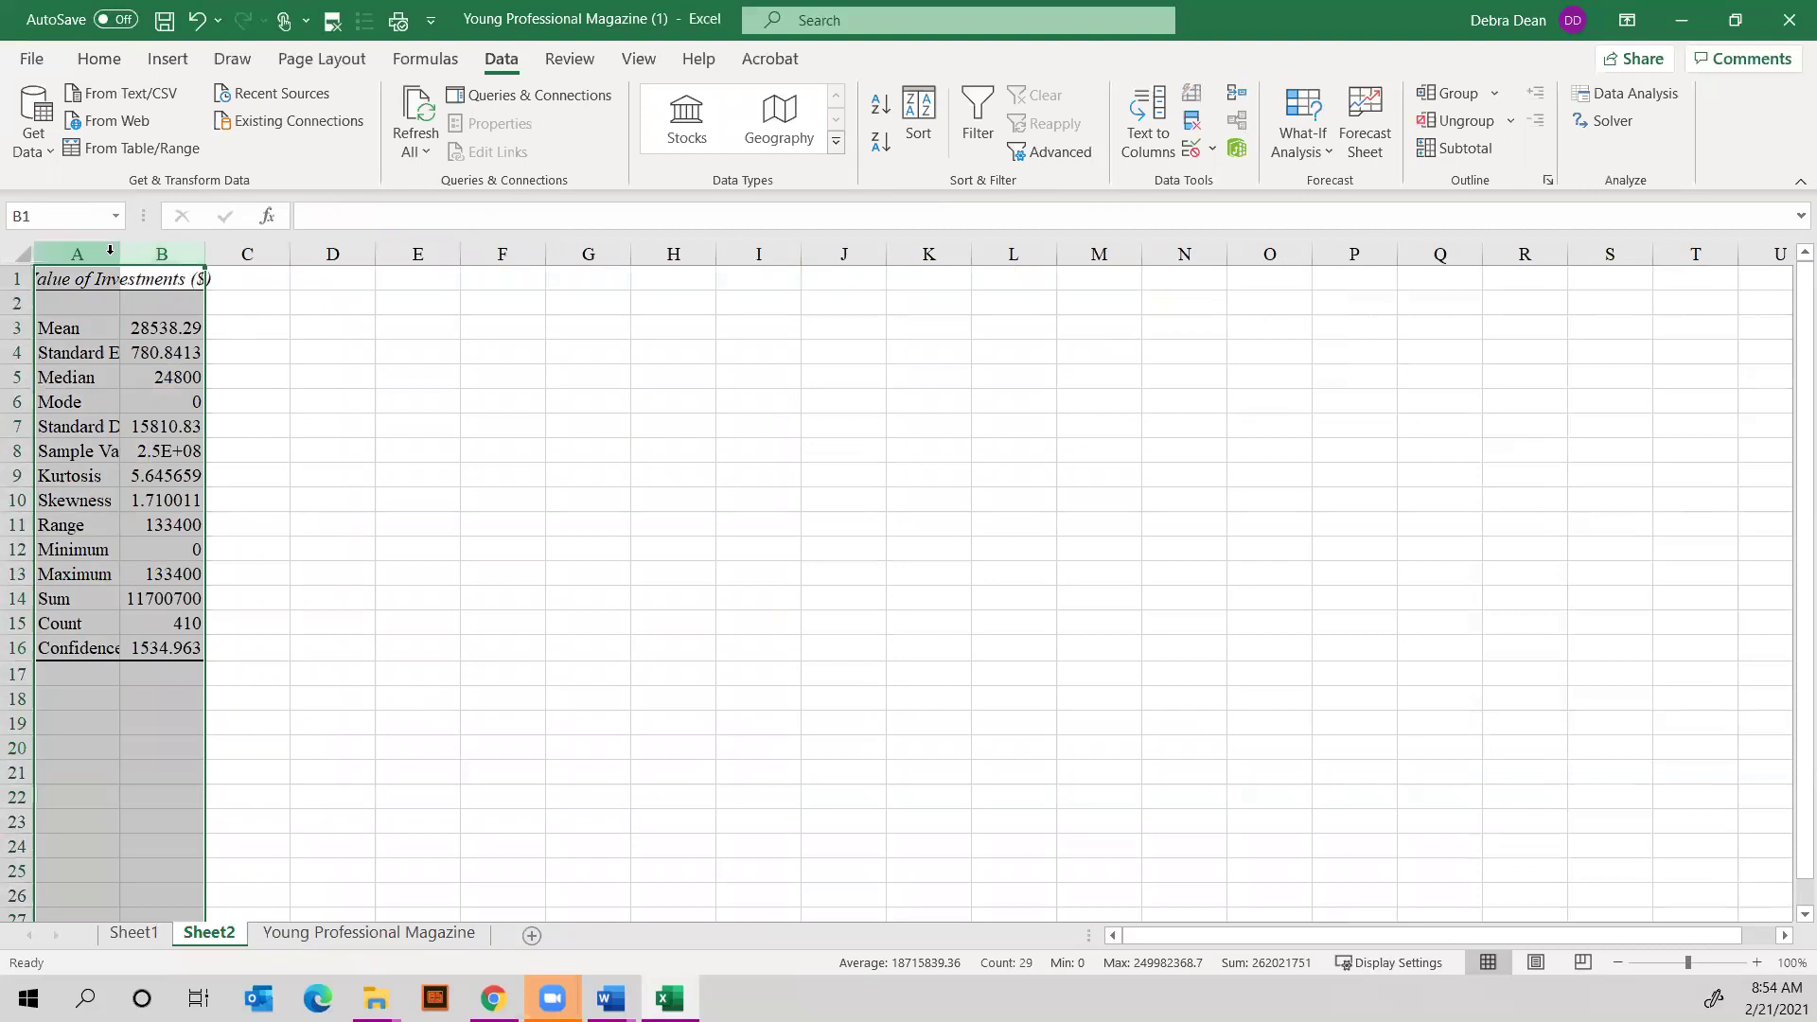
double_click(118, 248)
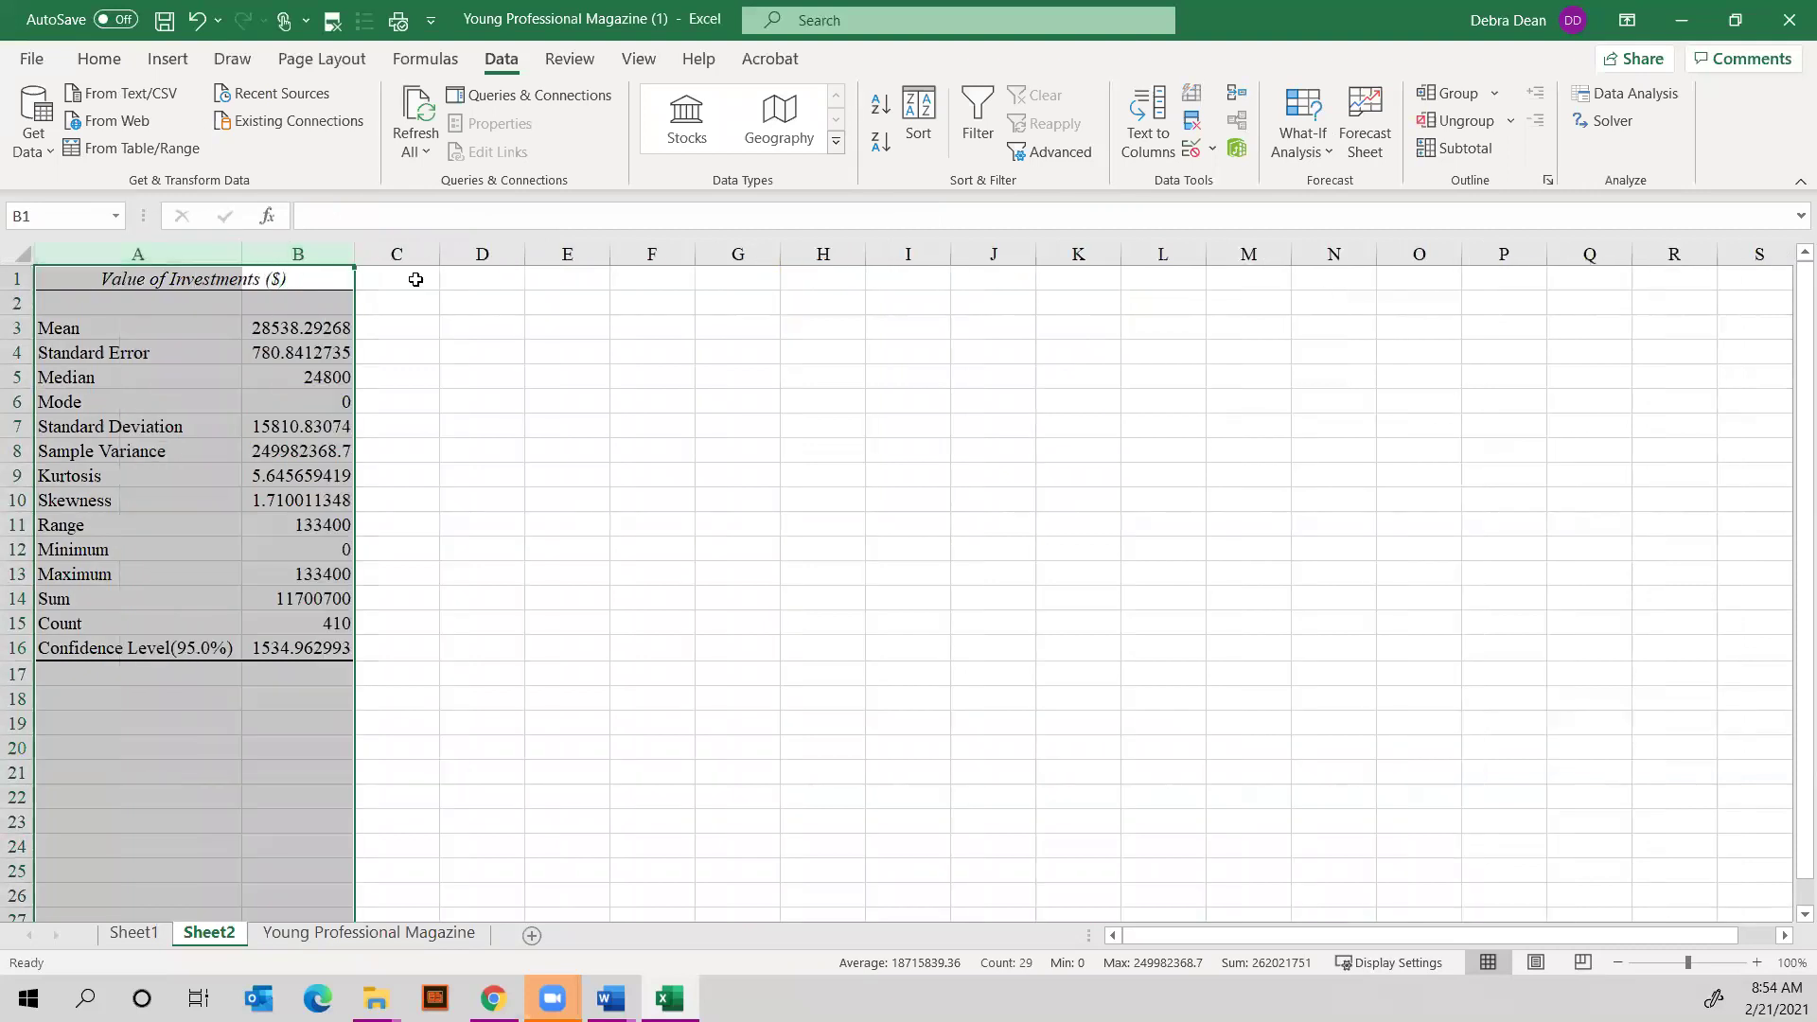
left_click(442, 357)
Format the Value of Investments statistics in B3:B16 to show two decimal places
left_click_drag(298, 322, 325, 647)
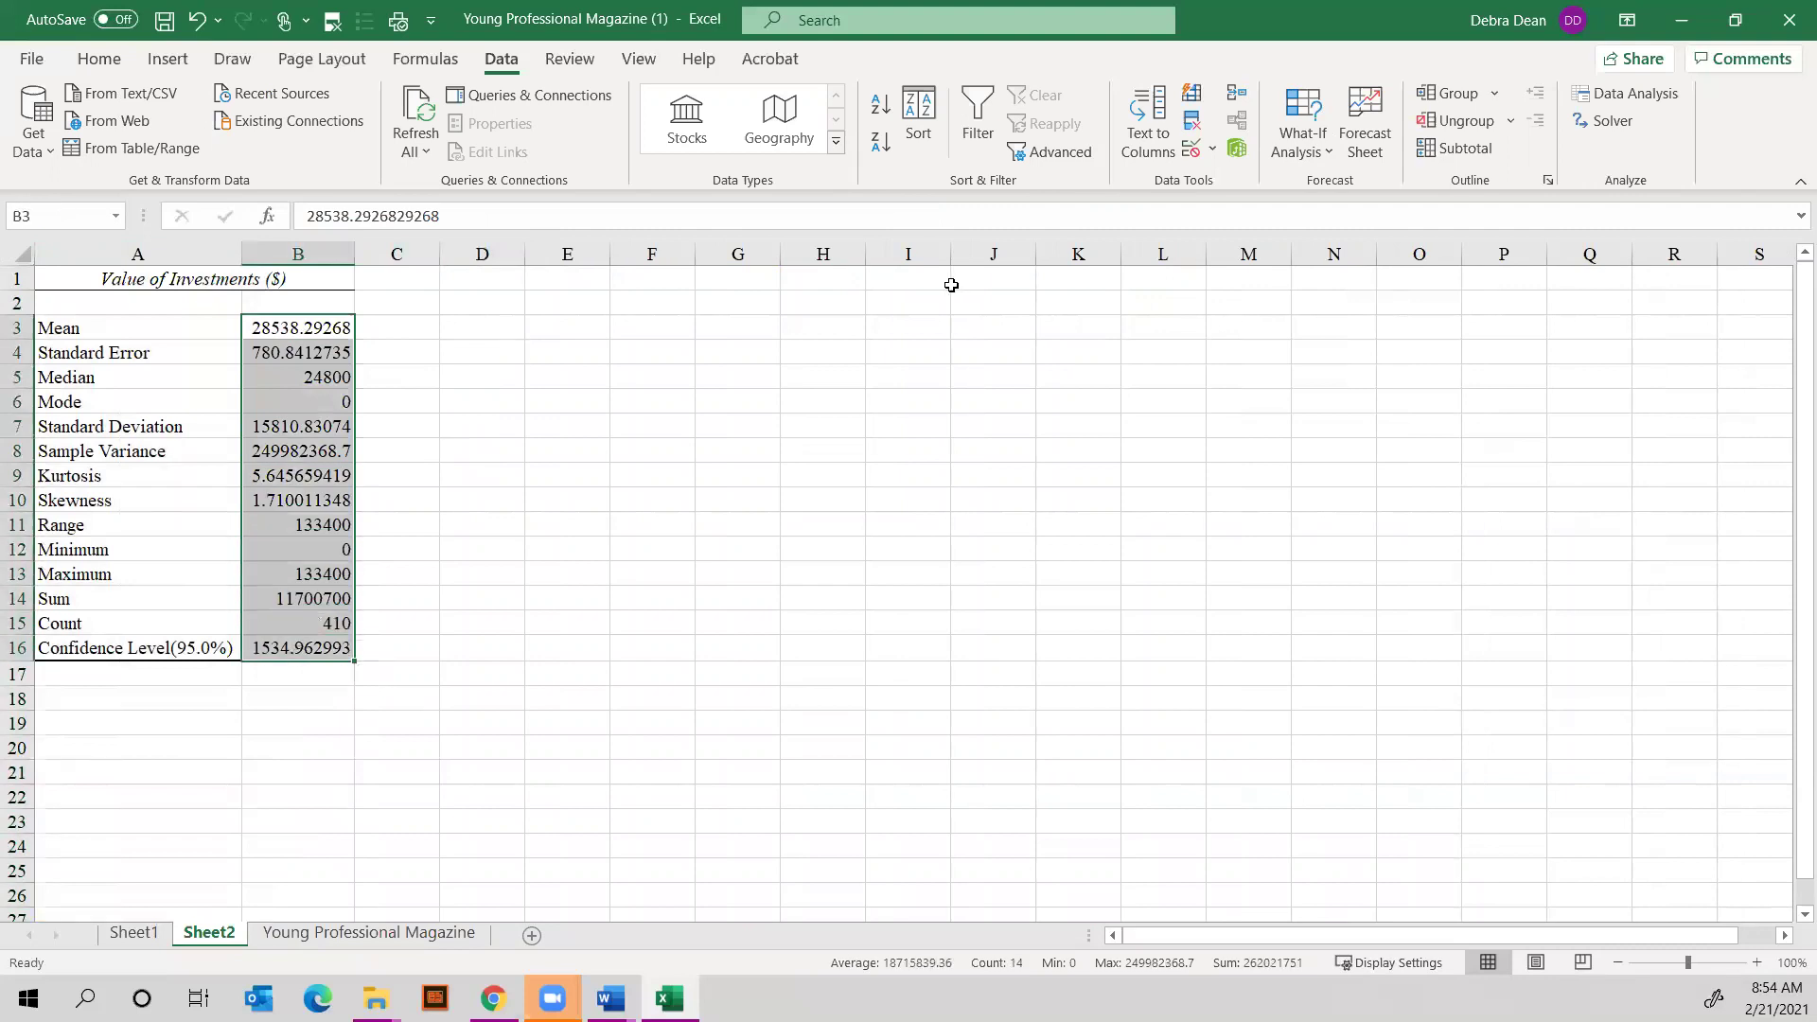
left_click(99, 58)
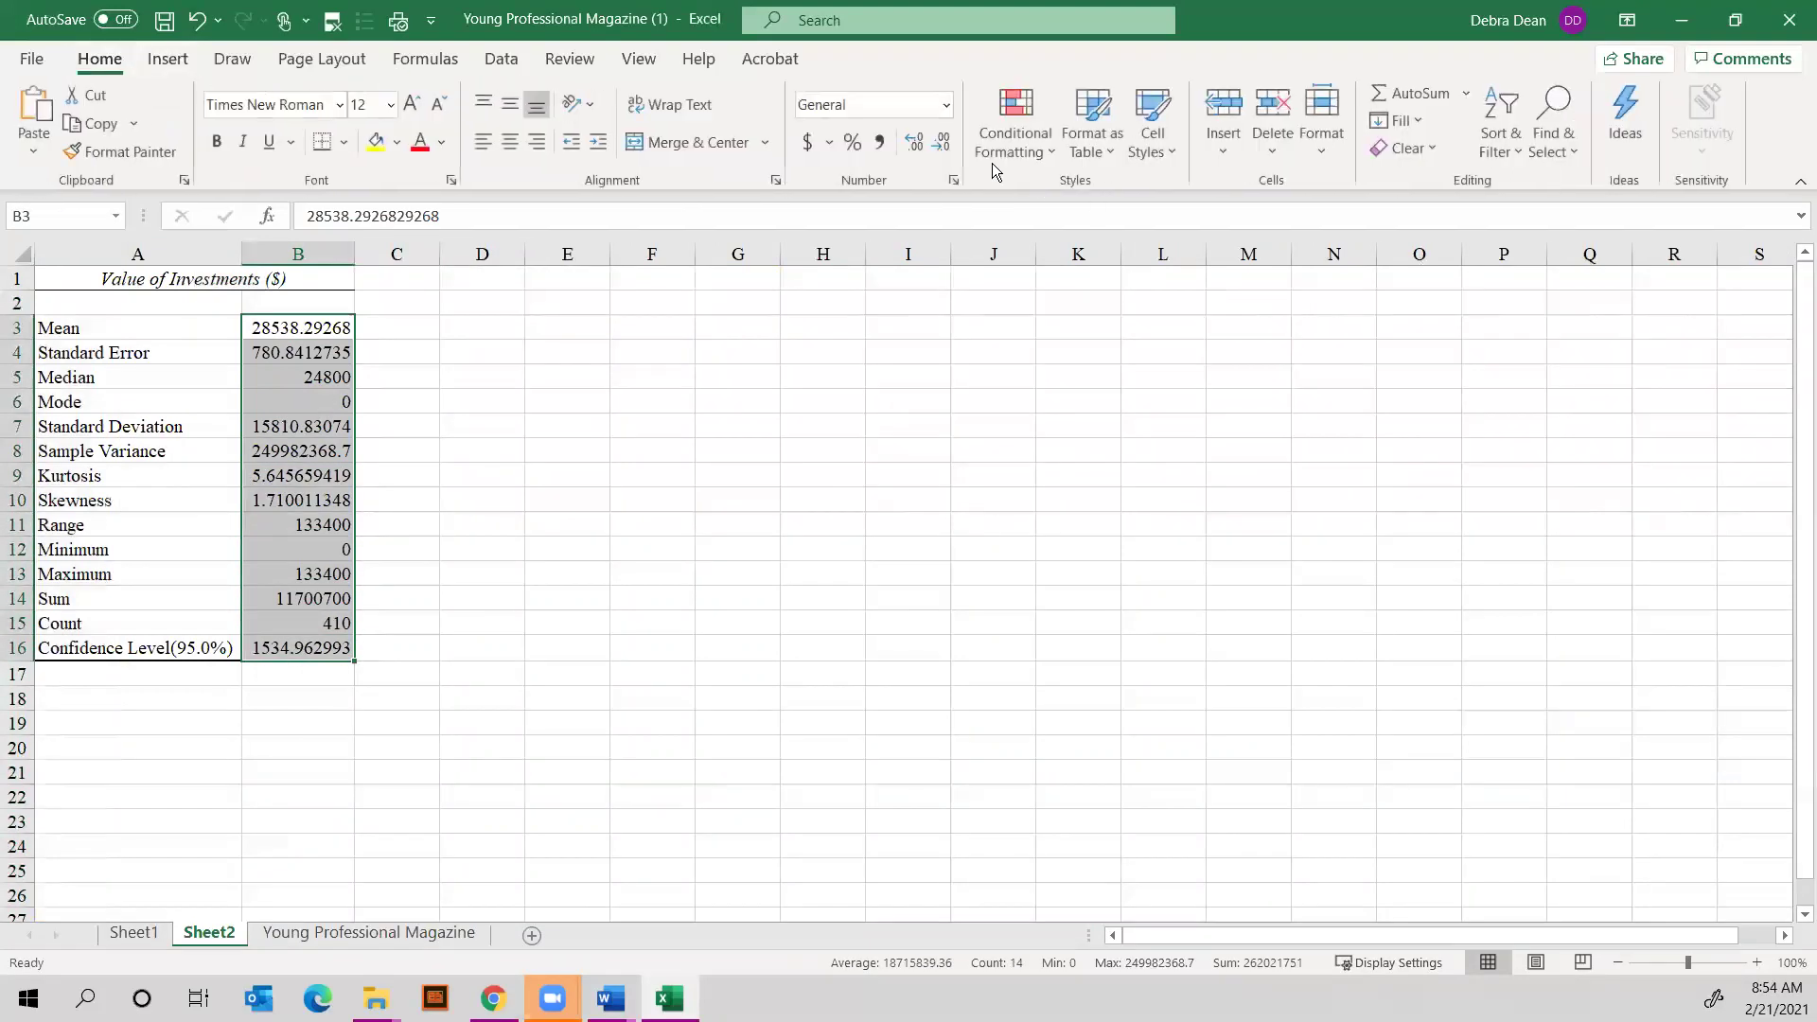
left_click(942, 144)
left_click(942, 144)
left_click(942, 144)
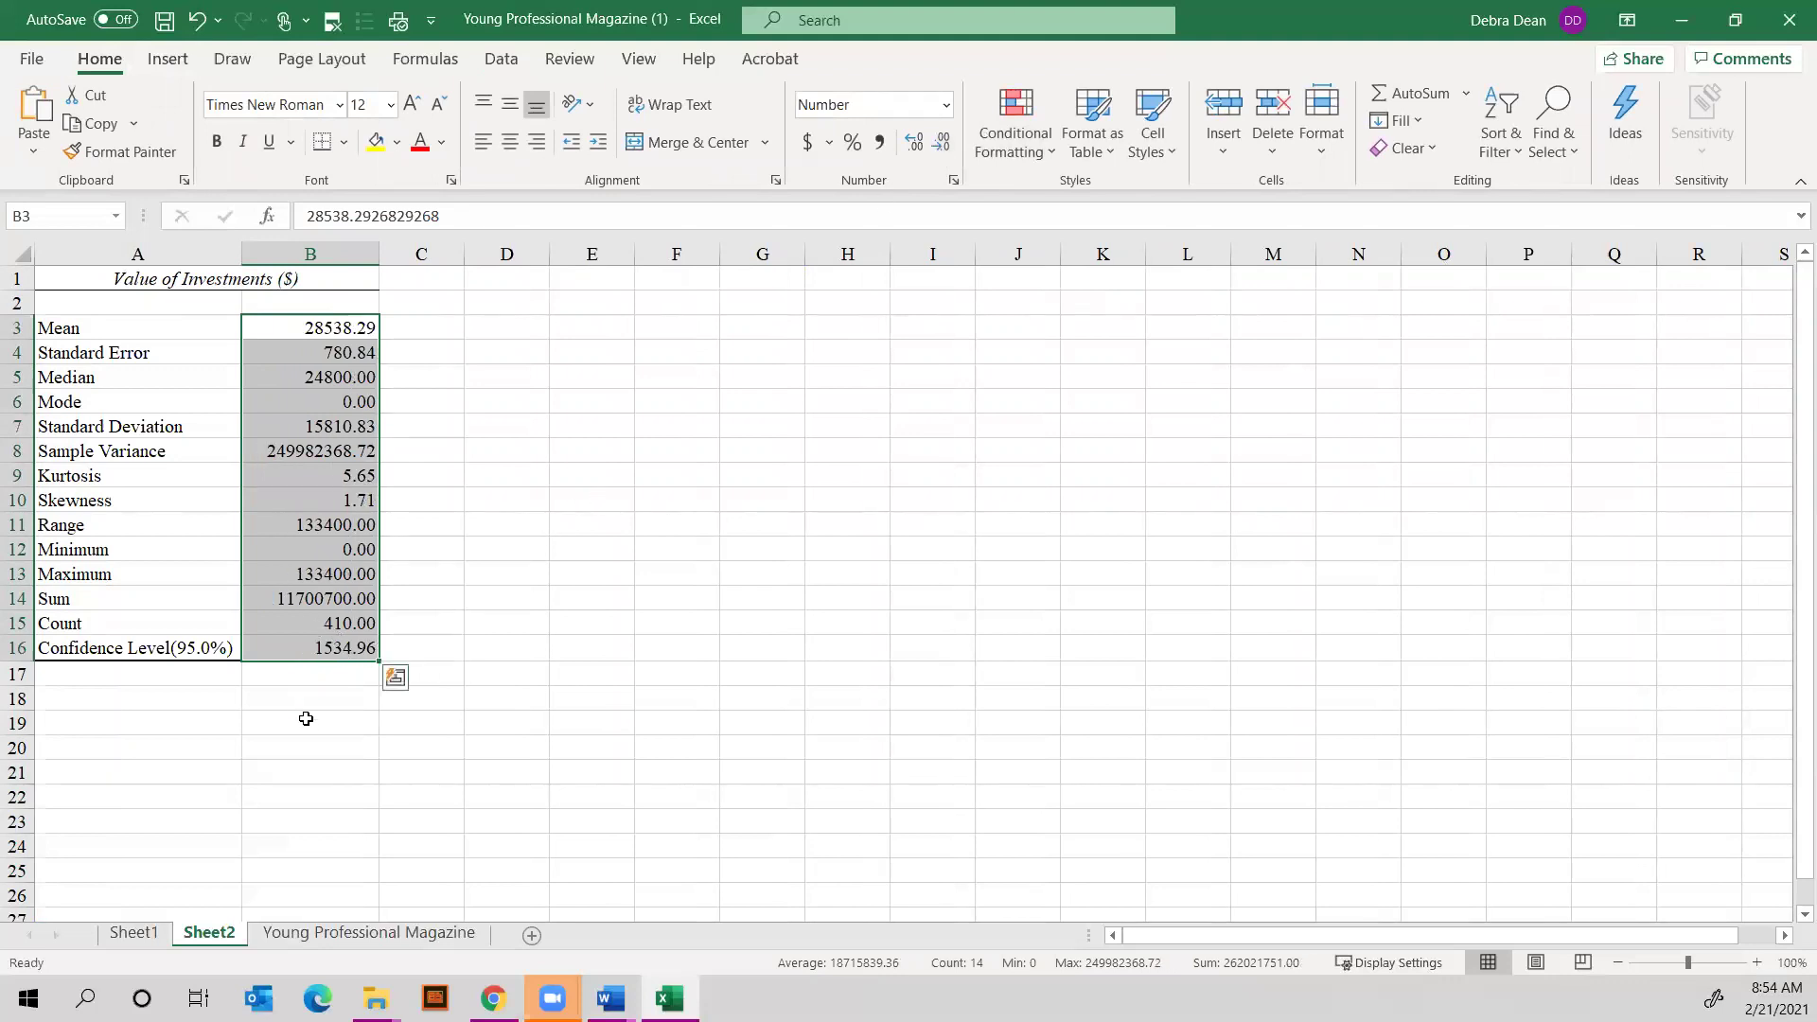
Generate Descriptive Statistics for the Number of Transactions column (E) on a new worksheet, keeping first-row labels, summary statistics and the 95% confidence level
left_click(292, 938)
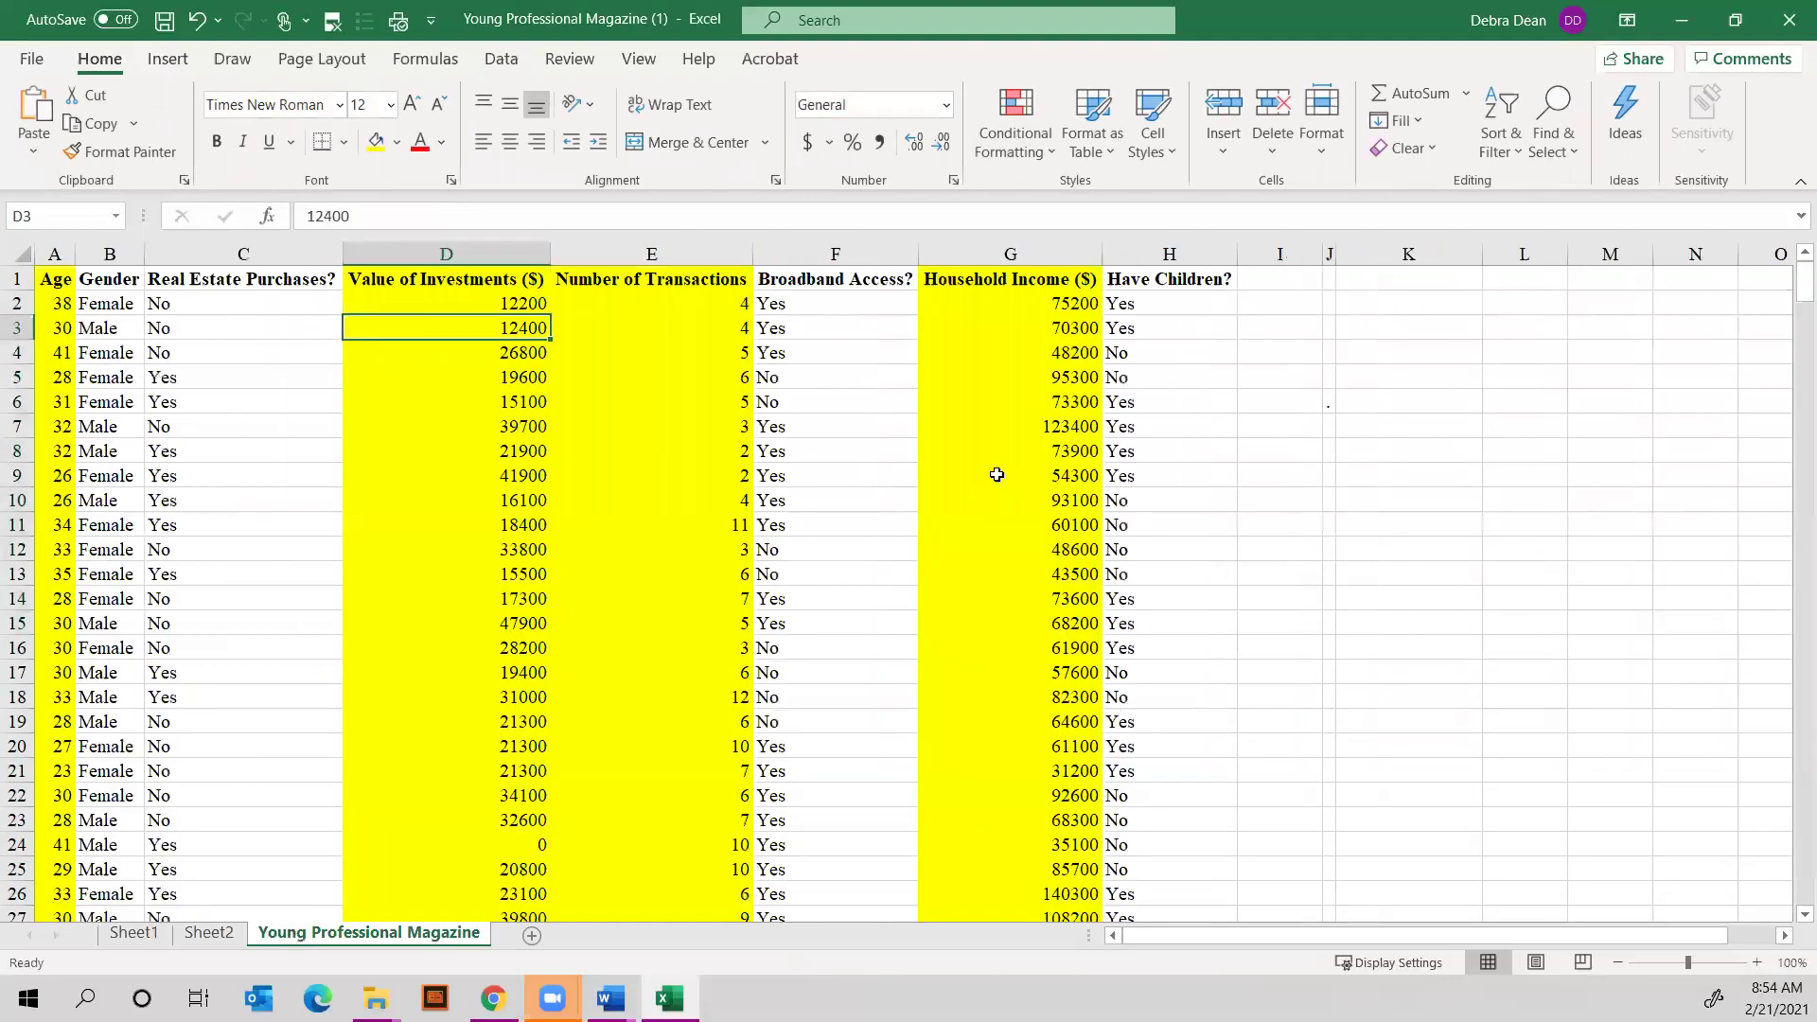
left_click(630, 331)
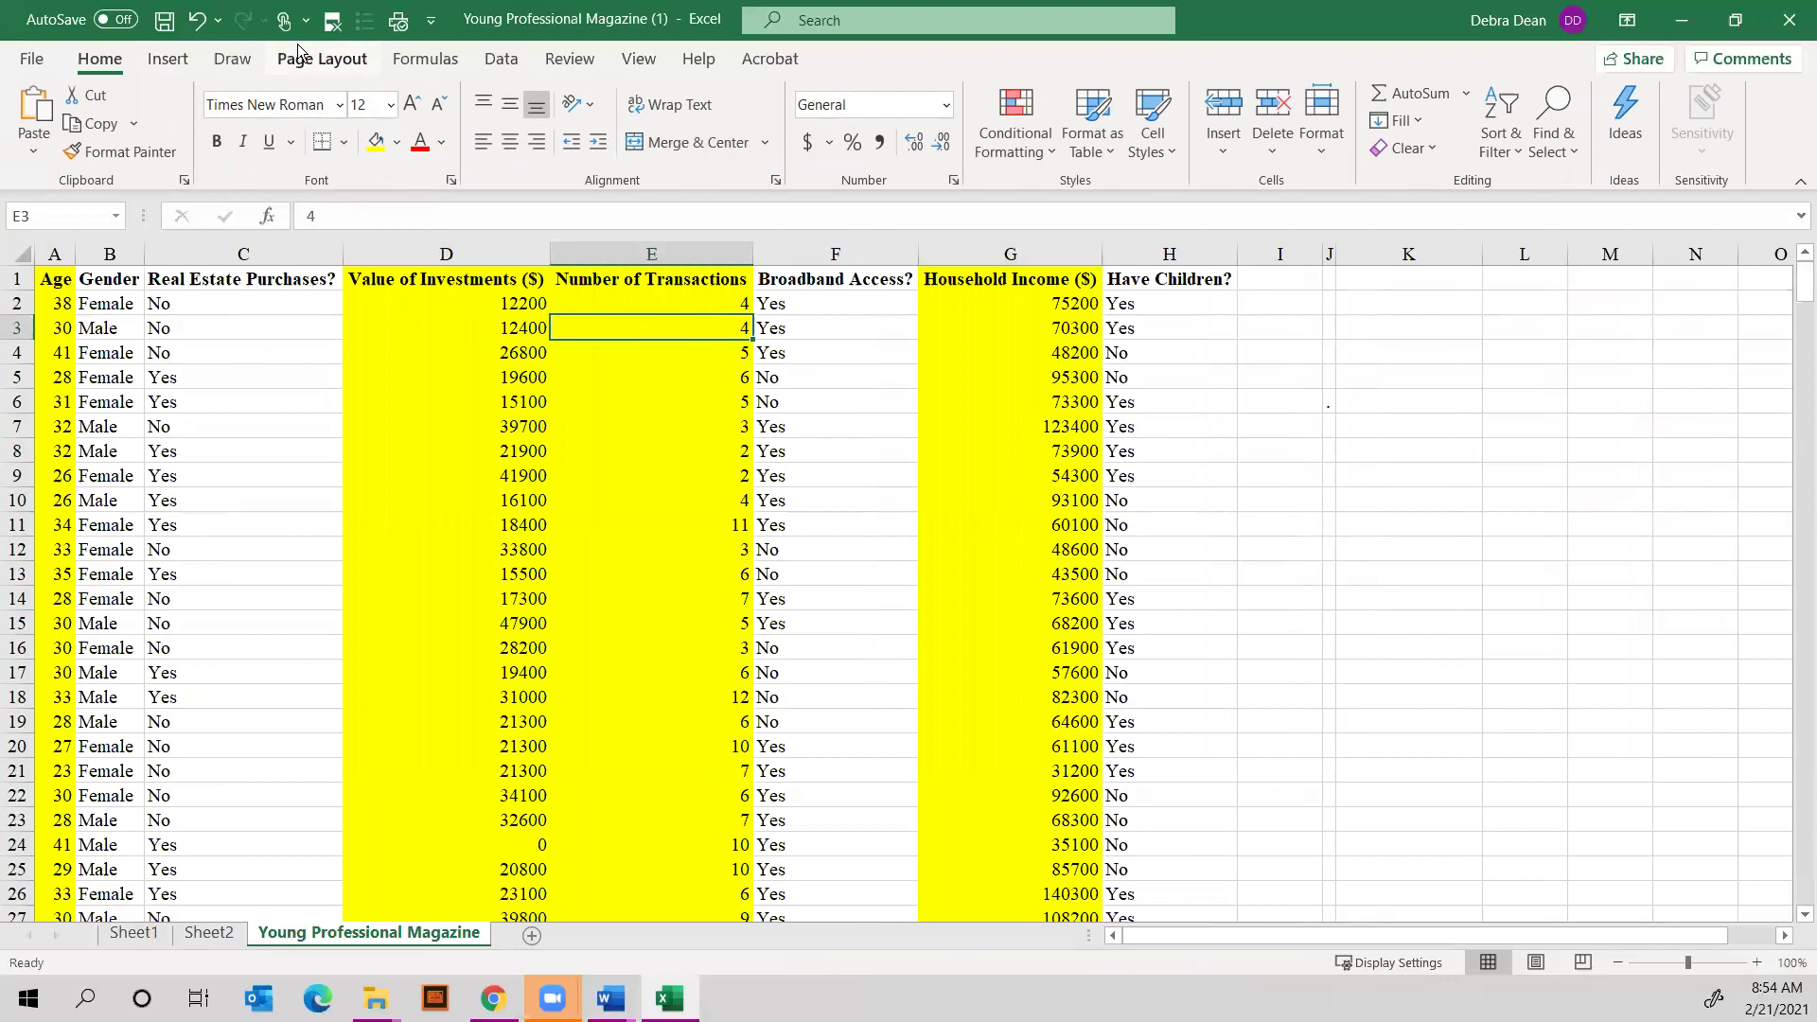
left_click(517, 62)
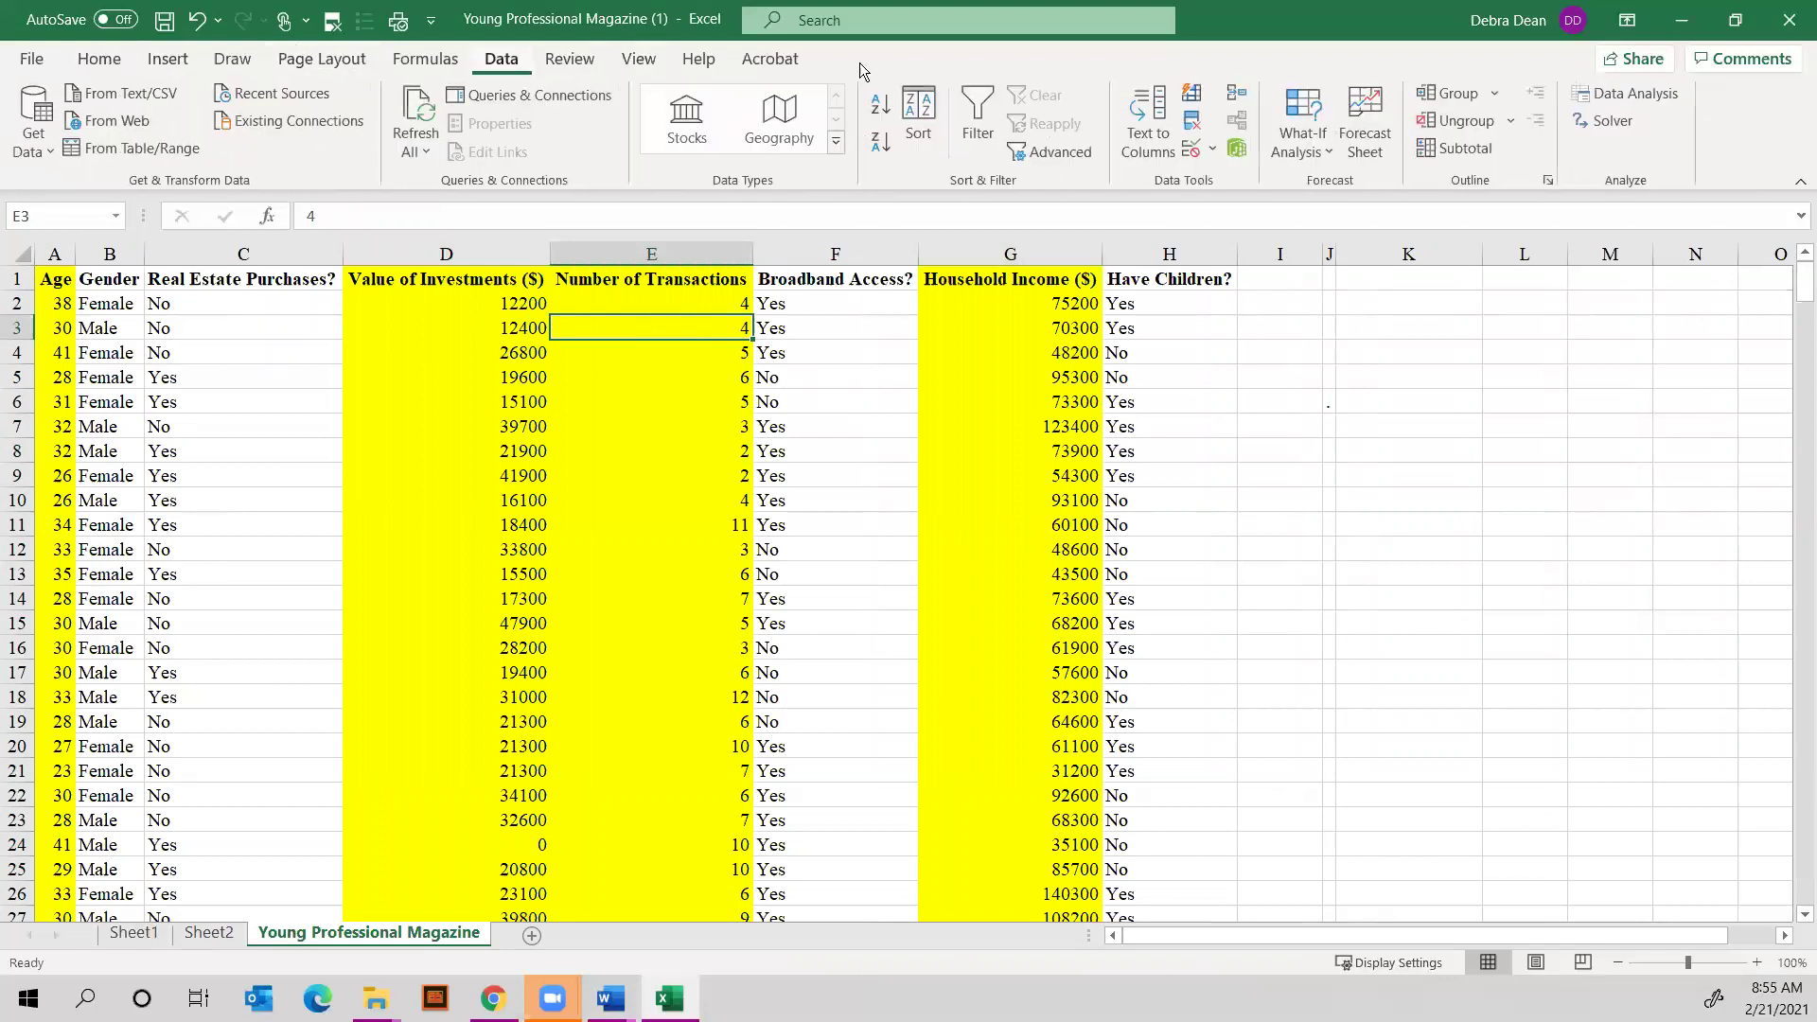
left_click(1597, 104)
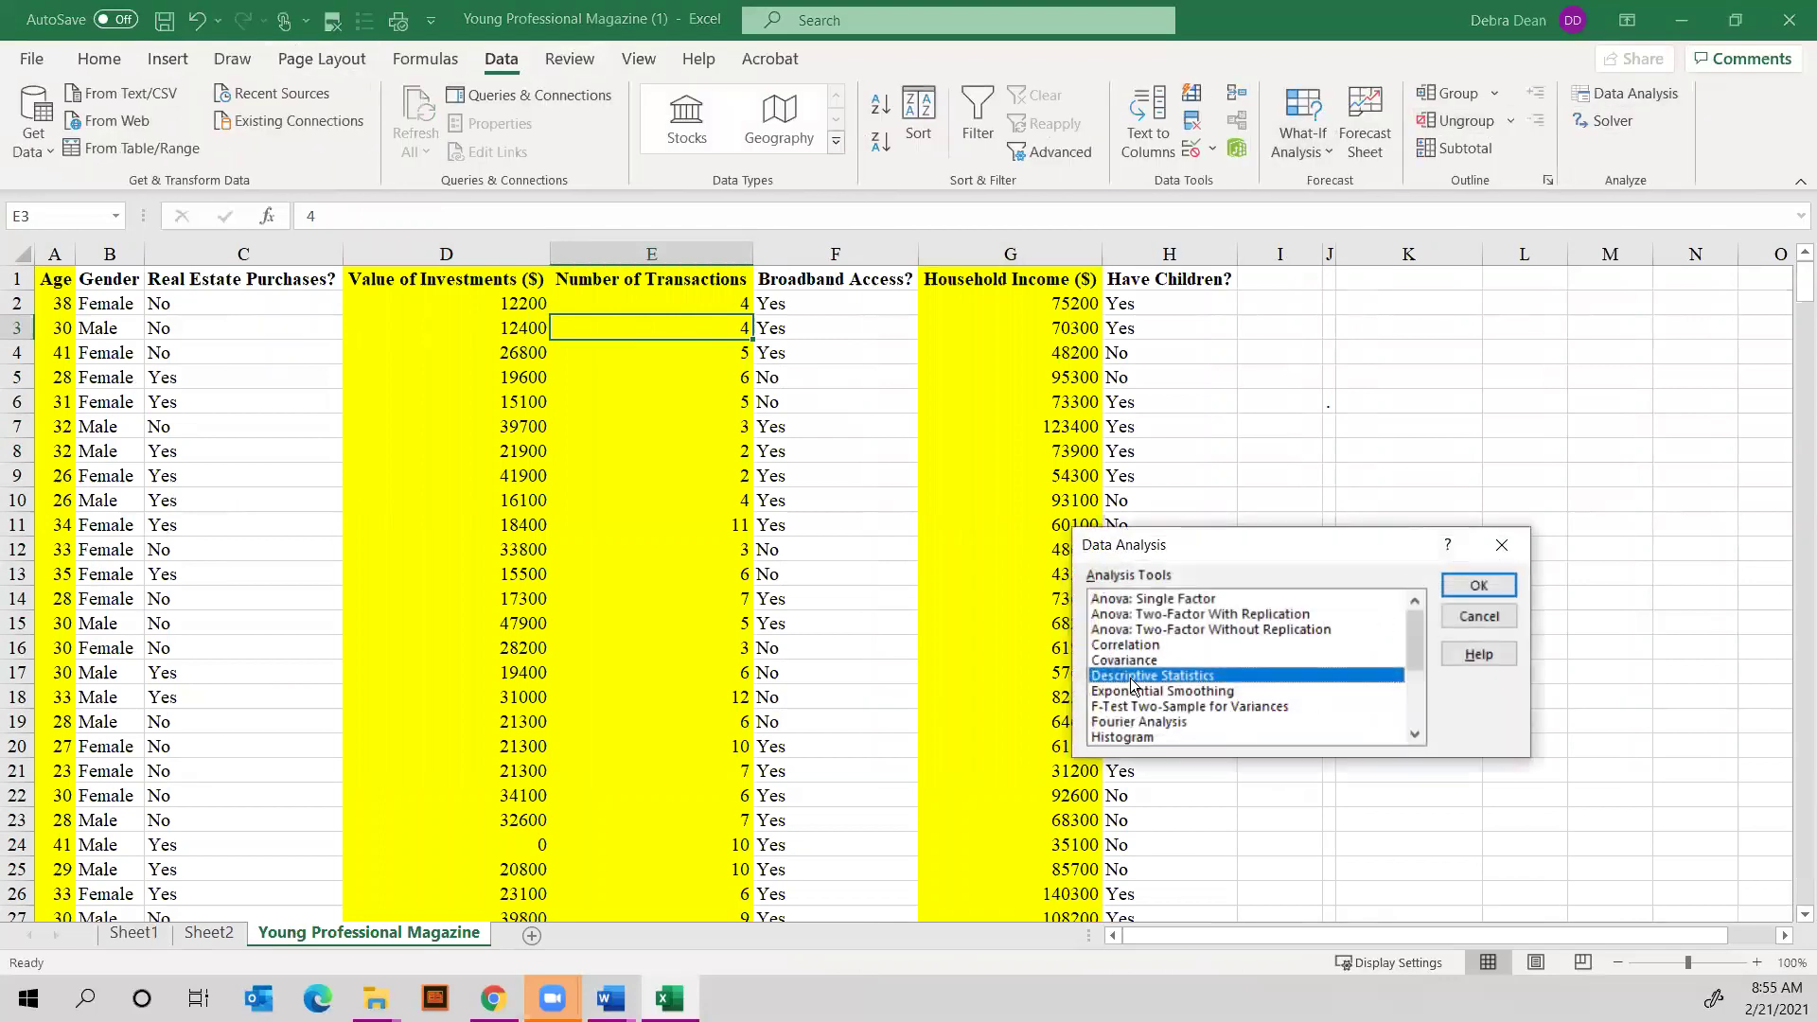
left_click(1463, 586)
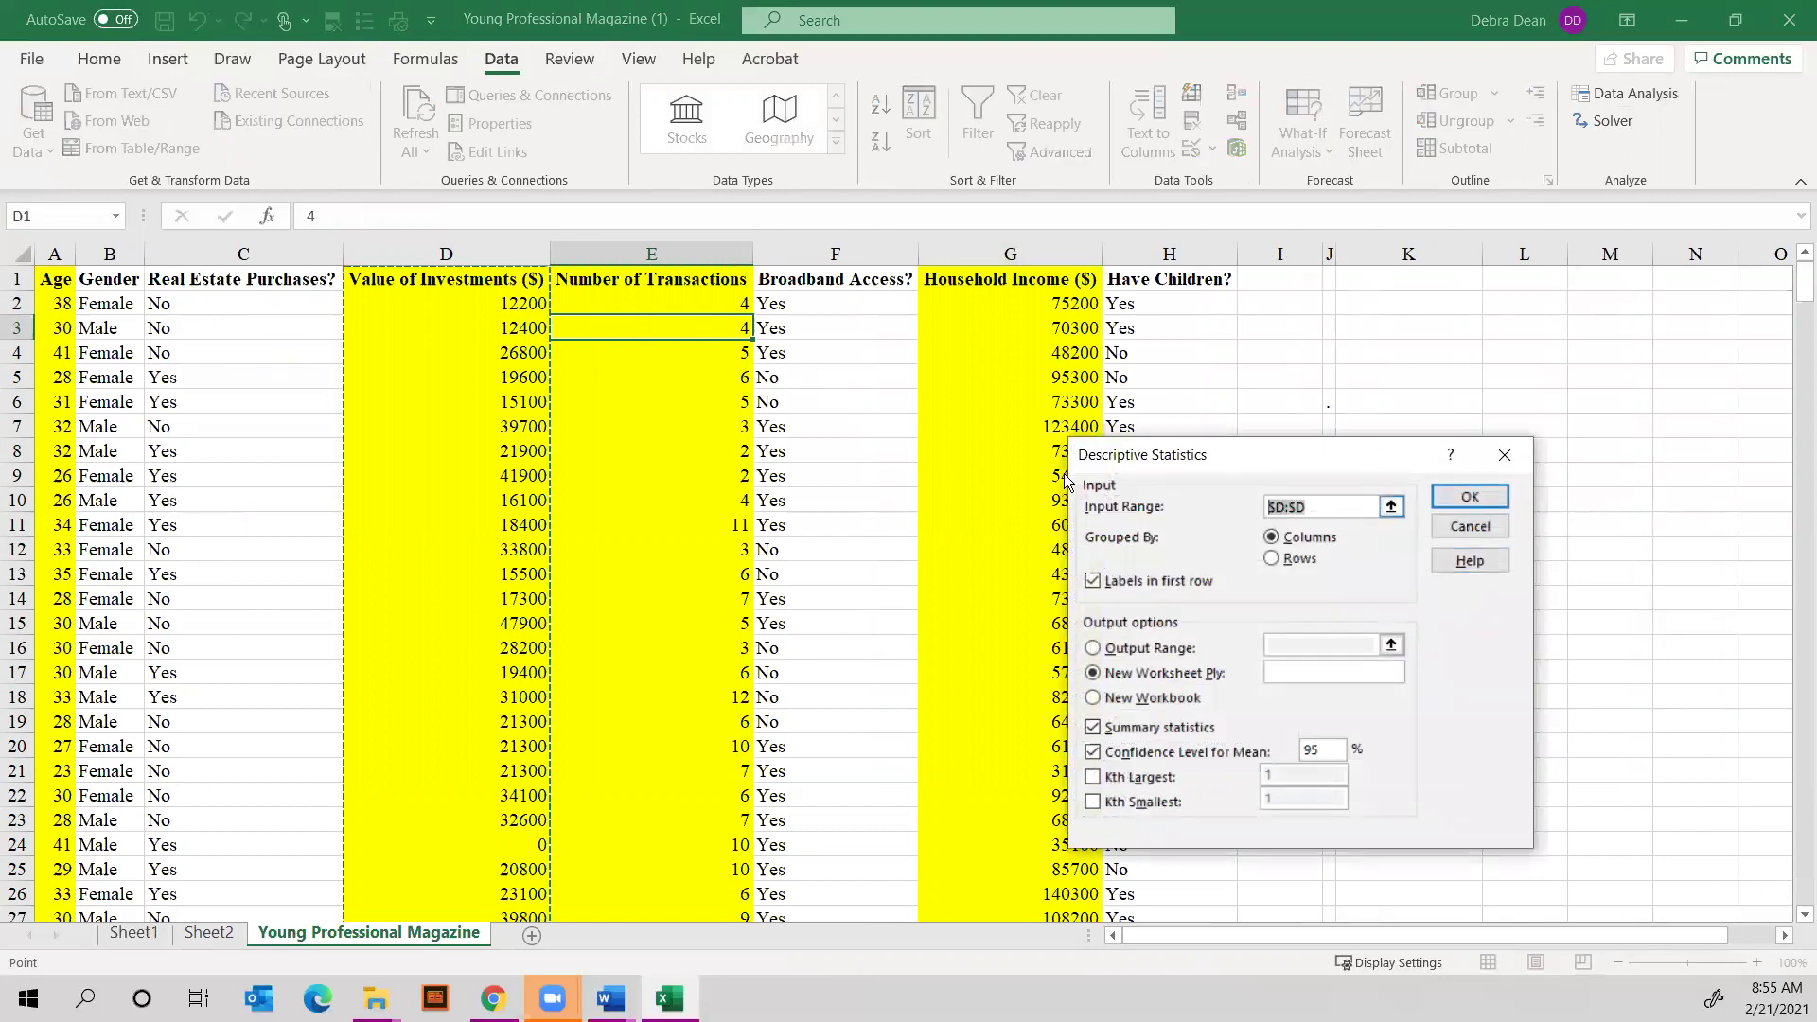
left_click(636, 248)
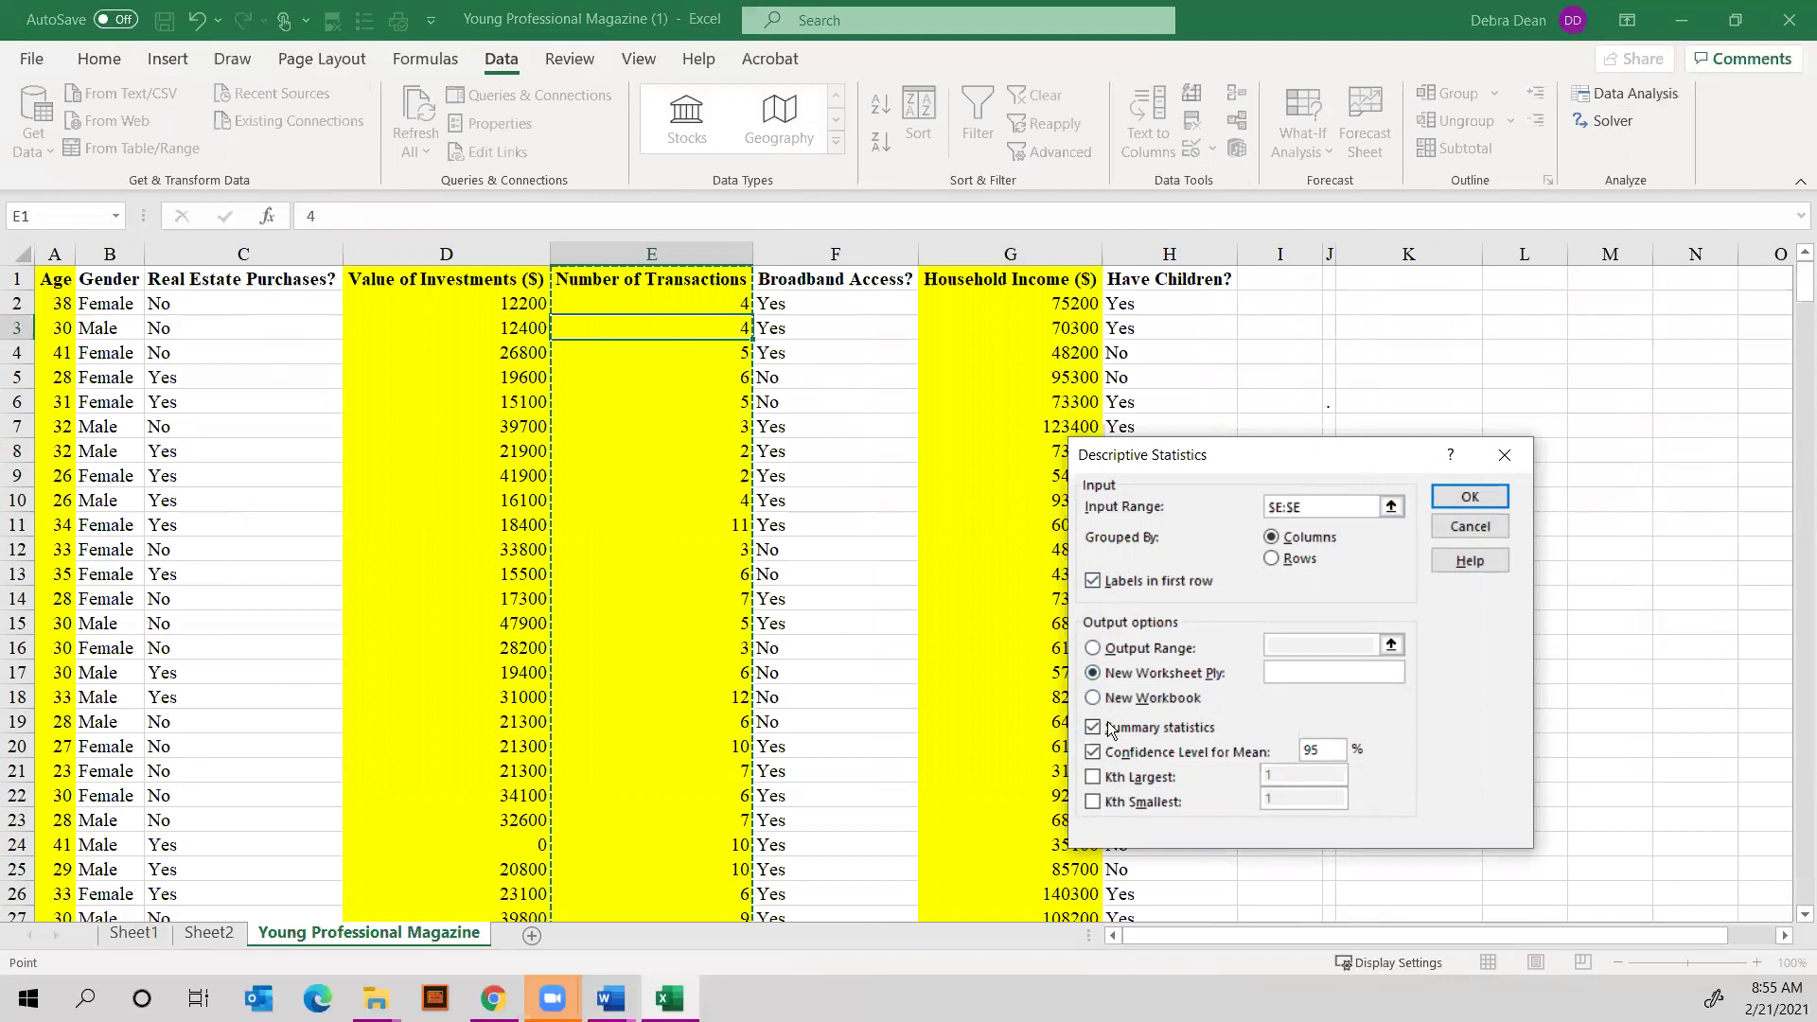
left_click(1470, 496)
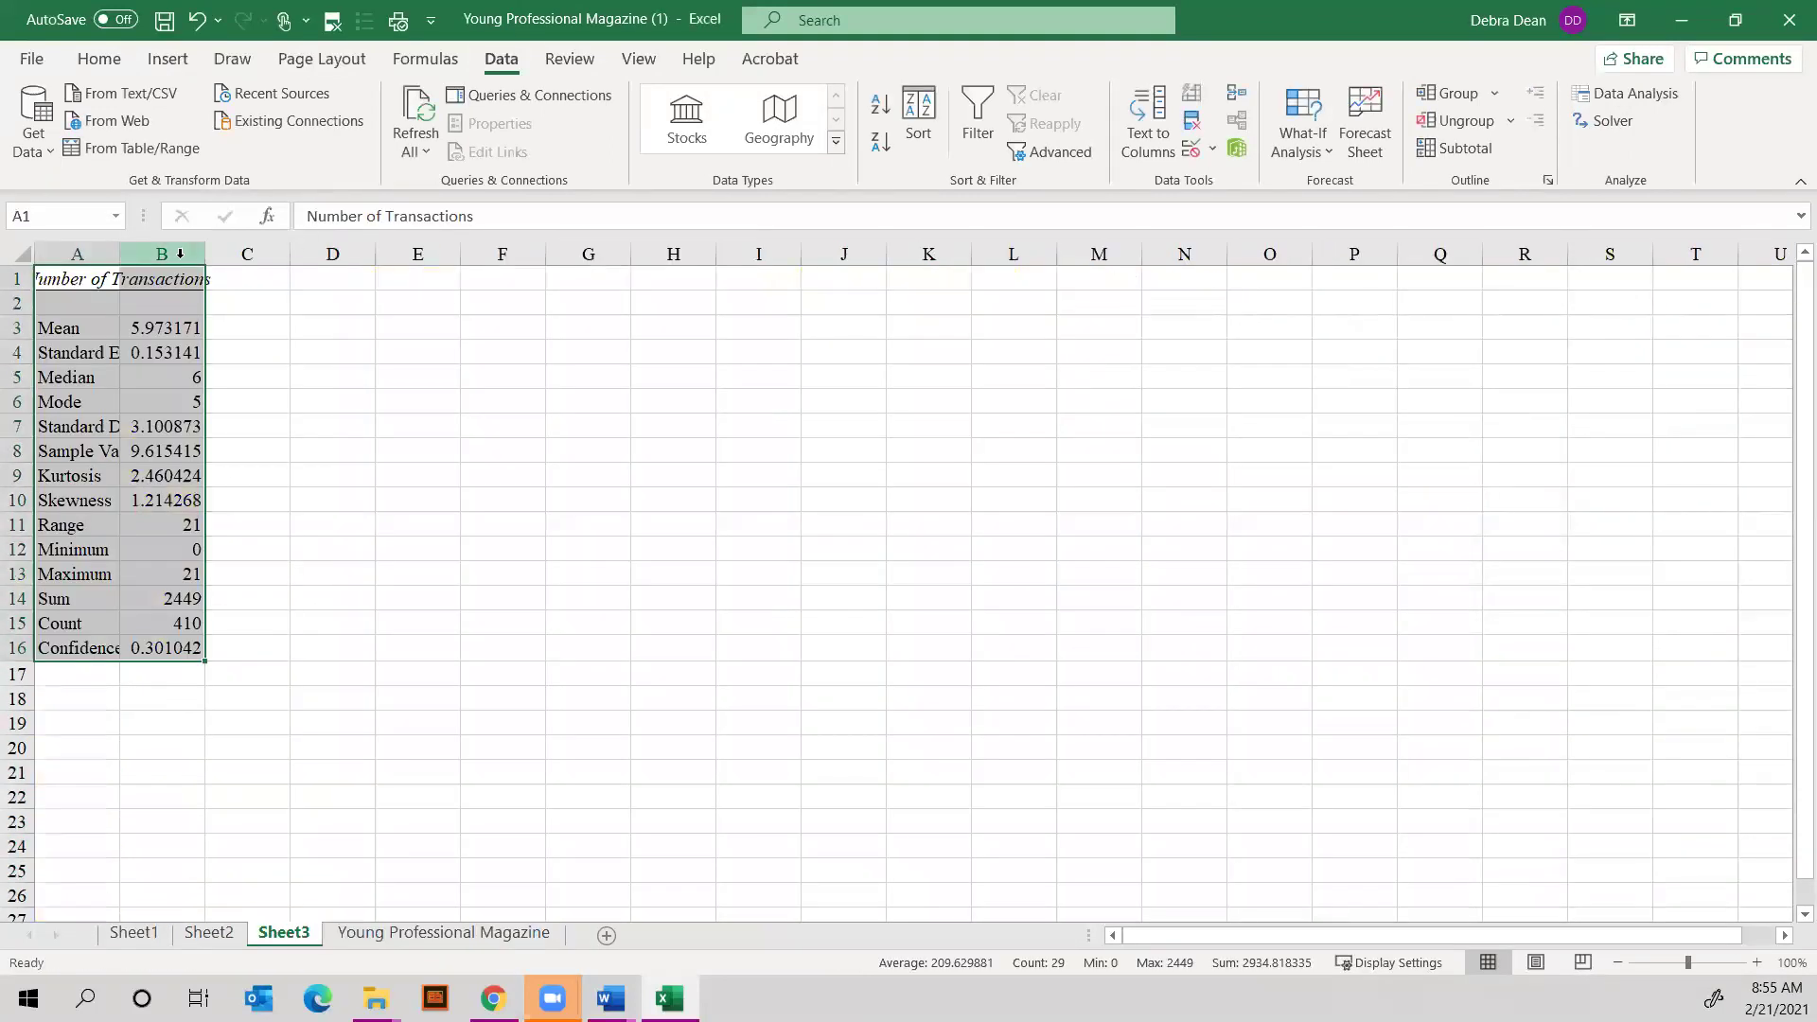
Auto-fit columns A and B of the Number of Transactions statistics sheet to their contents
left_click(177, 248)
left_click(100, 248, "shift")
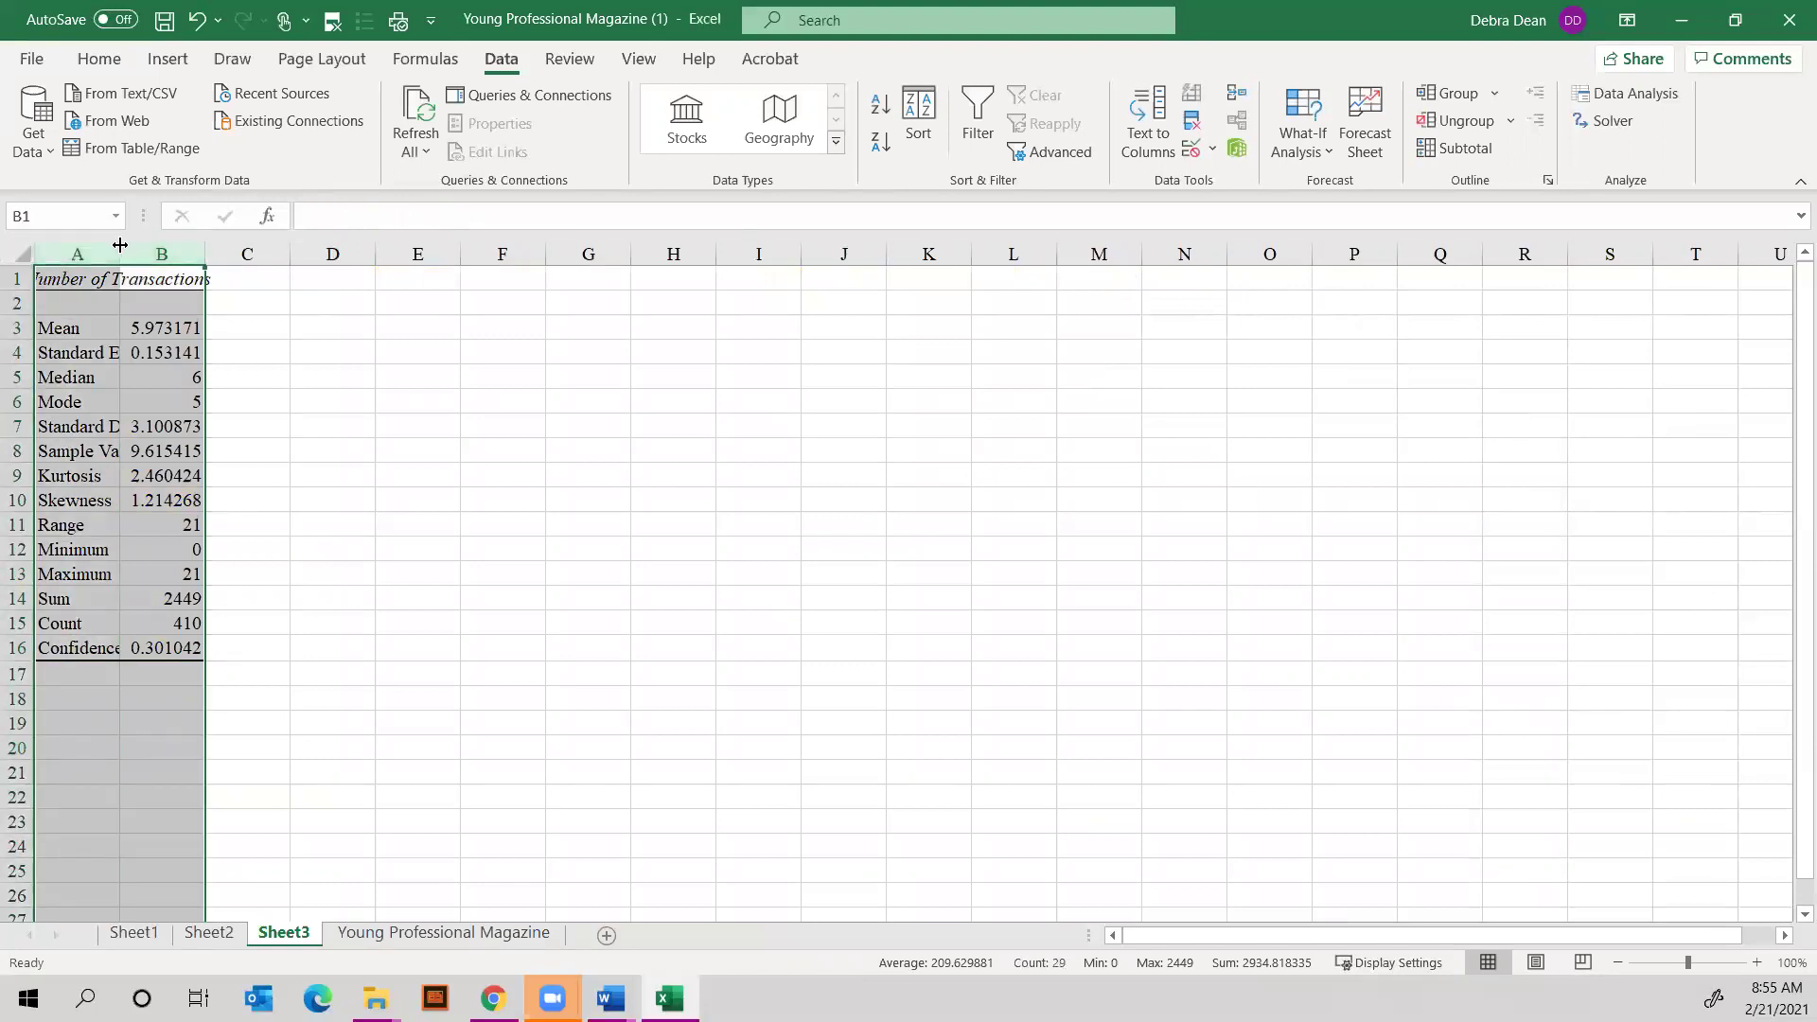
double_click(120, 248)
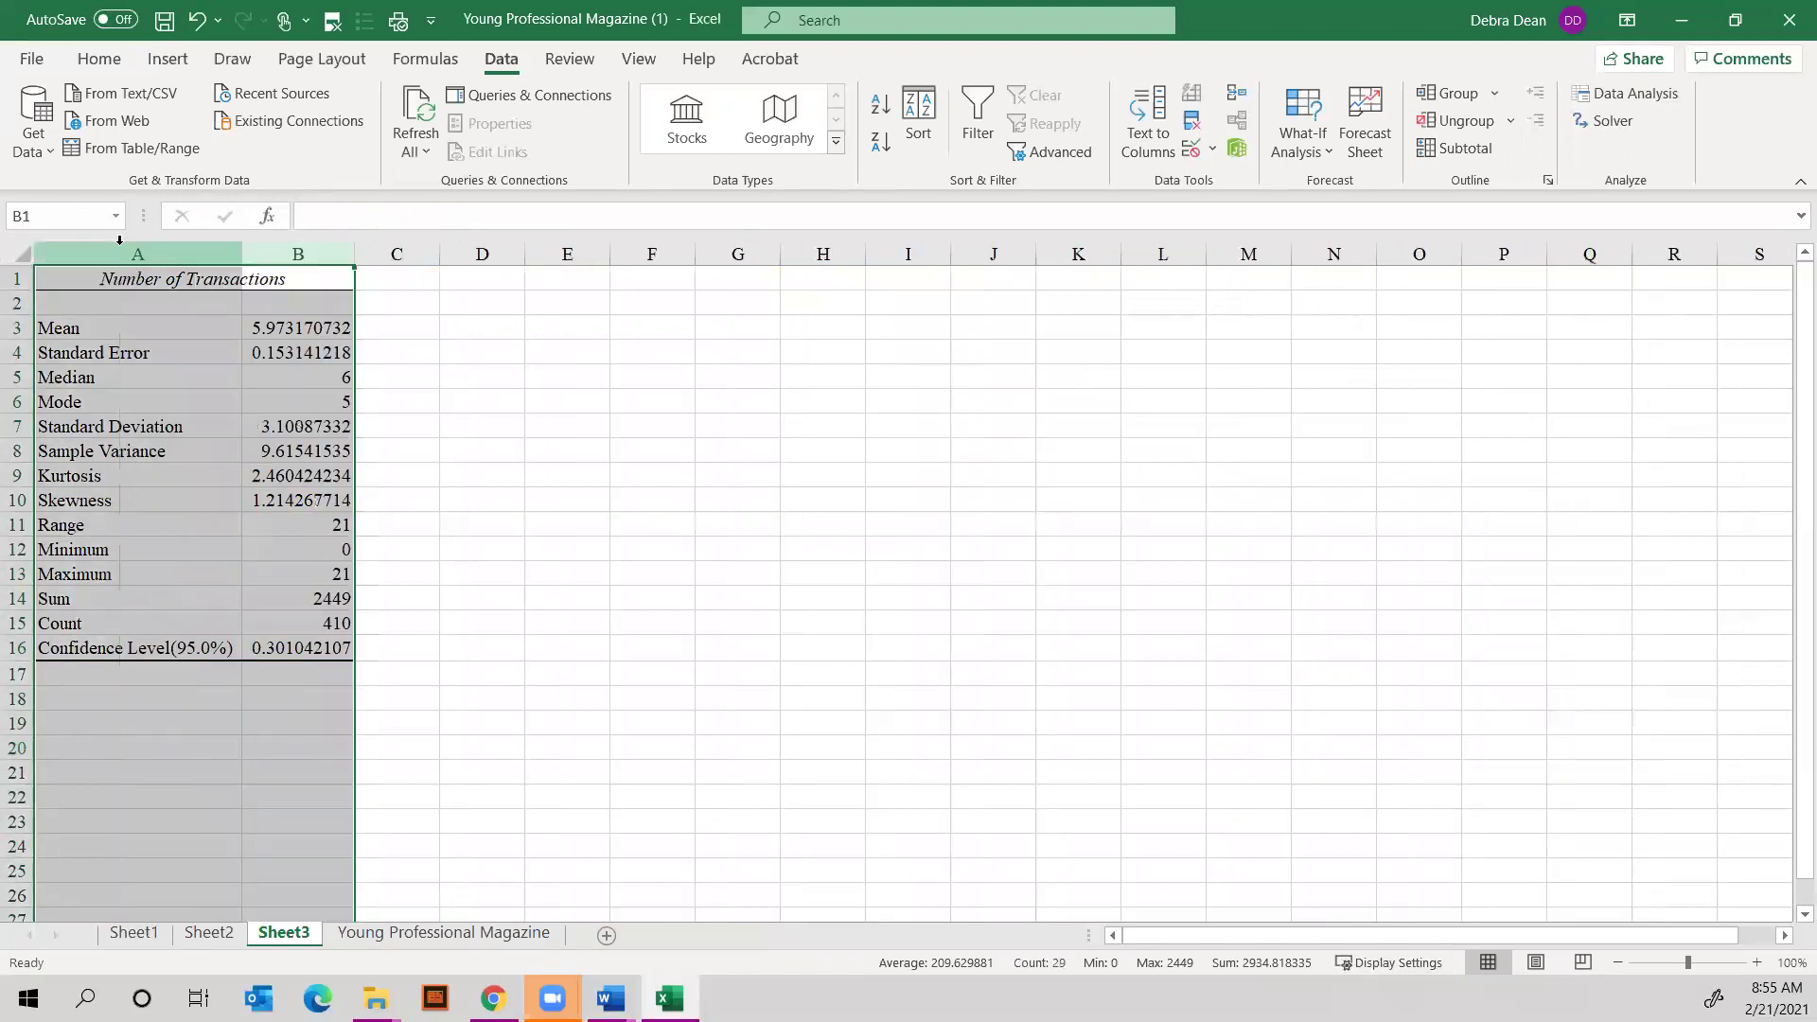
left_click(508, 406)
Format the Number of Transactions statistics in B3:B16 to show two decimal places
left_click(346, 333)
left_click_drag(341, 351, 342, 651)
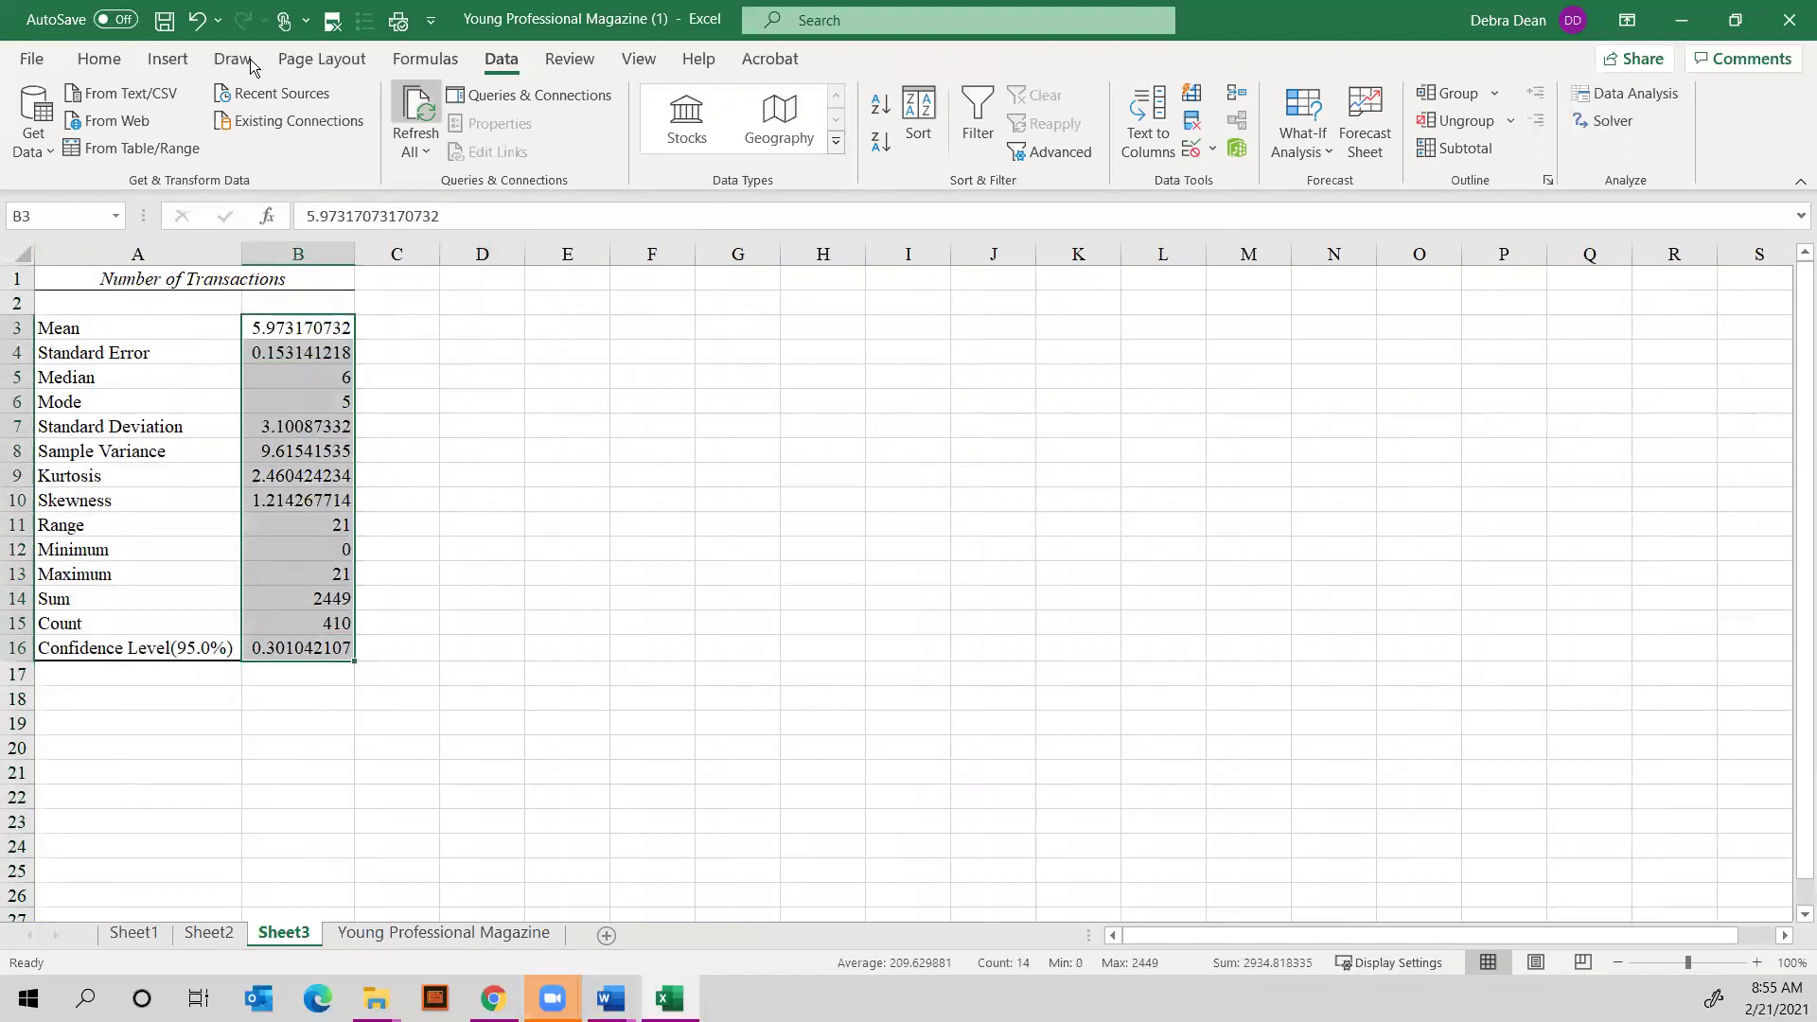
left_click(99, 59)
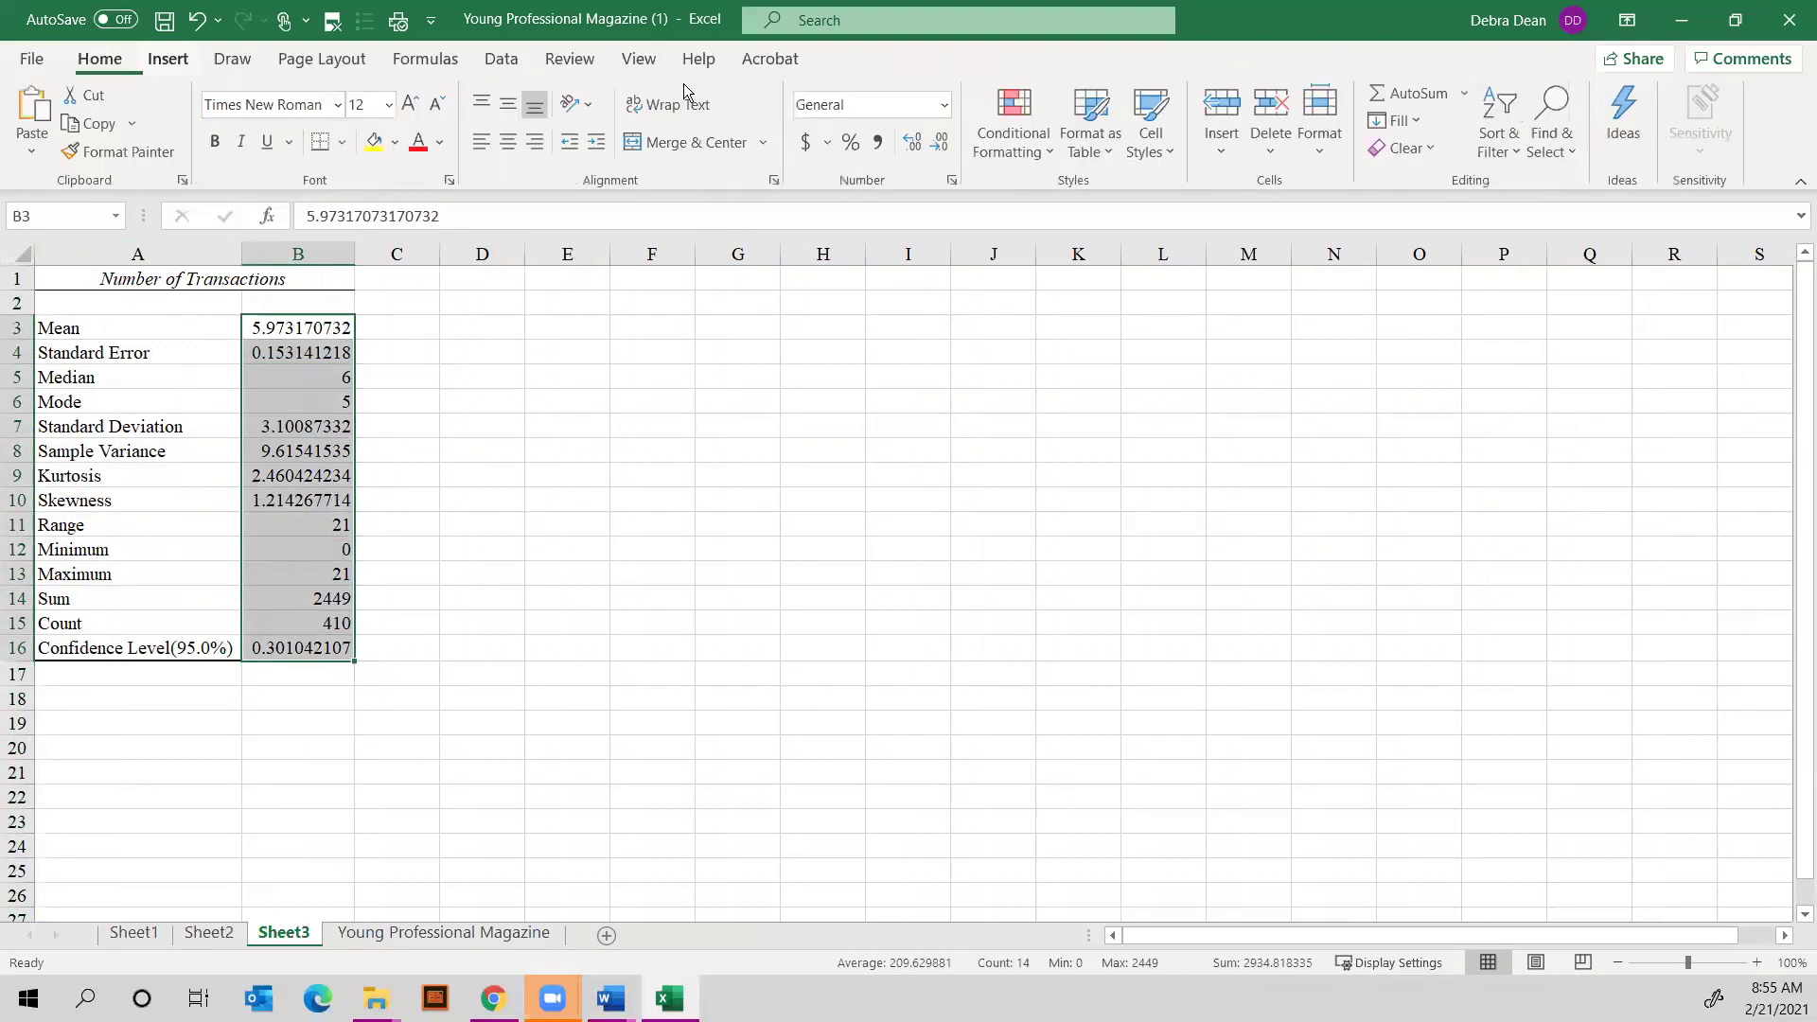
left_click(943, 144)
left_click(943, 143)
left_click(943, 144)
left_click(943, 144)
left_click(943, 144)
left_click(943, 144)
left_click(943, 143)
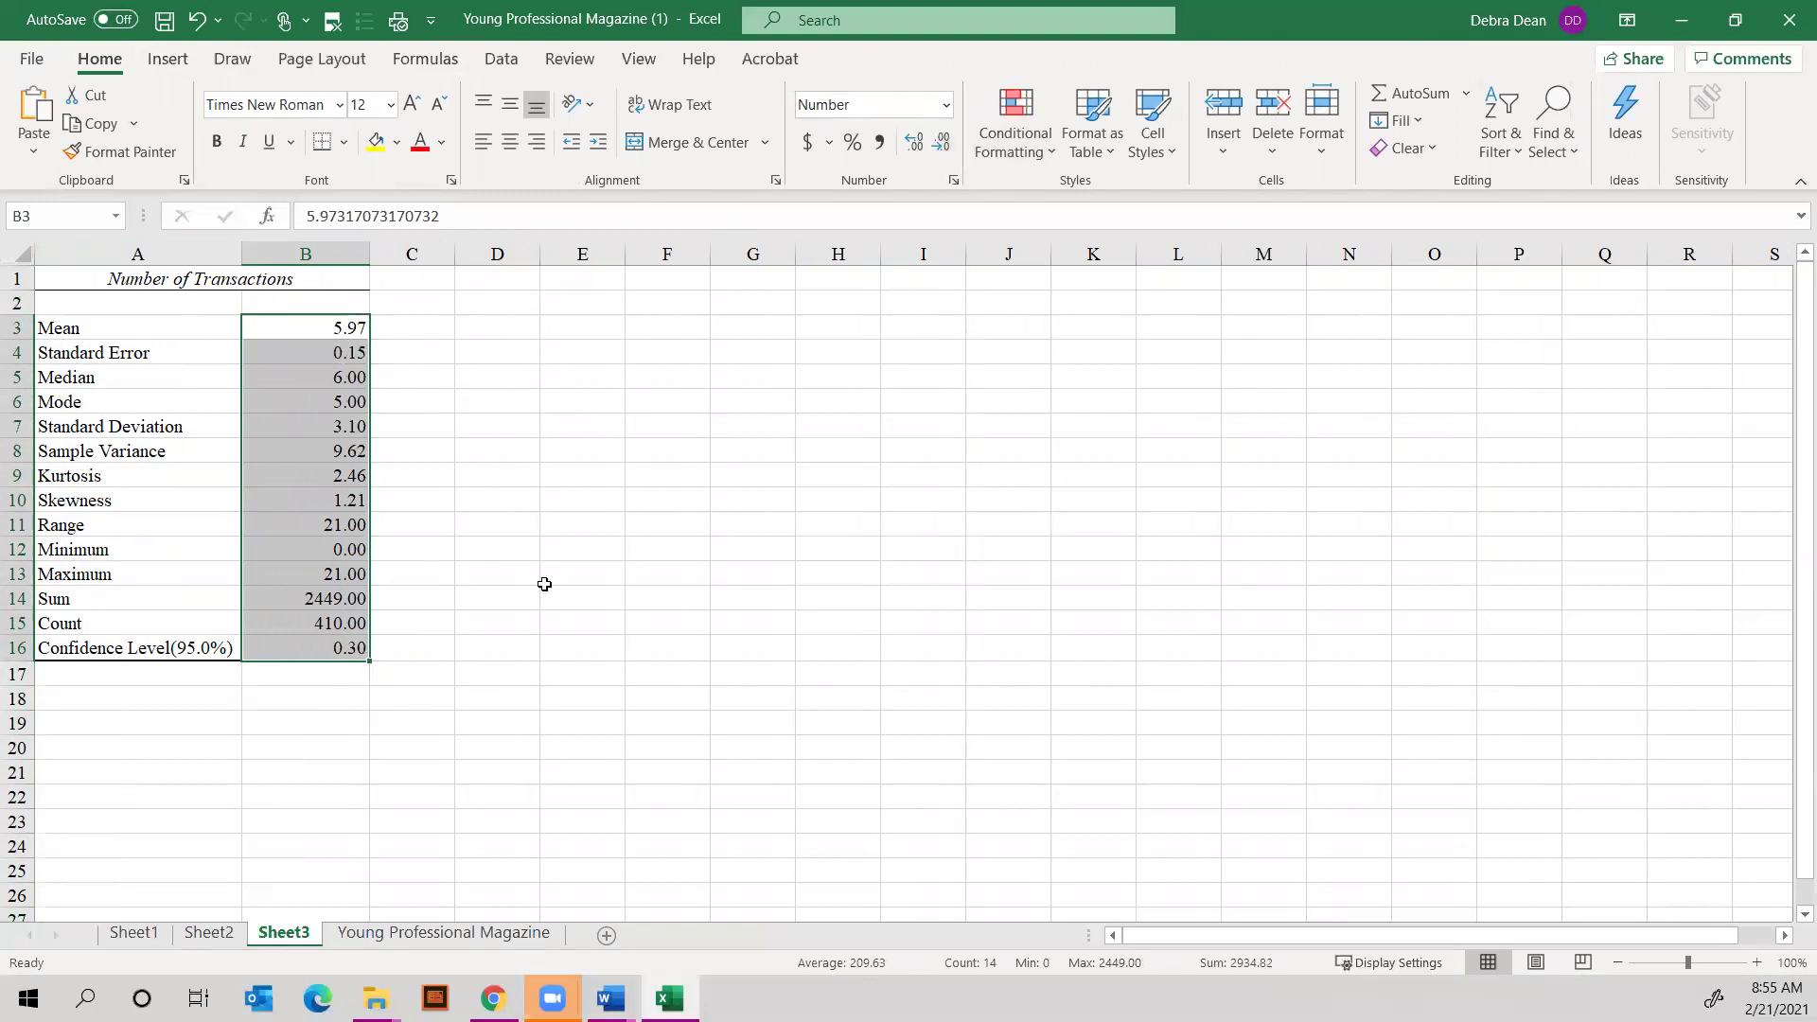
left_click(774, 621)
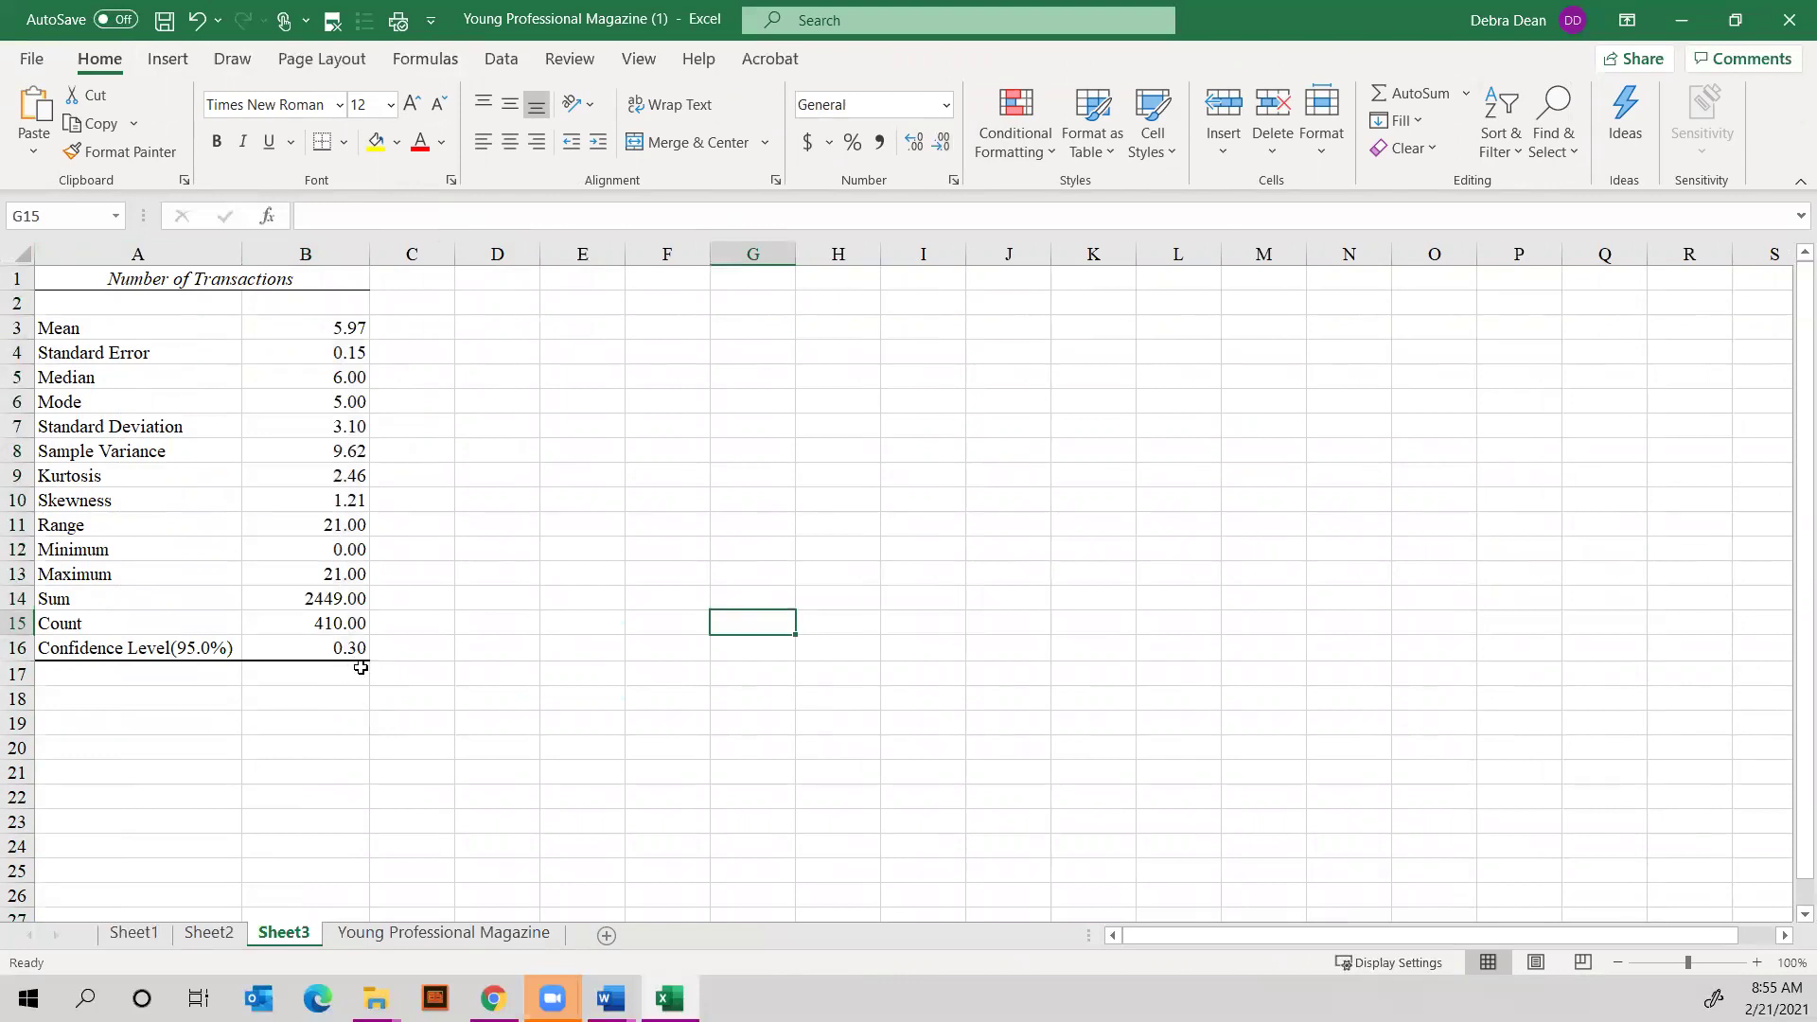
Generate Descriptive Statistics for the Household Income column (G) on a new worksheet, keeping first-row labels, summary statistics and the 95% confidence level
left_click(442, 935)
left_click(996, 350)
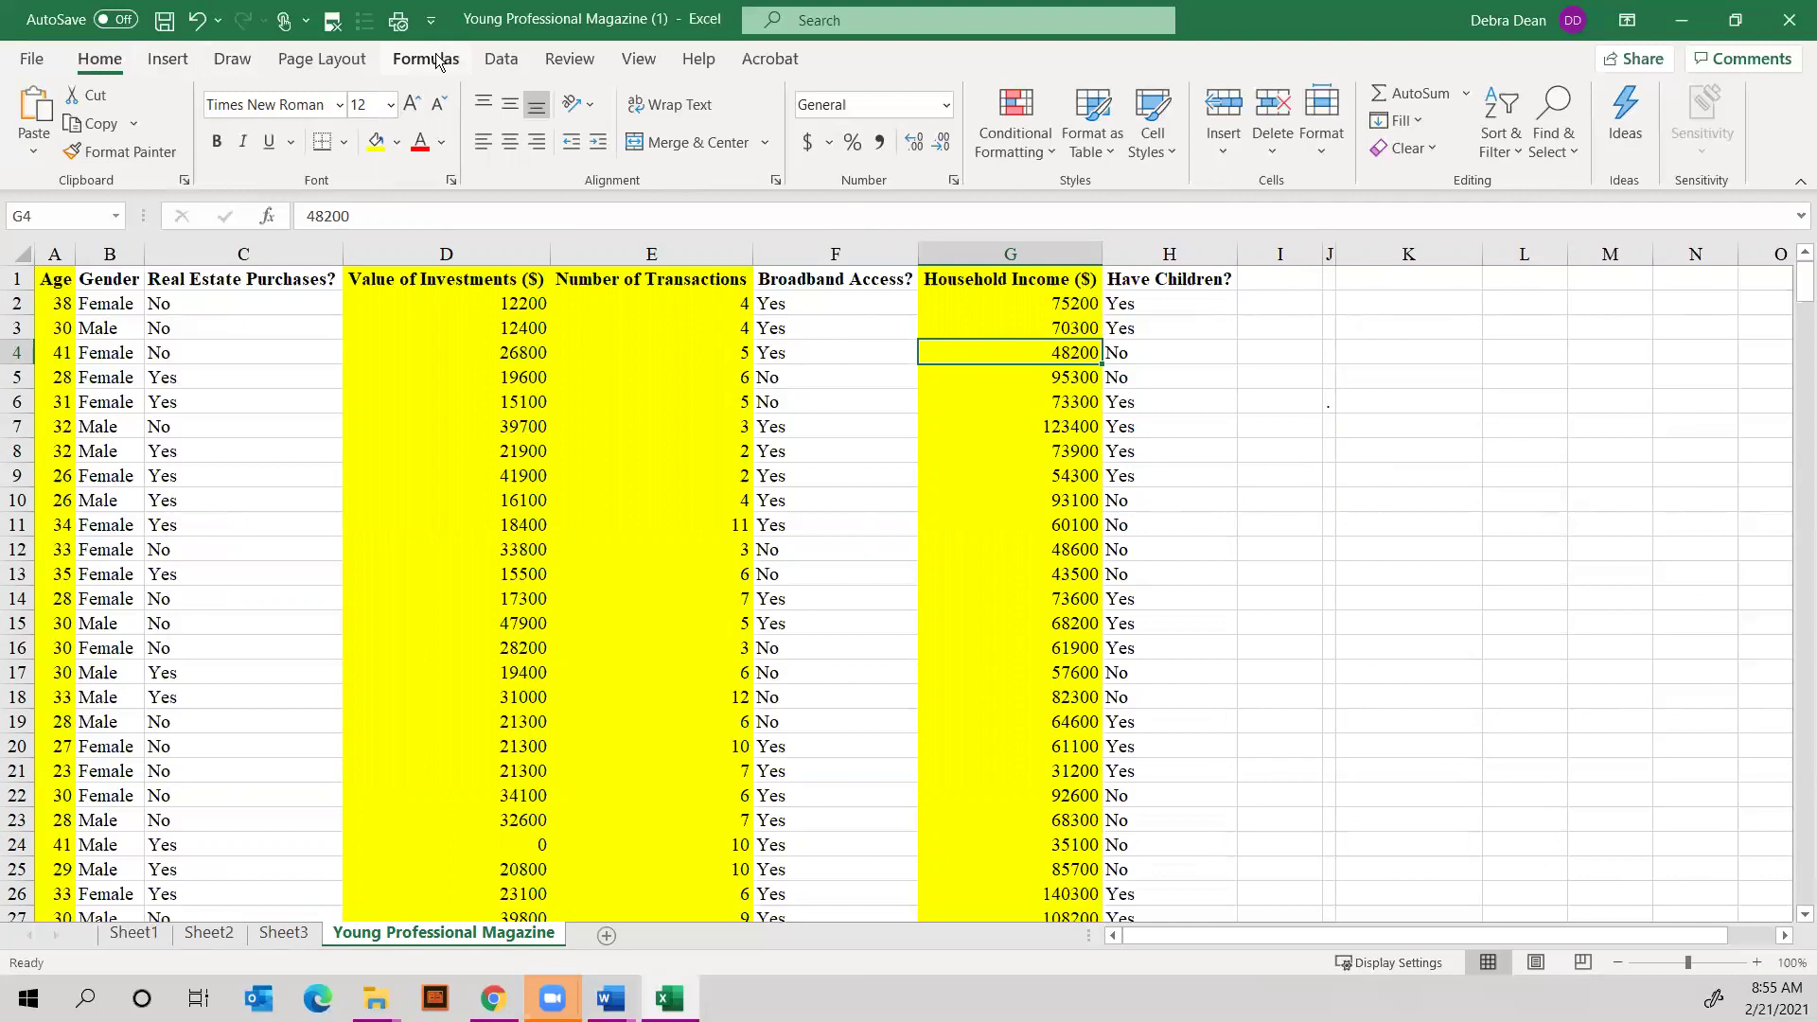
left_click(503, 62)
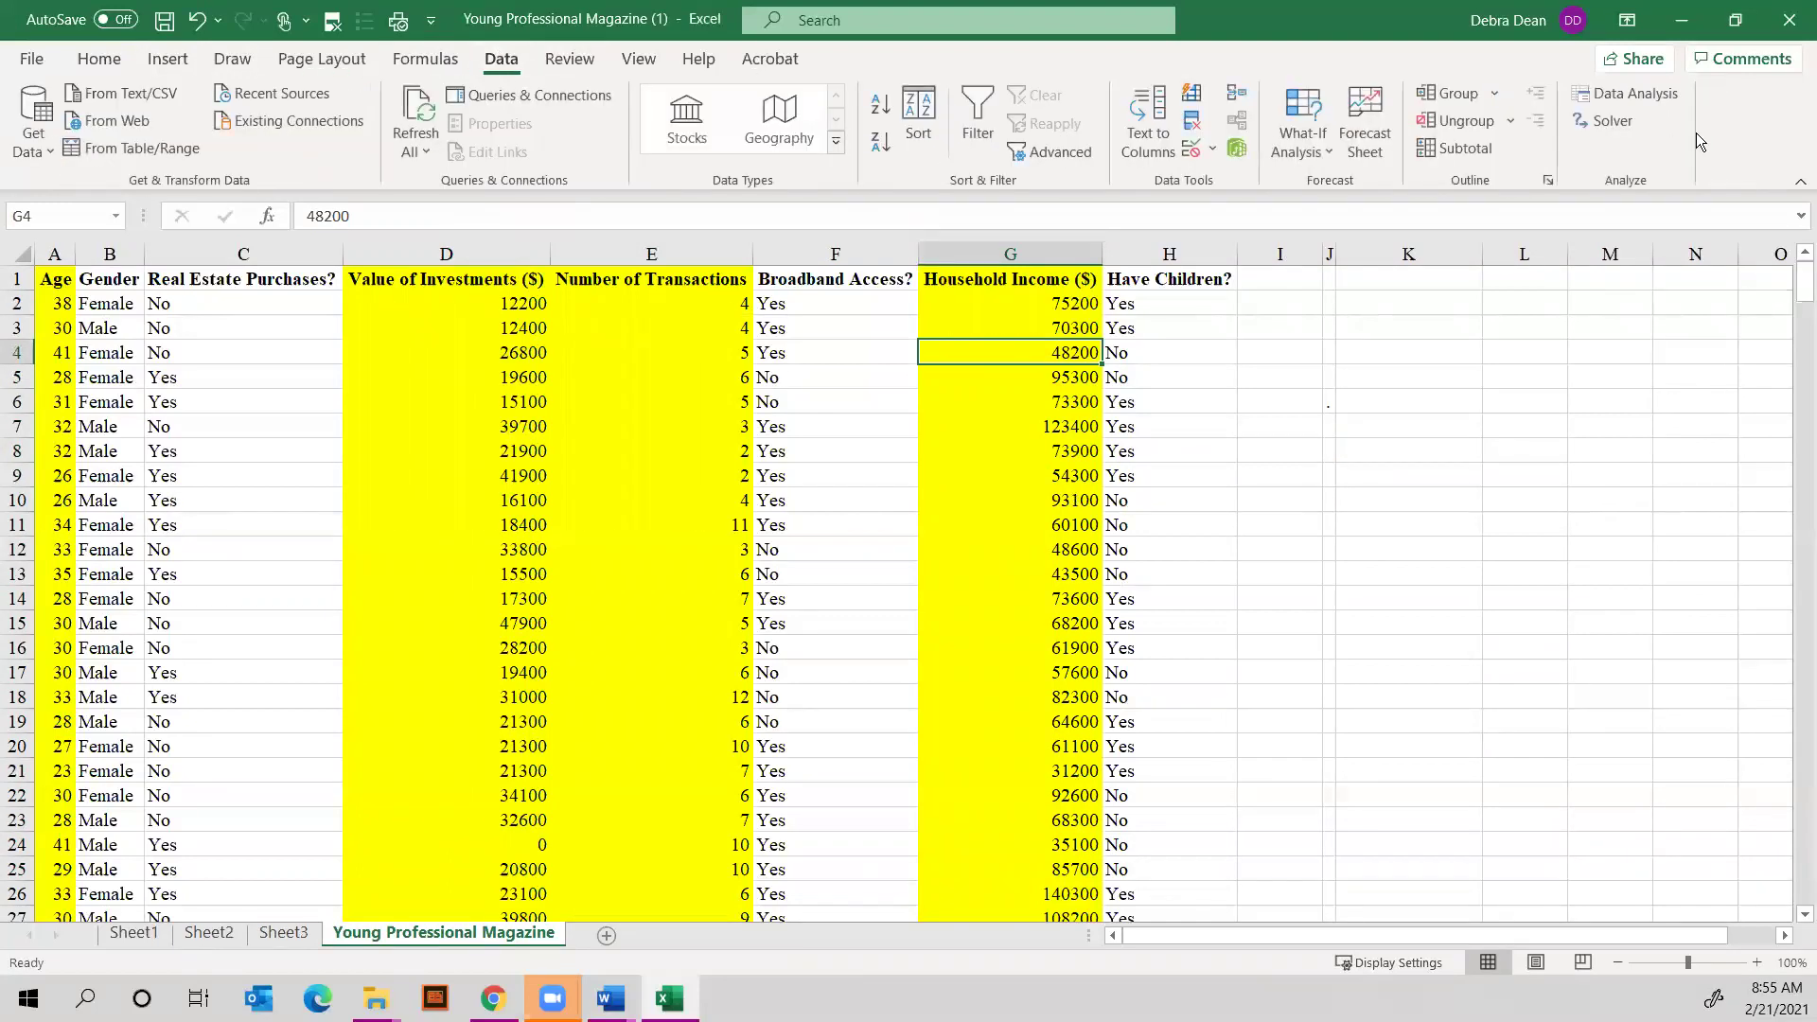
left_click(1651, 95)
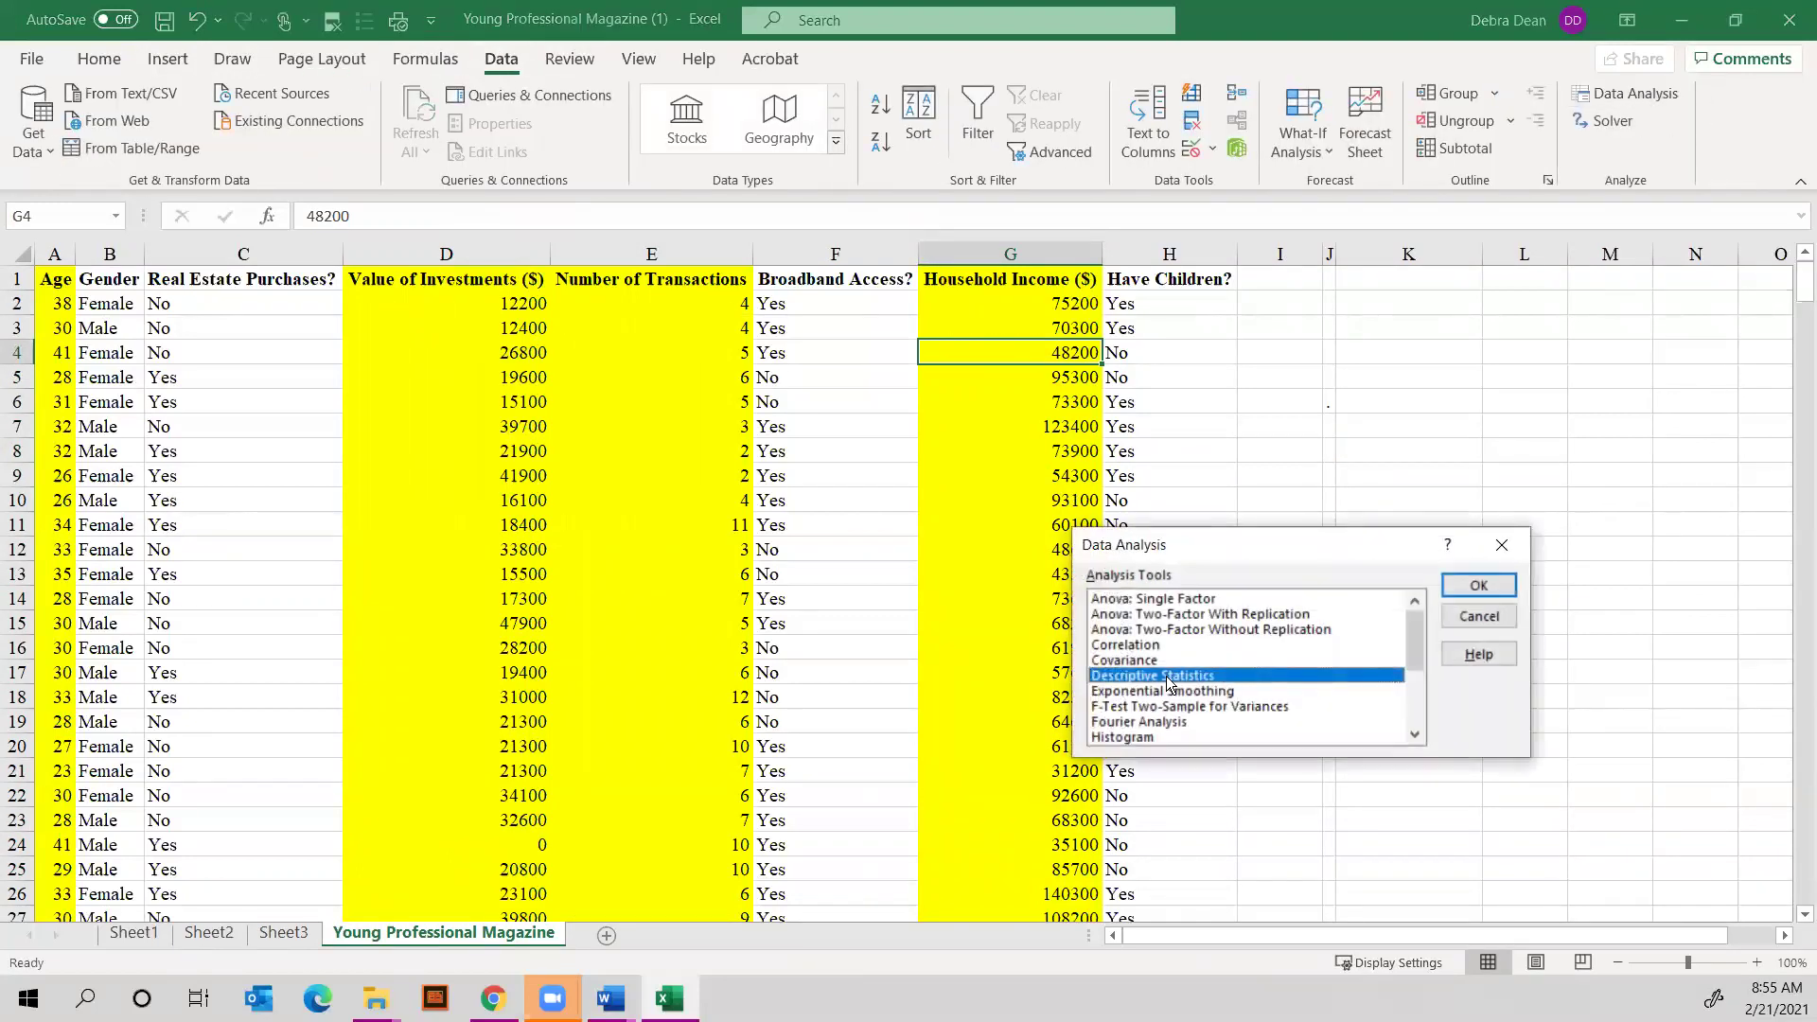
left_click(1482, 579)
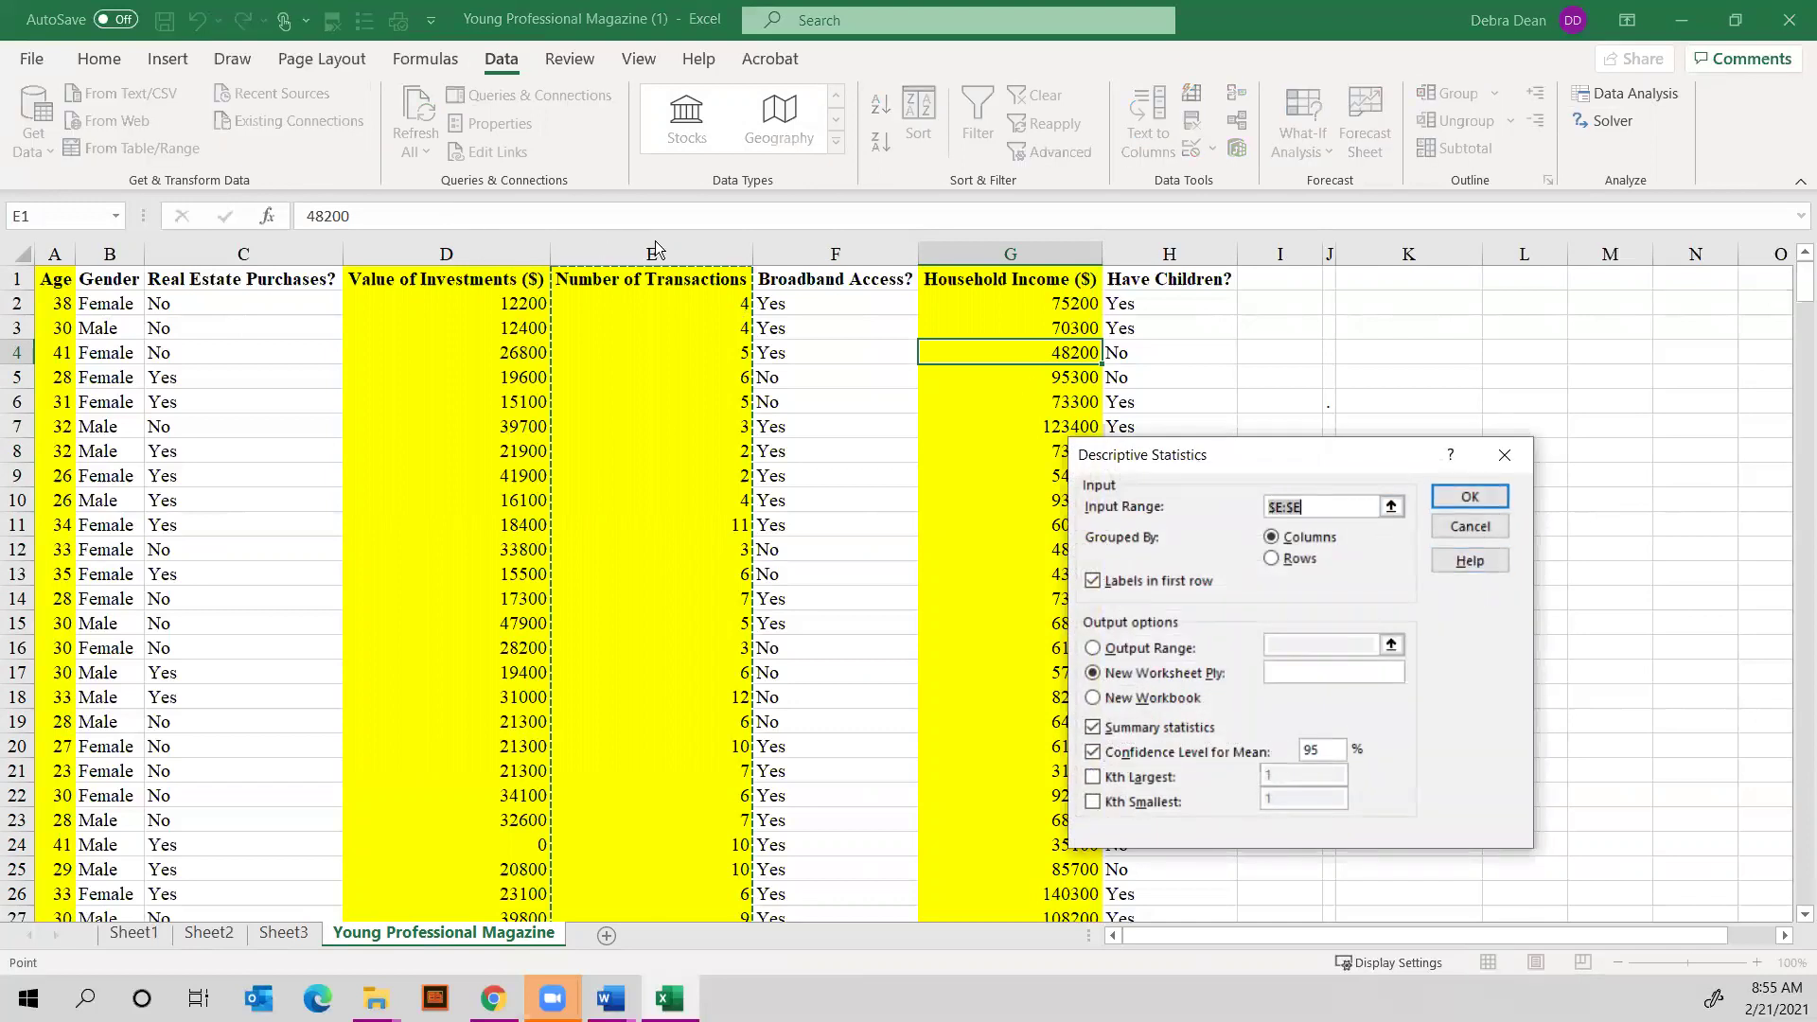
left_click(1021, 252)
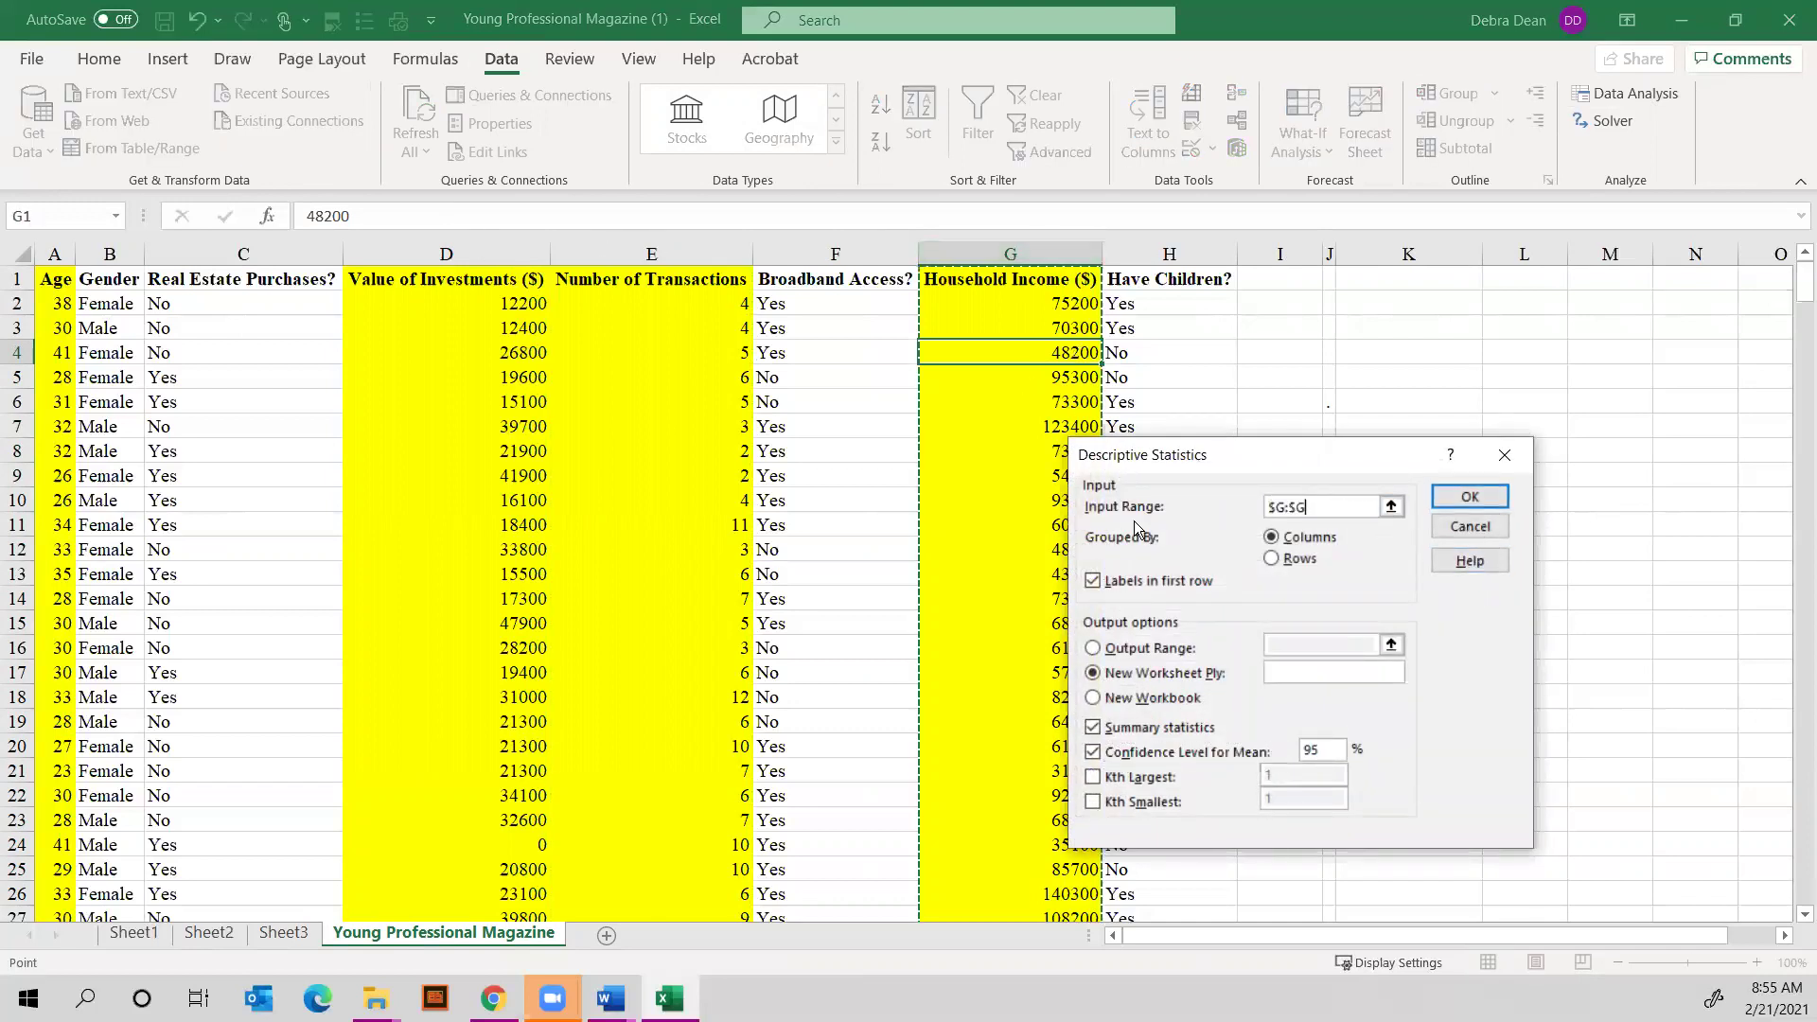
left_click(1468, 499)
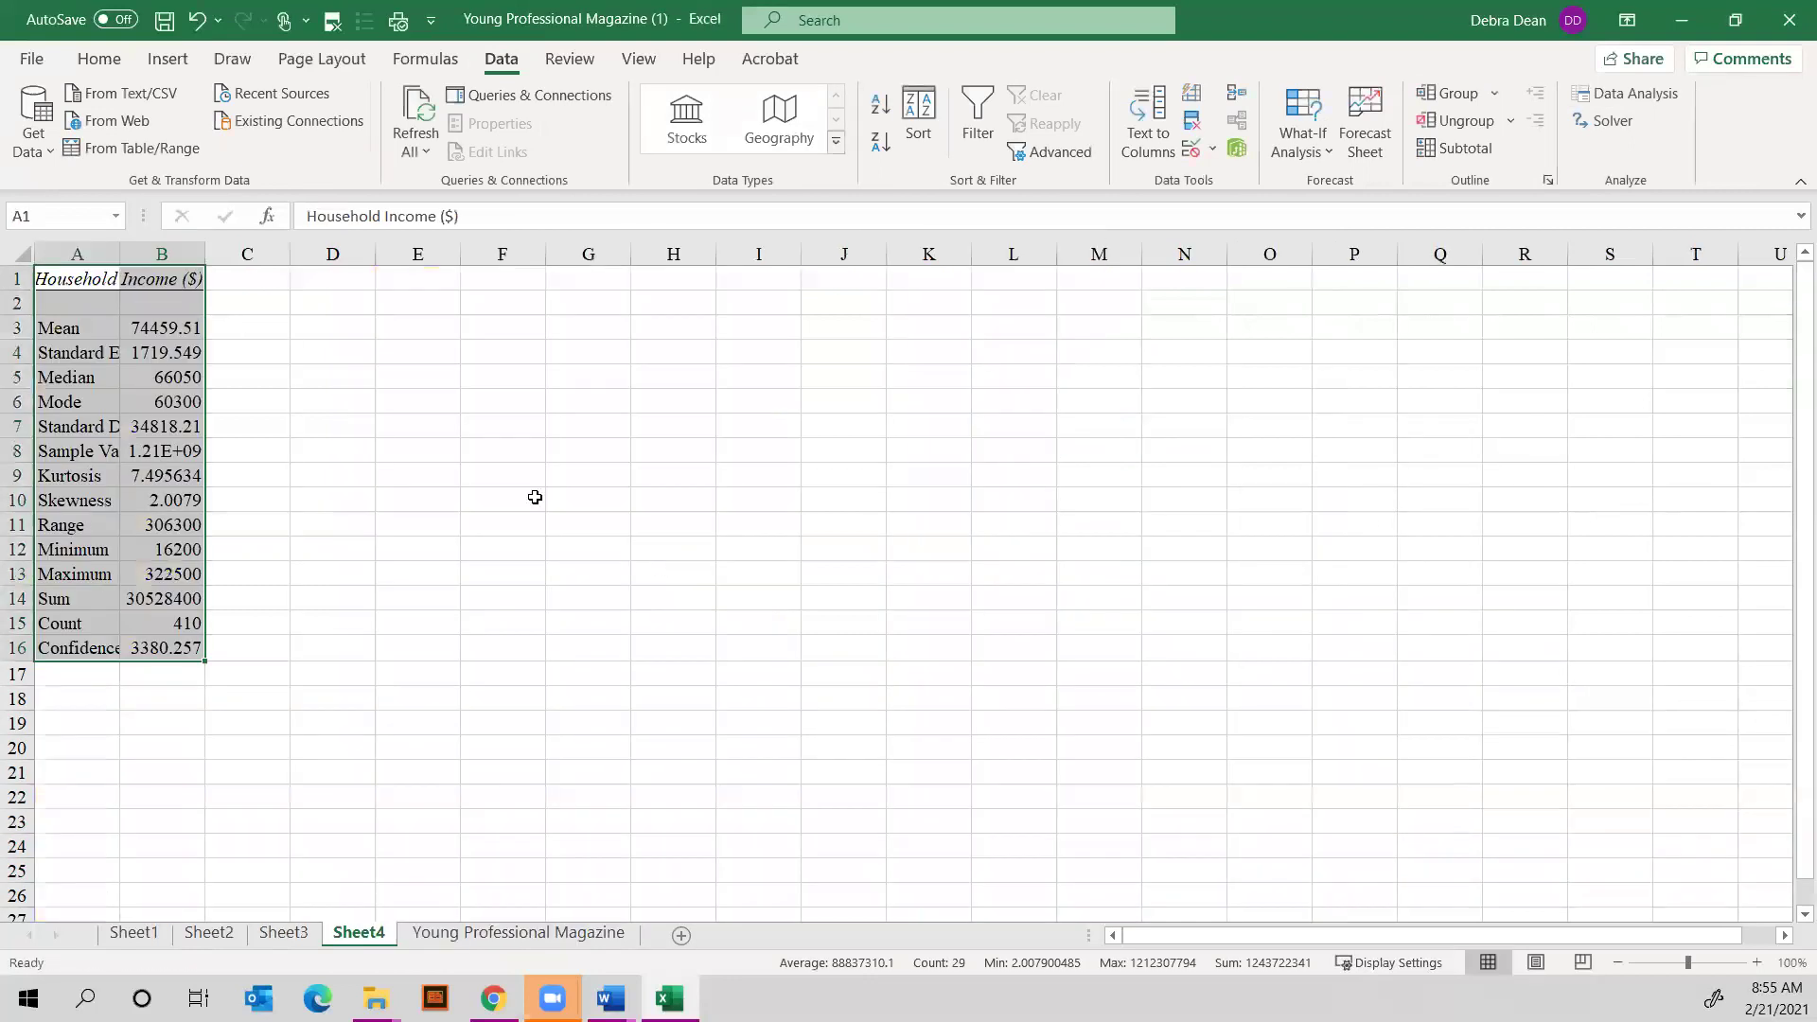
Auto-fit columns A and B of the Household Income statistics sheet and format B3:B16 to show two decimal places
left_click_drag(161, 253, 114, 251)
double_click(119, 254)
left_click_drag(275, 327, 303, 647)
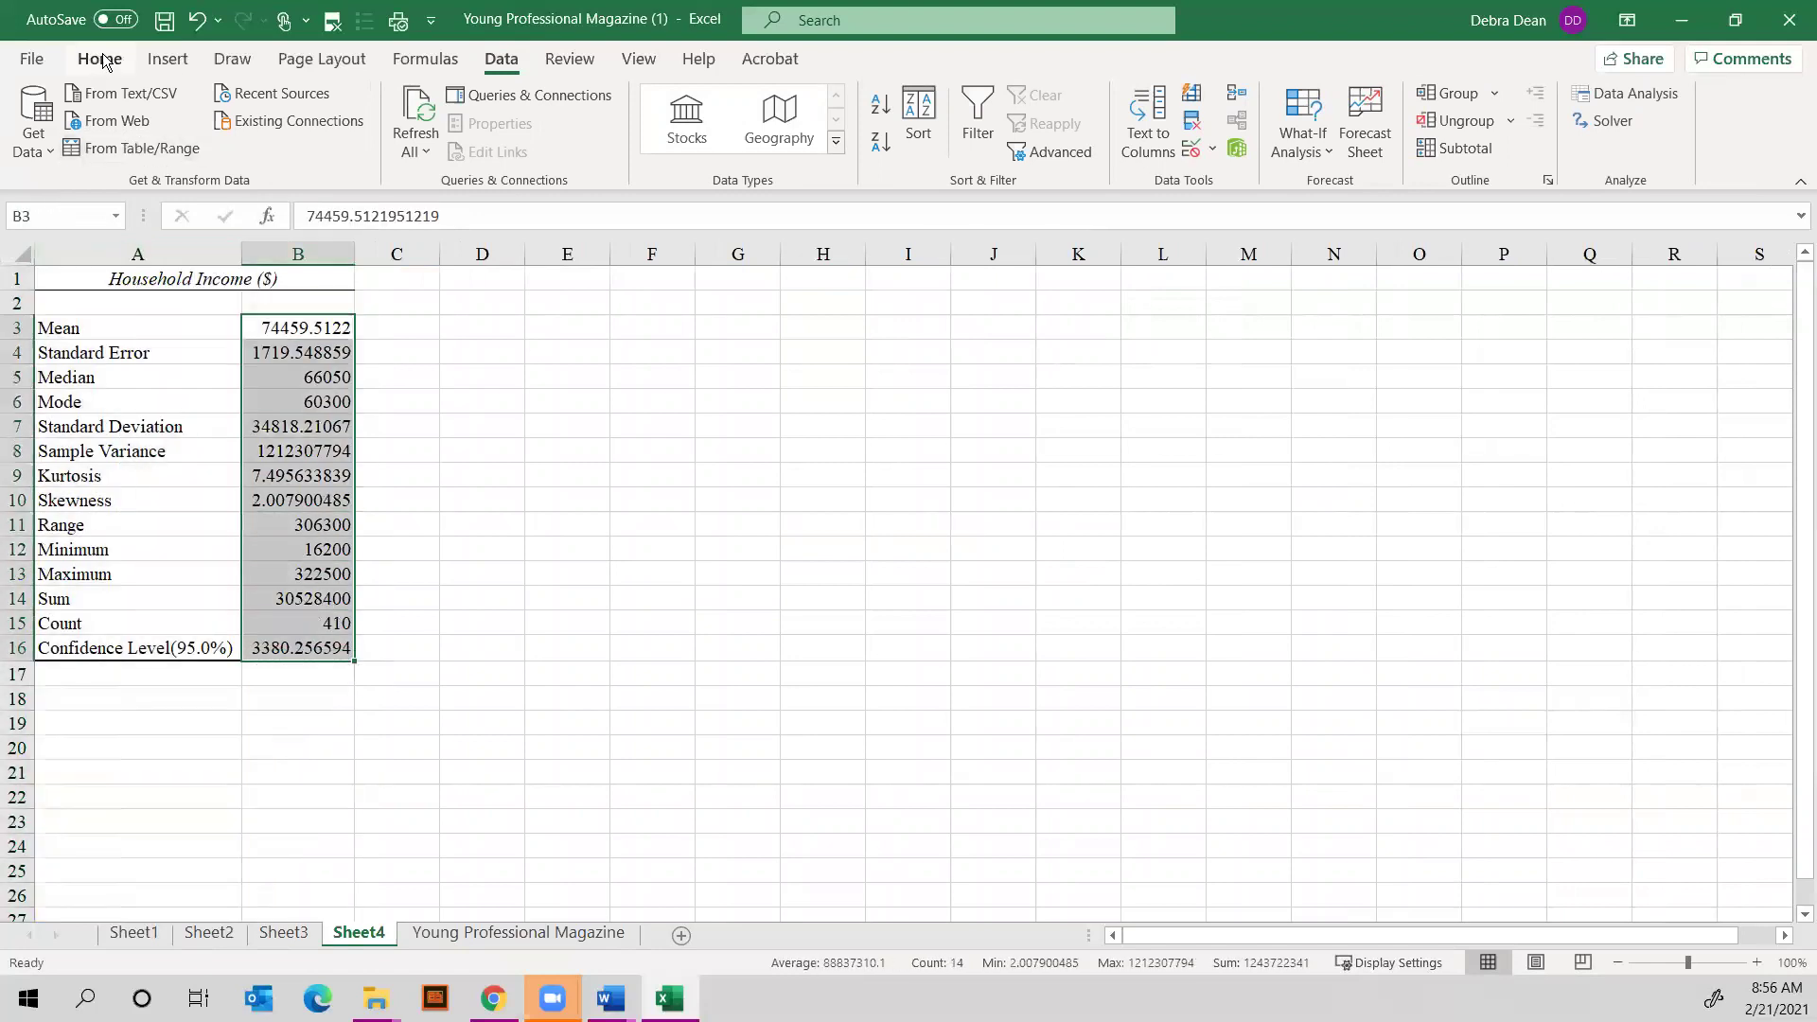
left_click(99, 59)
left_click(942, 147)
left_click(942, 147)
left_click(941, 147)
left_click(916, 143)
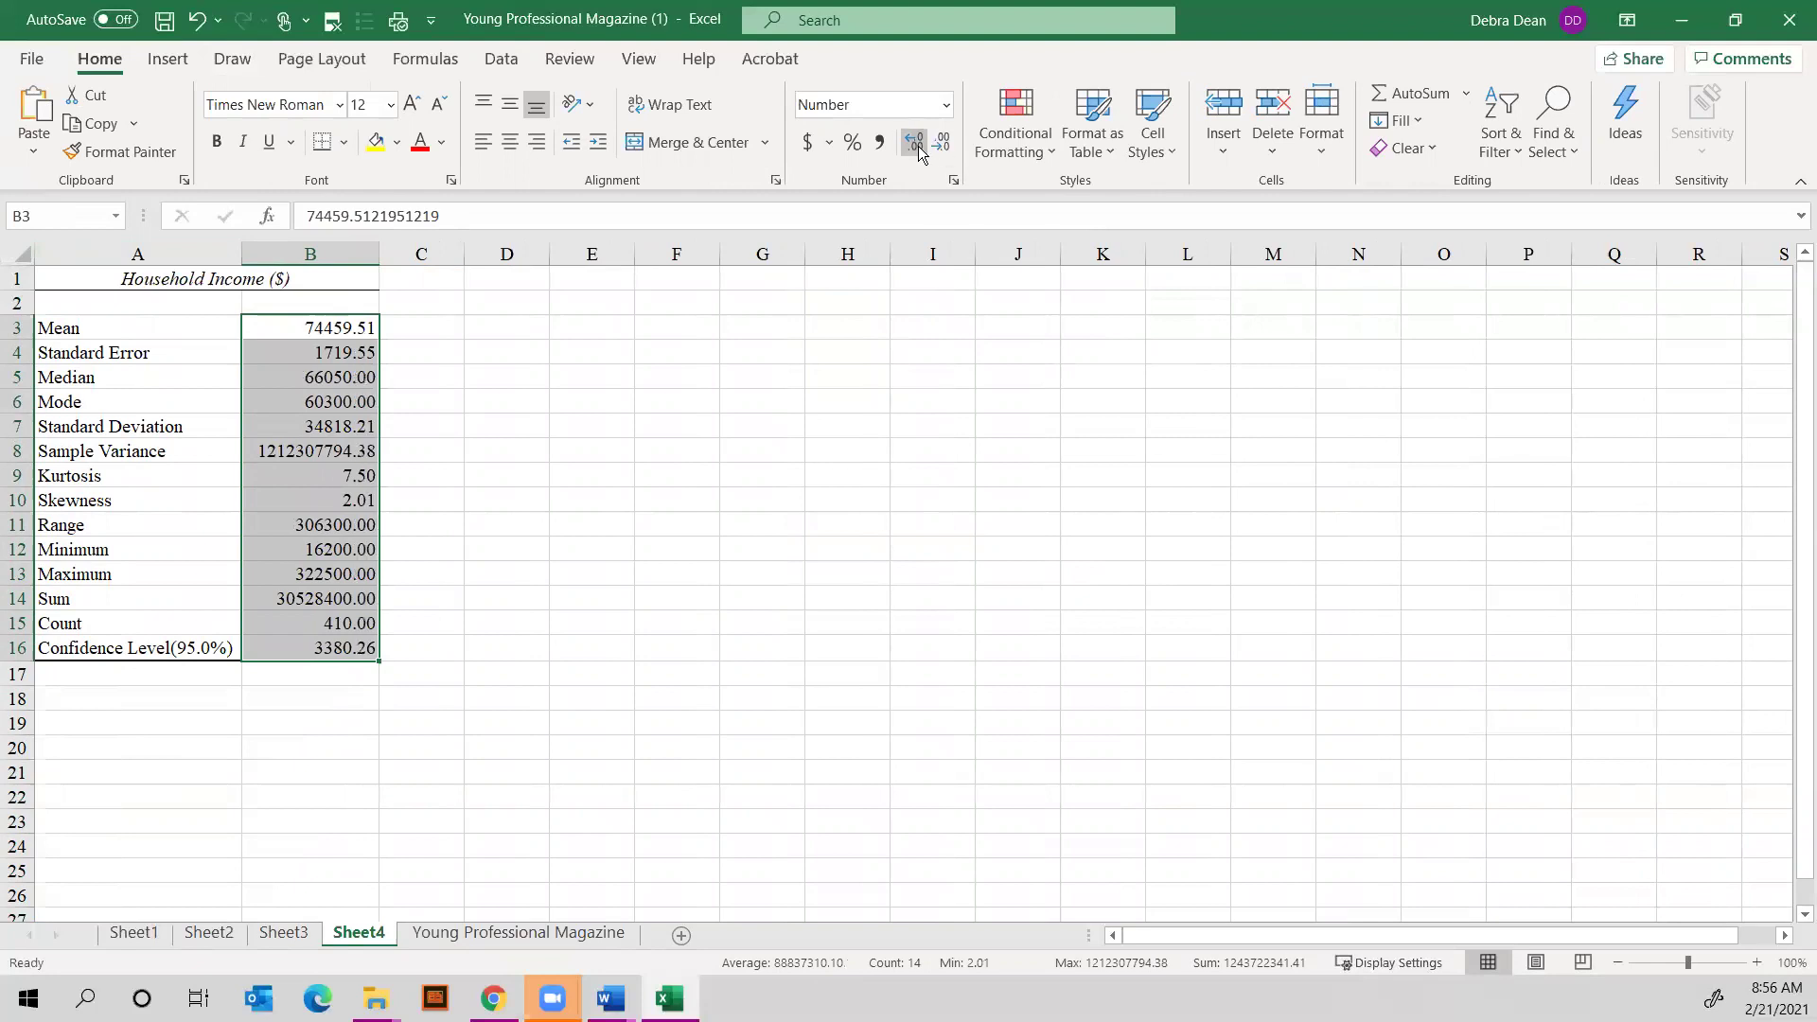
left_click(671, 470)
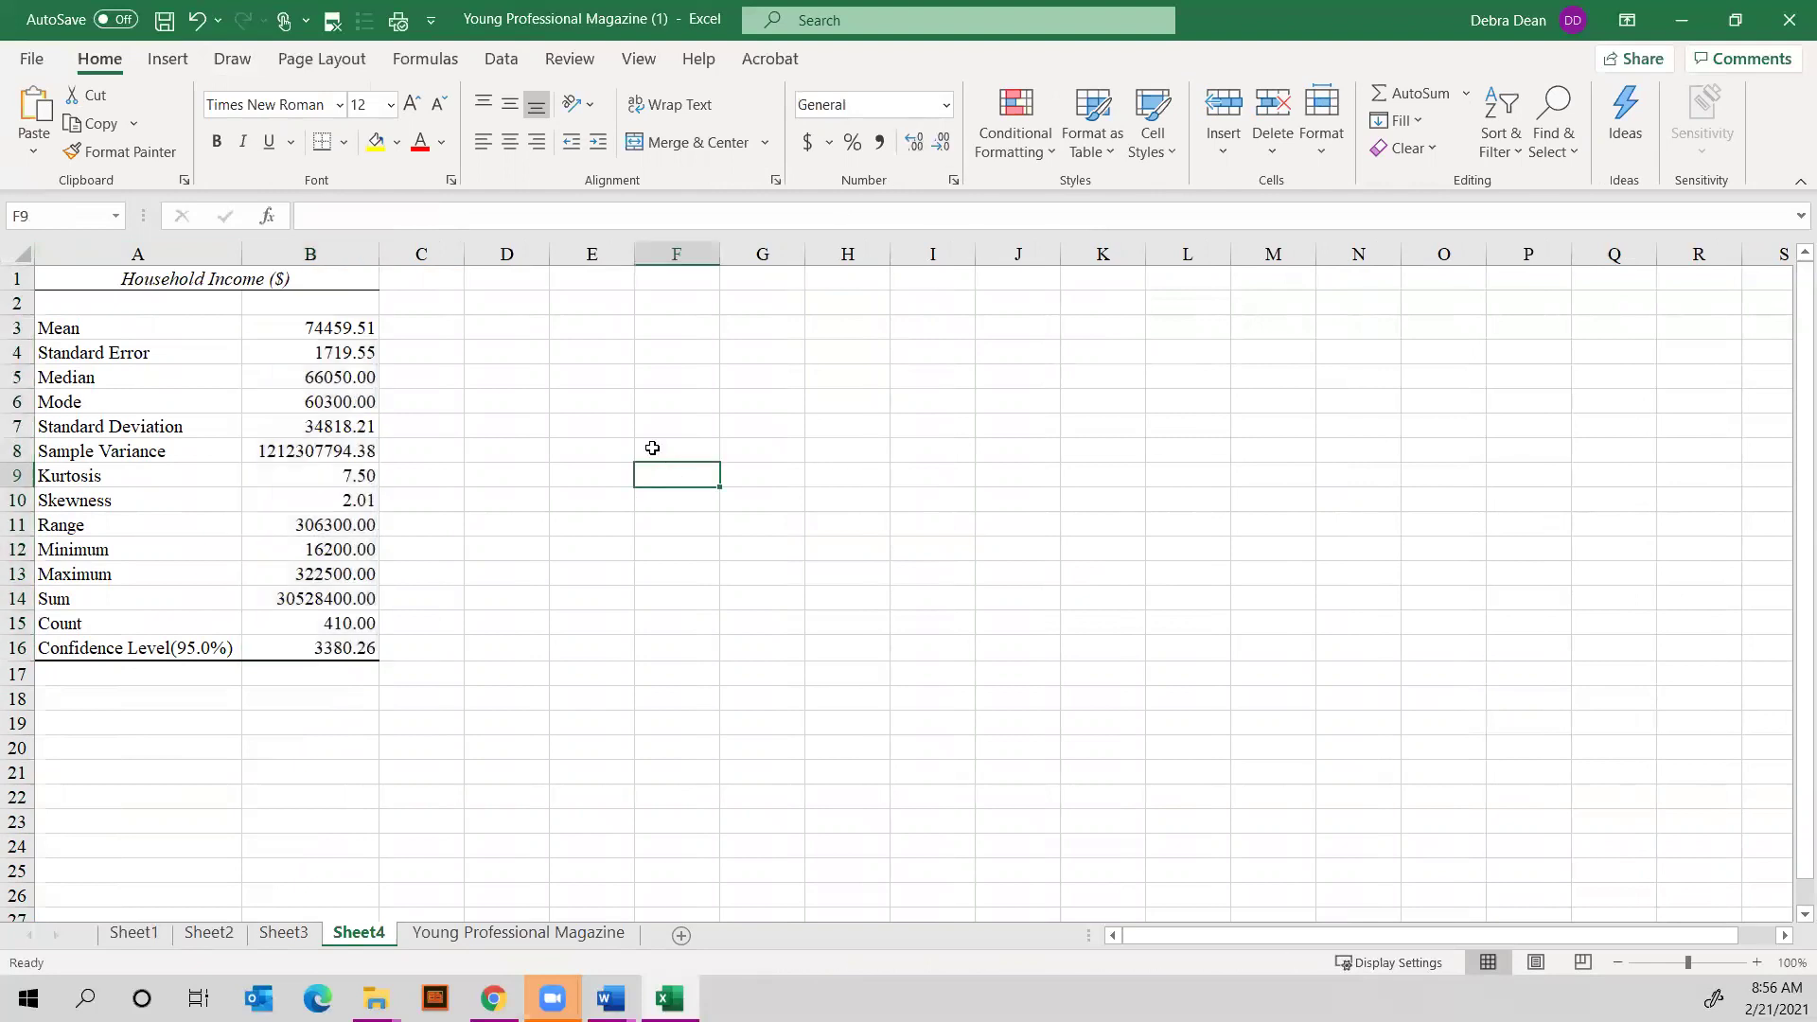
Review the Age, Value of Investments, Number of Transactions and Household Income statistics sheets one after another
left_click(133, 936)
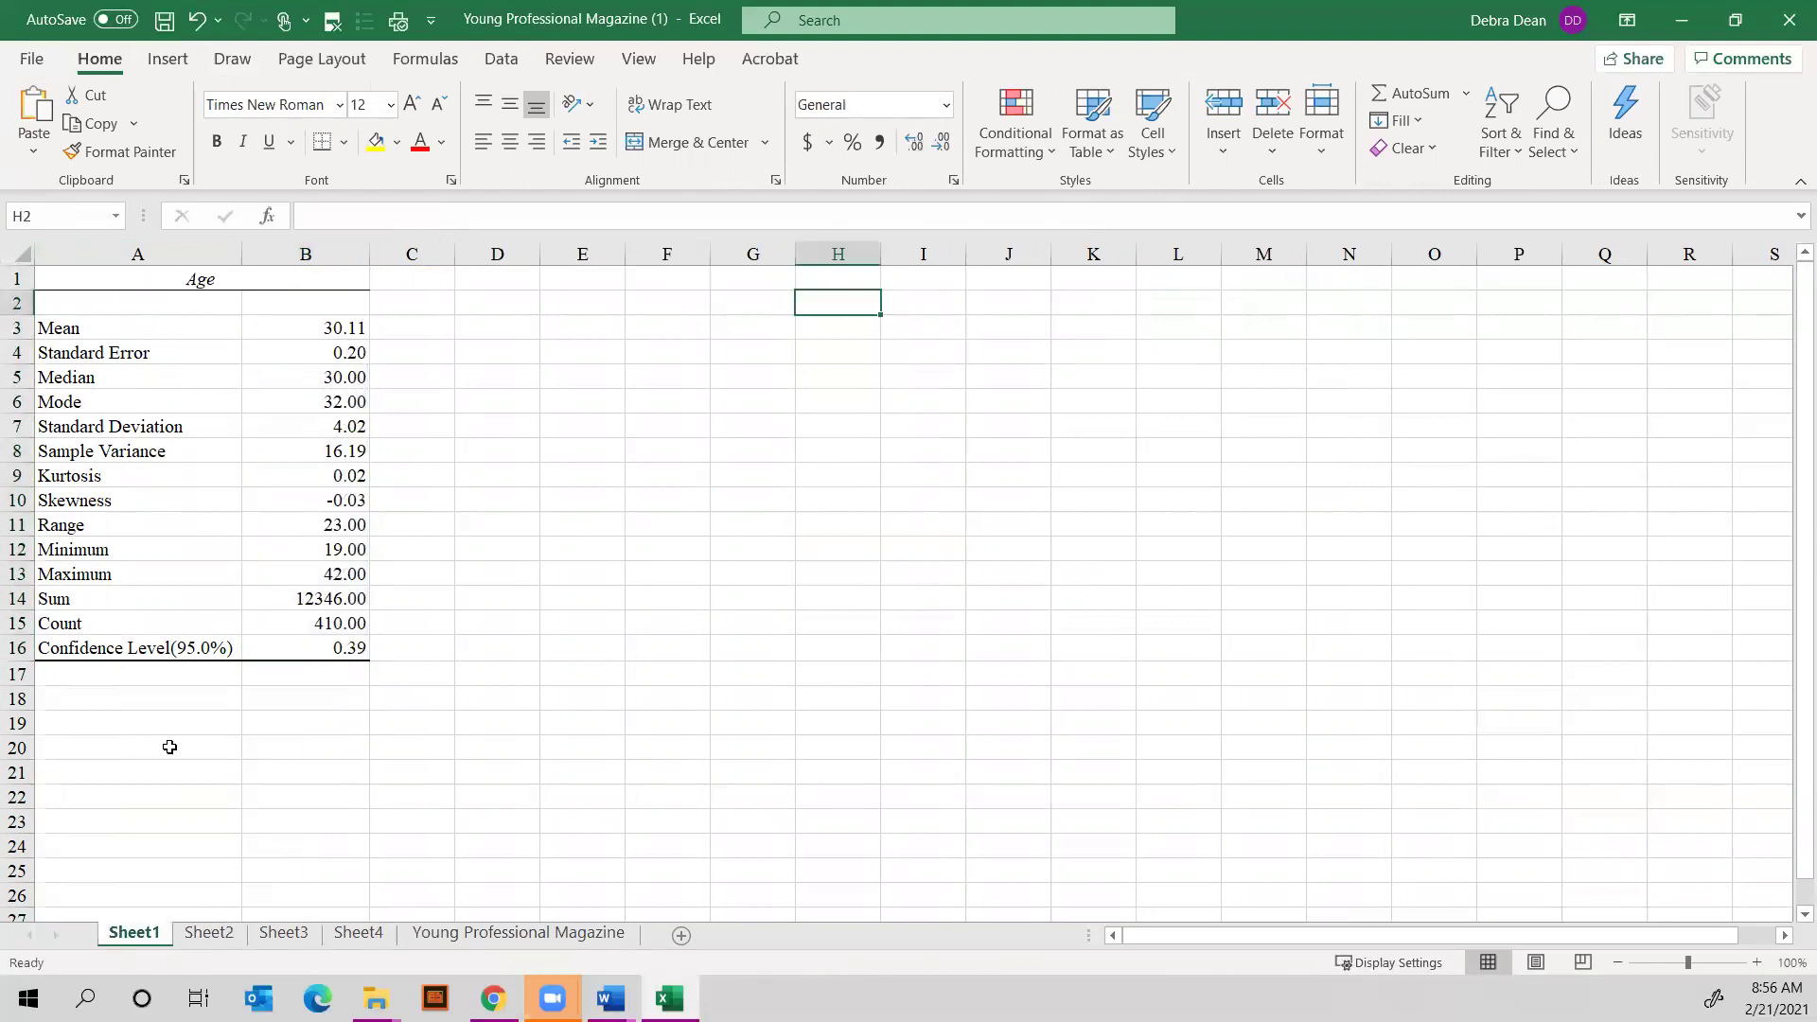
left_click(209, 935)
left_click(257, 287)
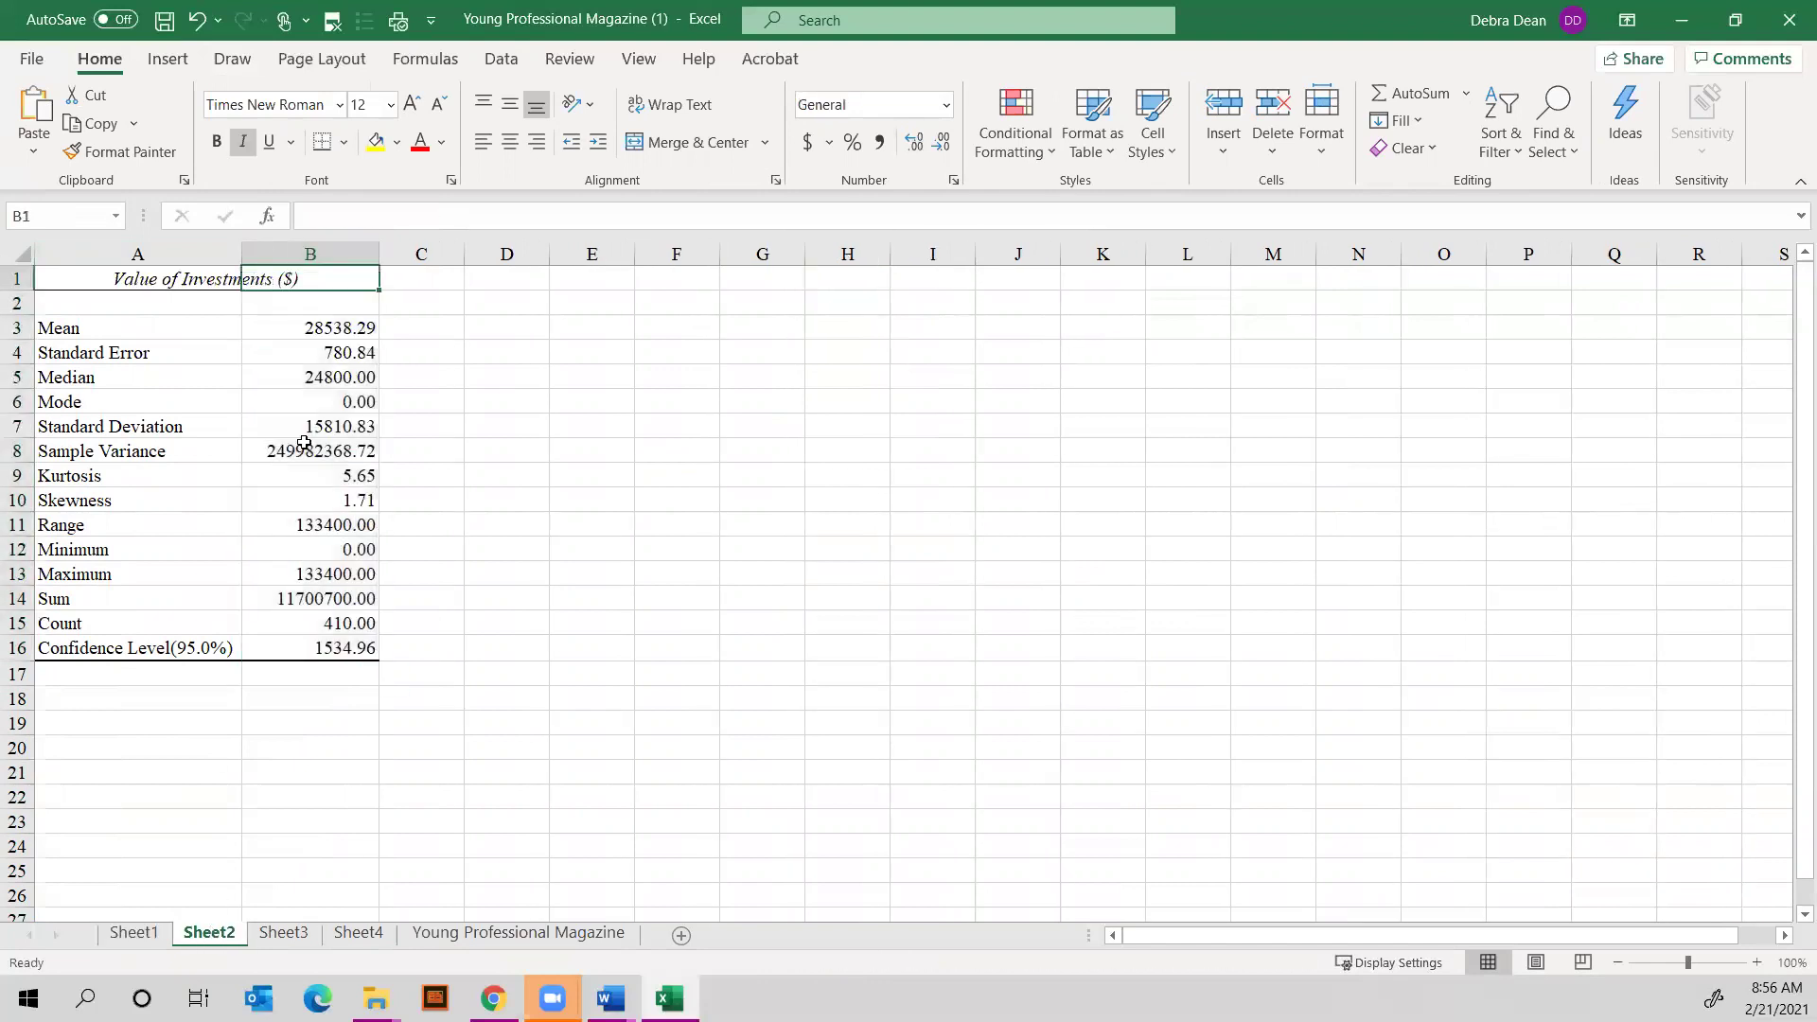
left_click(289, 935)
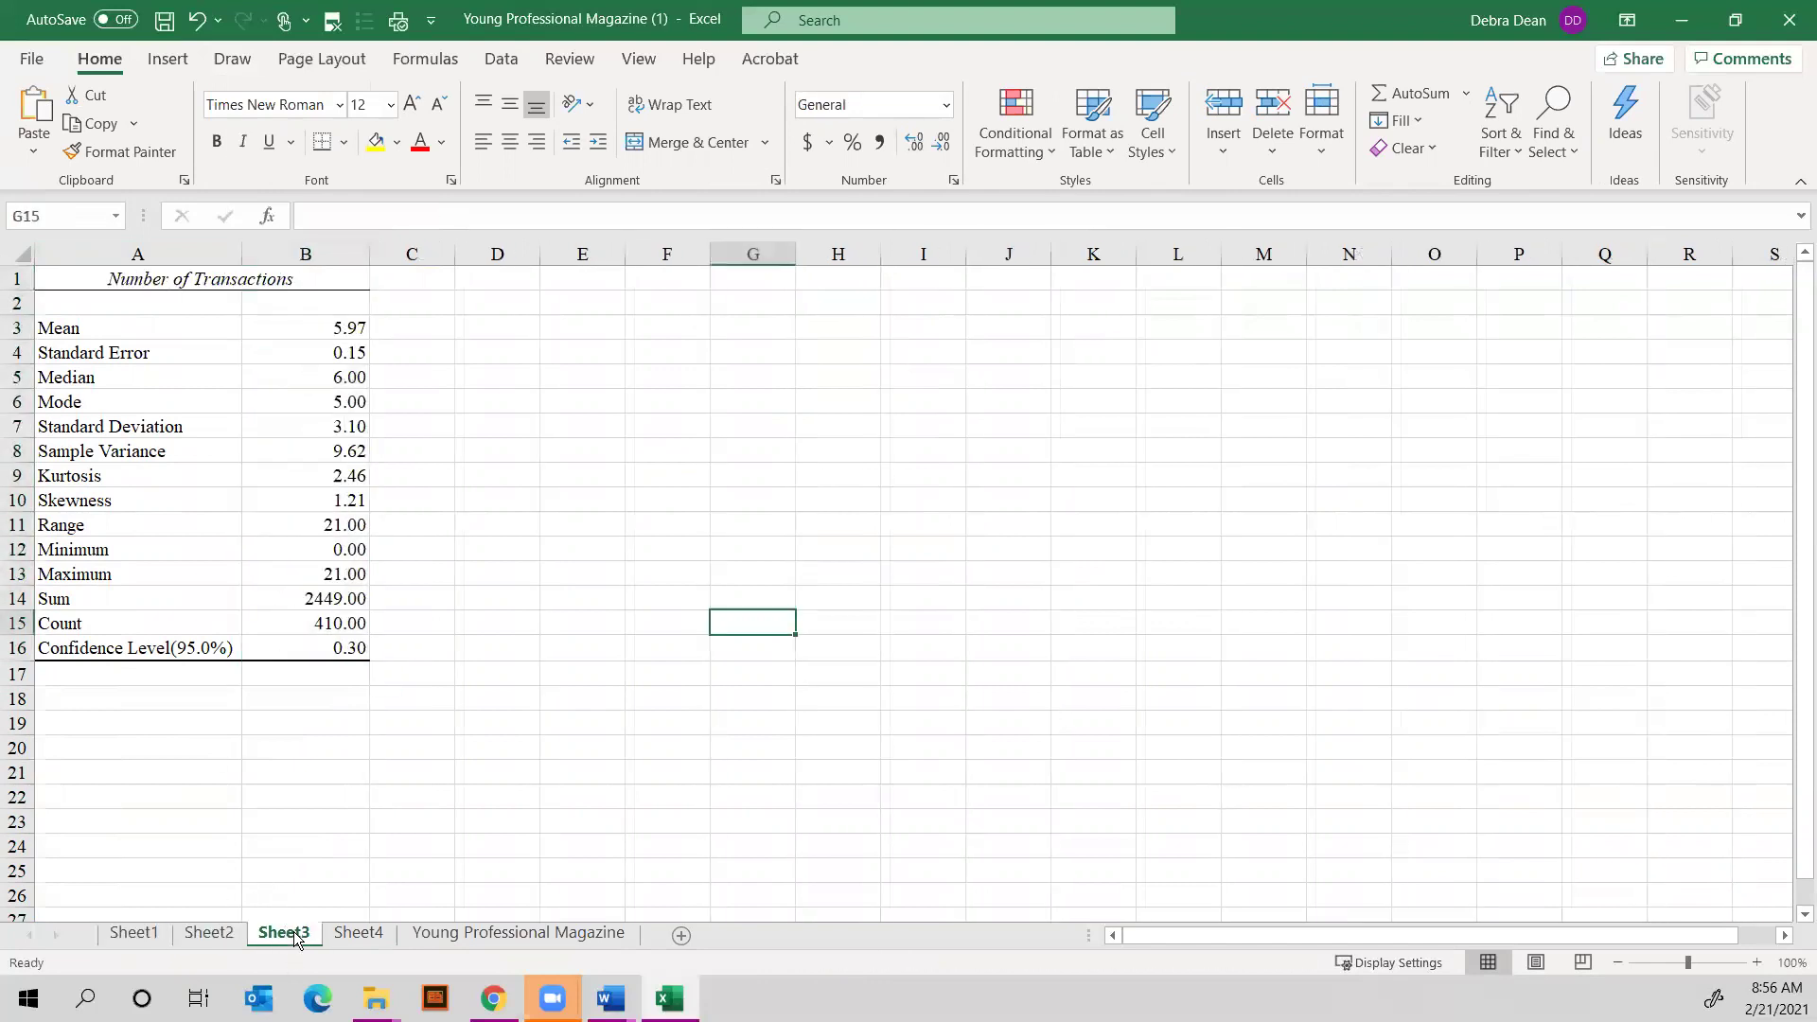
left_click(353, 938)
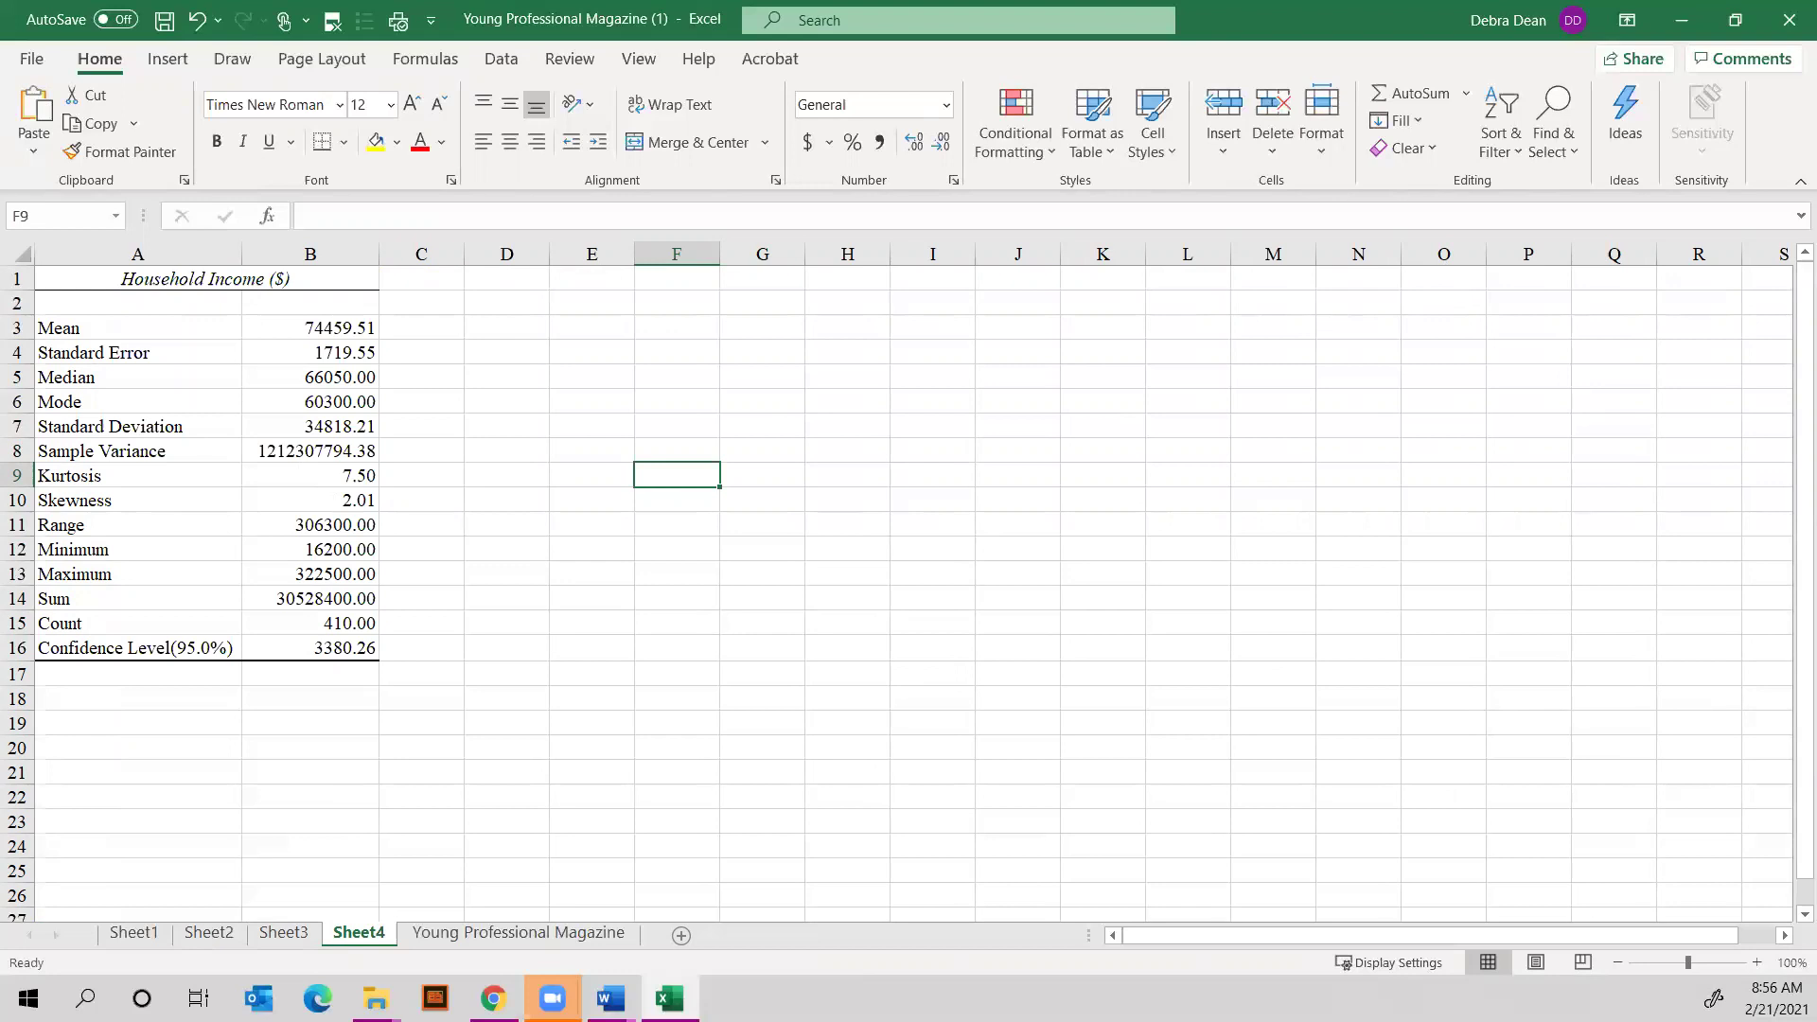
Fill the Broadband Access? (F) and Have Children? (H) columns of the Young Professional Magazine sheet with light blue
left_click(462, 935)
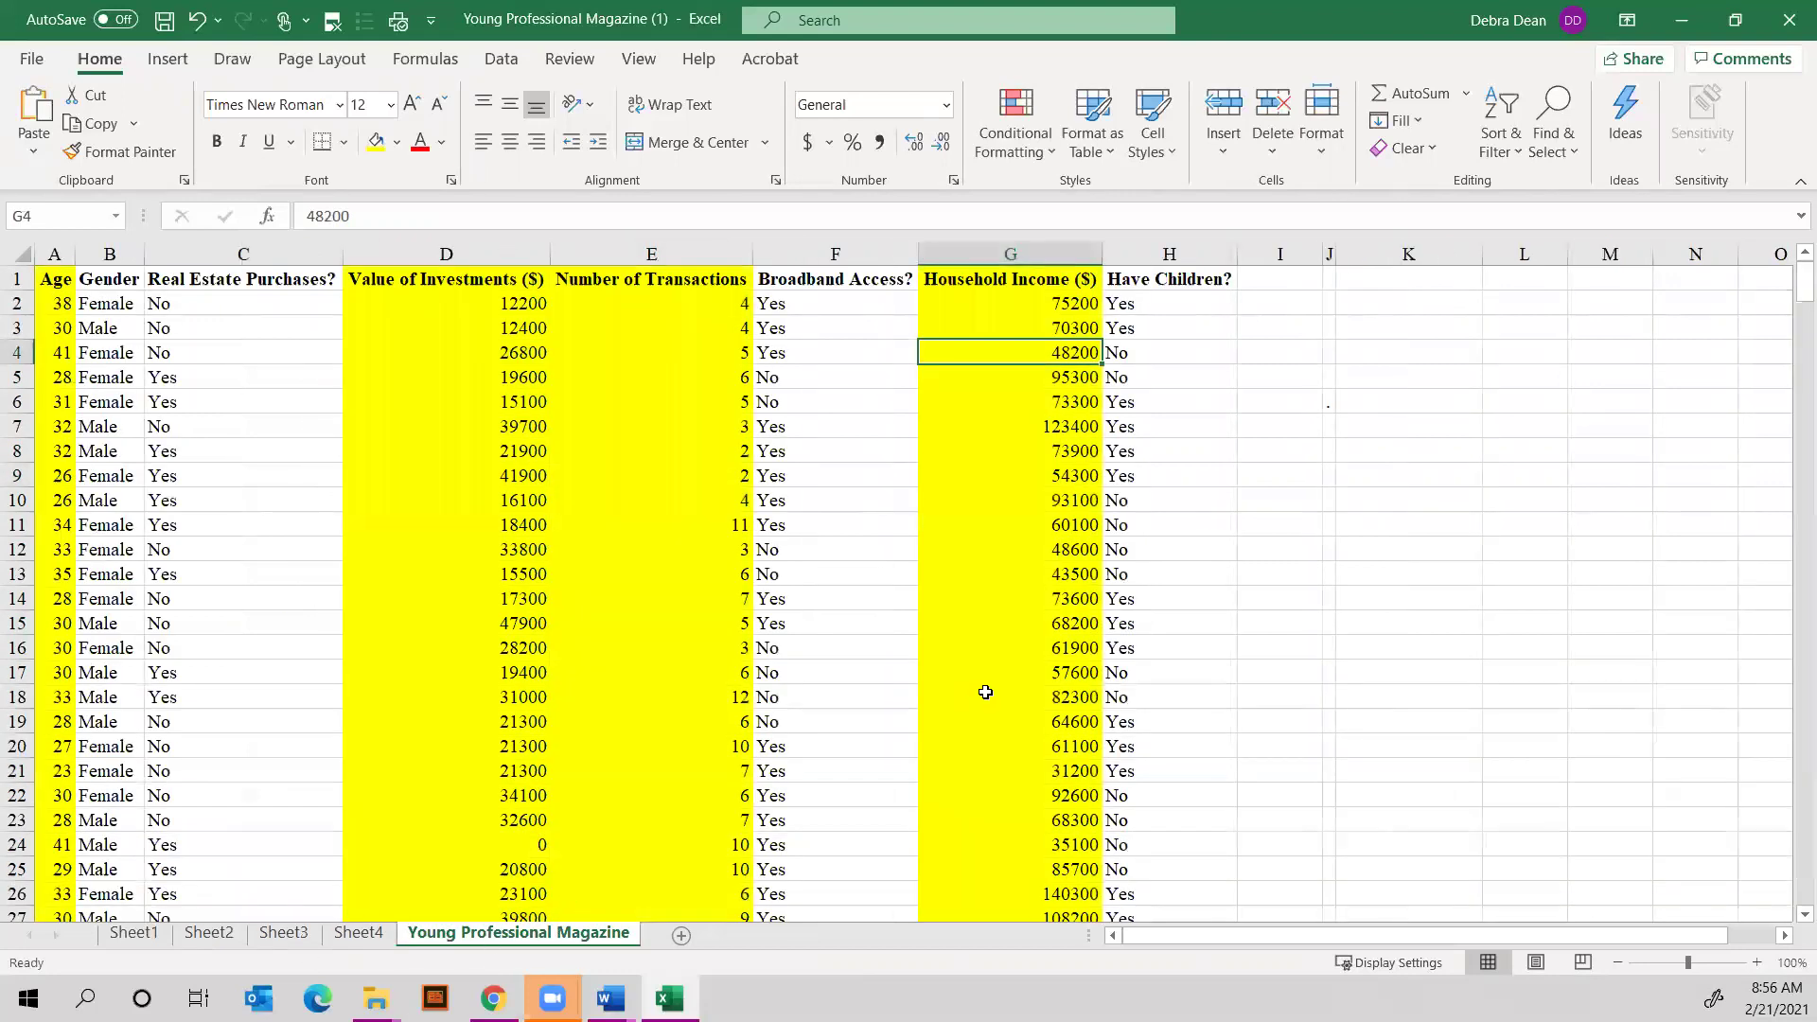
left_click(1459, 399)
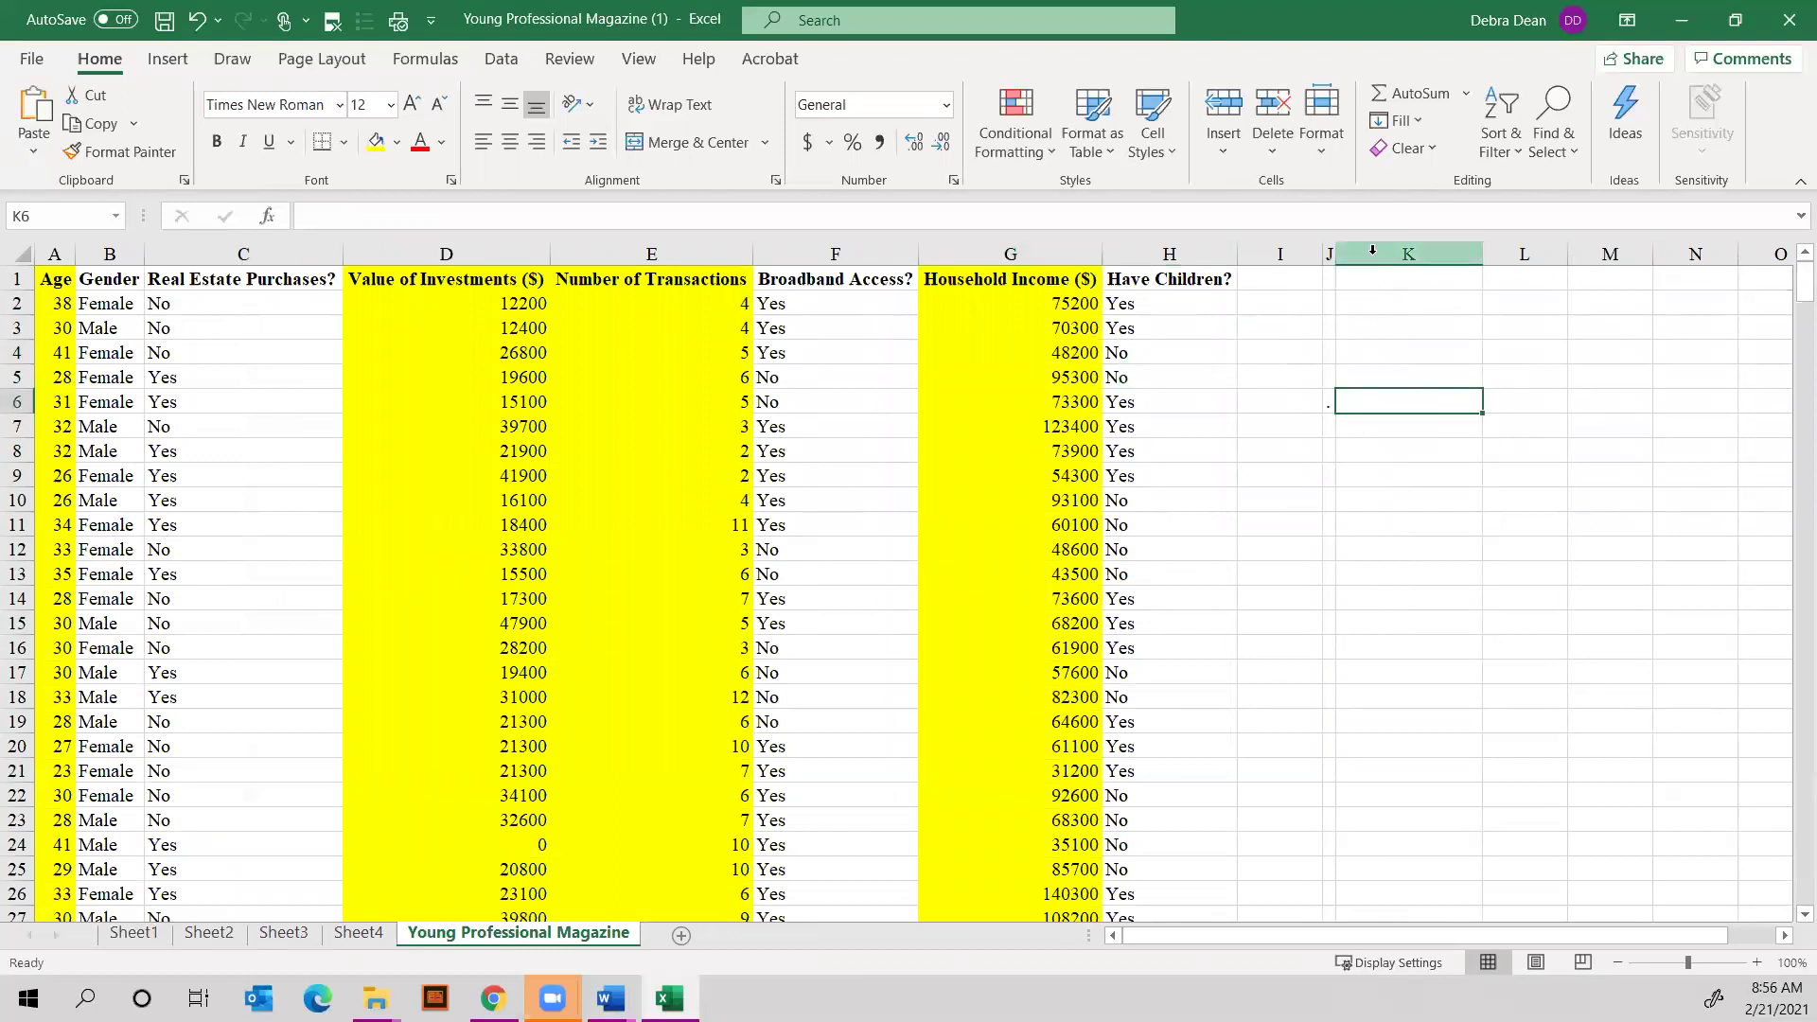
left_click(1392, 283)
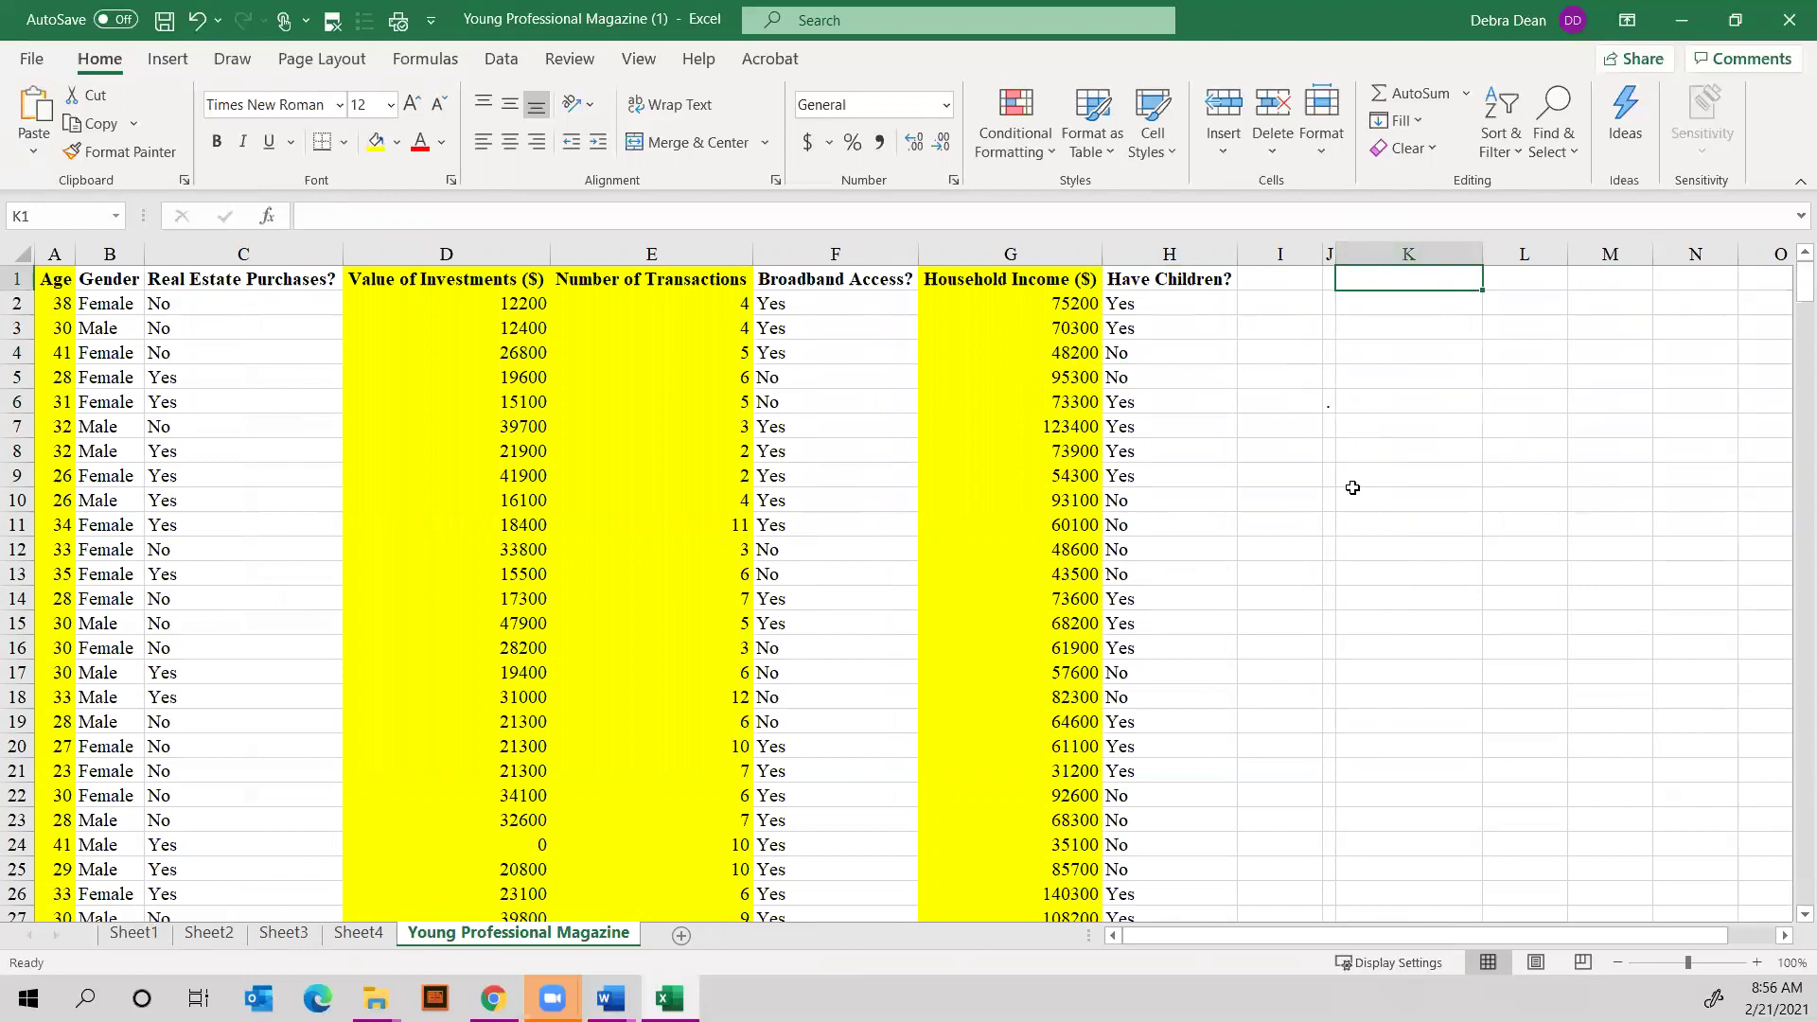
left_click(838, 254)
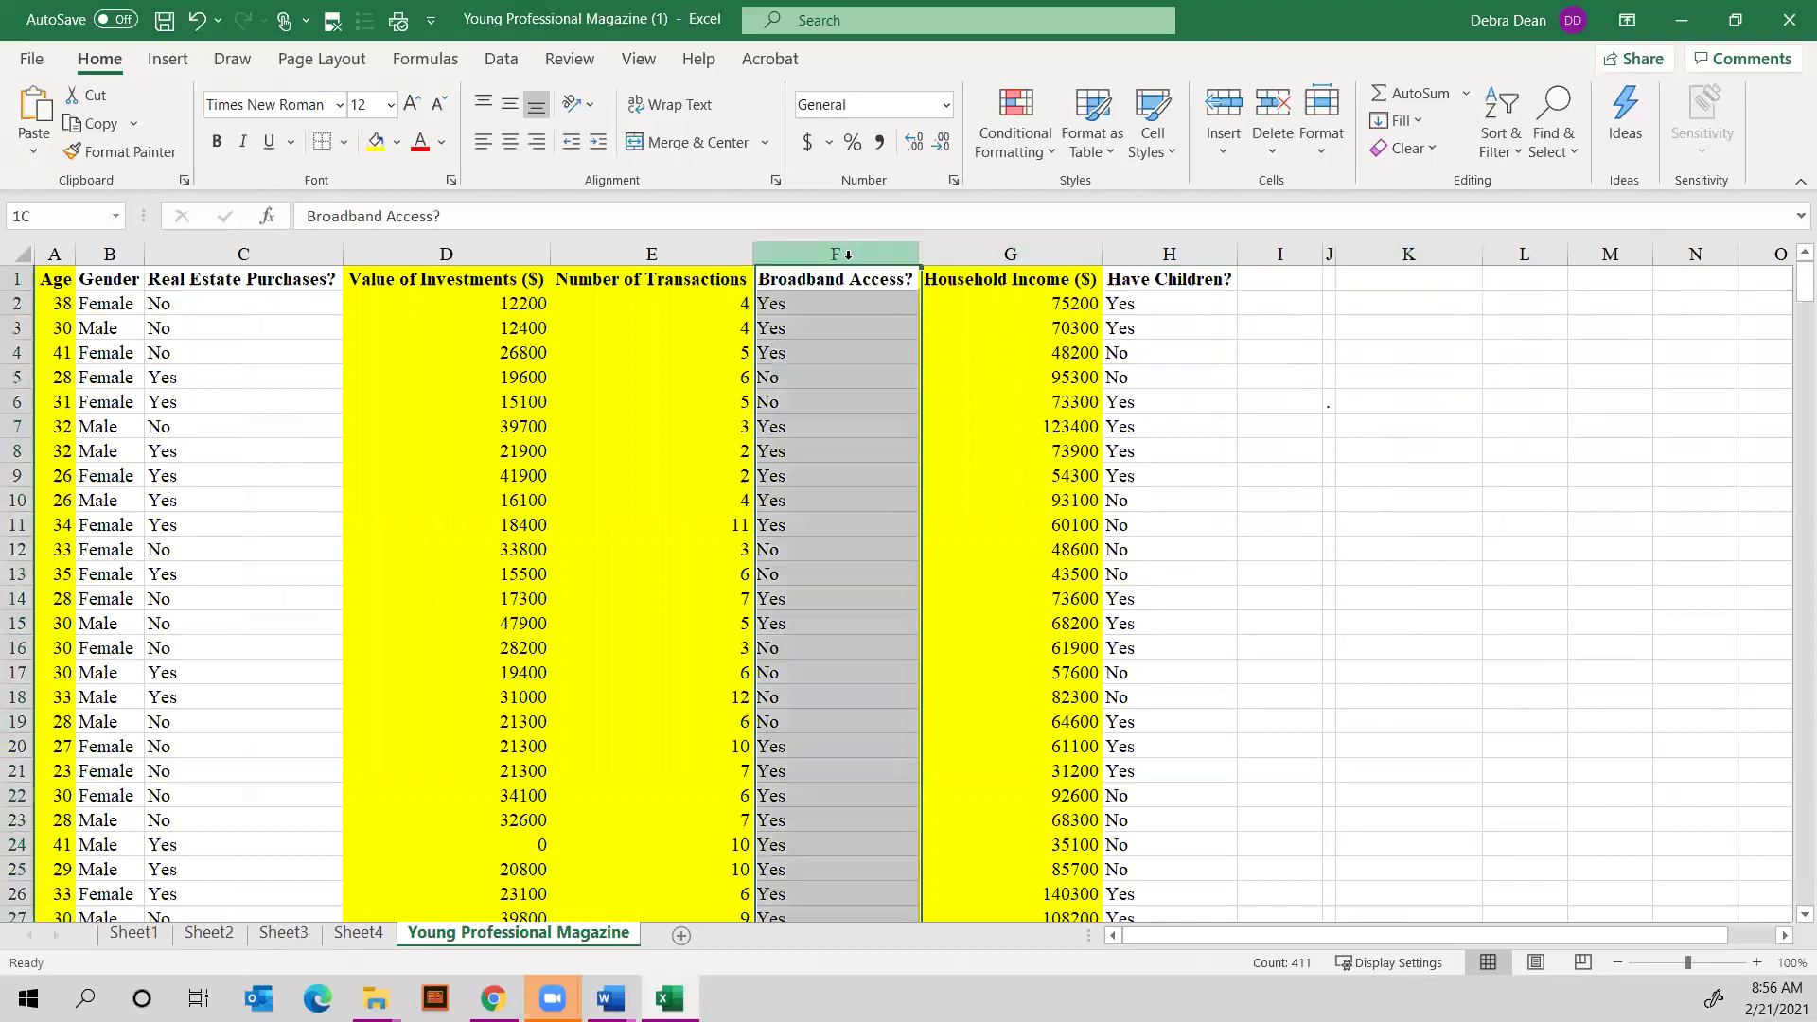
left_click(396, 143)
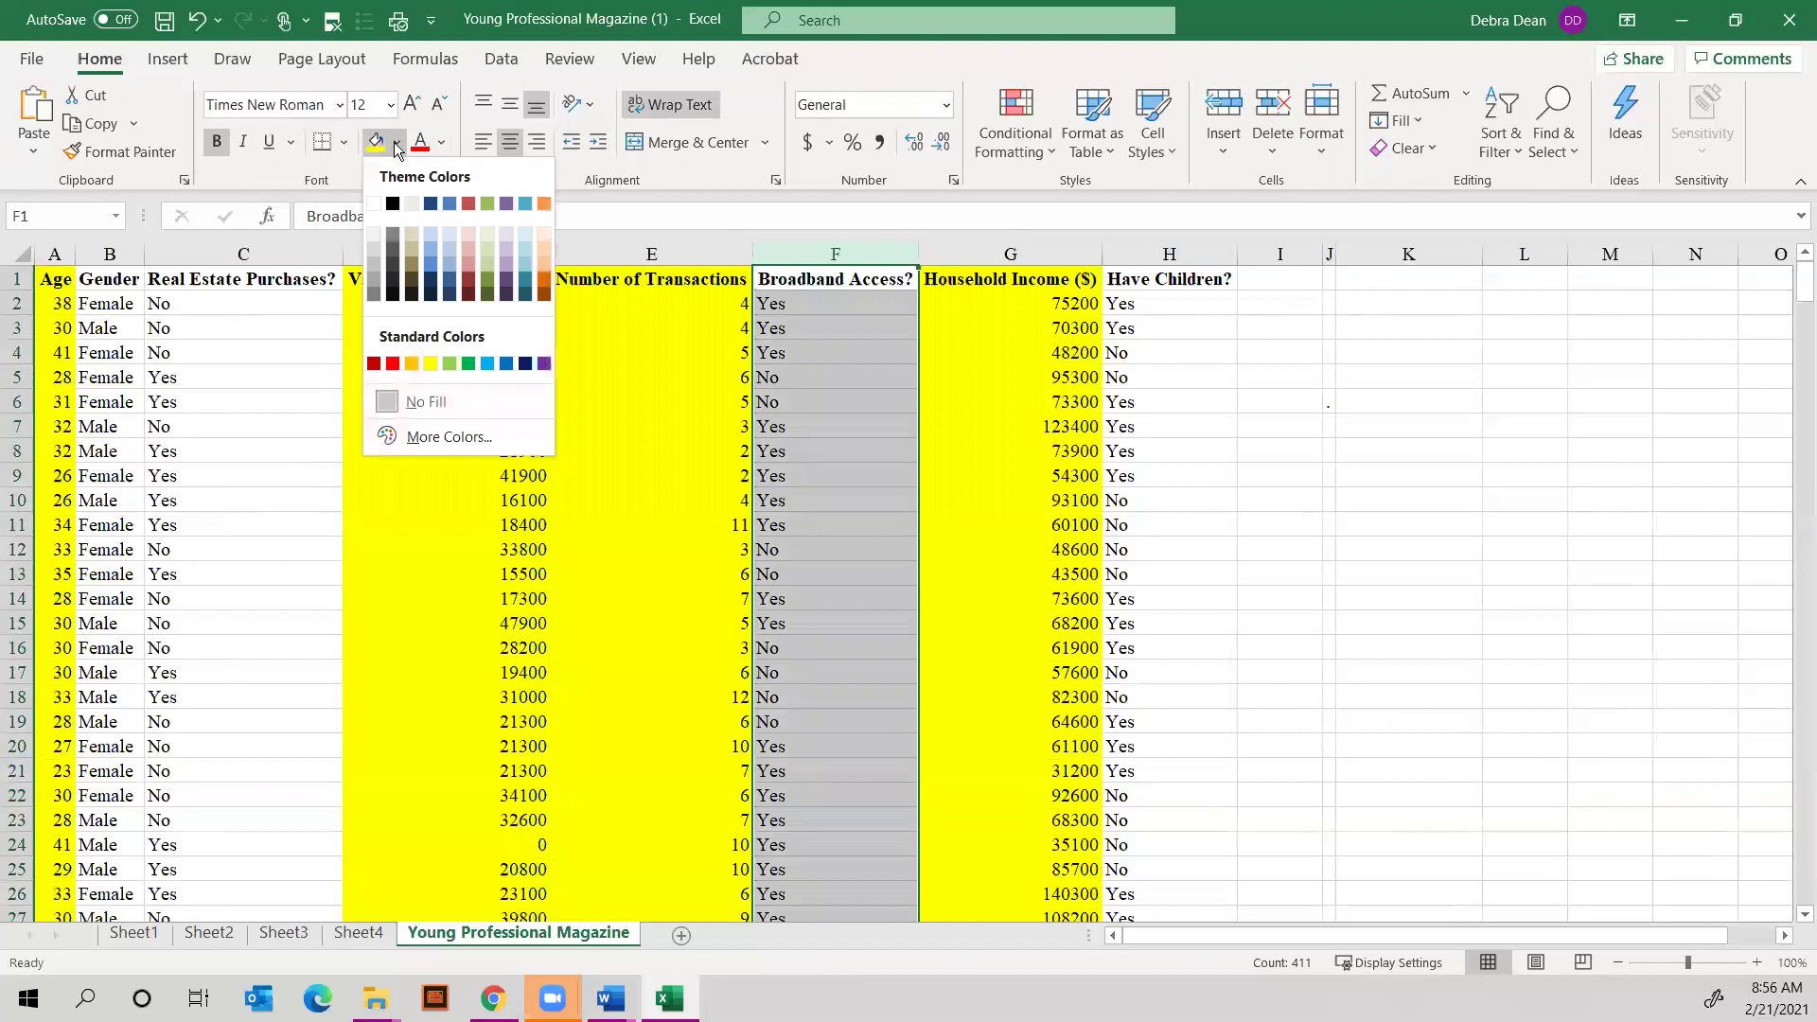
left_click(431, 231)
left_click(1159, 254)
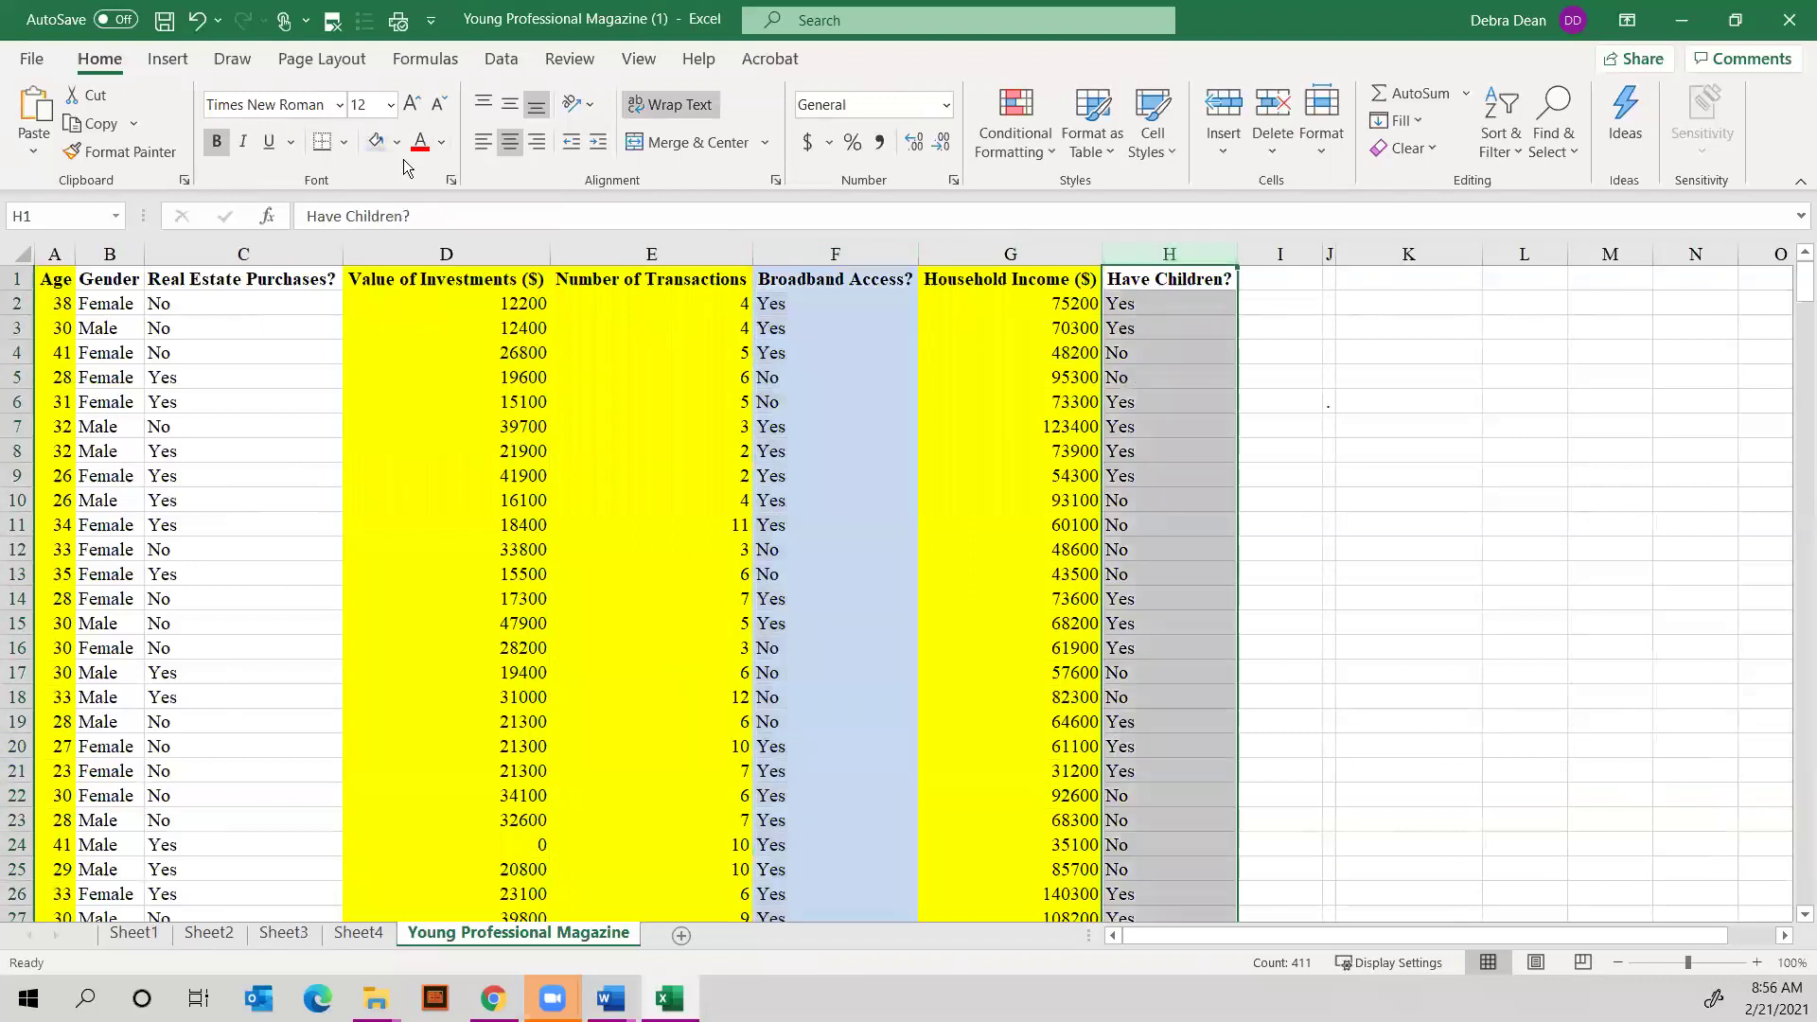
left_click(375, 141)
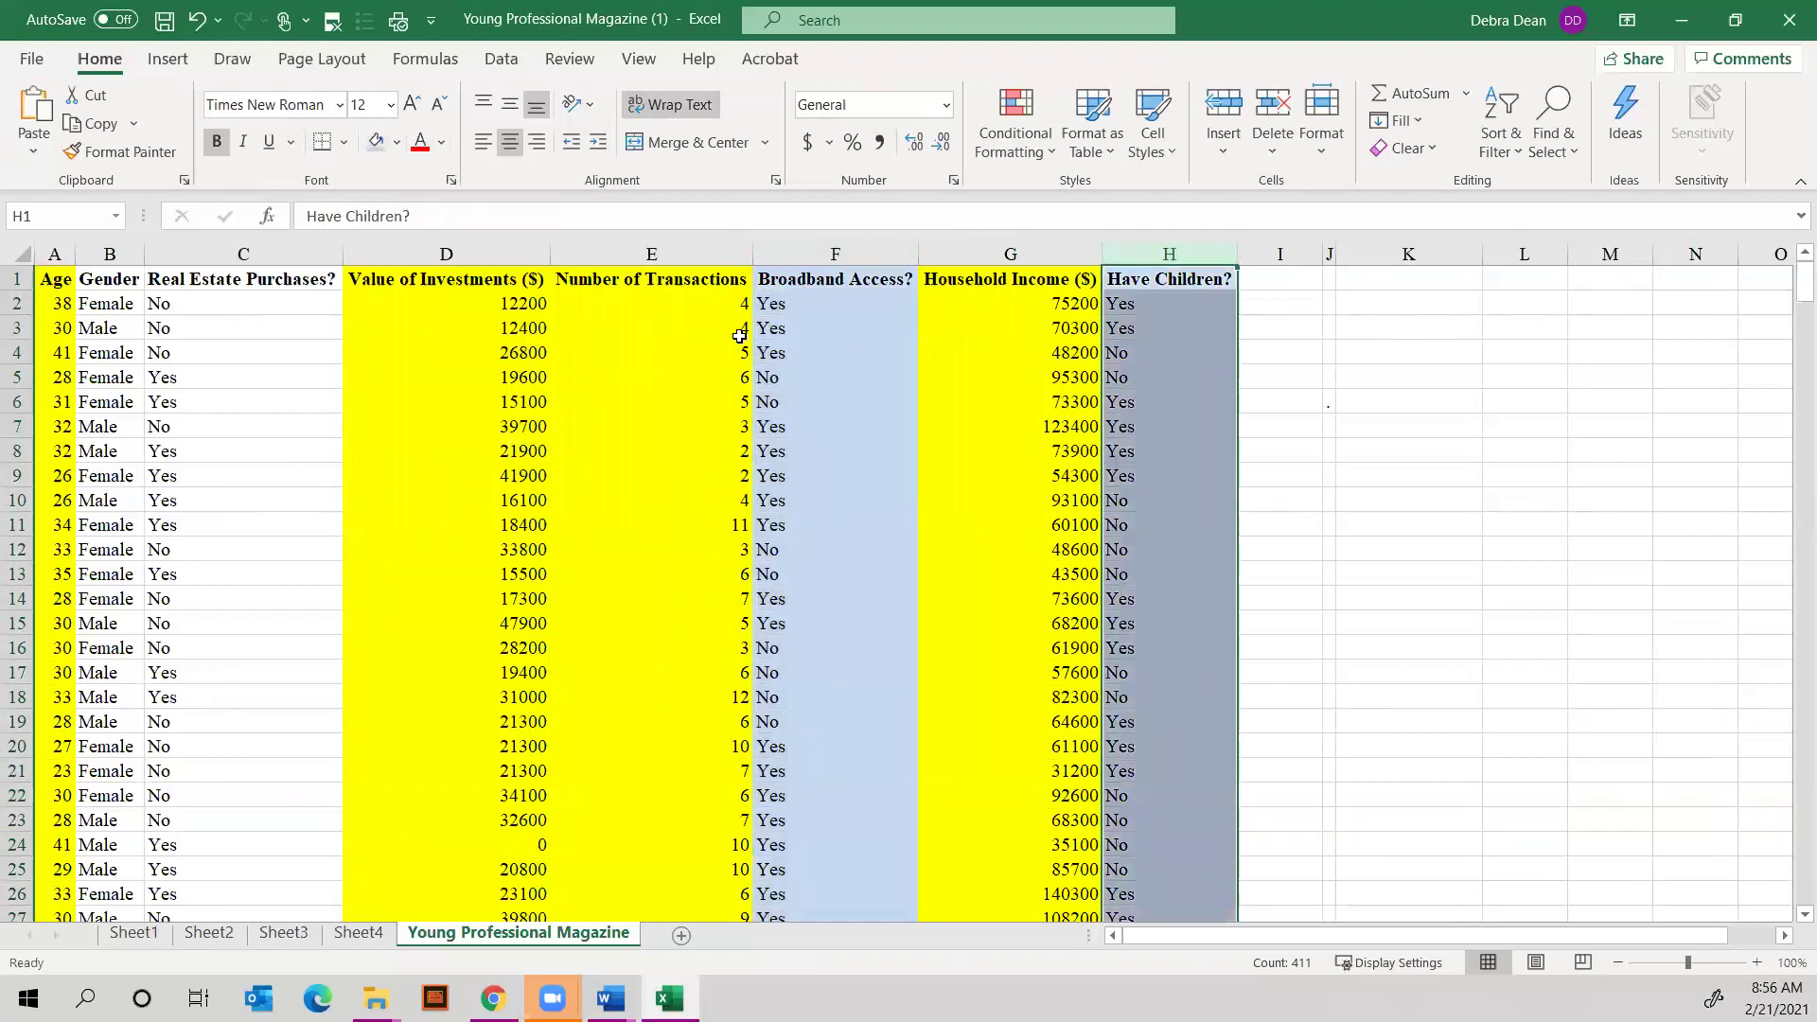
left_click(811, 305)
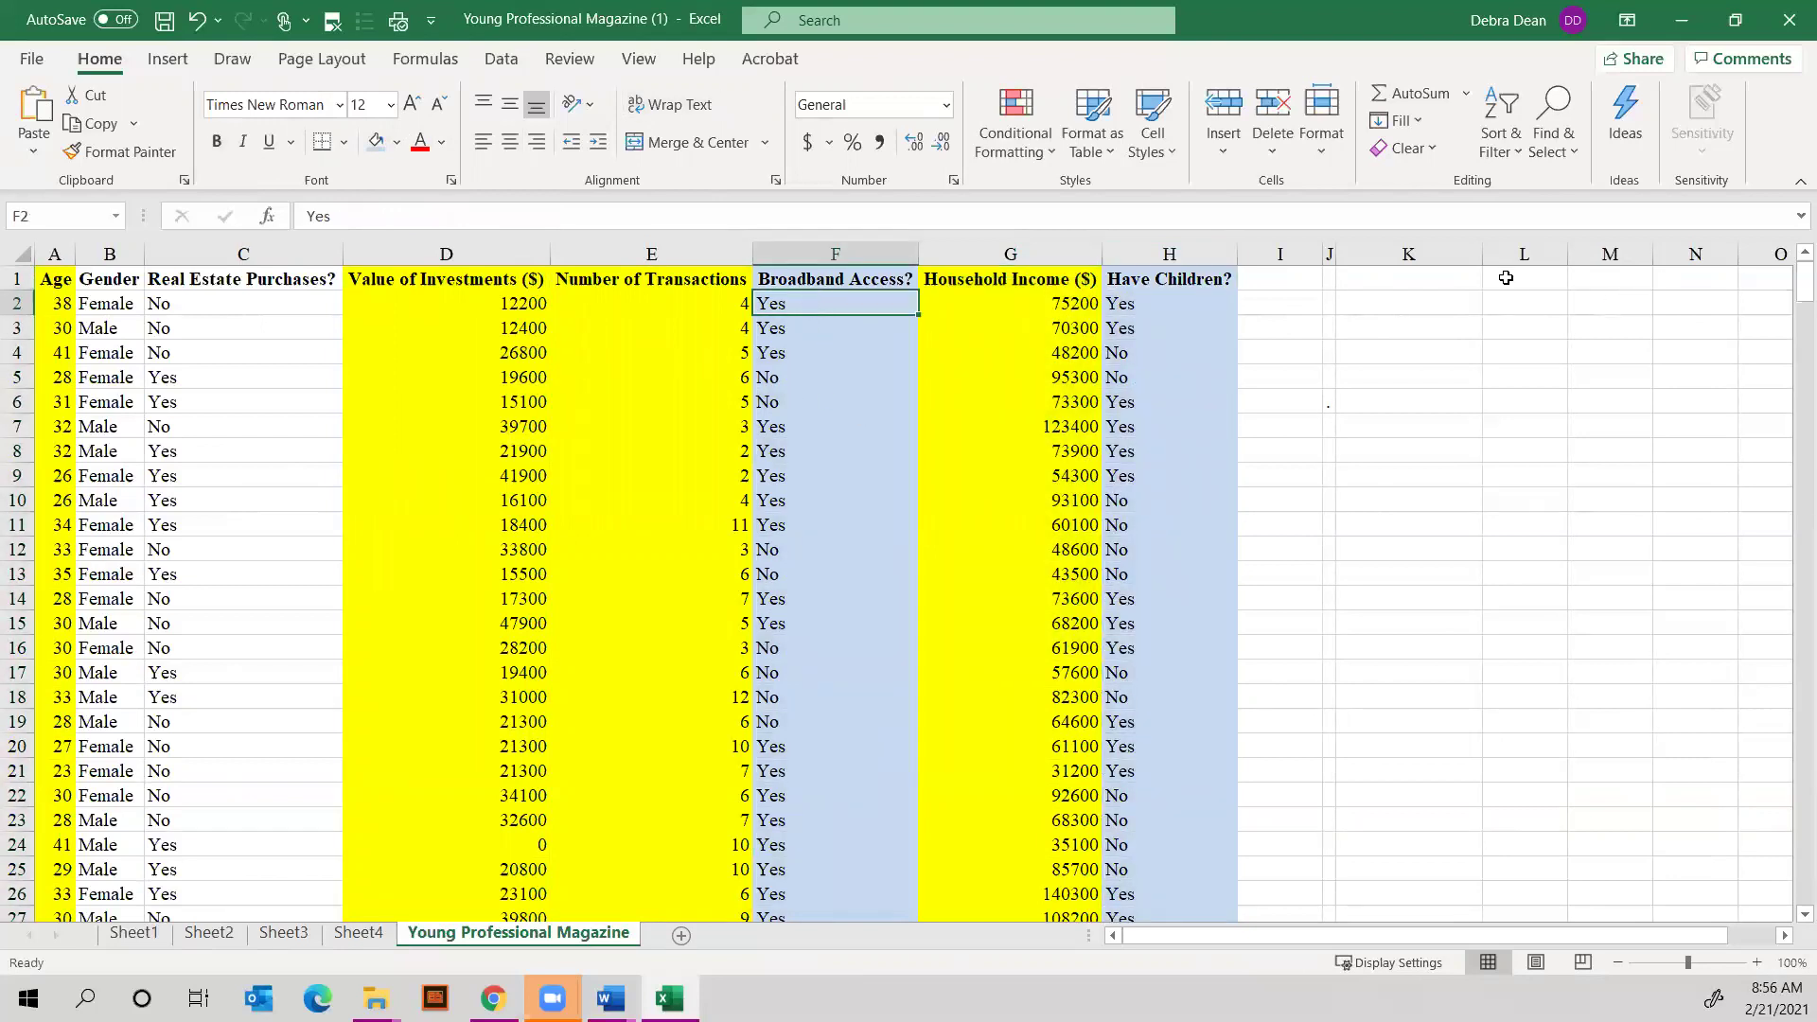
left_click(1445, 279)
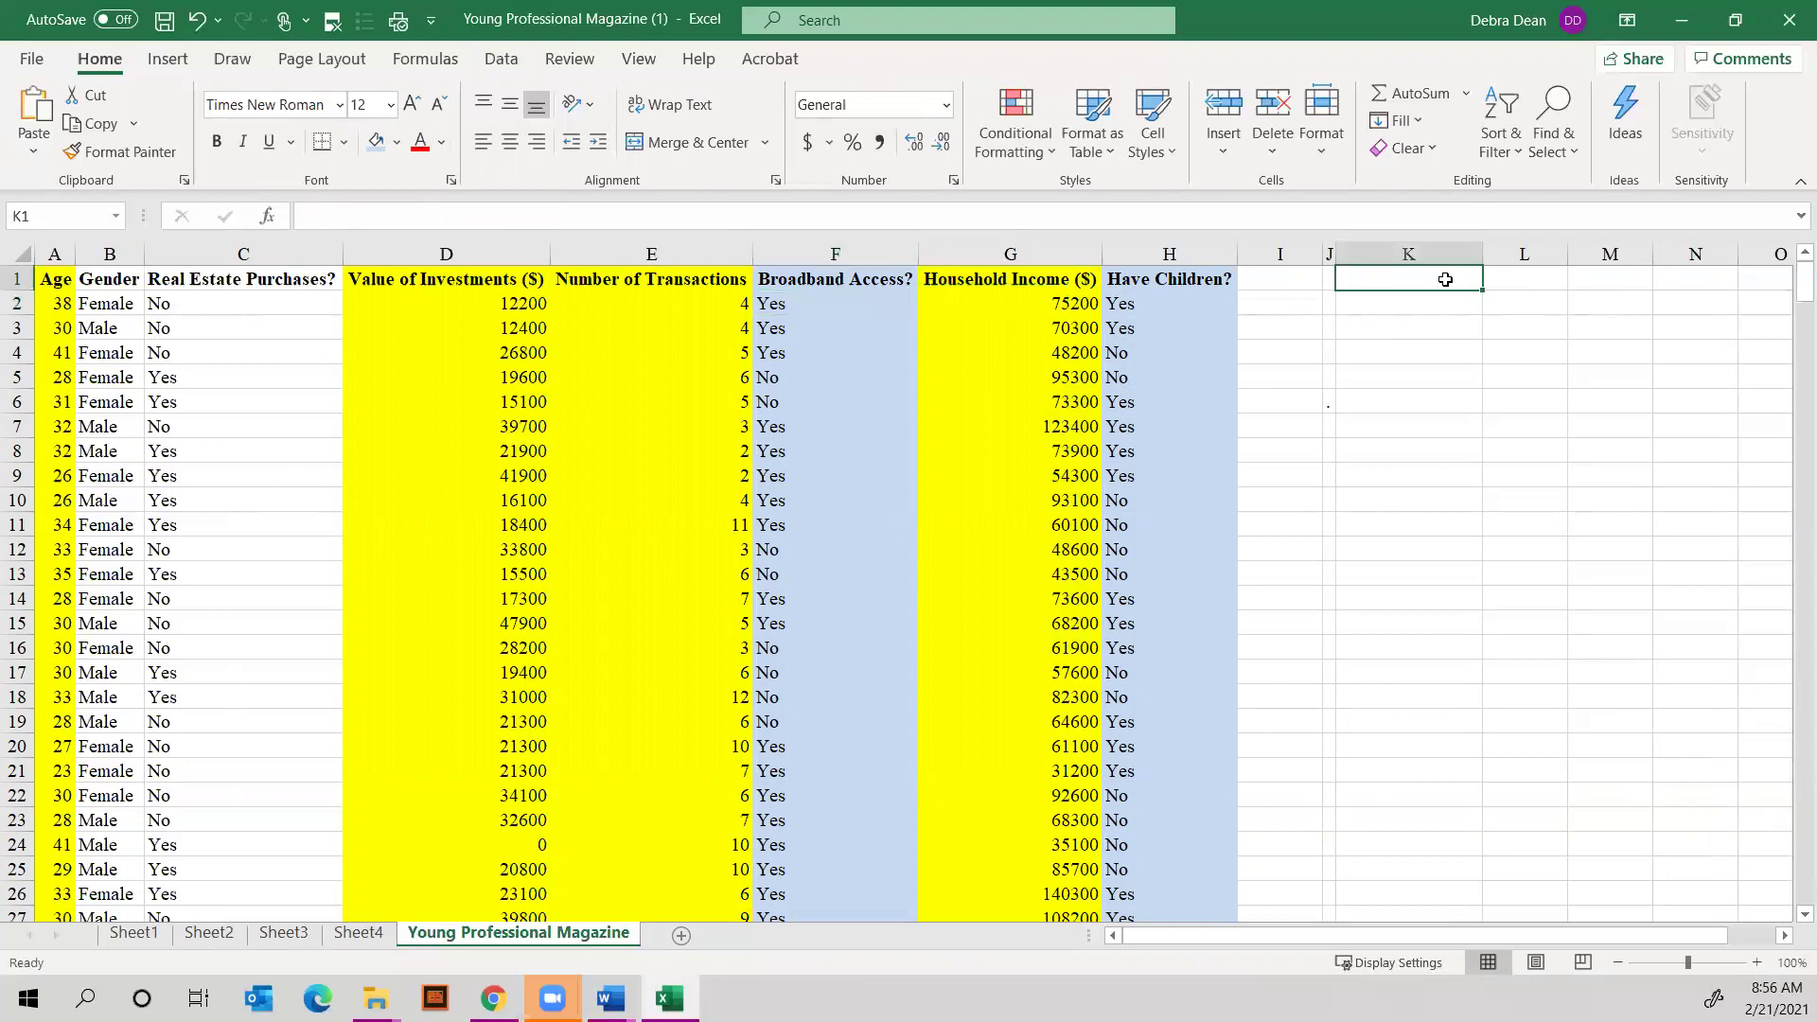
Add the headers Broadband in K1 and Children in L1 of the Young Professional Magazine sheet
type("Broadband")
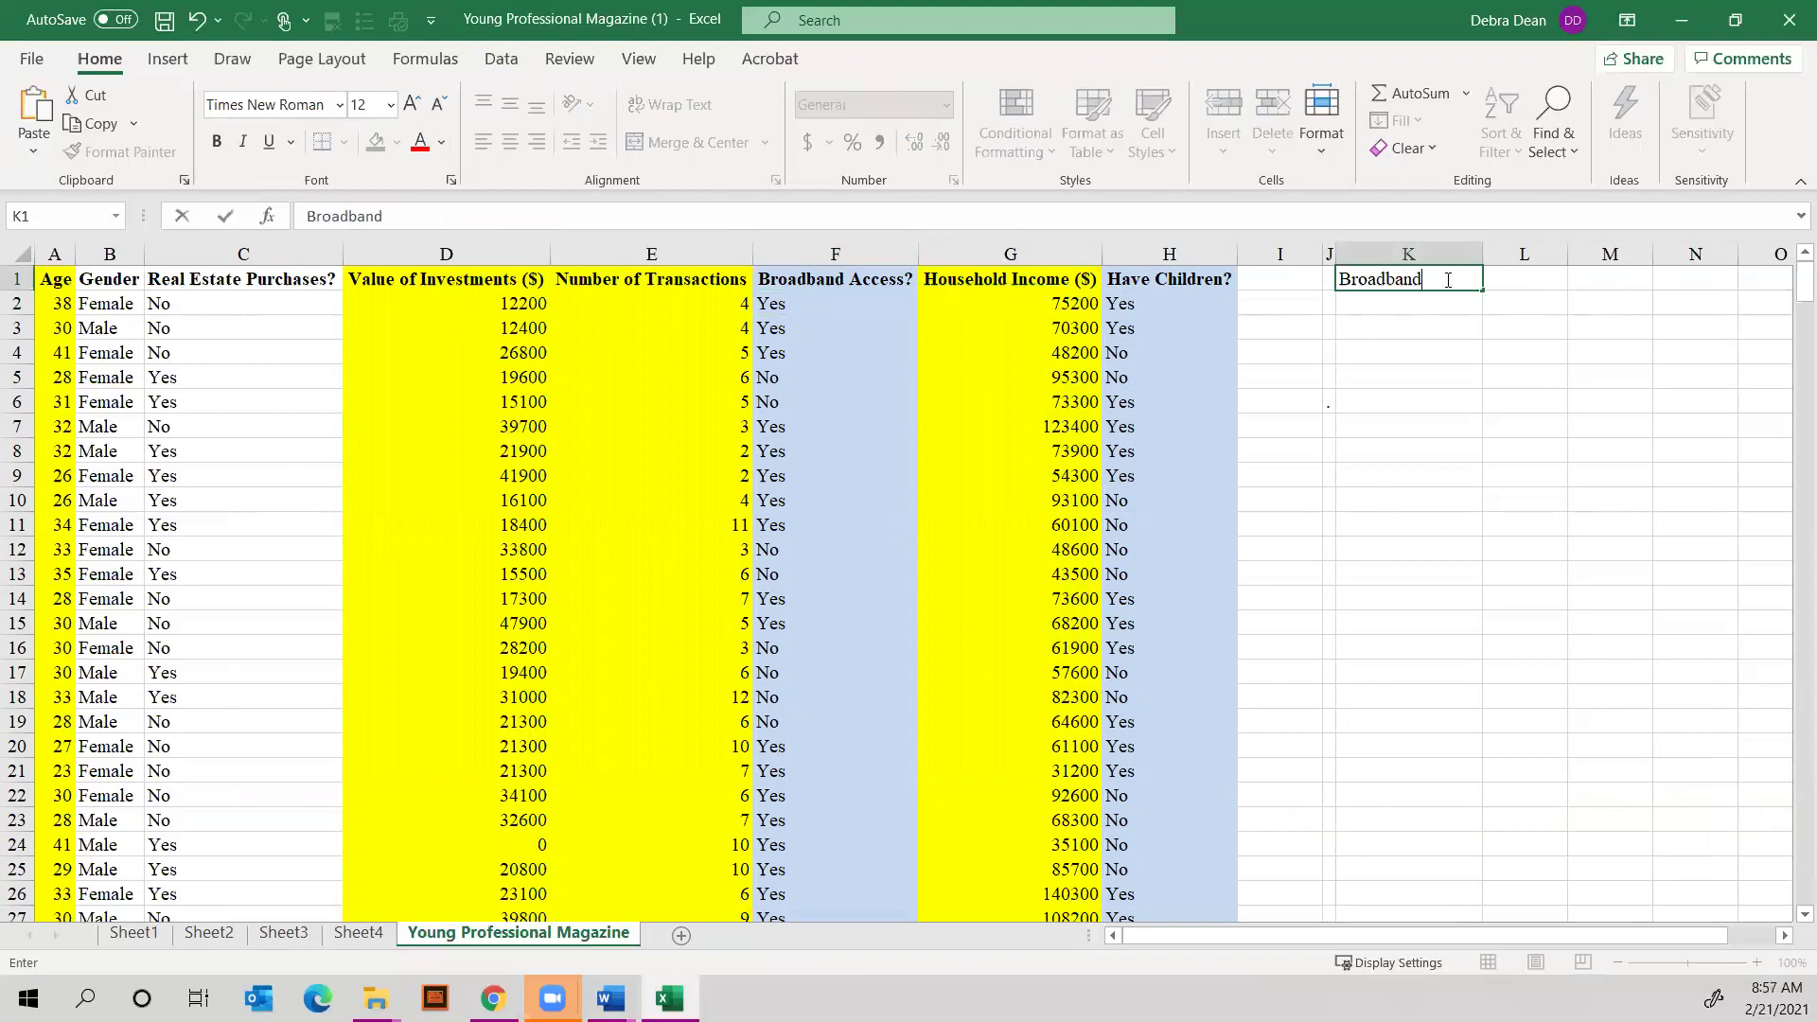
key("Tab")
type("Childr")
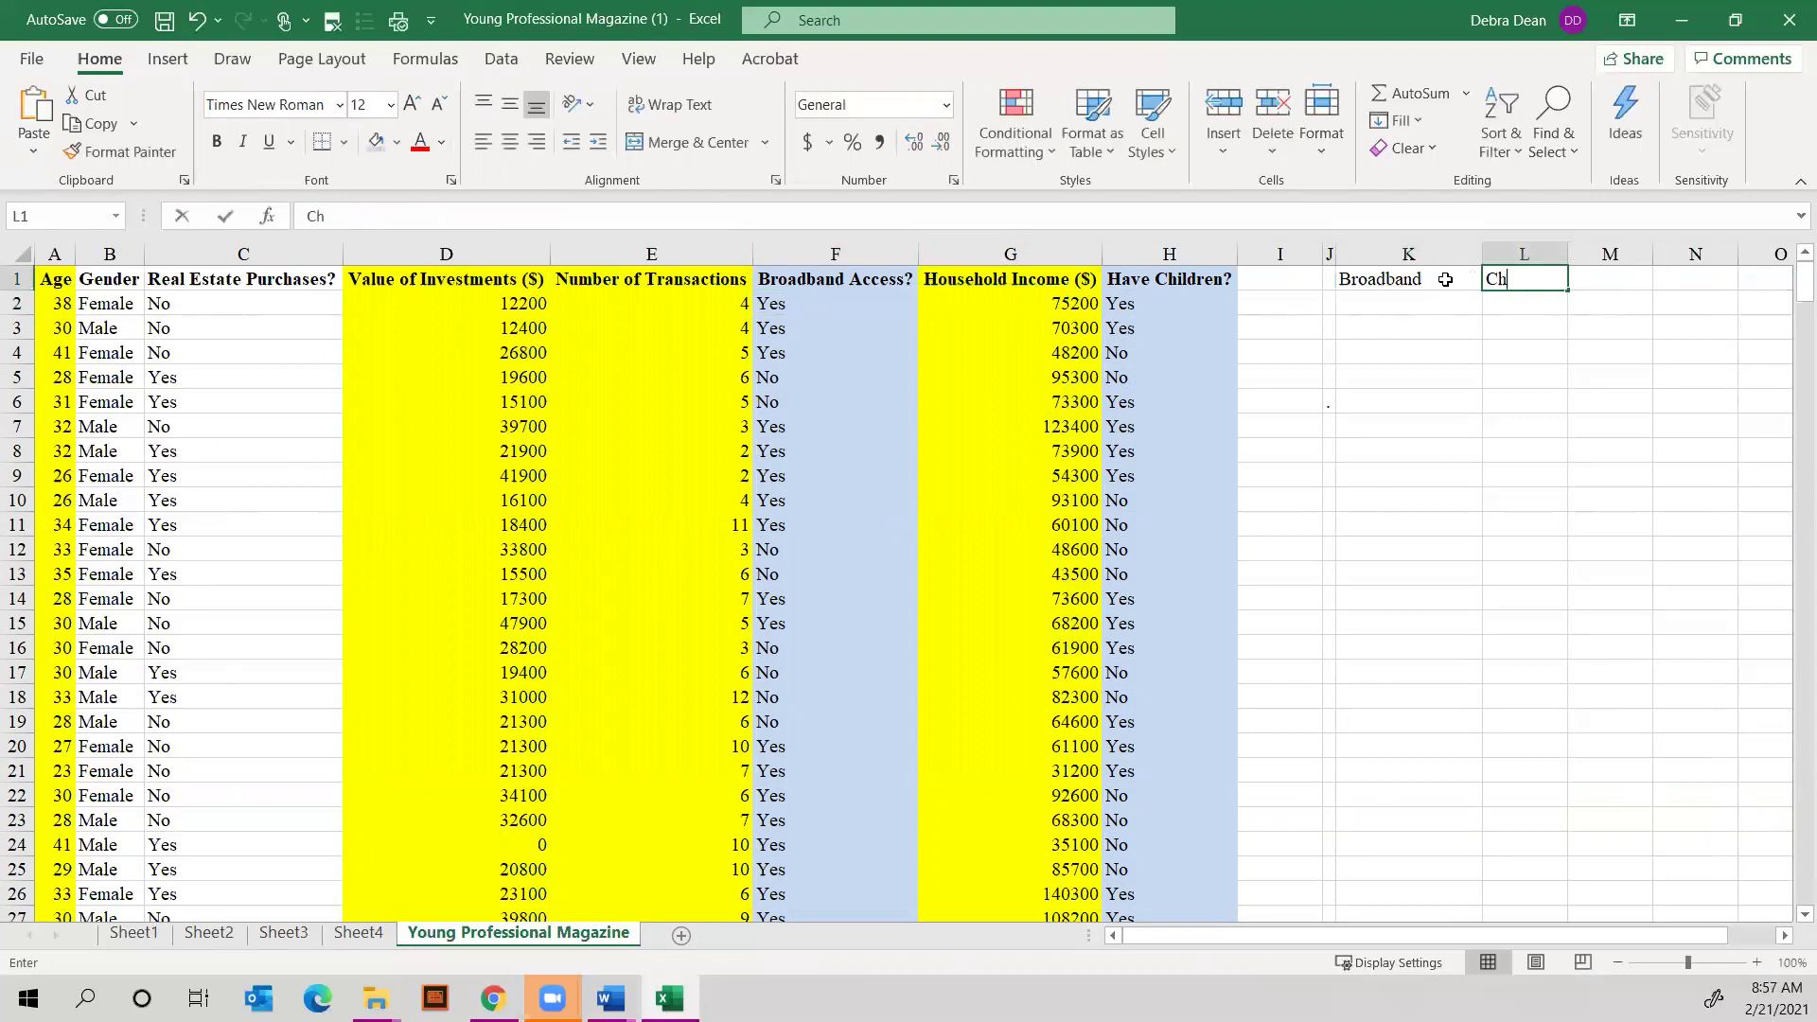
key("Return")
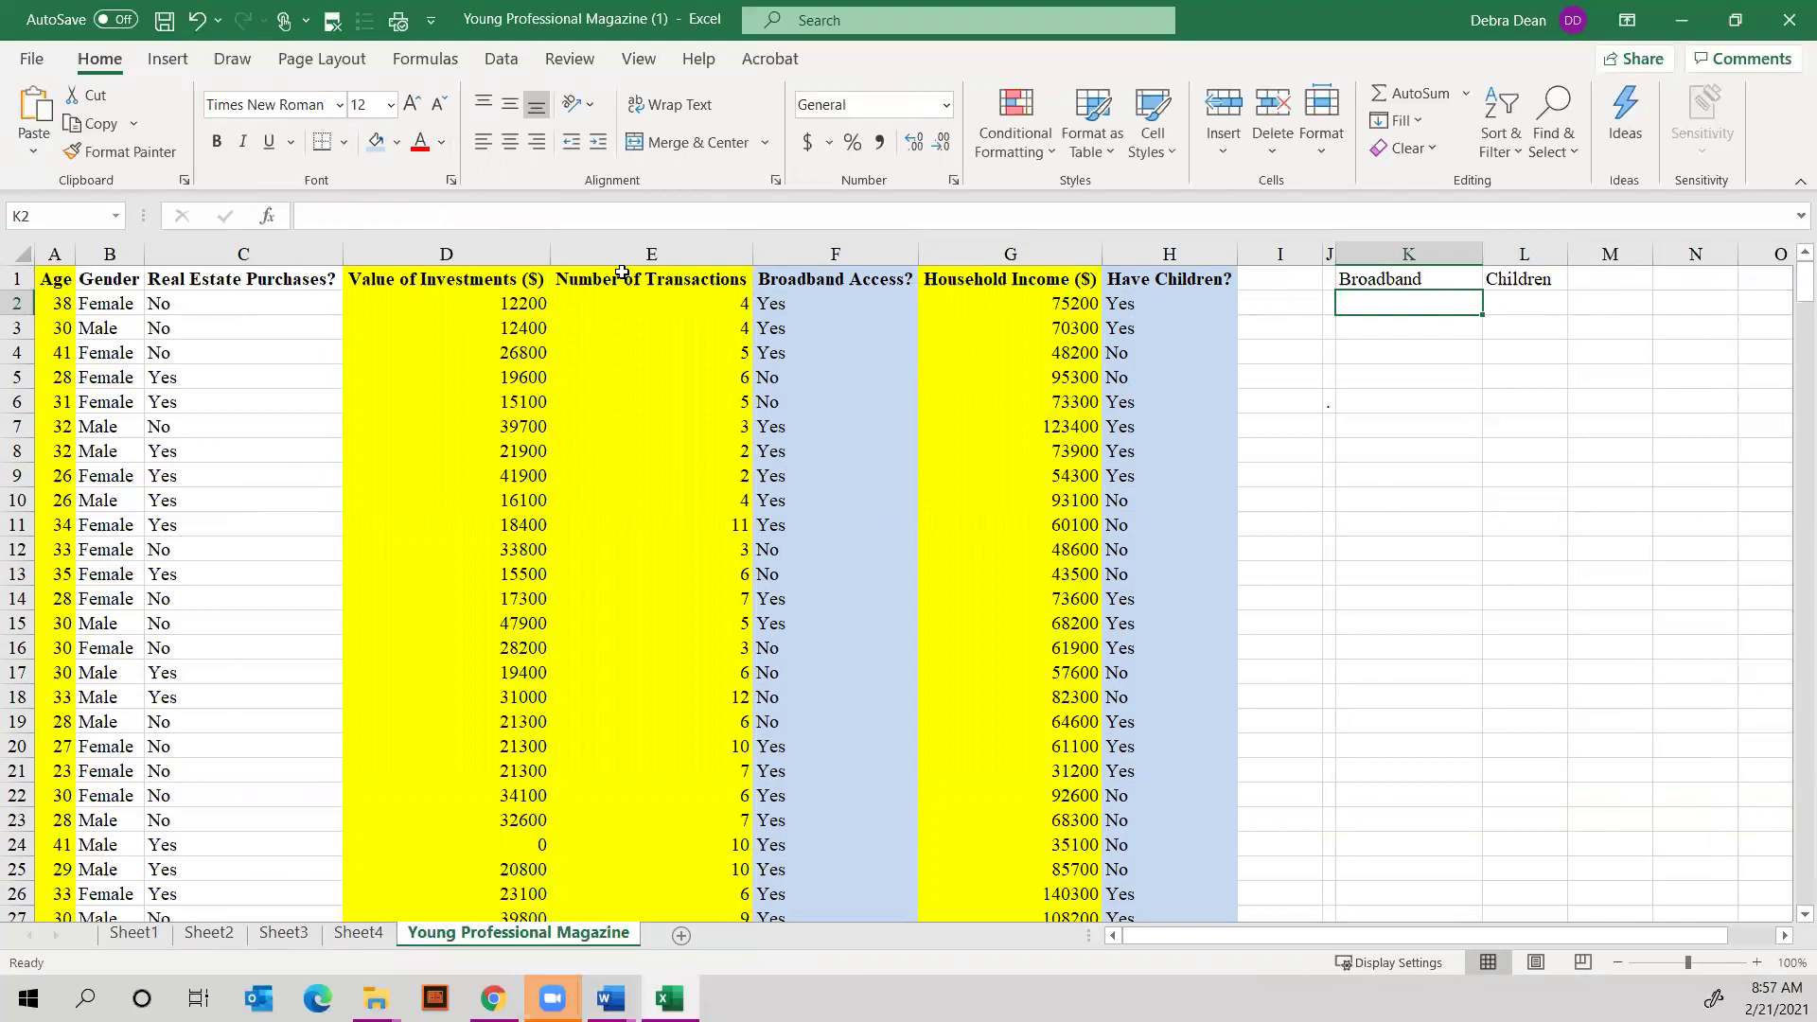
type("=")
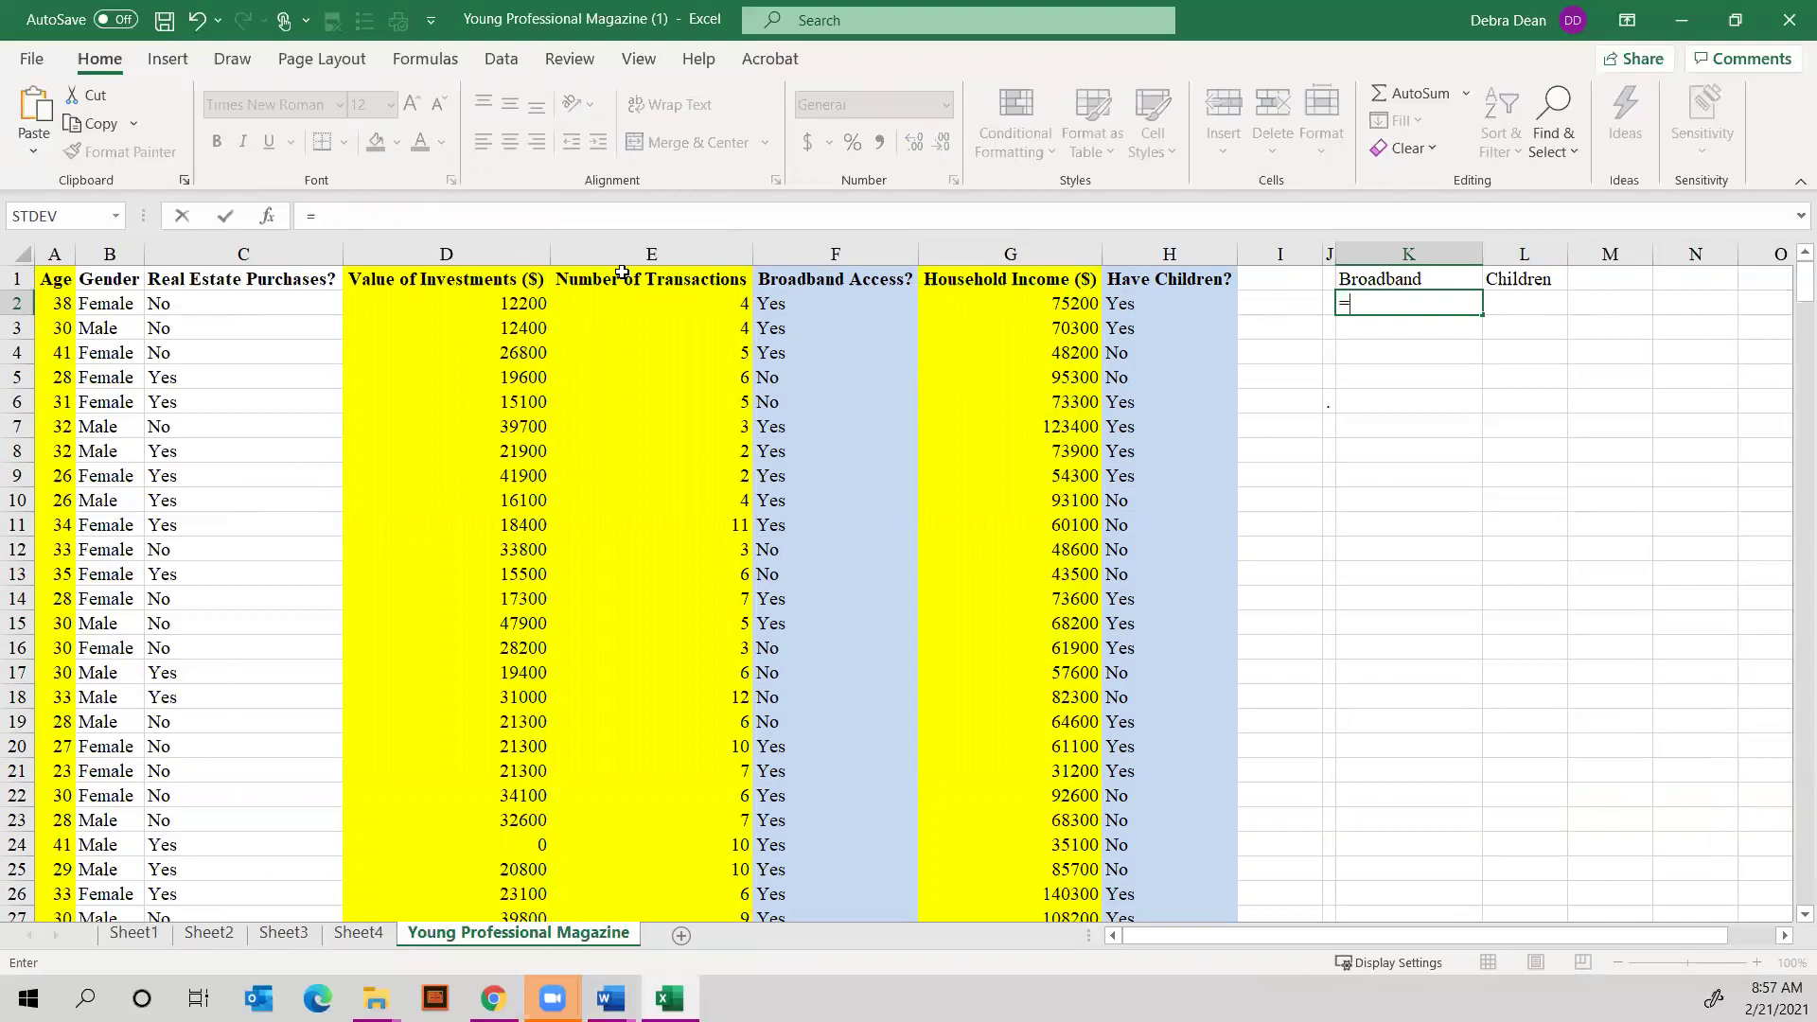
type("if")
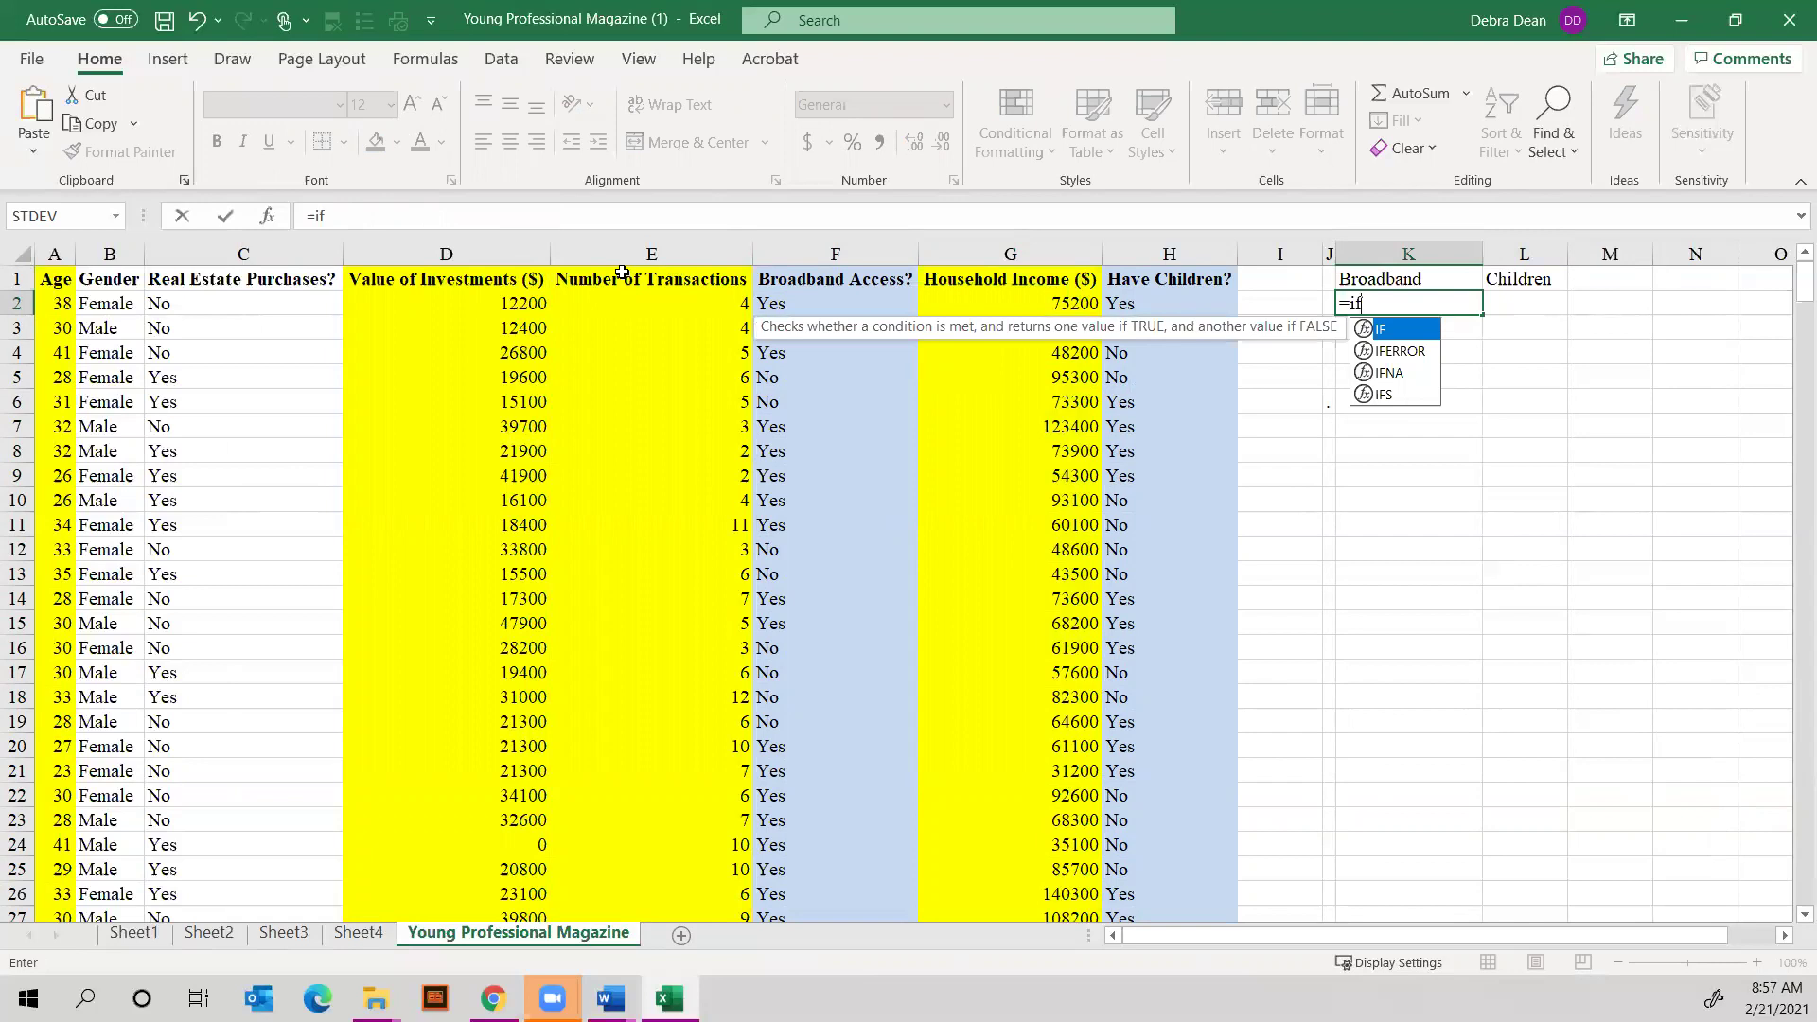
left_click(783, 301)
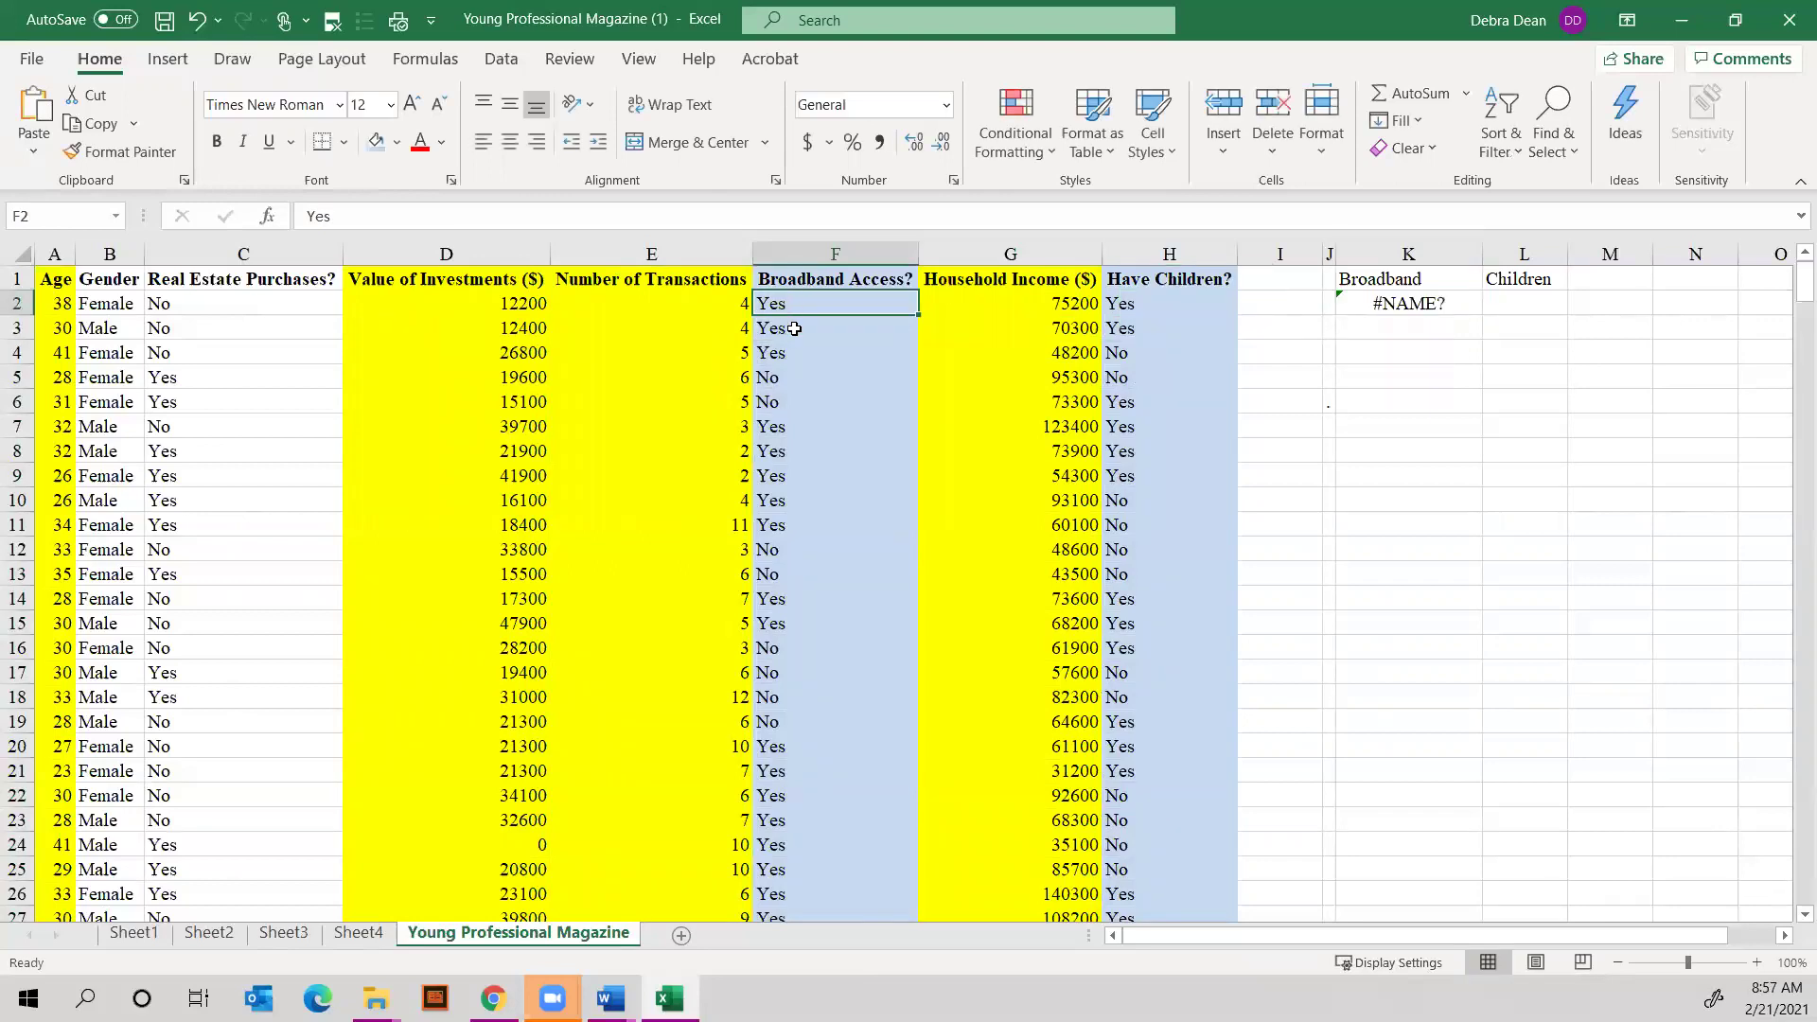
left_click(1410, 305)
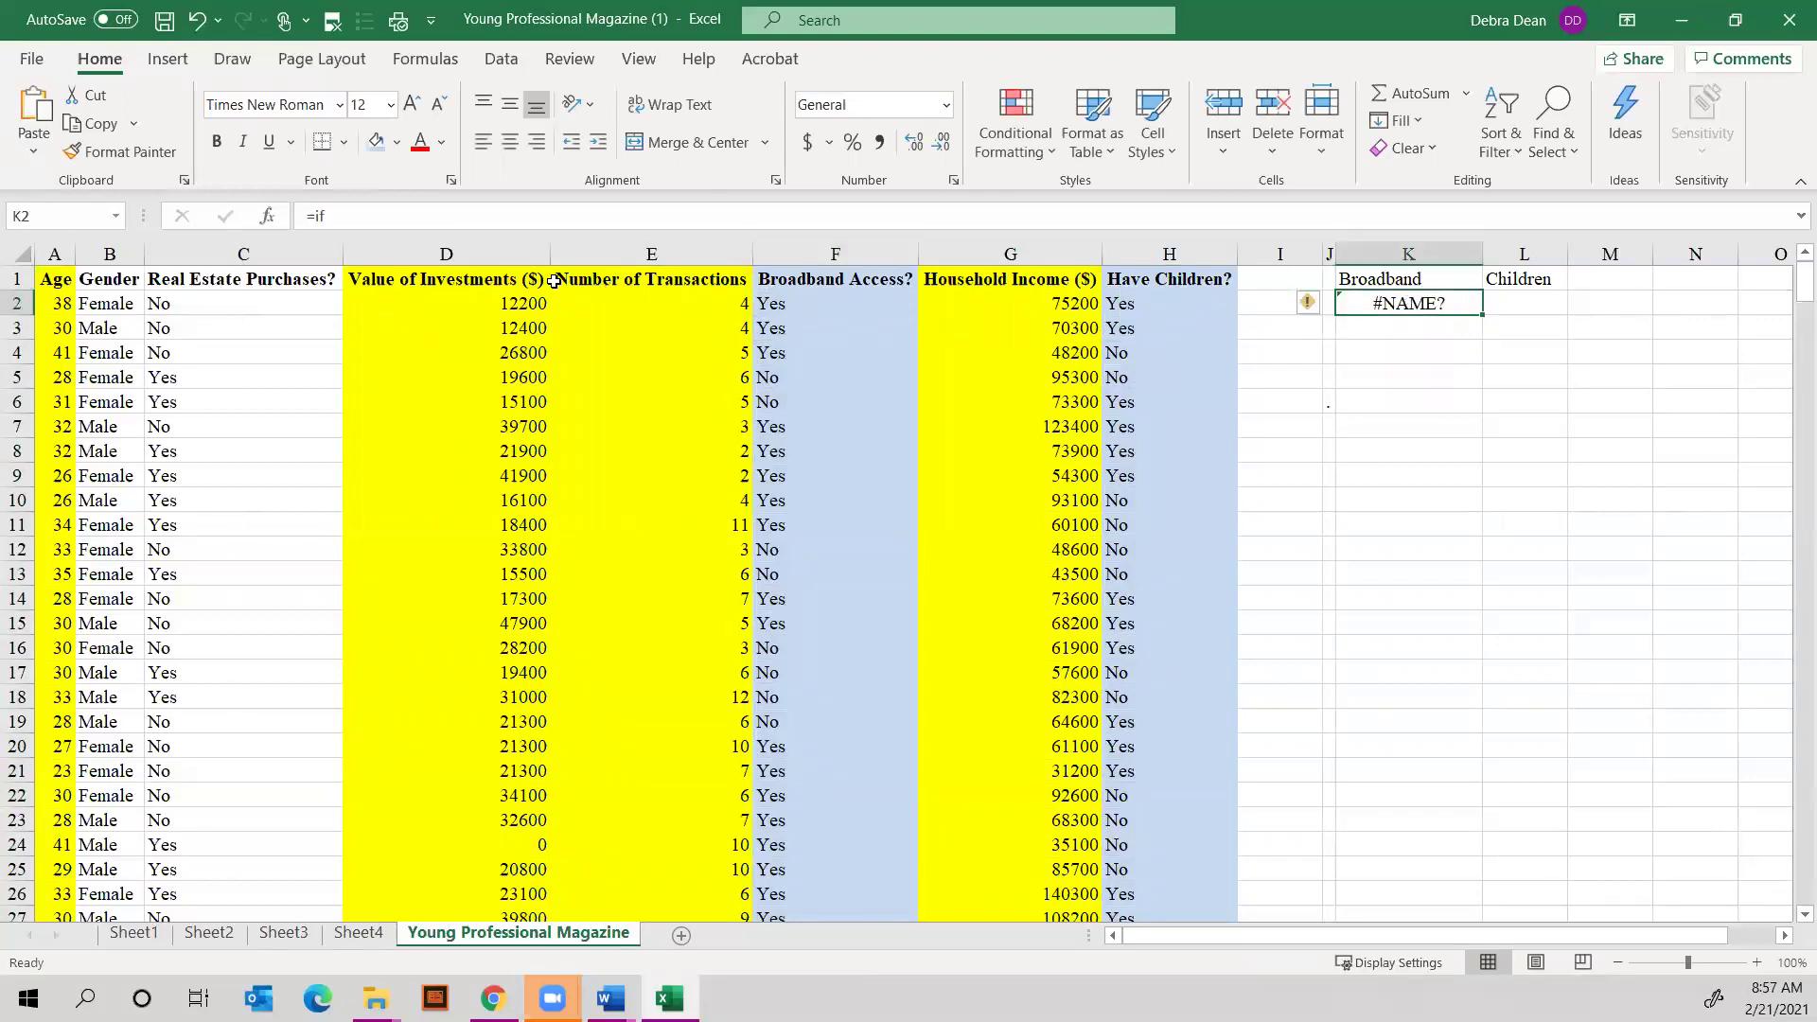
left_click(414, 215)
key("BackSpace")
key("BackSpace")
key("BackSpace")
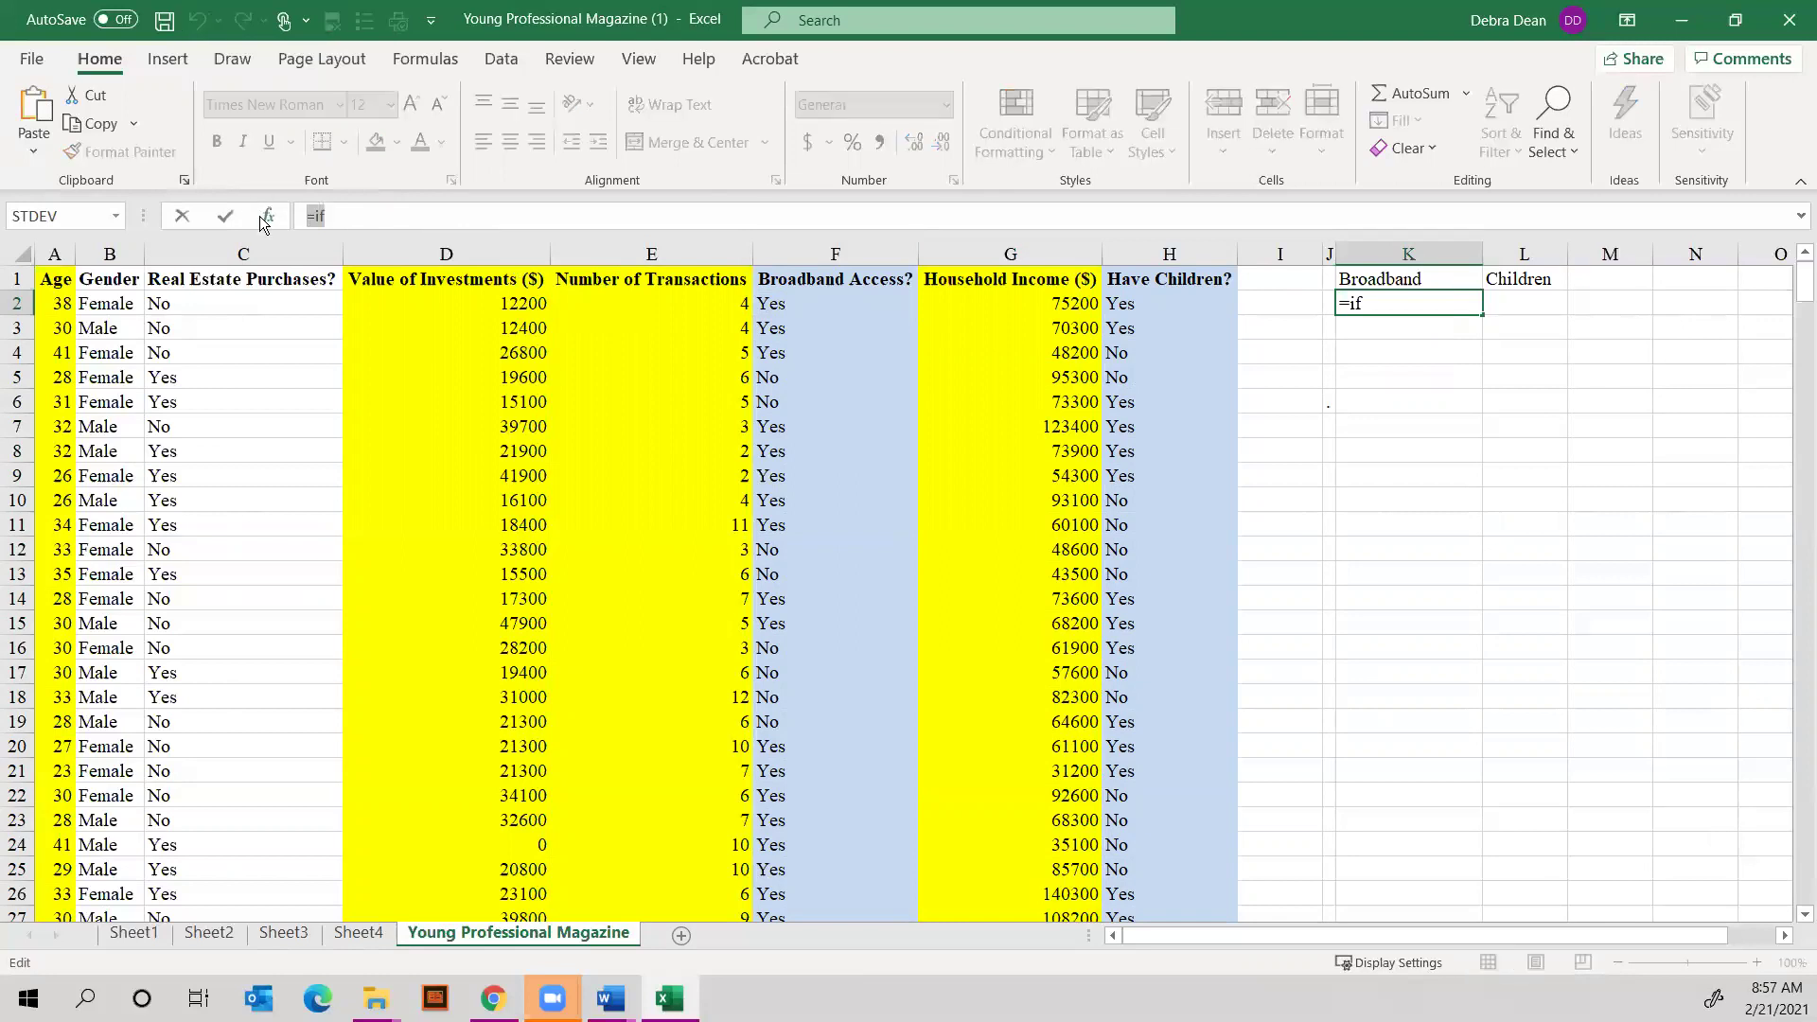
Enter the formula =IF(F2="yes",1,0) in K2 to code the Broadband Access? answer as 1 or 0
type("=if")
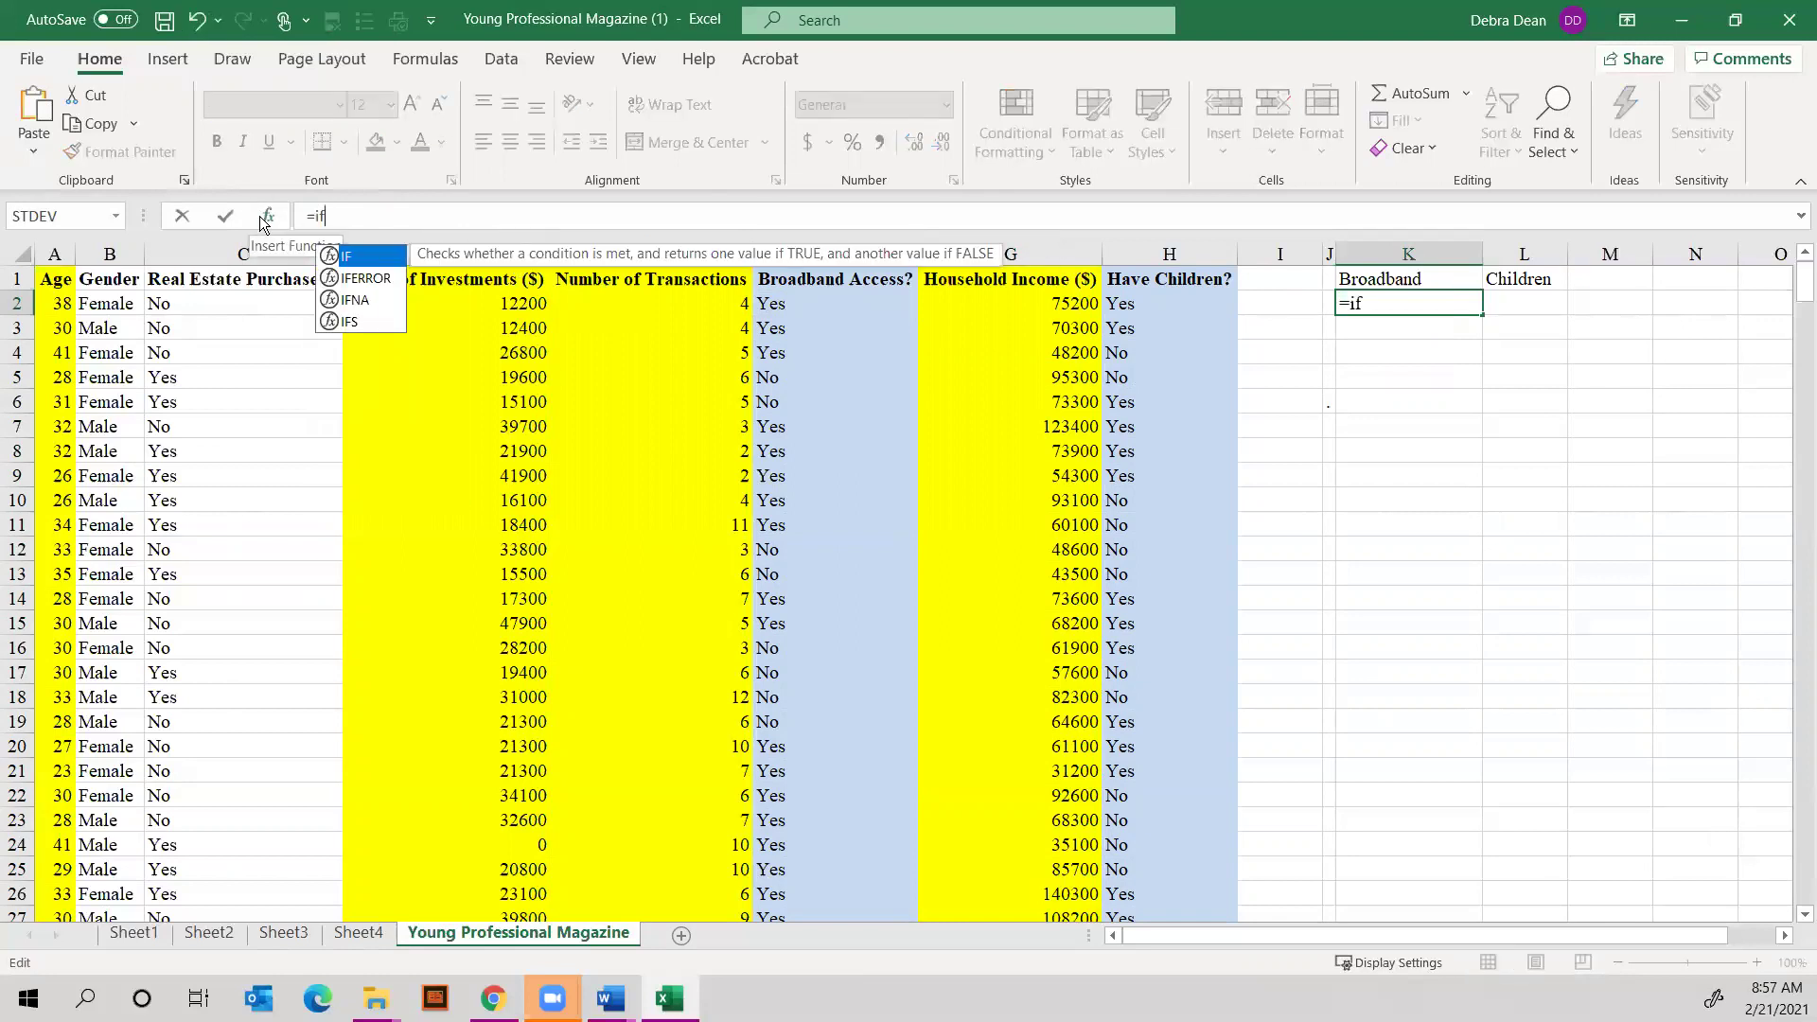
type("(f2")
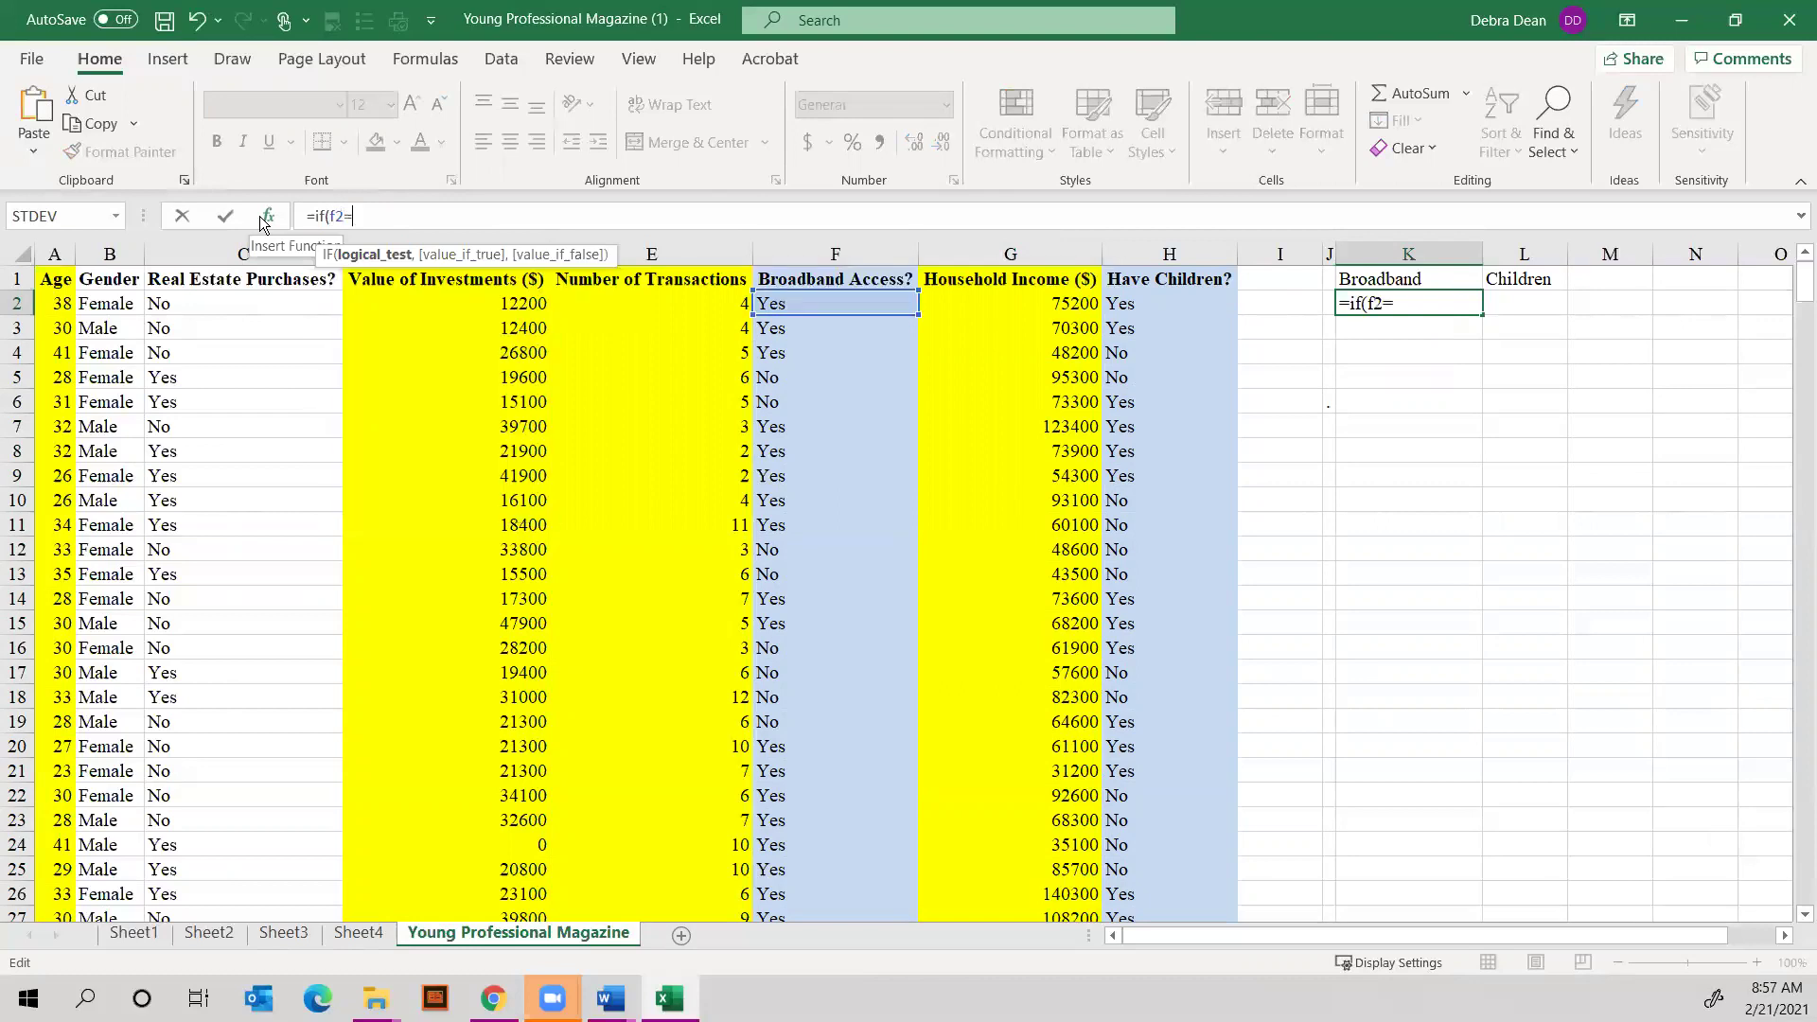
type("=\"yes\",")
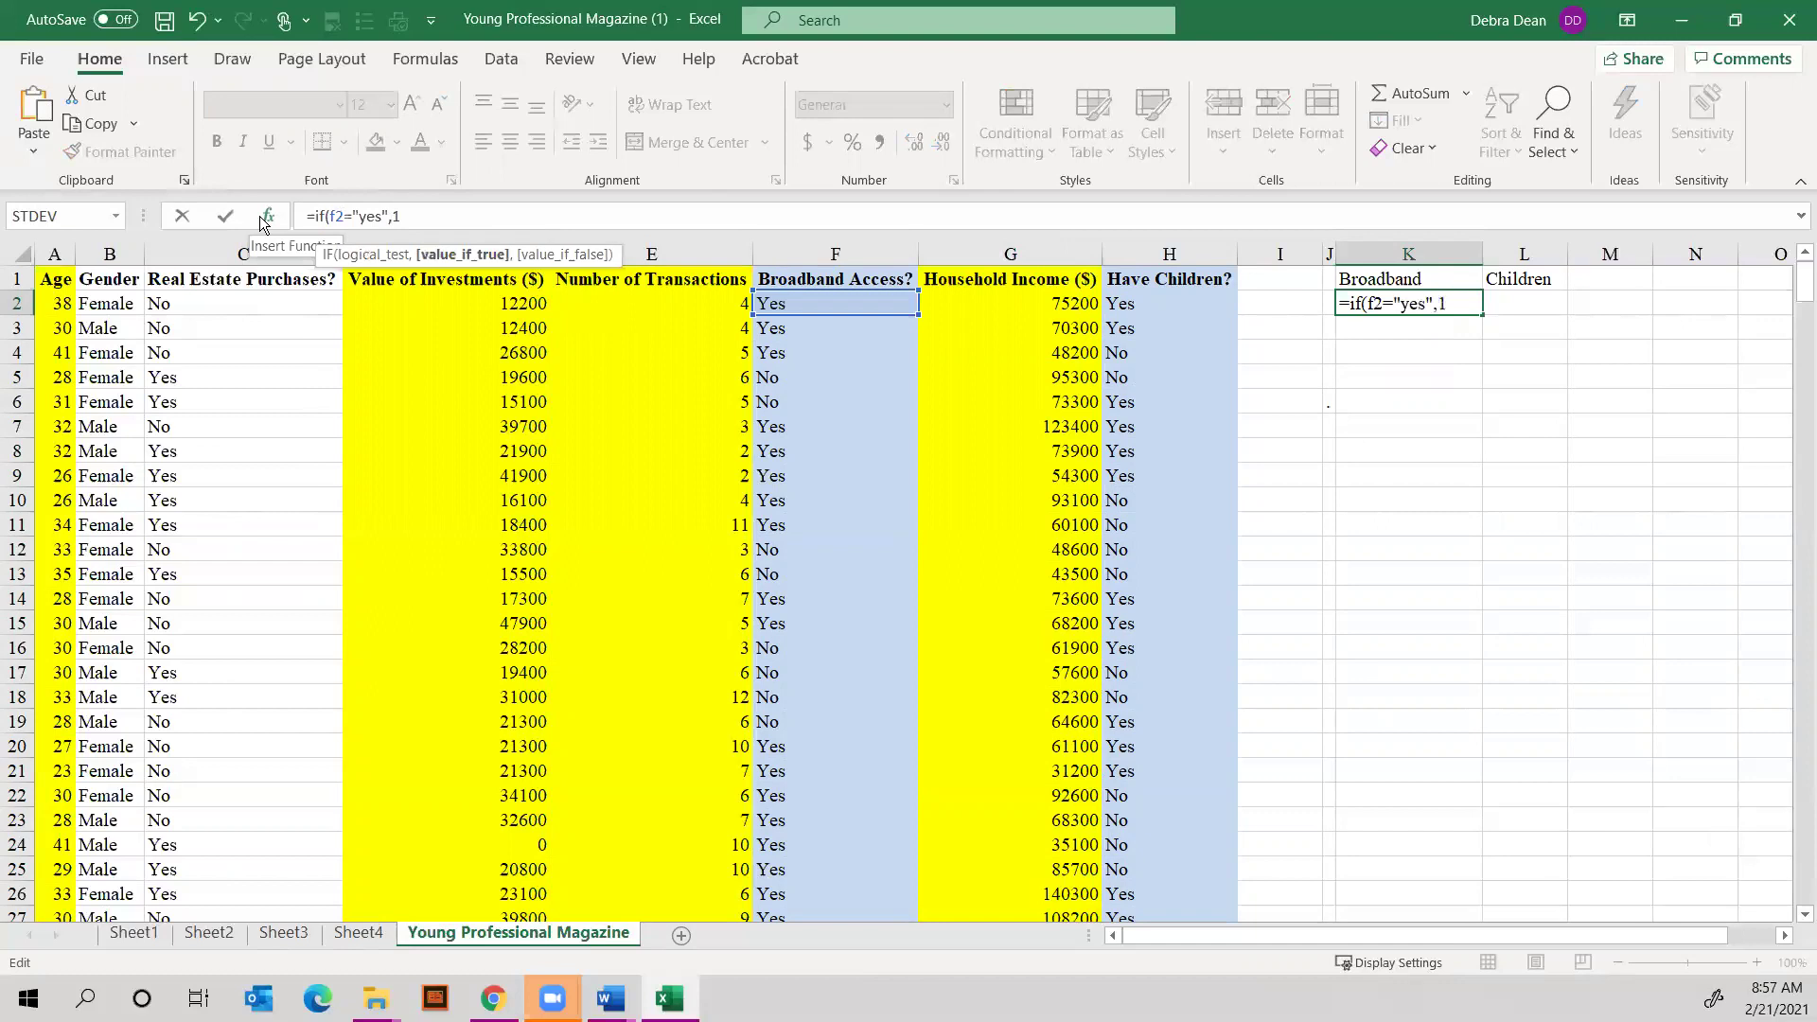
type("1,0")
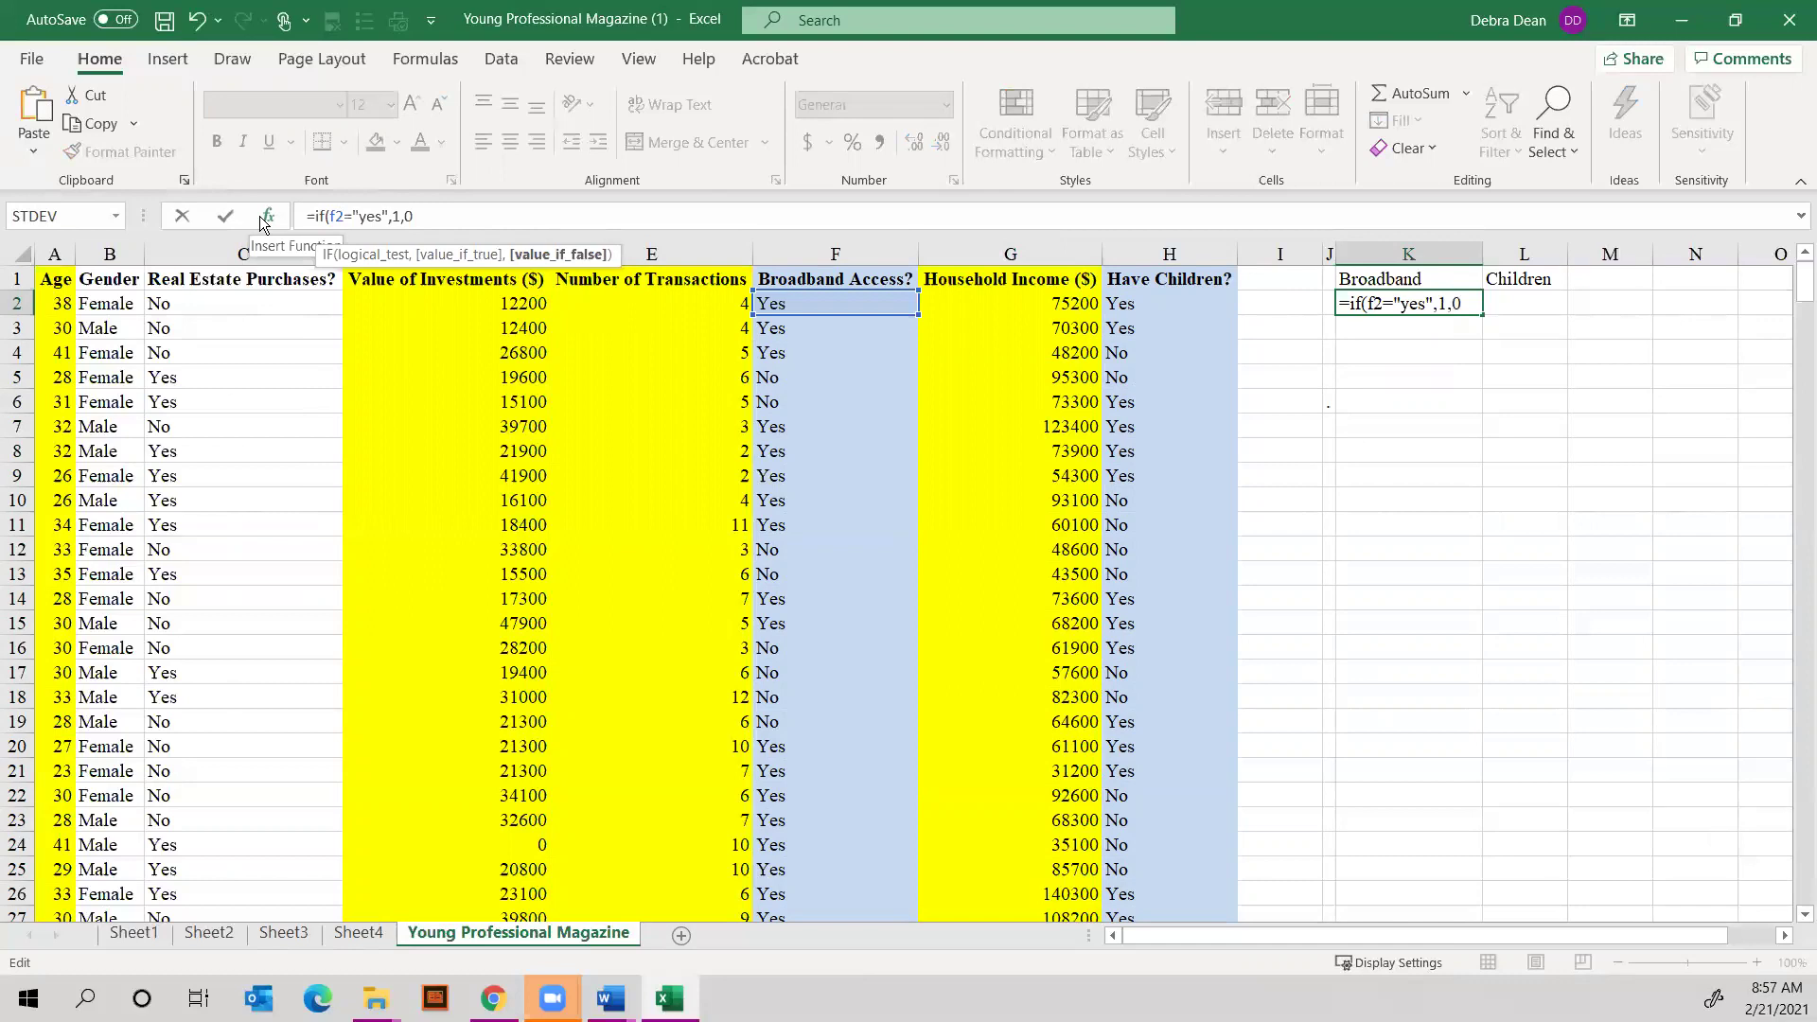
type(")")
key("Return")
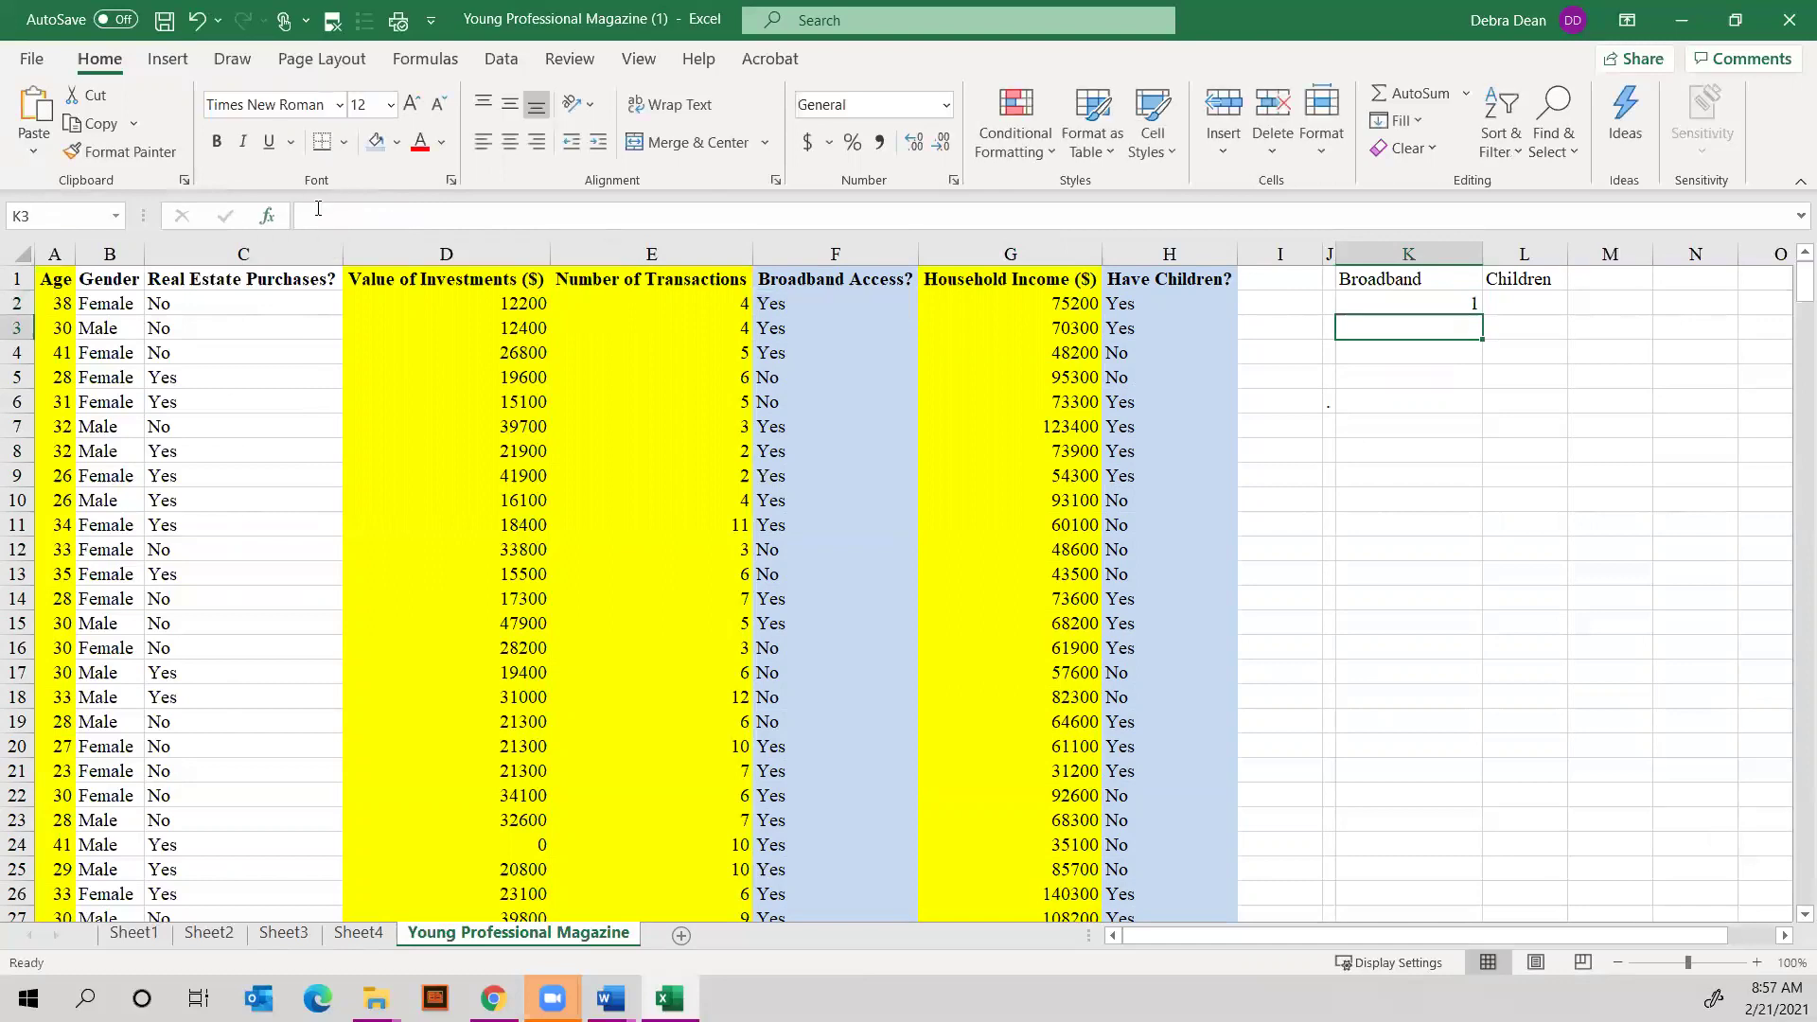
Fill the K2 formula down the Broadband column through the last data row
left_click(1413, 301)
left_click_drag(1485, 314, 1479, 856)
left_click_drag(1800, 890, 1801, 260)
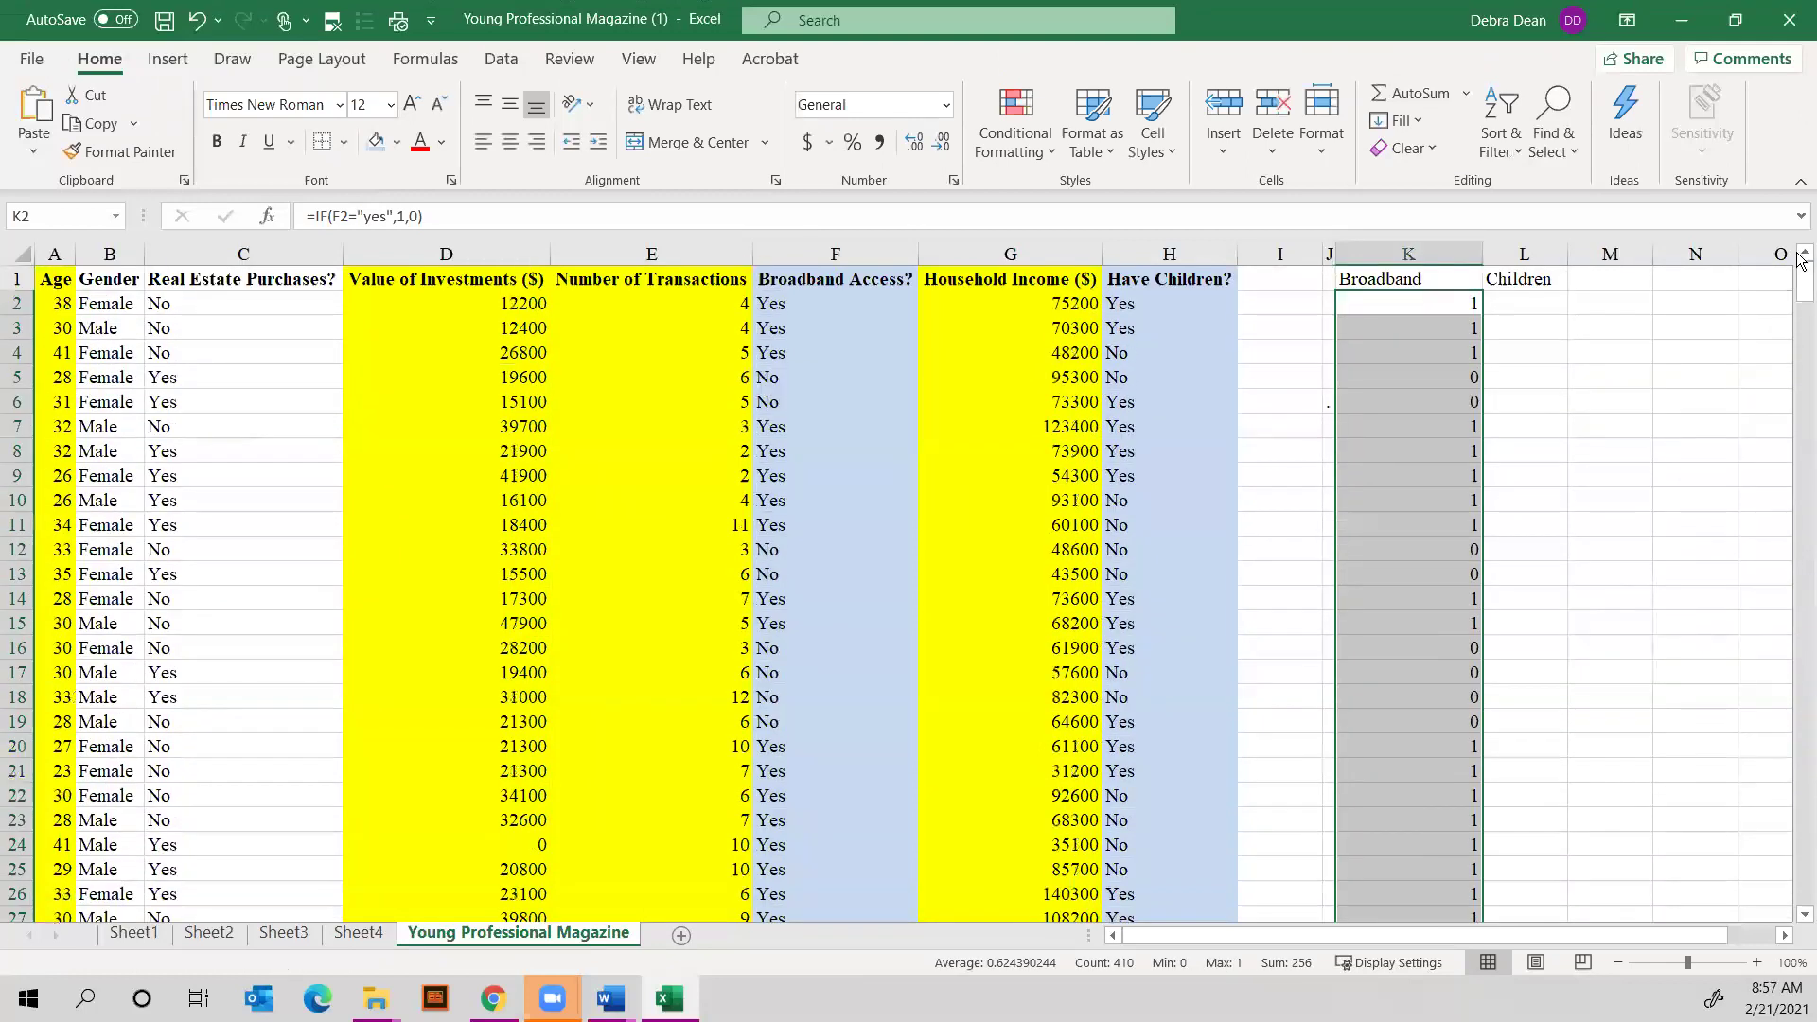
Turn on filtering for the header row of the survey data
left_click(1420, 274)
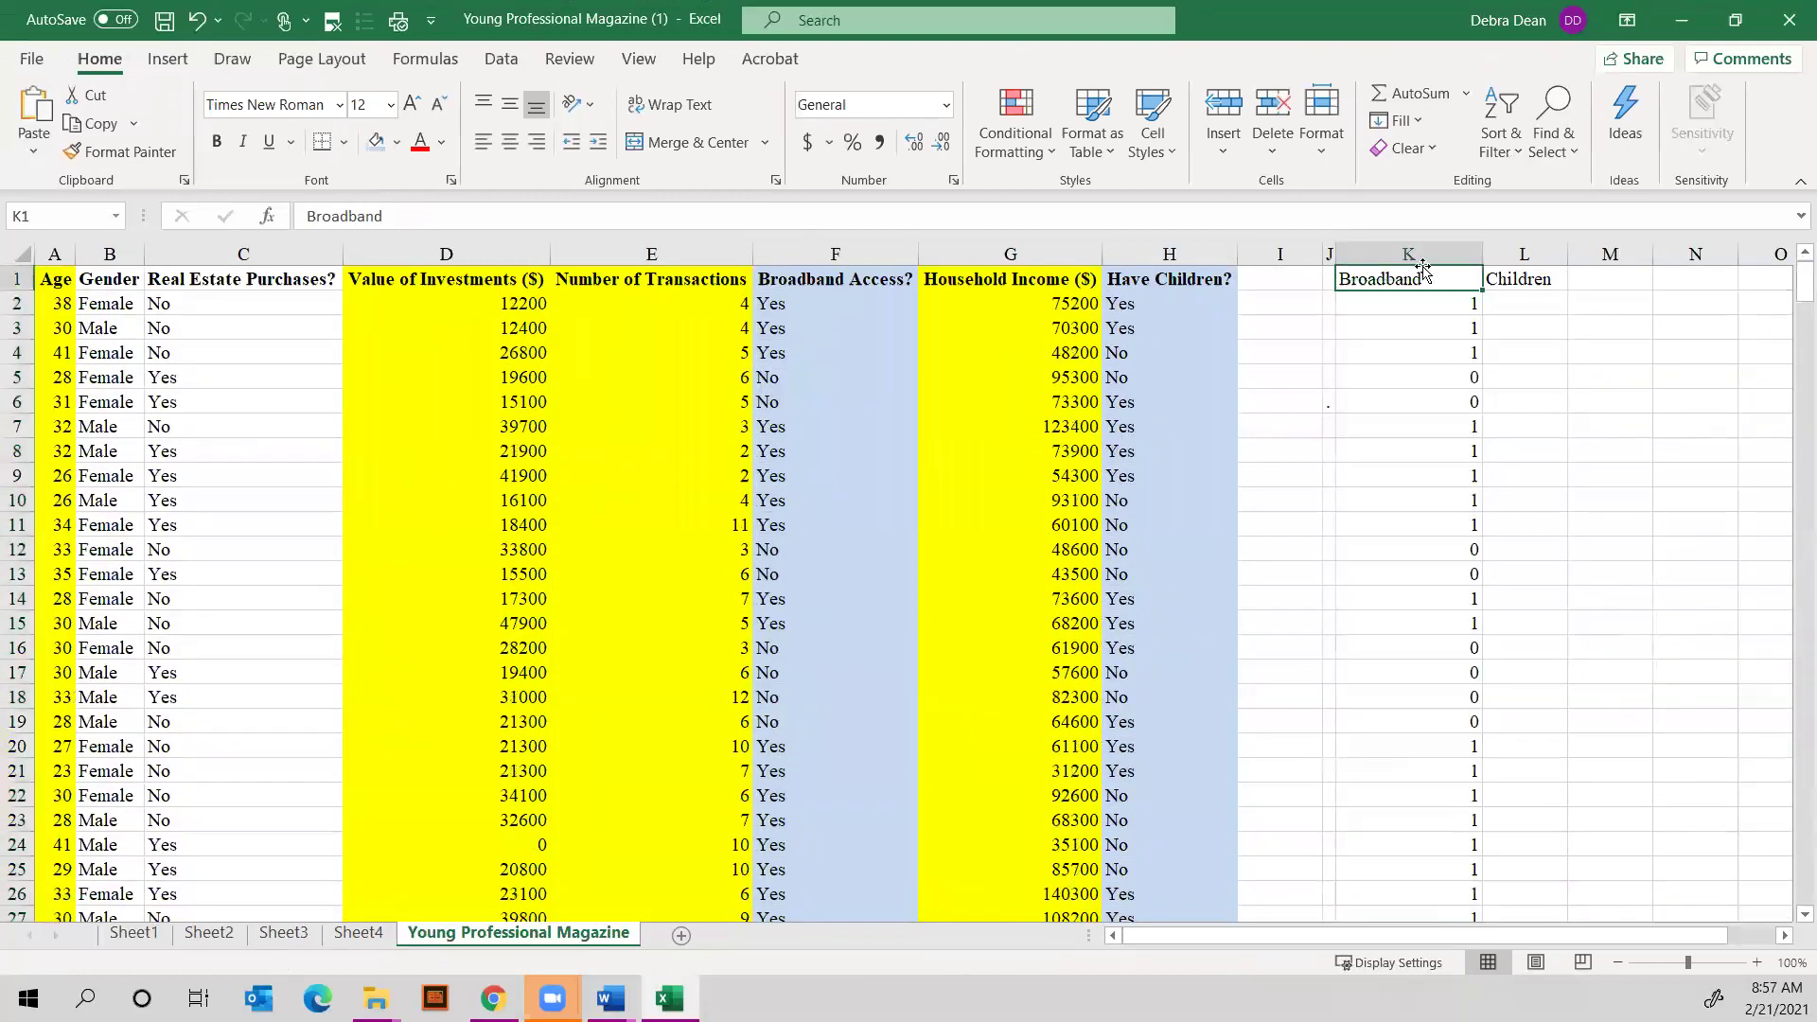
left_click(16, 277)
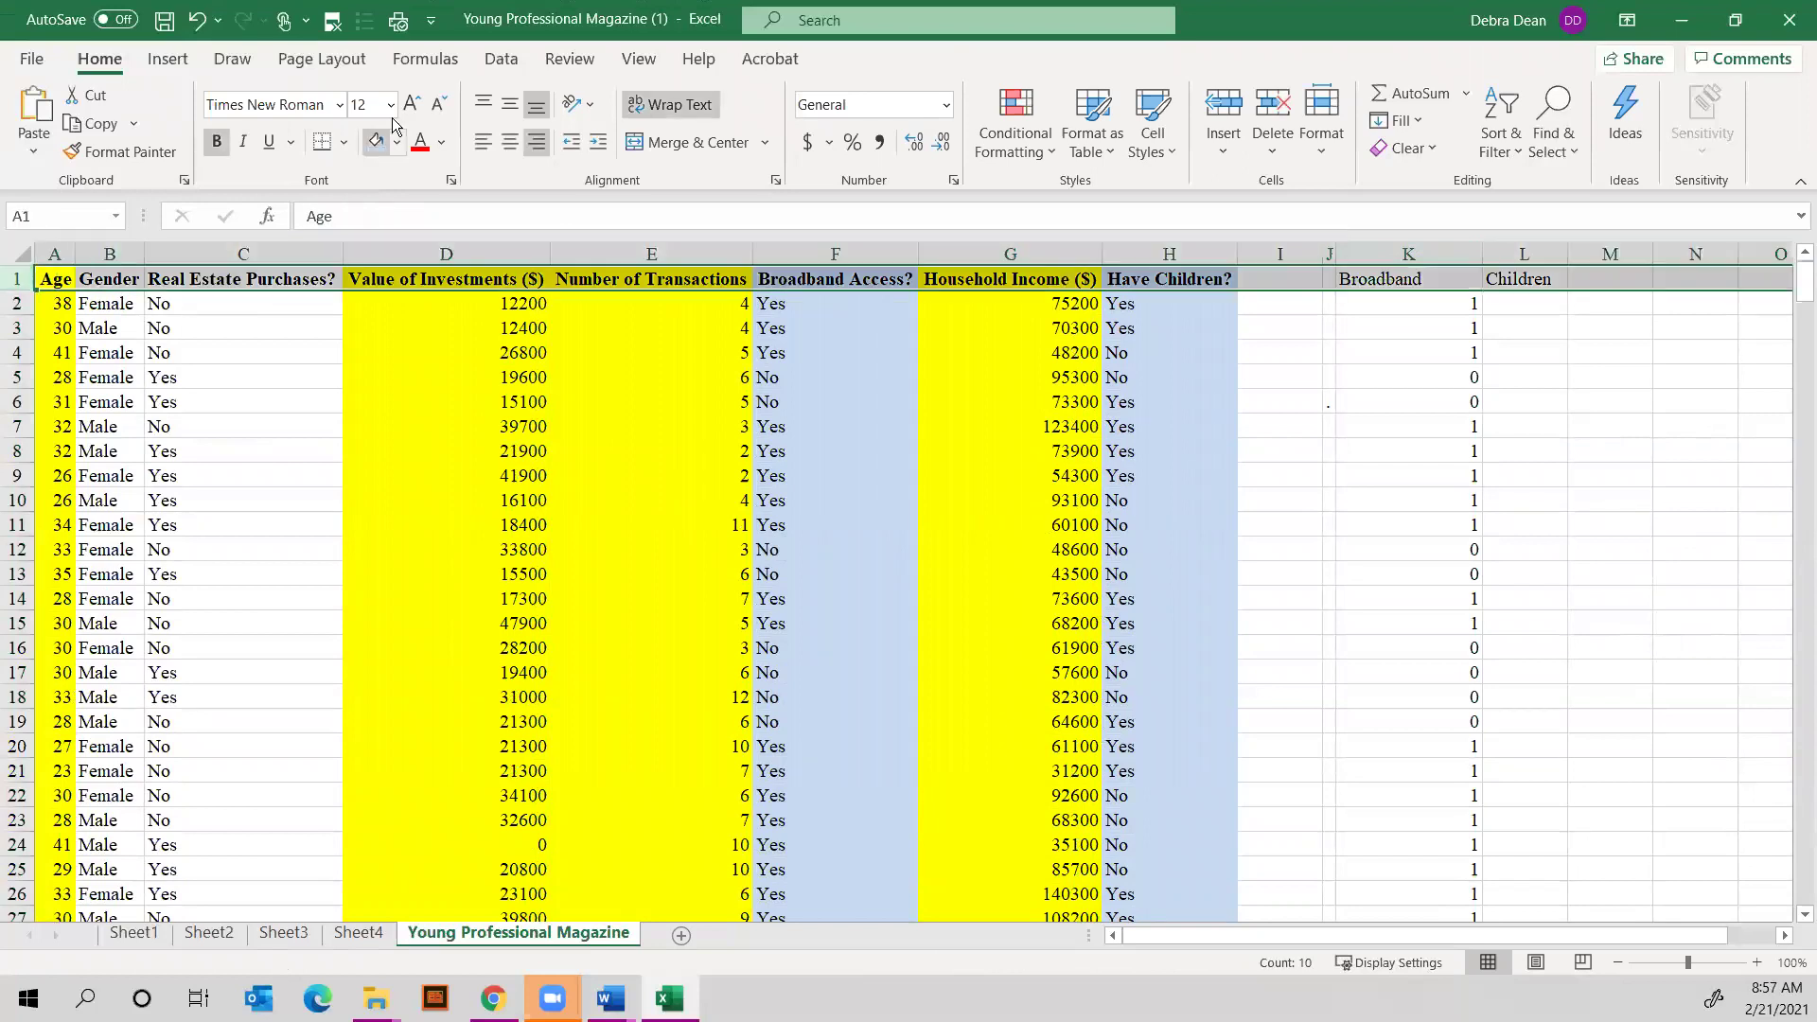
left_click(501, 60)
left_click(978, 123)
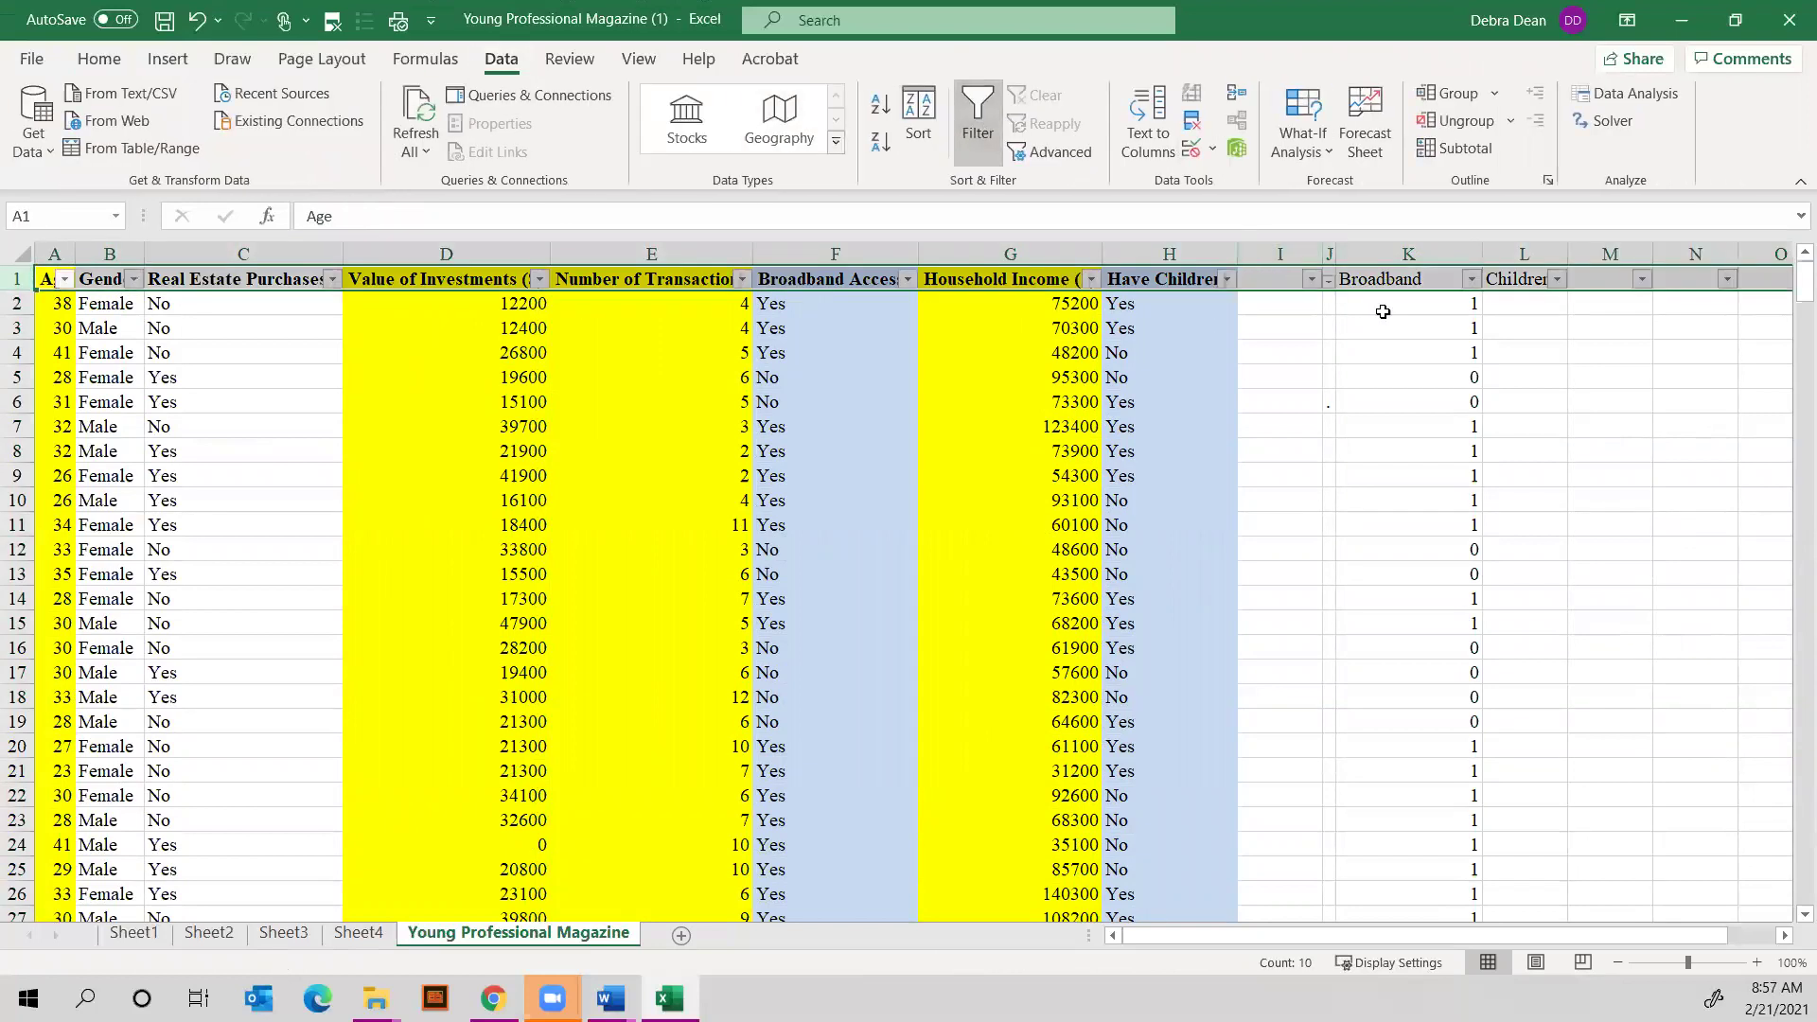
Filter the Broadband column to show only 1 and check which answers remain in the Broadband Access? column
left_click(1472, 278)
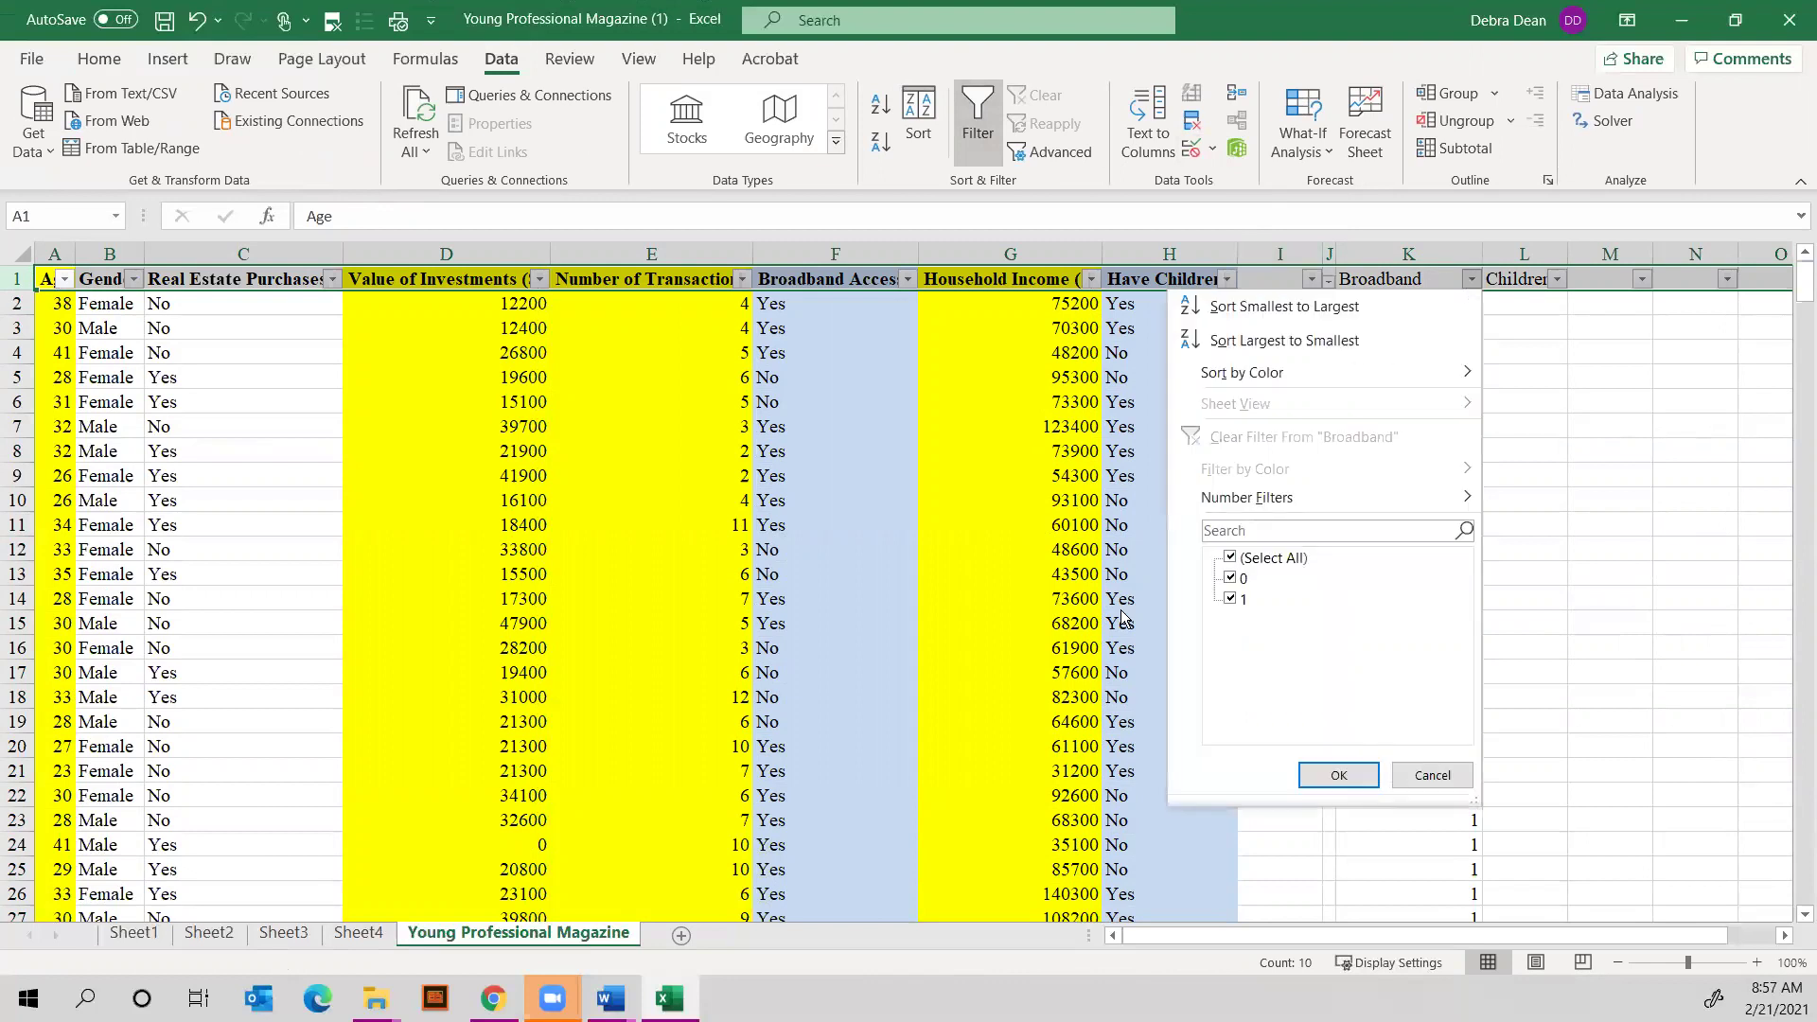
left_click(1231, 558)
left_click(1231, 598)
left_click(1338, 776)
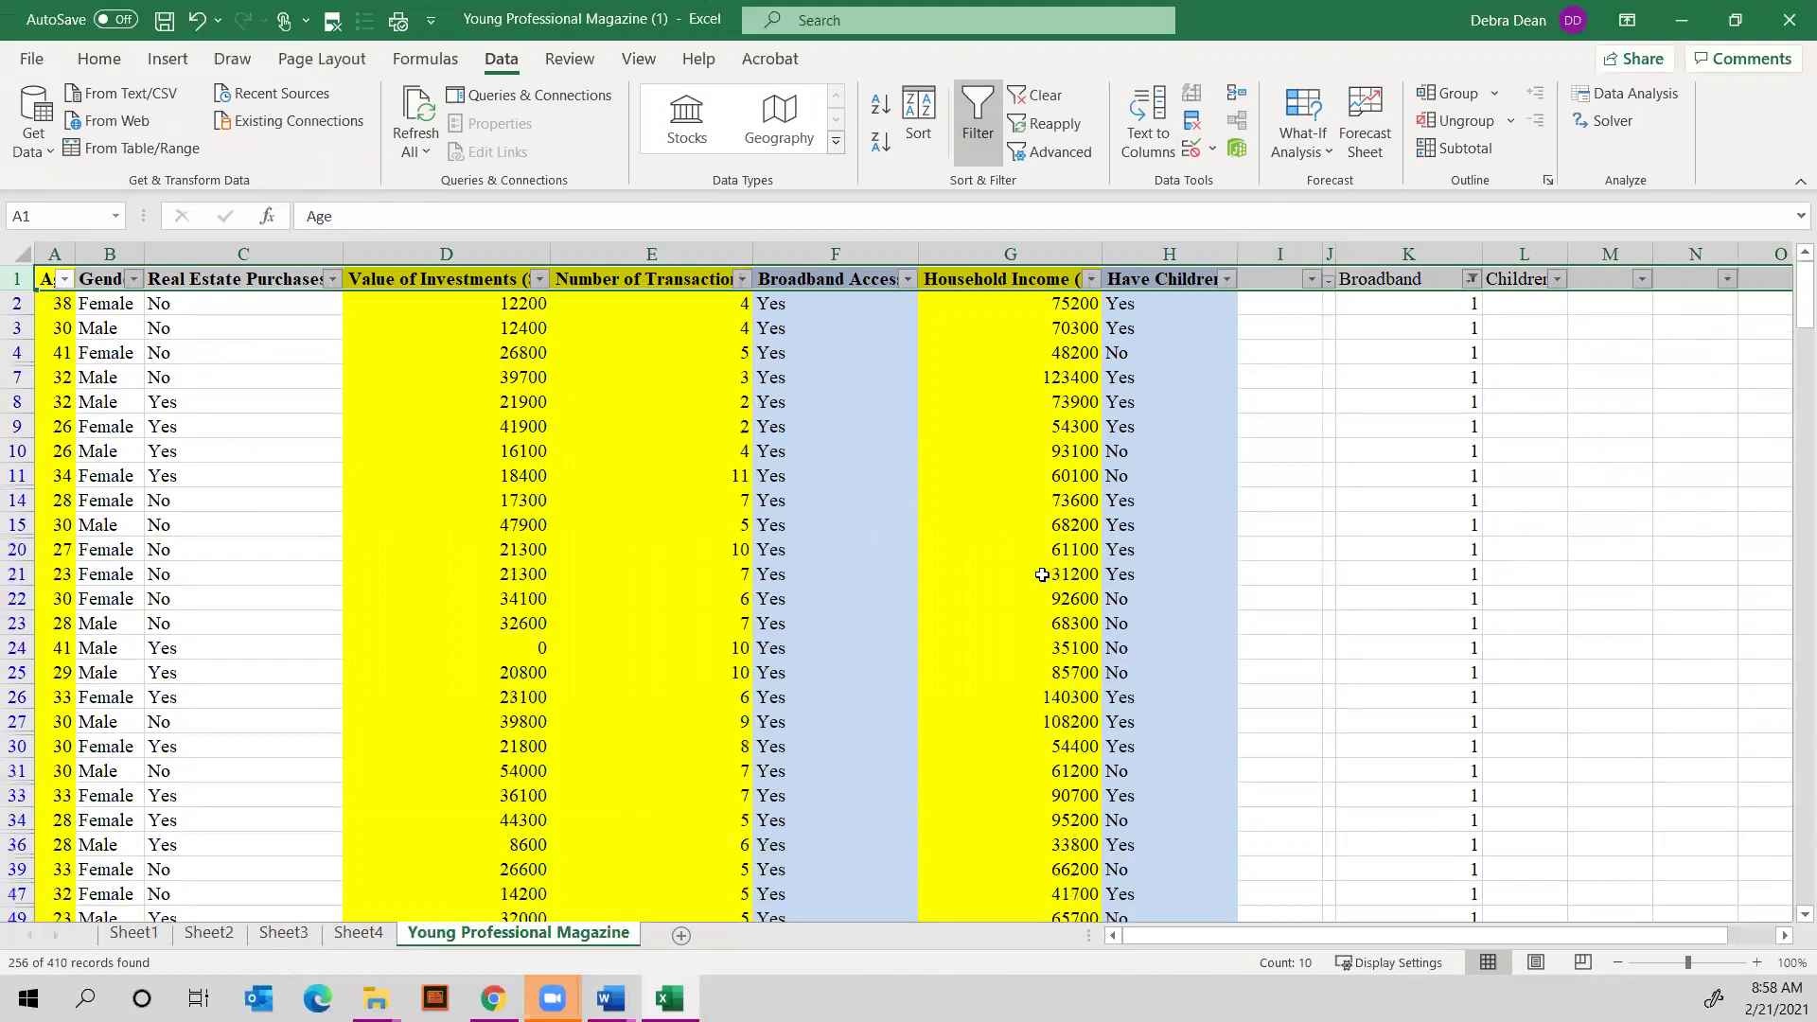
left_click(908, 279)
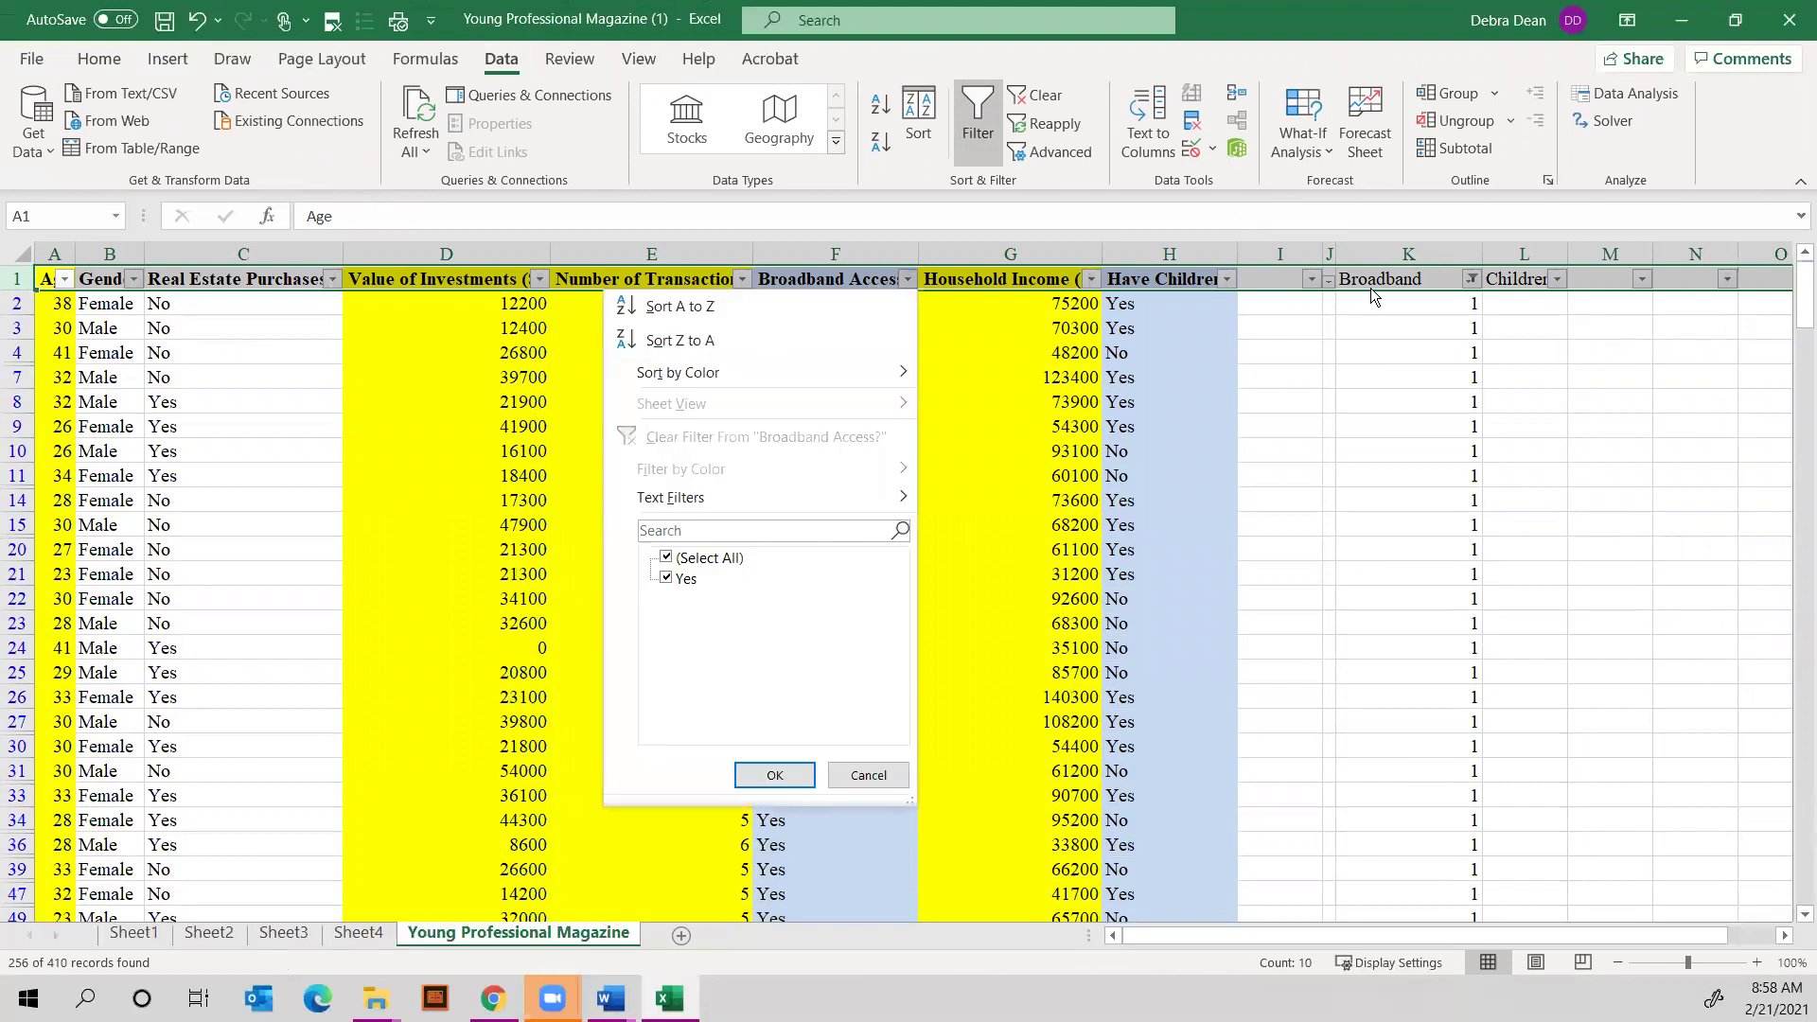
left_click(1429, 296)
Filter the Broadband column to show only 0, check the remaining Broadband Access? answers, and clear the filter
left_click(1473, 280)
left_click(1234, 579)
left_click(1234, 598)
left_click(1339, 777)
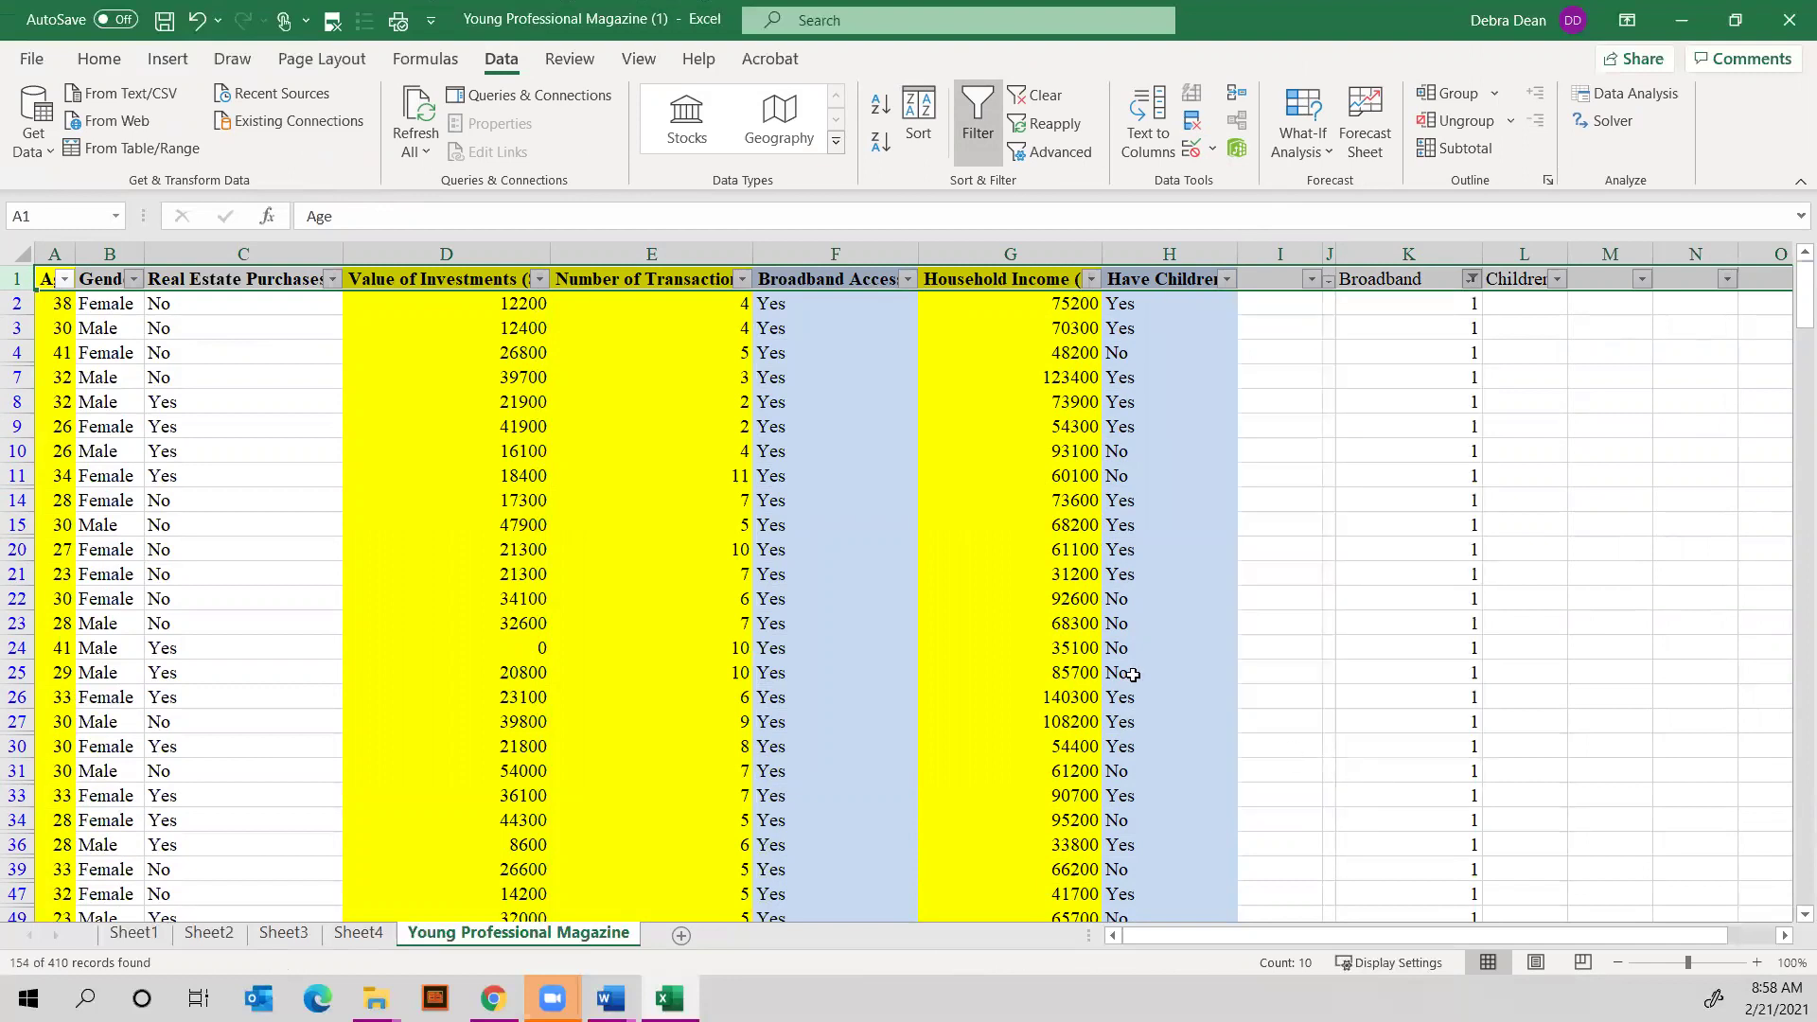
left_click(909, 279)
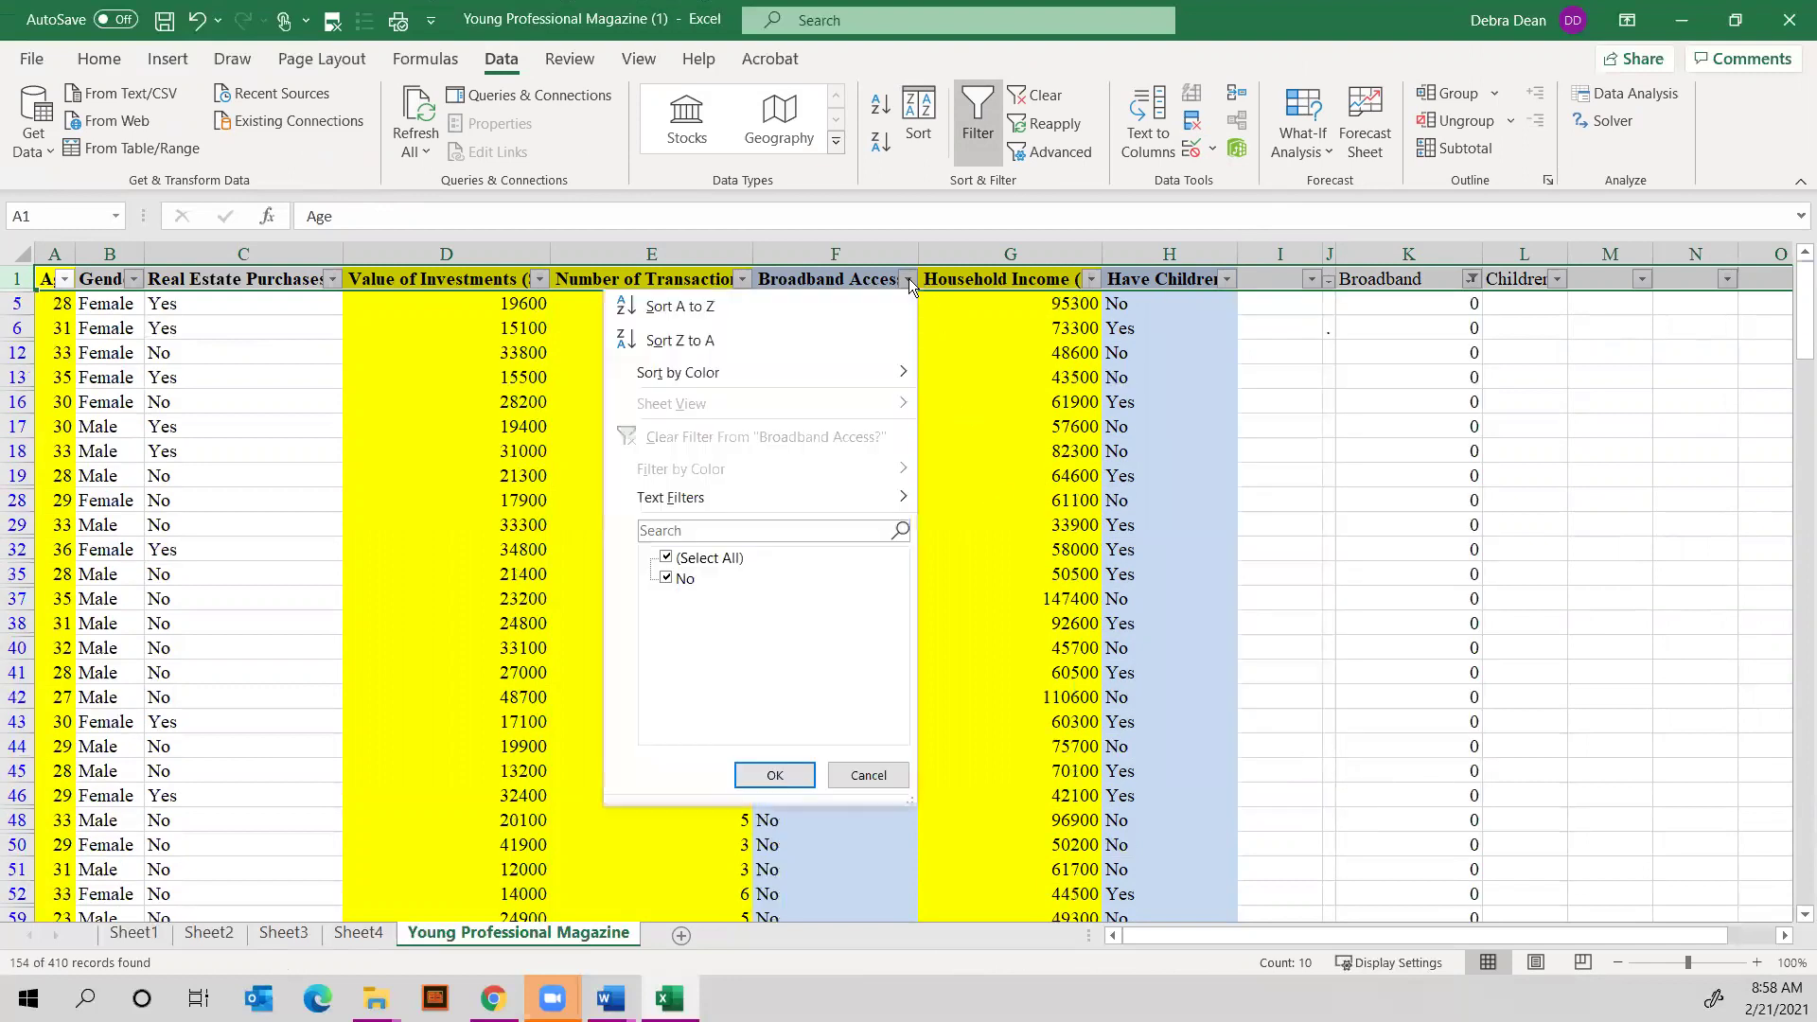
left_click(1068, 91)
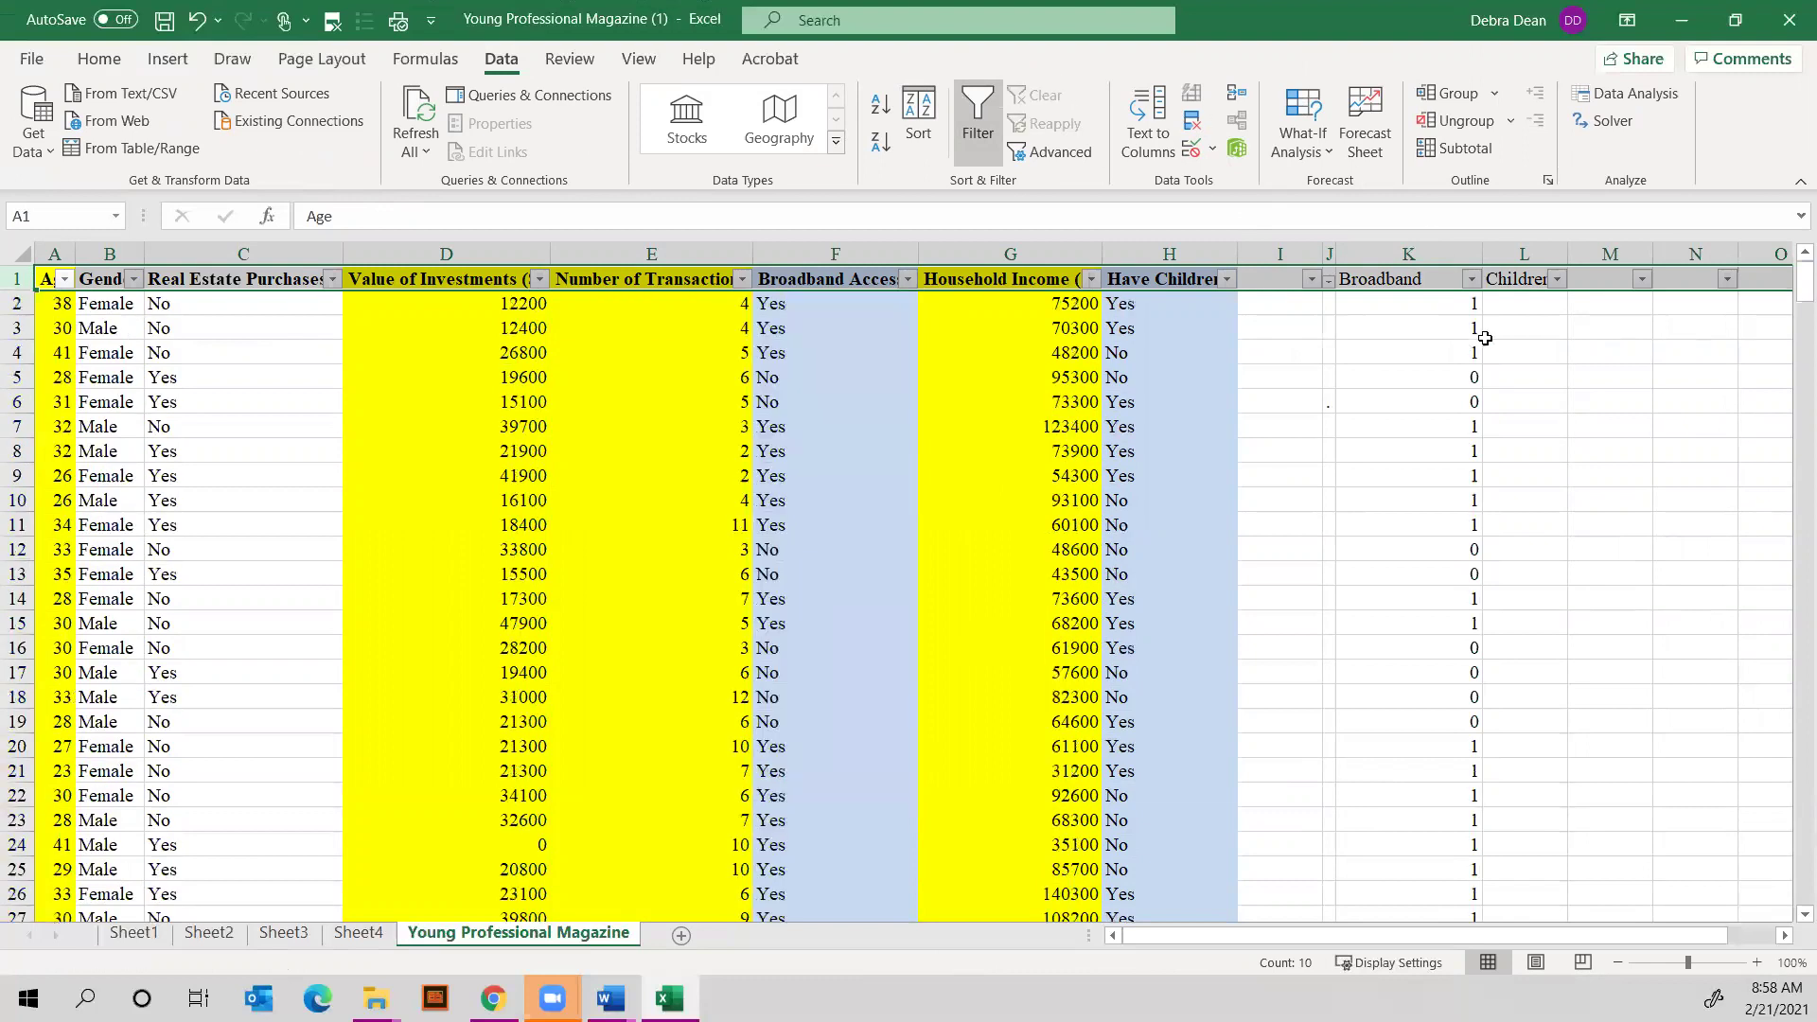
Enter the formula =IF(H2="yes",1,0) in L2 to code the Have Children? answer as 1 or 0
left_click(1525, 302)
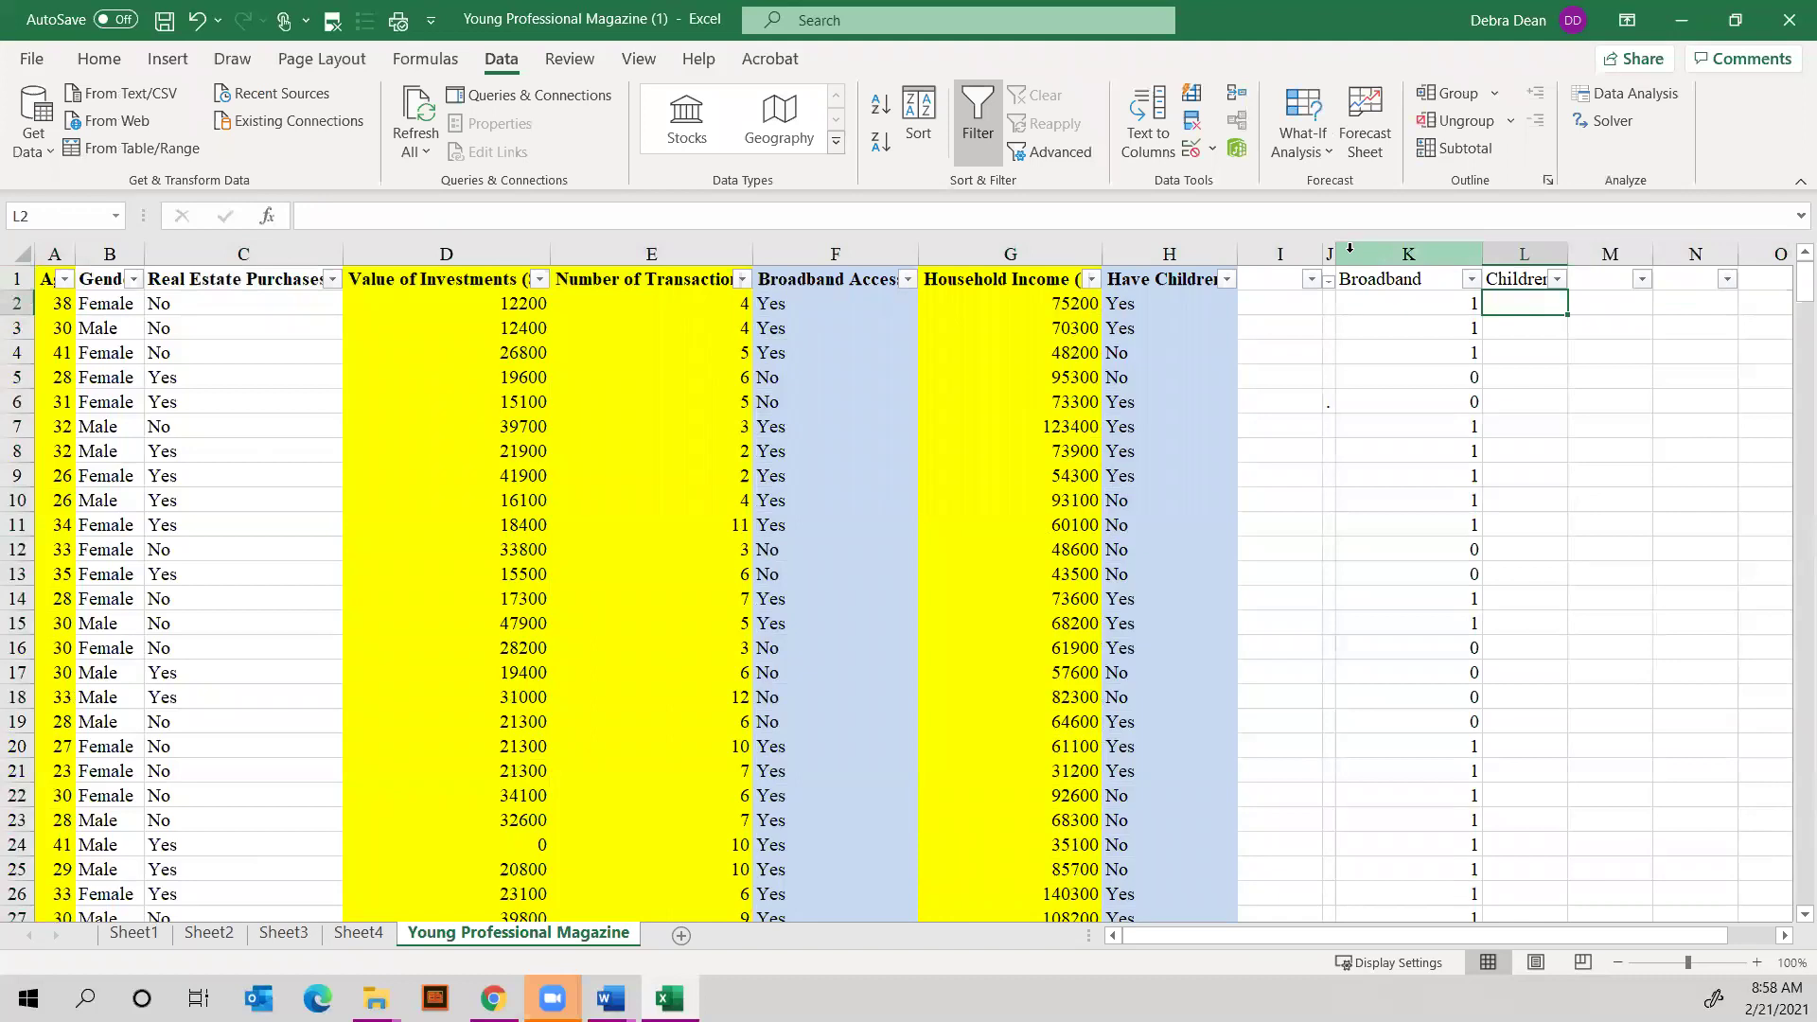
type("=if")
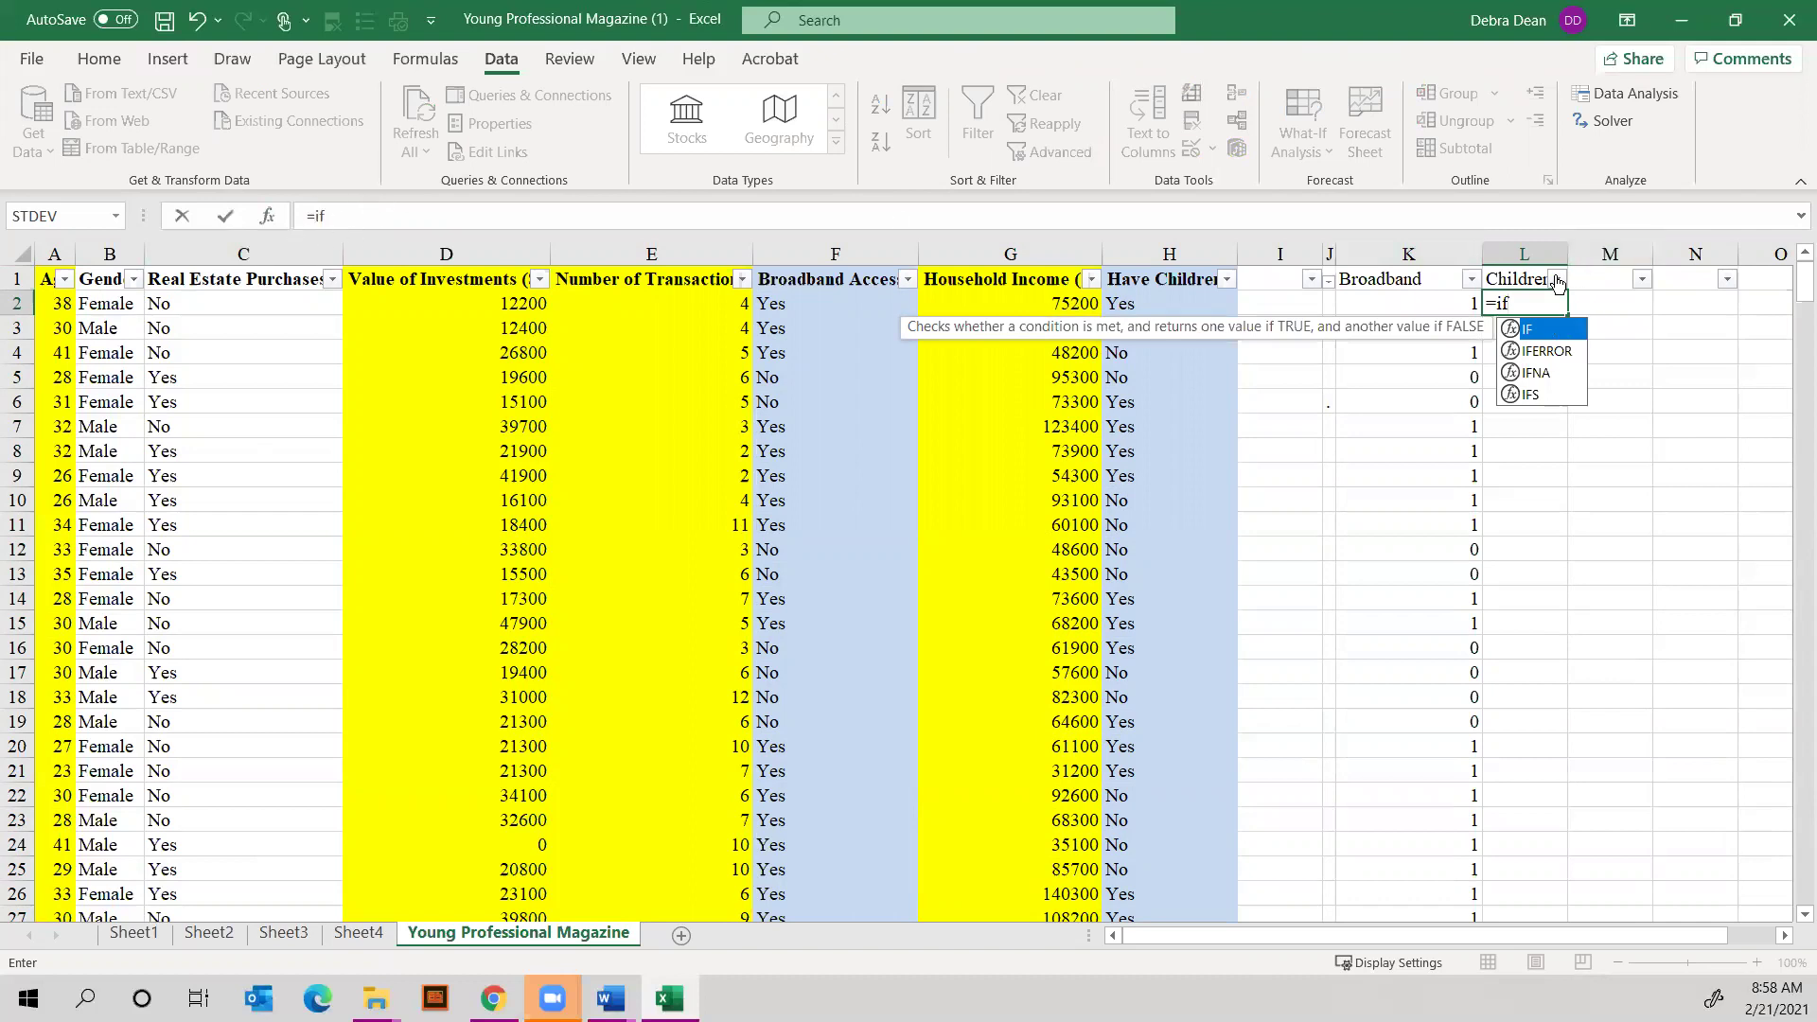
type("(")
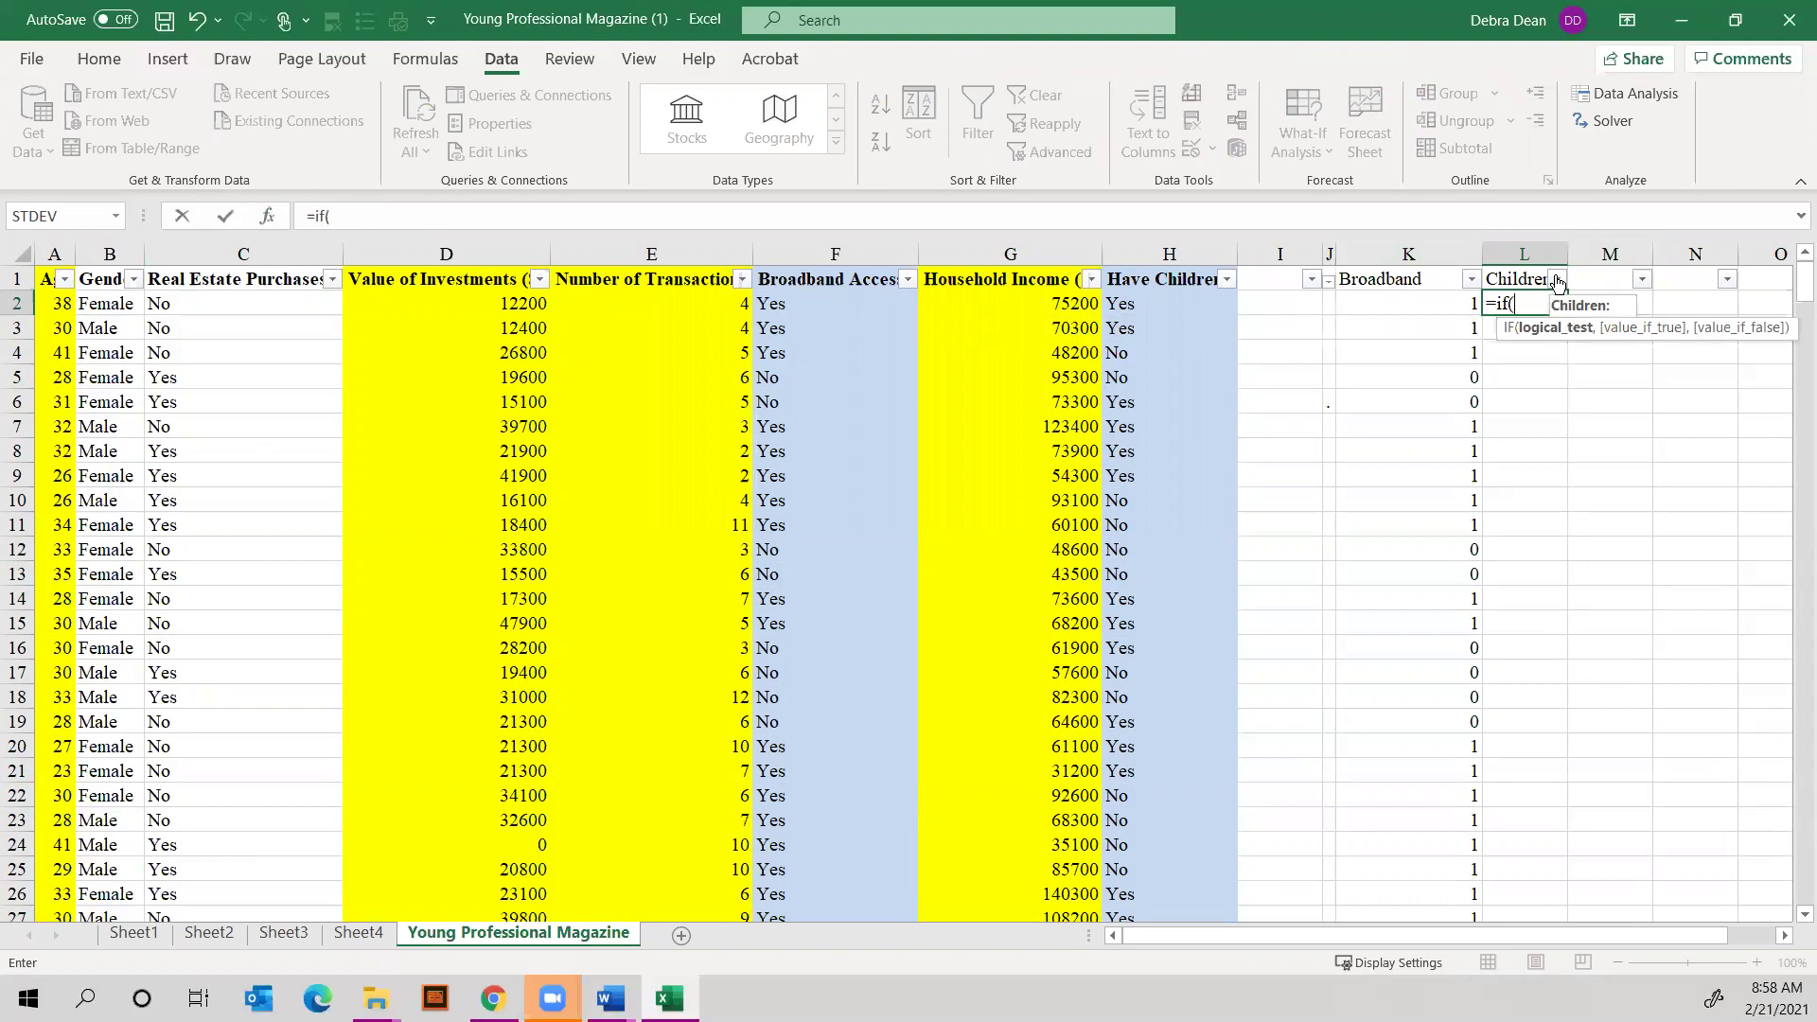
type("h2=")
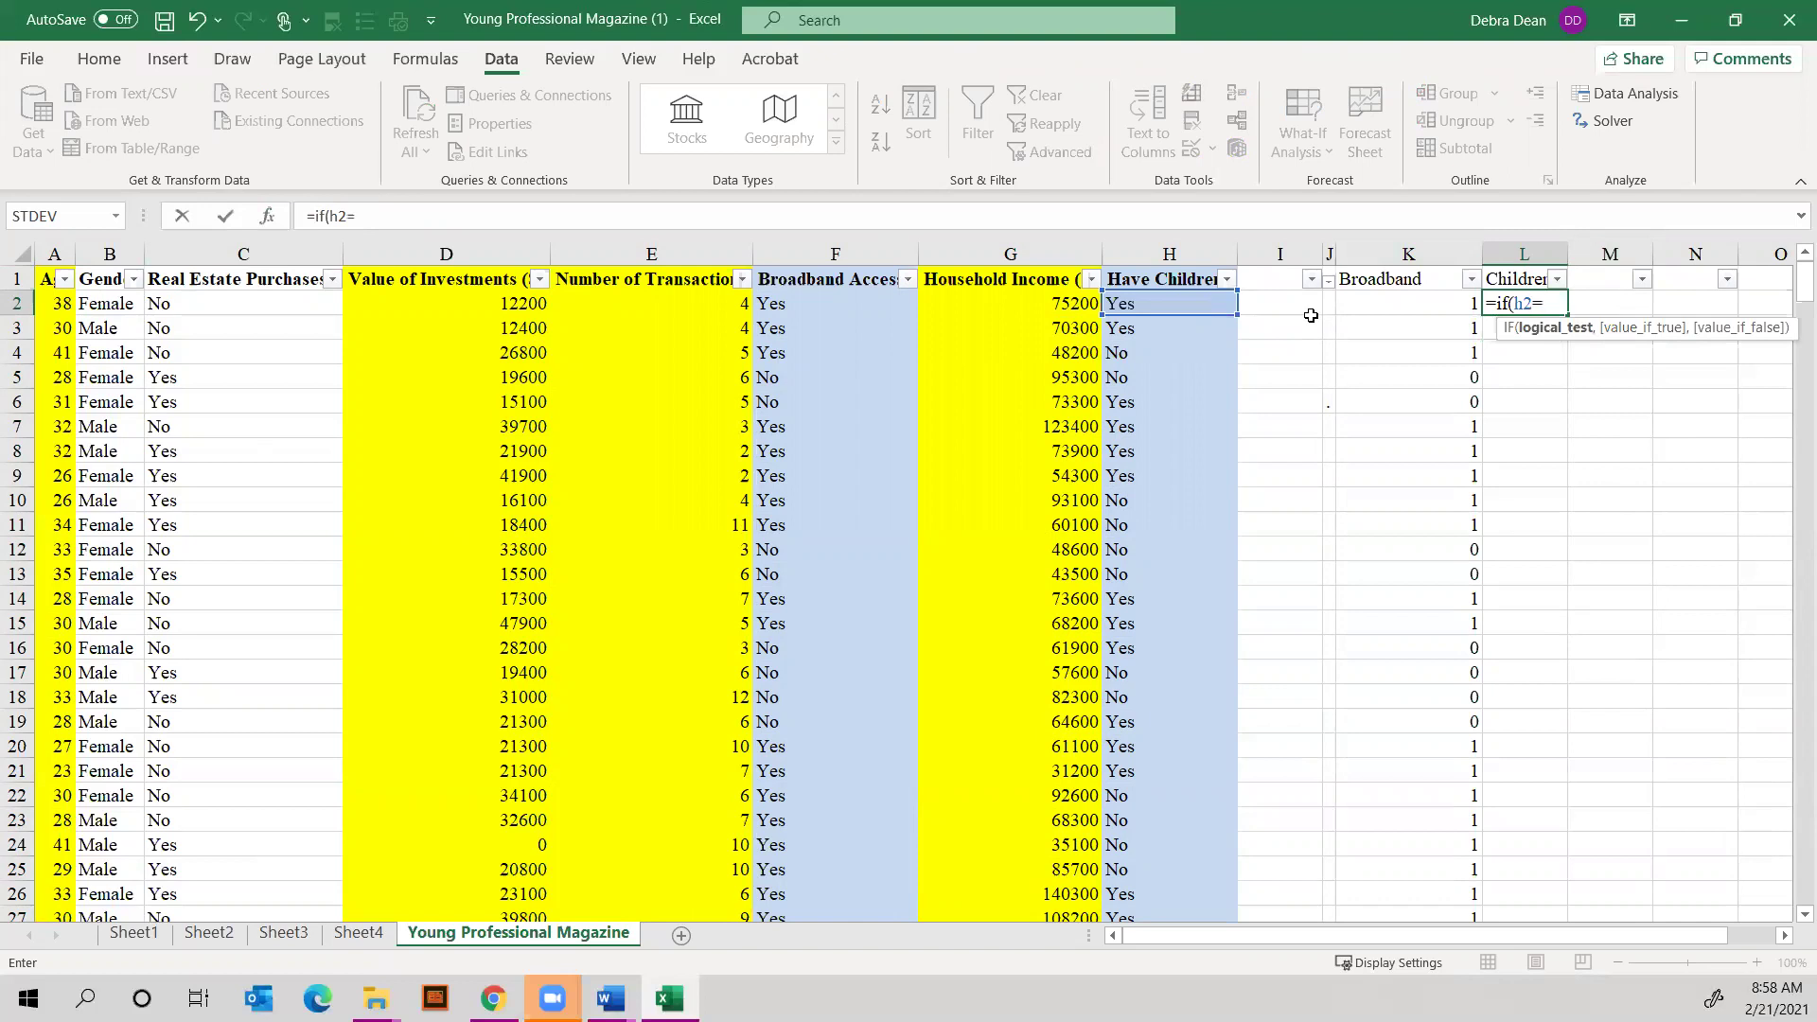
type("\"yes\",")
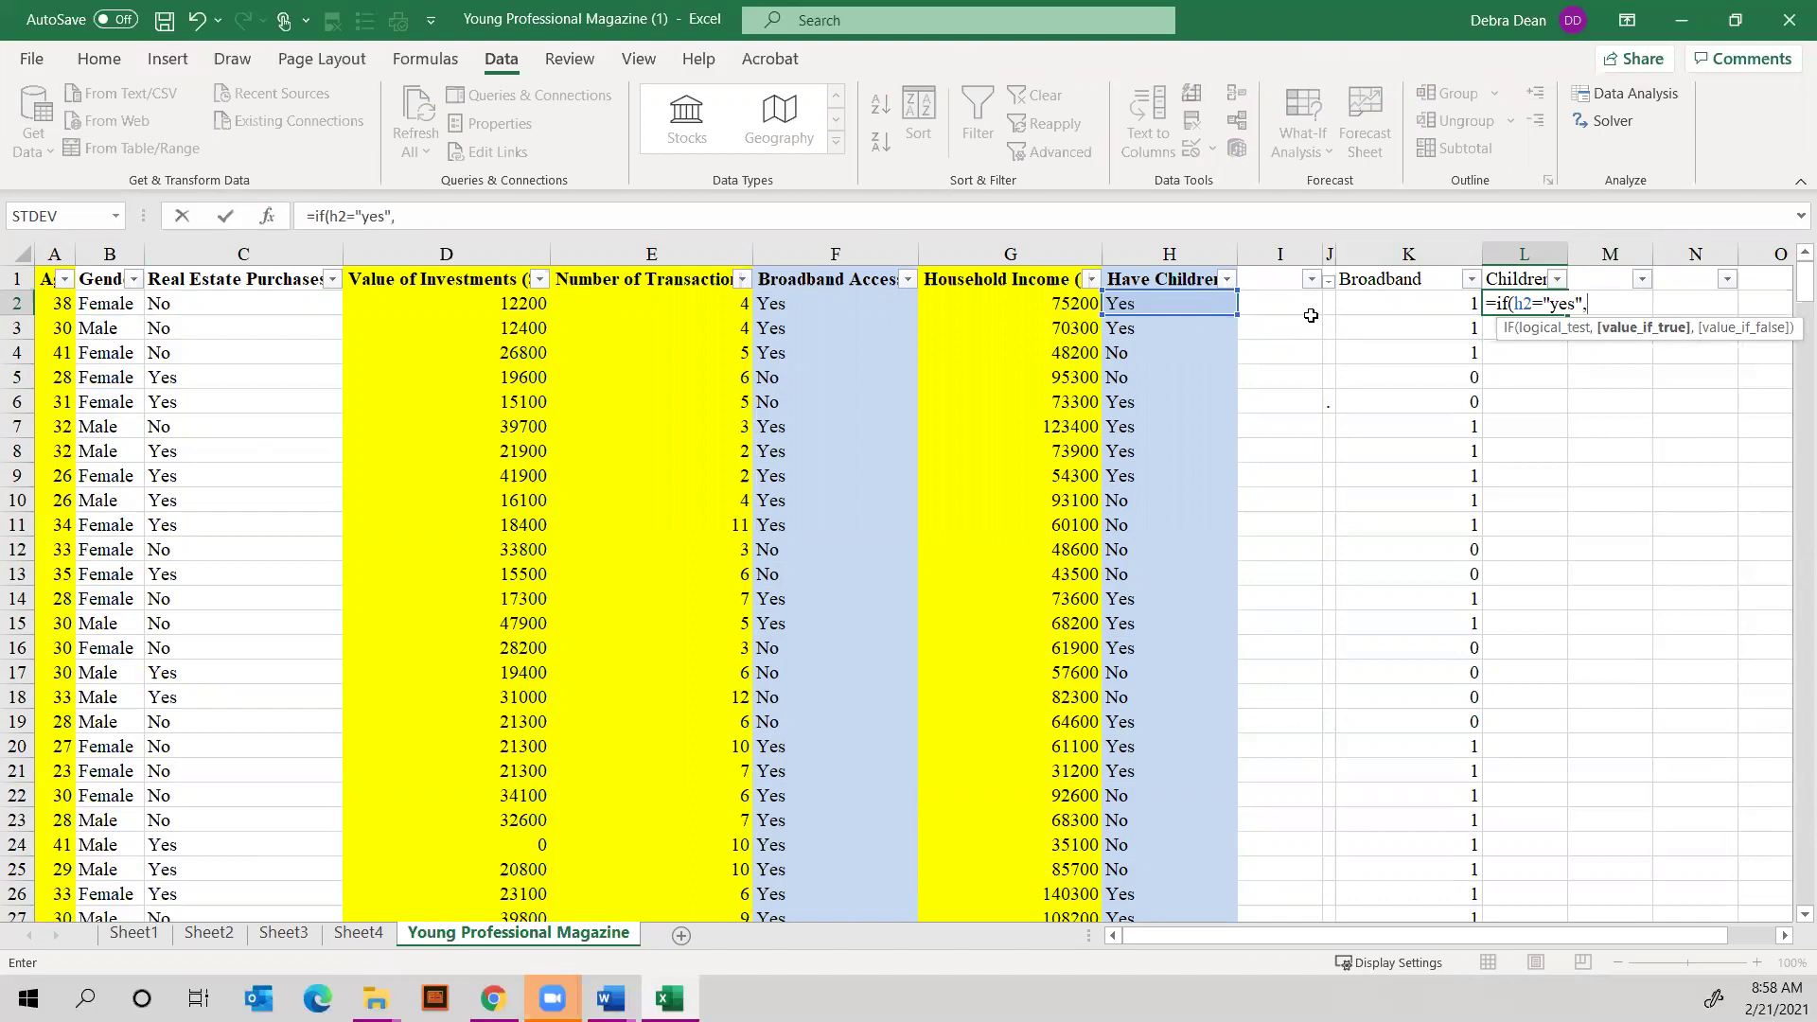
type("1,")
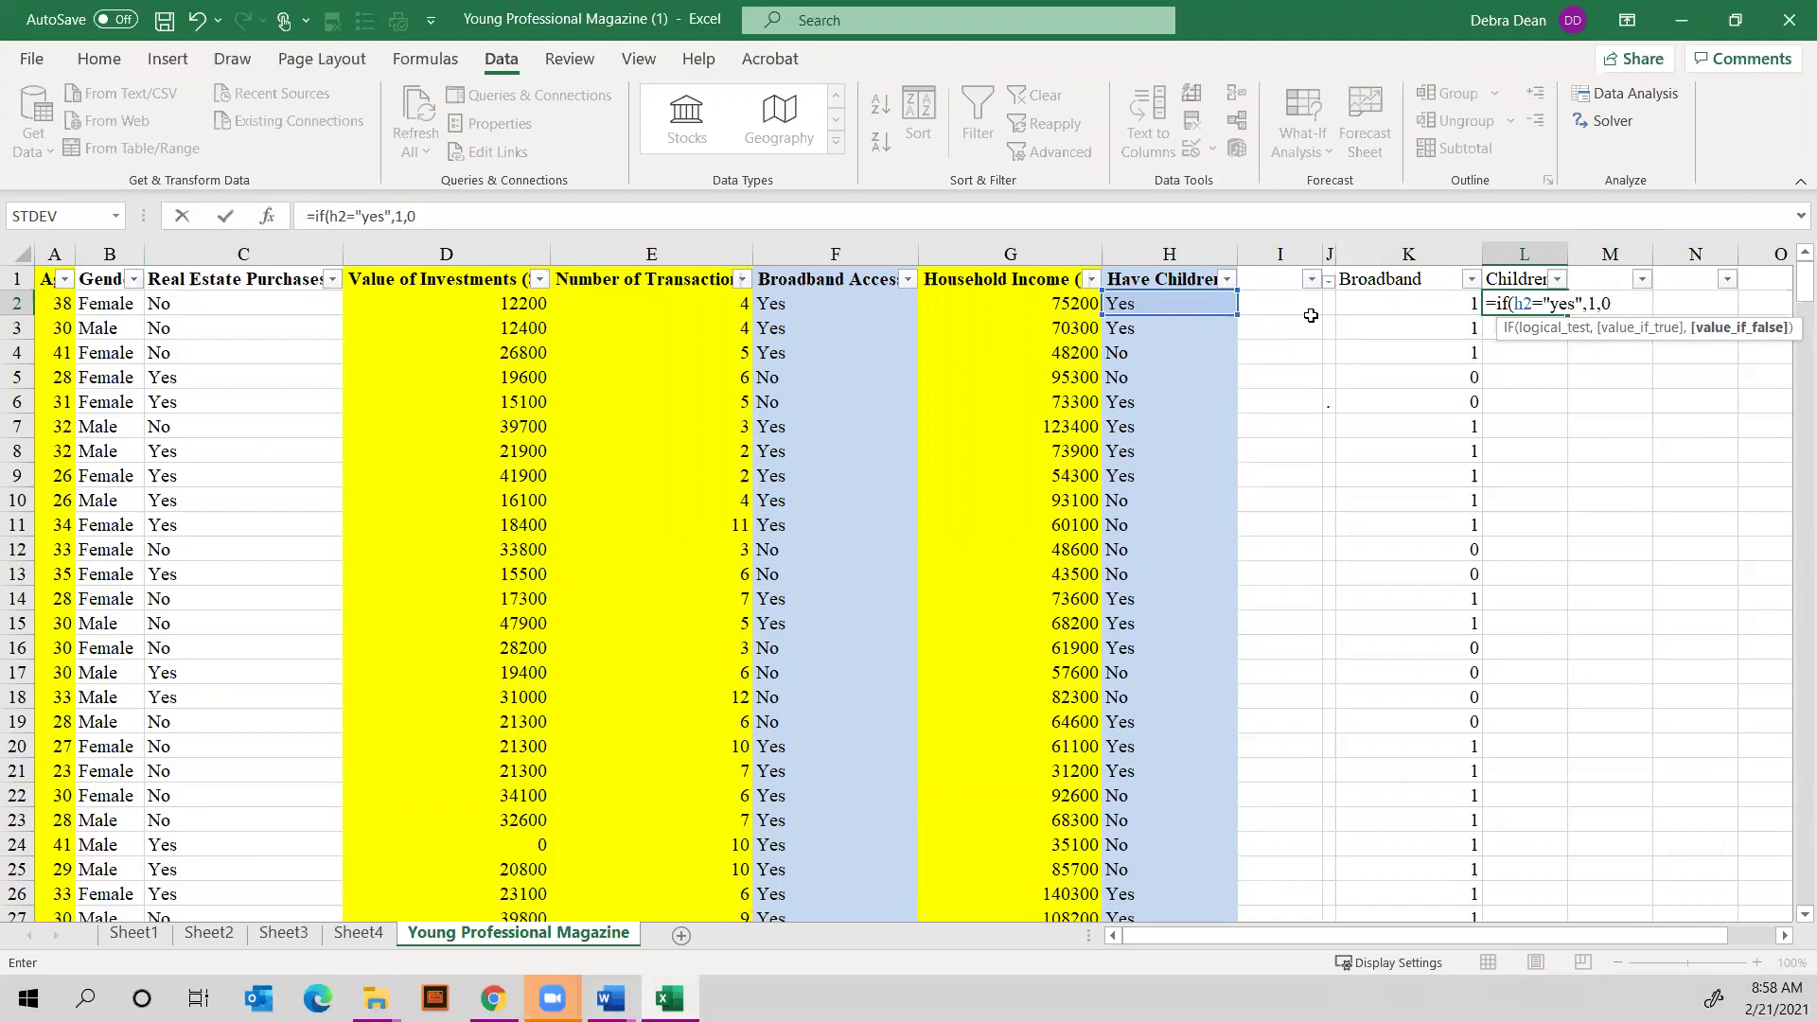
type("0)")
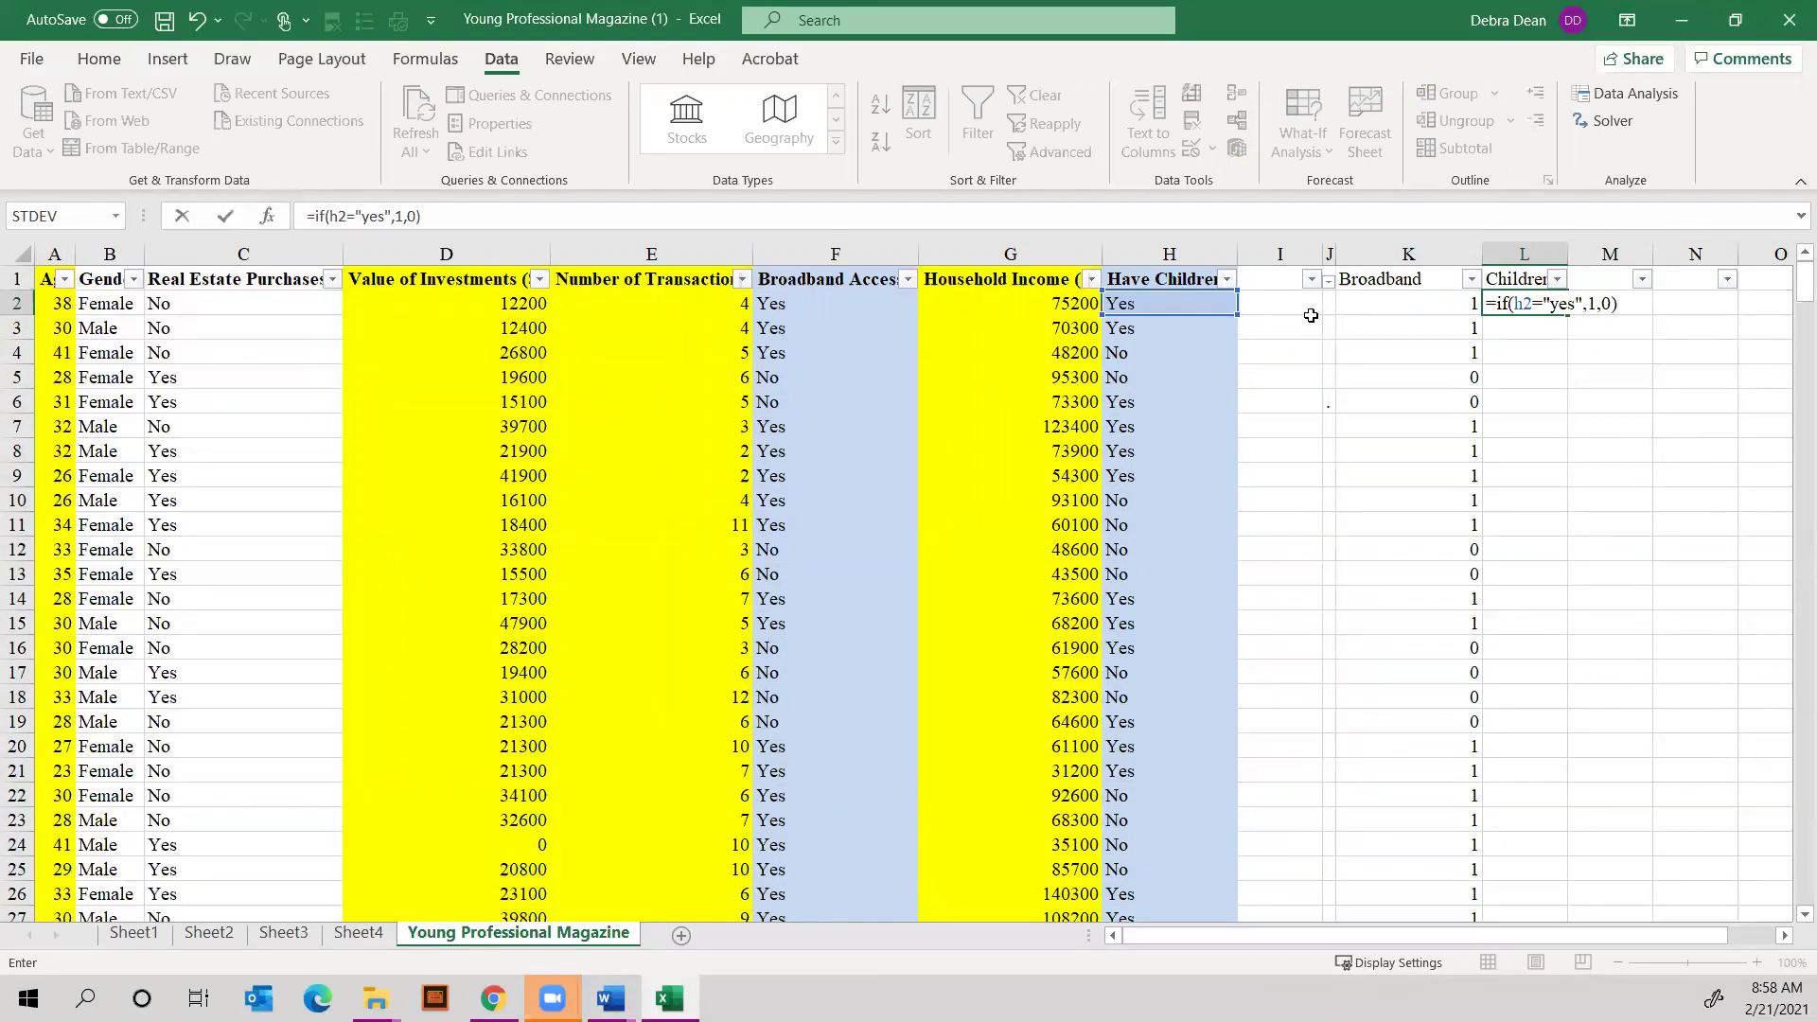
key("Return")
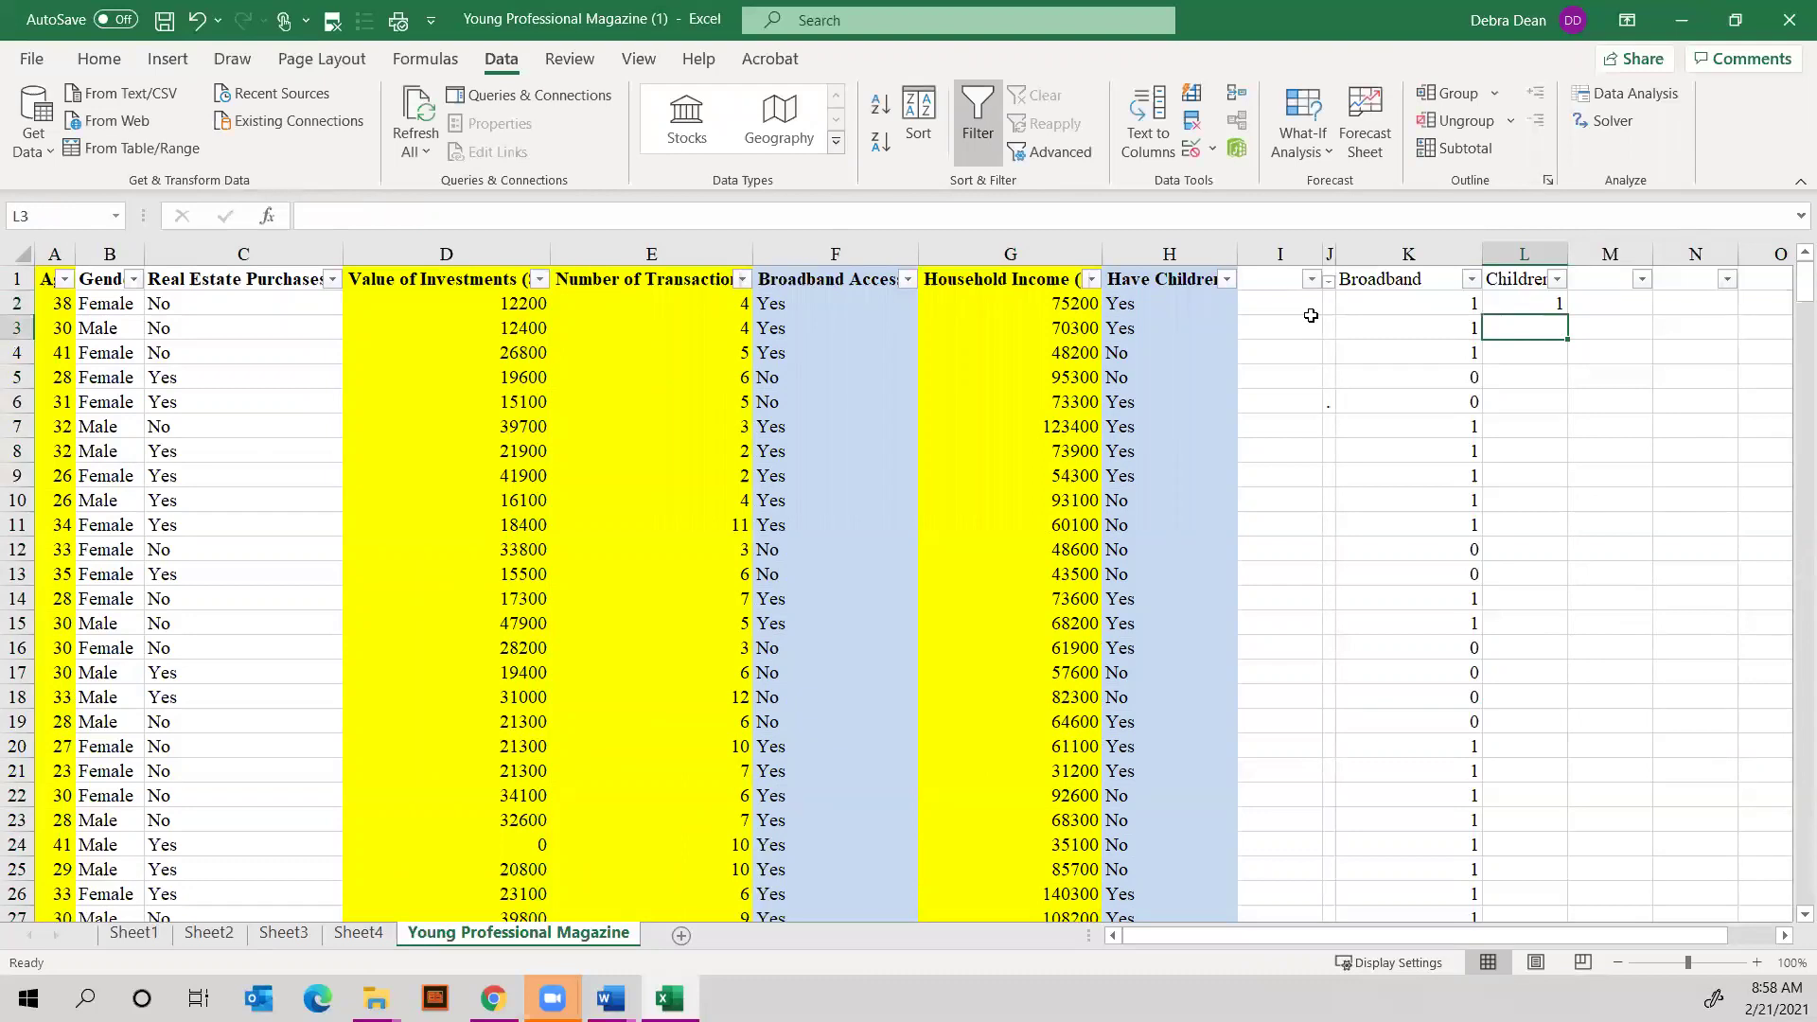
Fill the L2 formula down the Children column through the last data row
left_click(1562, 304)
double_click(1570, 314)
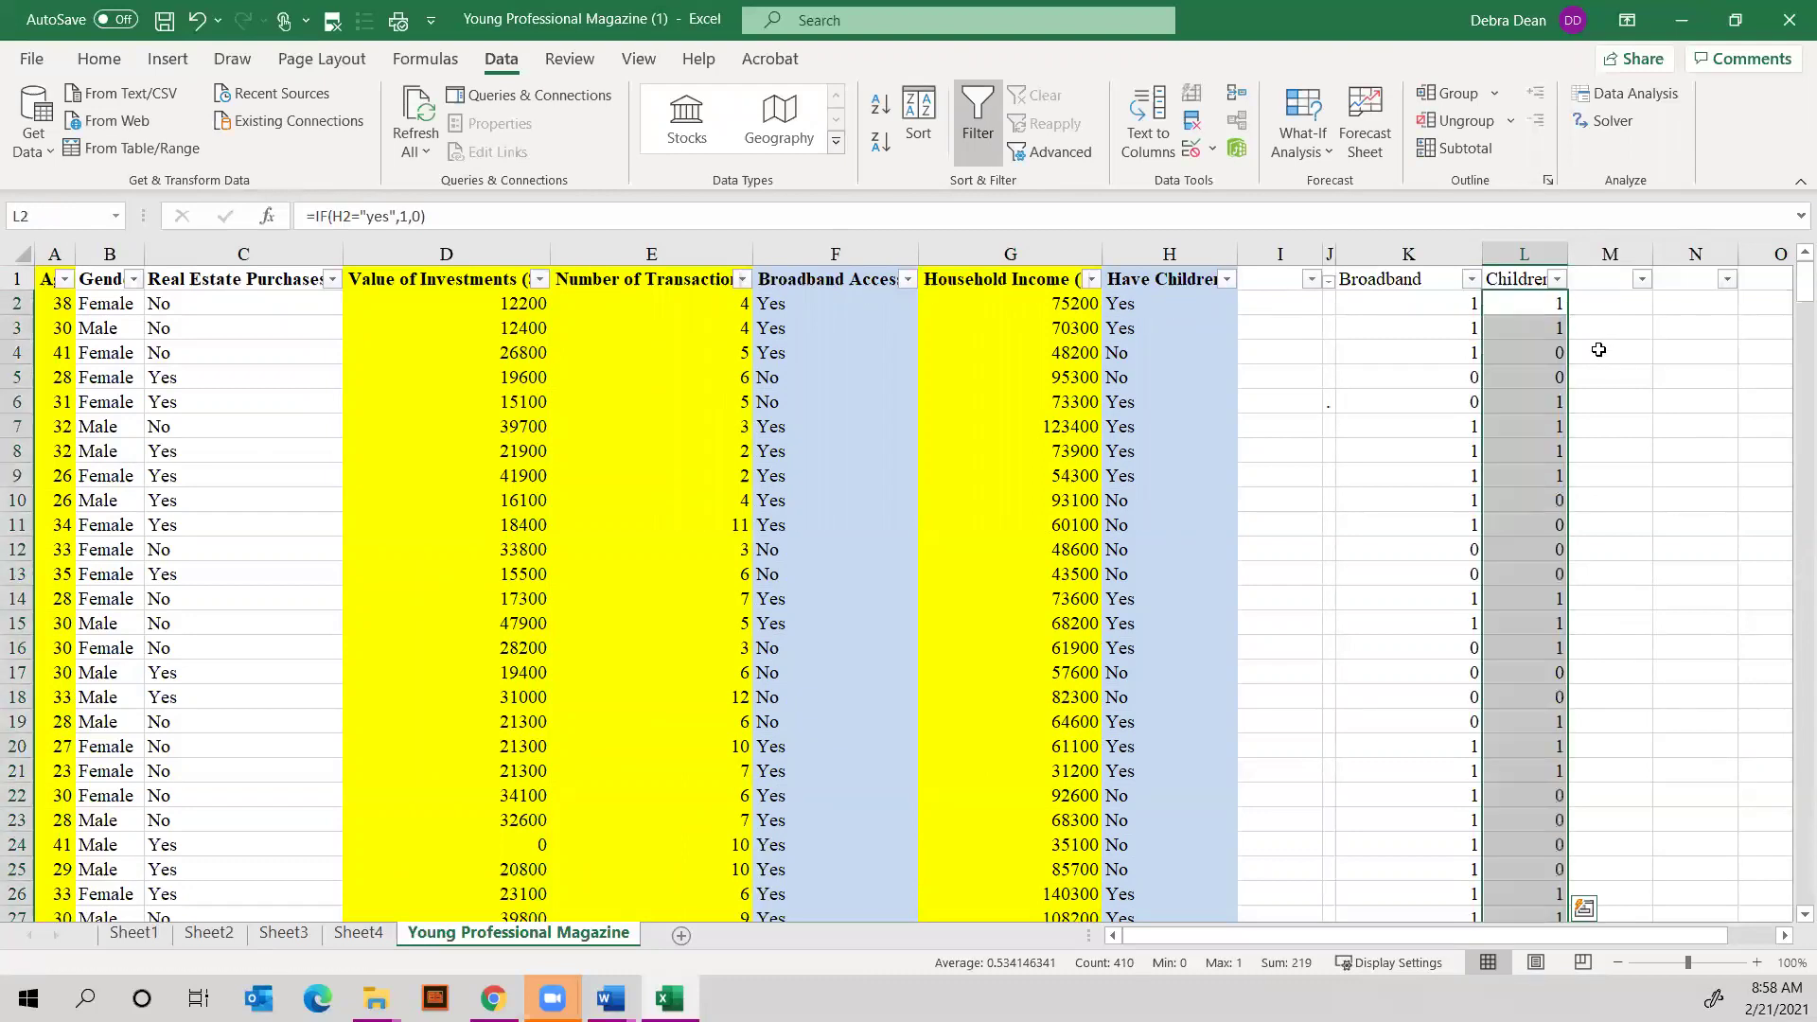
left_click(1534, 307)
Filter the Children column to show only 1 and check which answers remain in the Have Children? column
left_click(1557, 280)
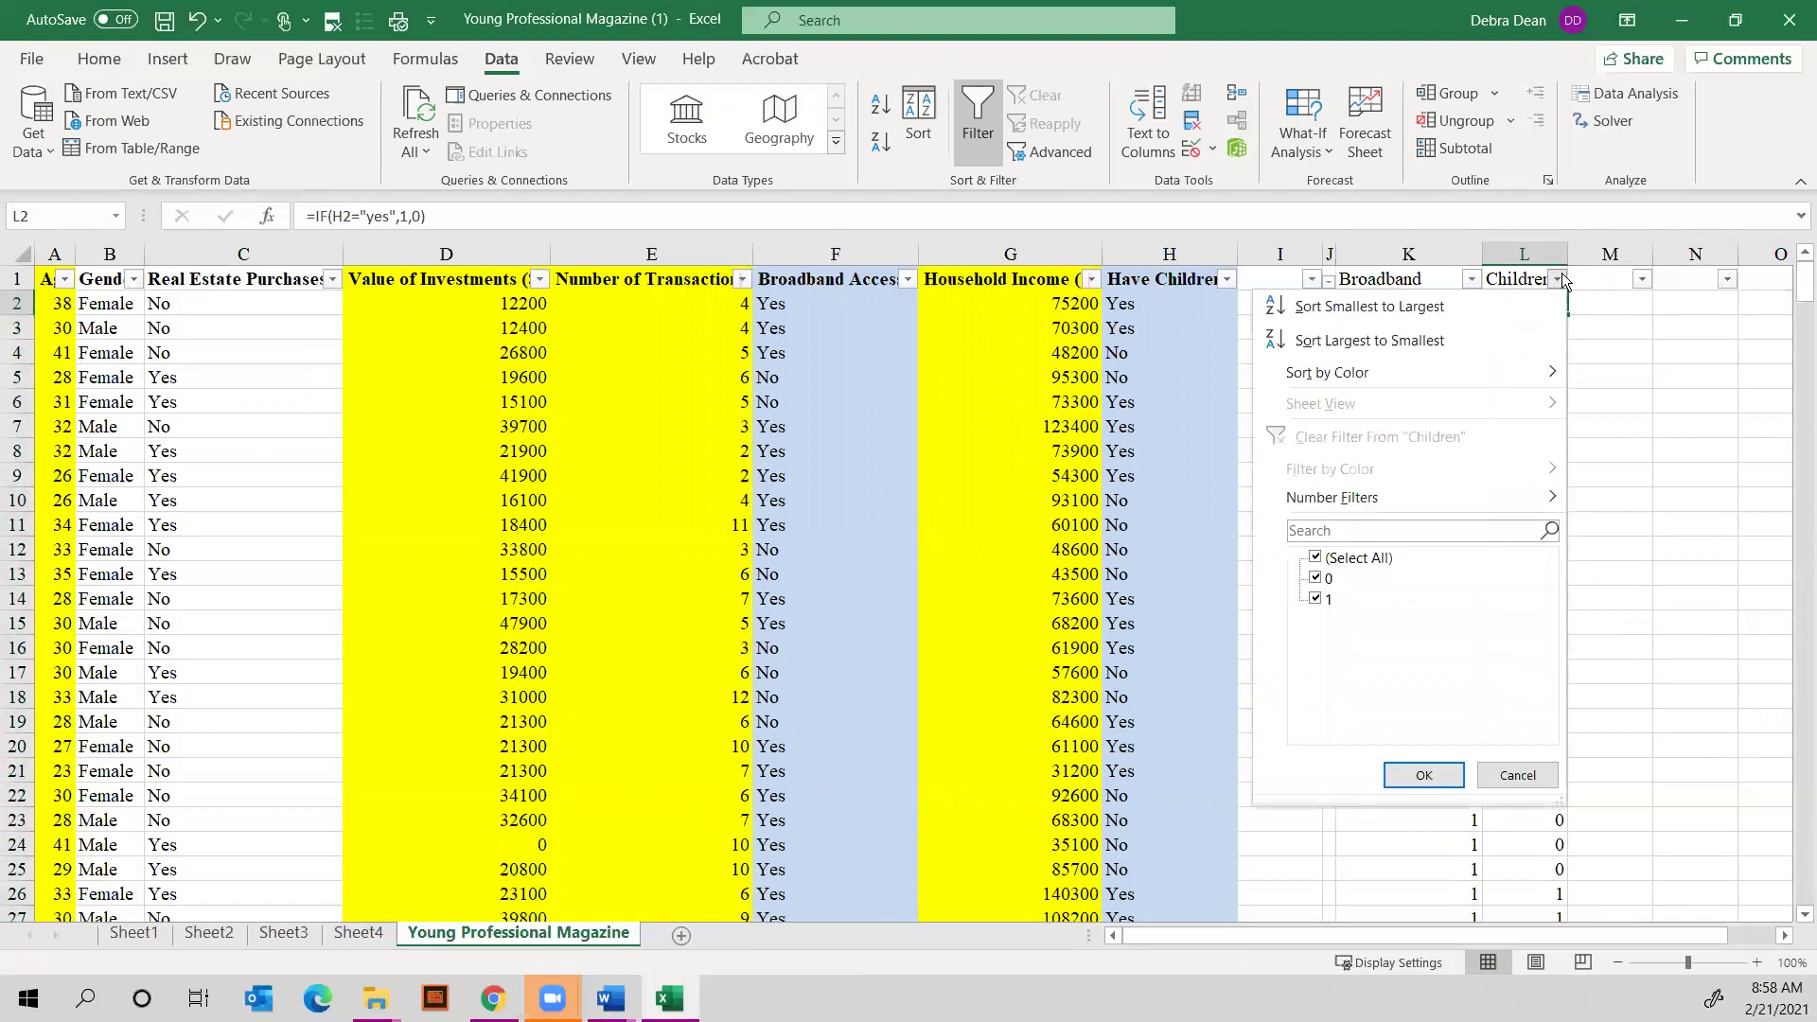
left_click(1328, 559)
left_click(1326, 600)
left_click(1423, 775)
left_click(1156, 254)
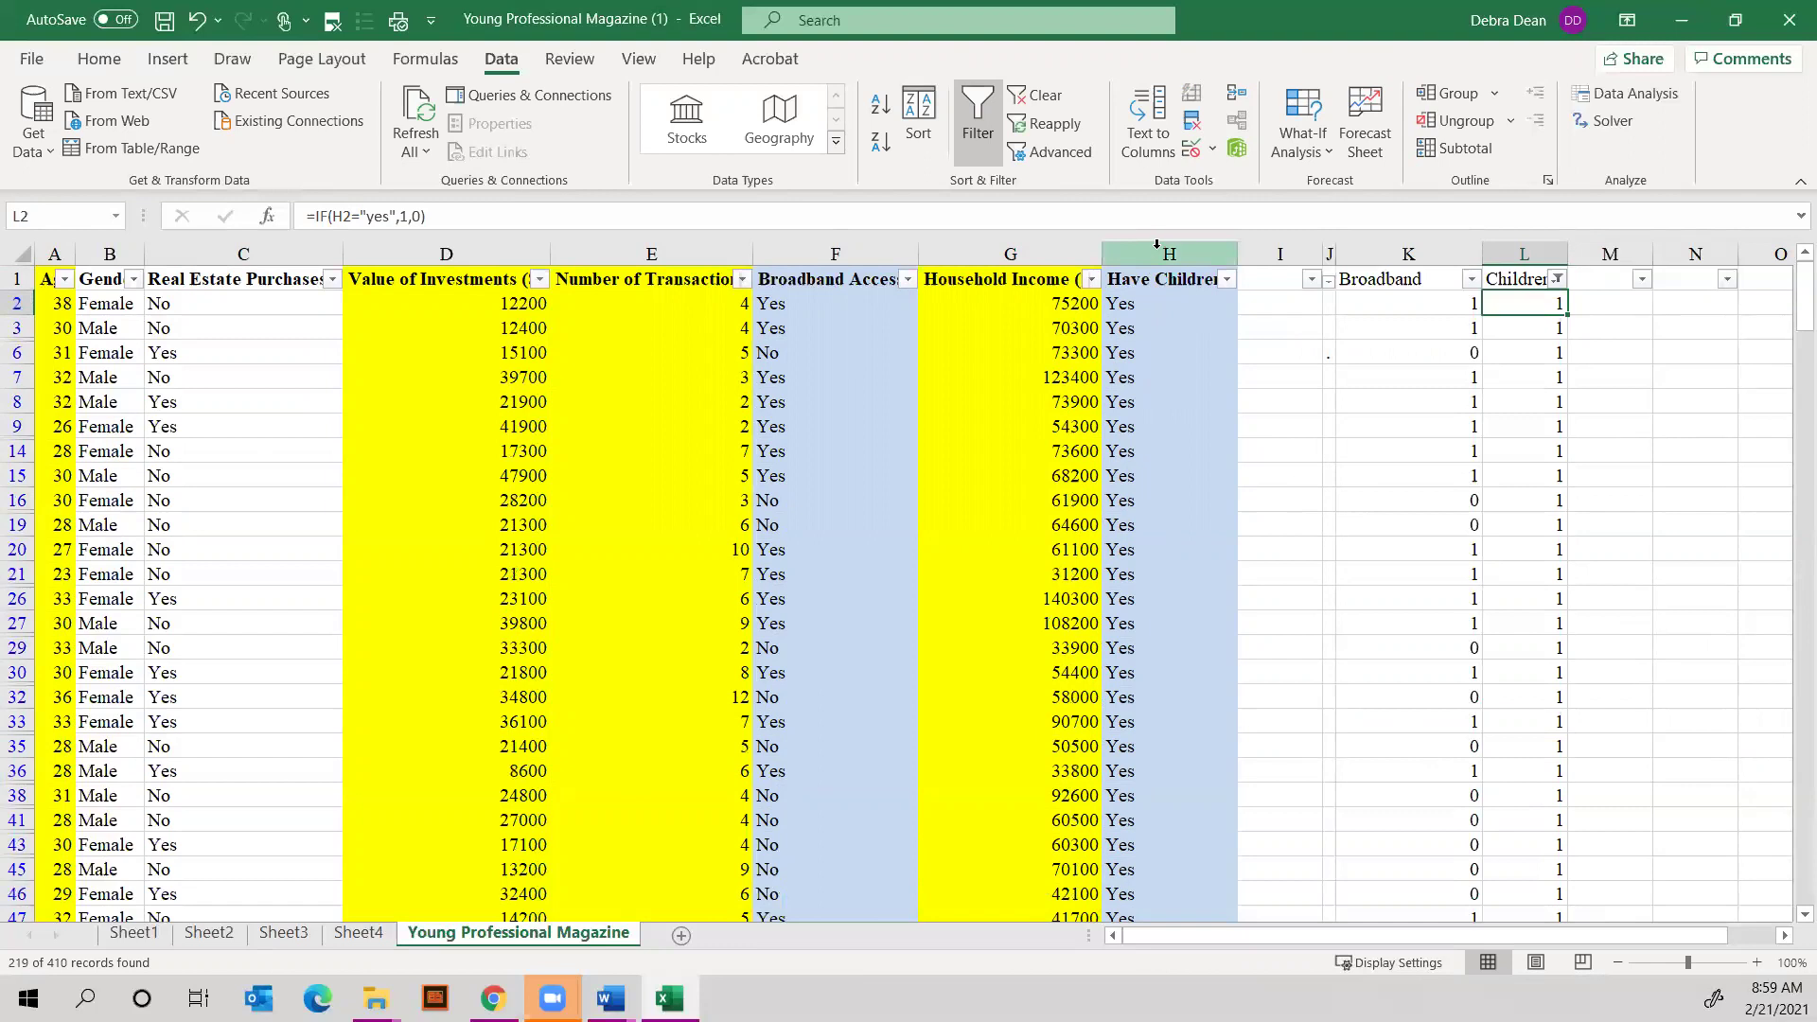
left_click(1227, 283)
left_click(1227, 283)
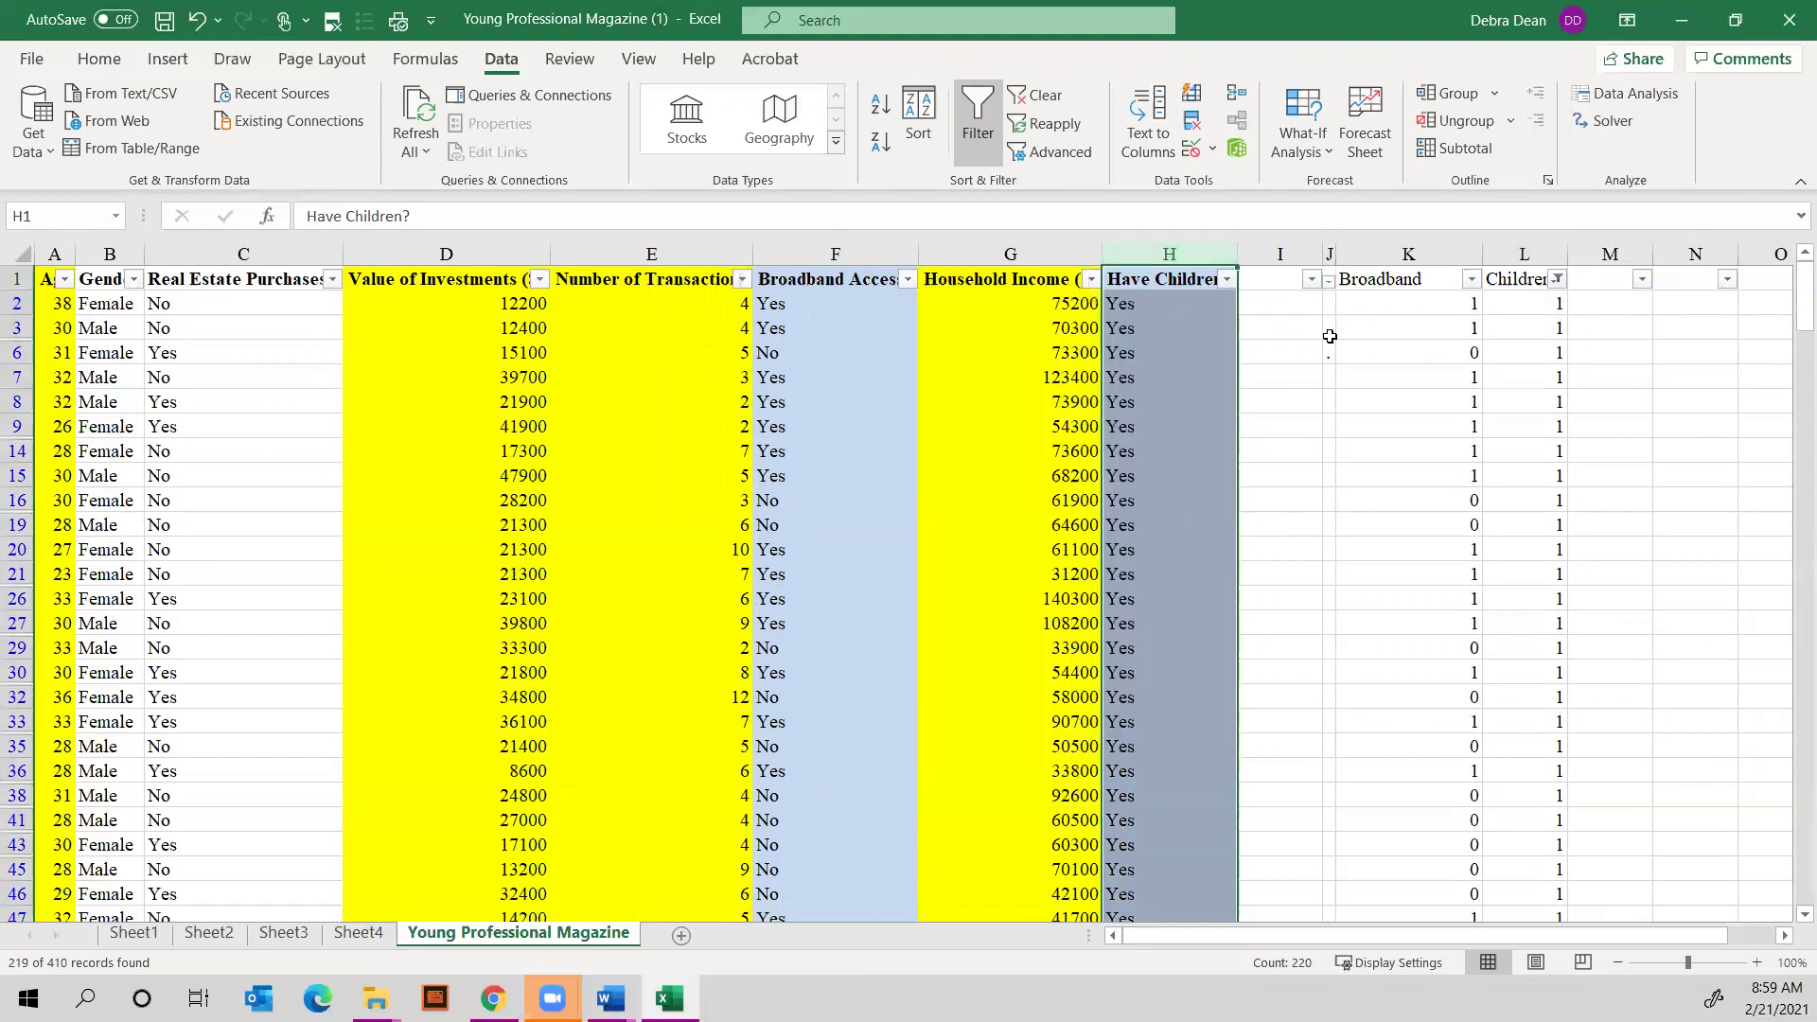
Filter the Children column to show only 0, check the remaining Have Children? answers, and clear the filter
left_click(1558, 279)
left_click(1327, 579)
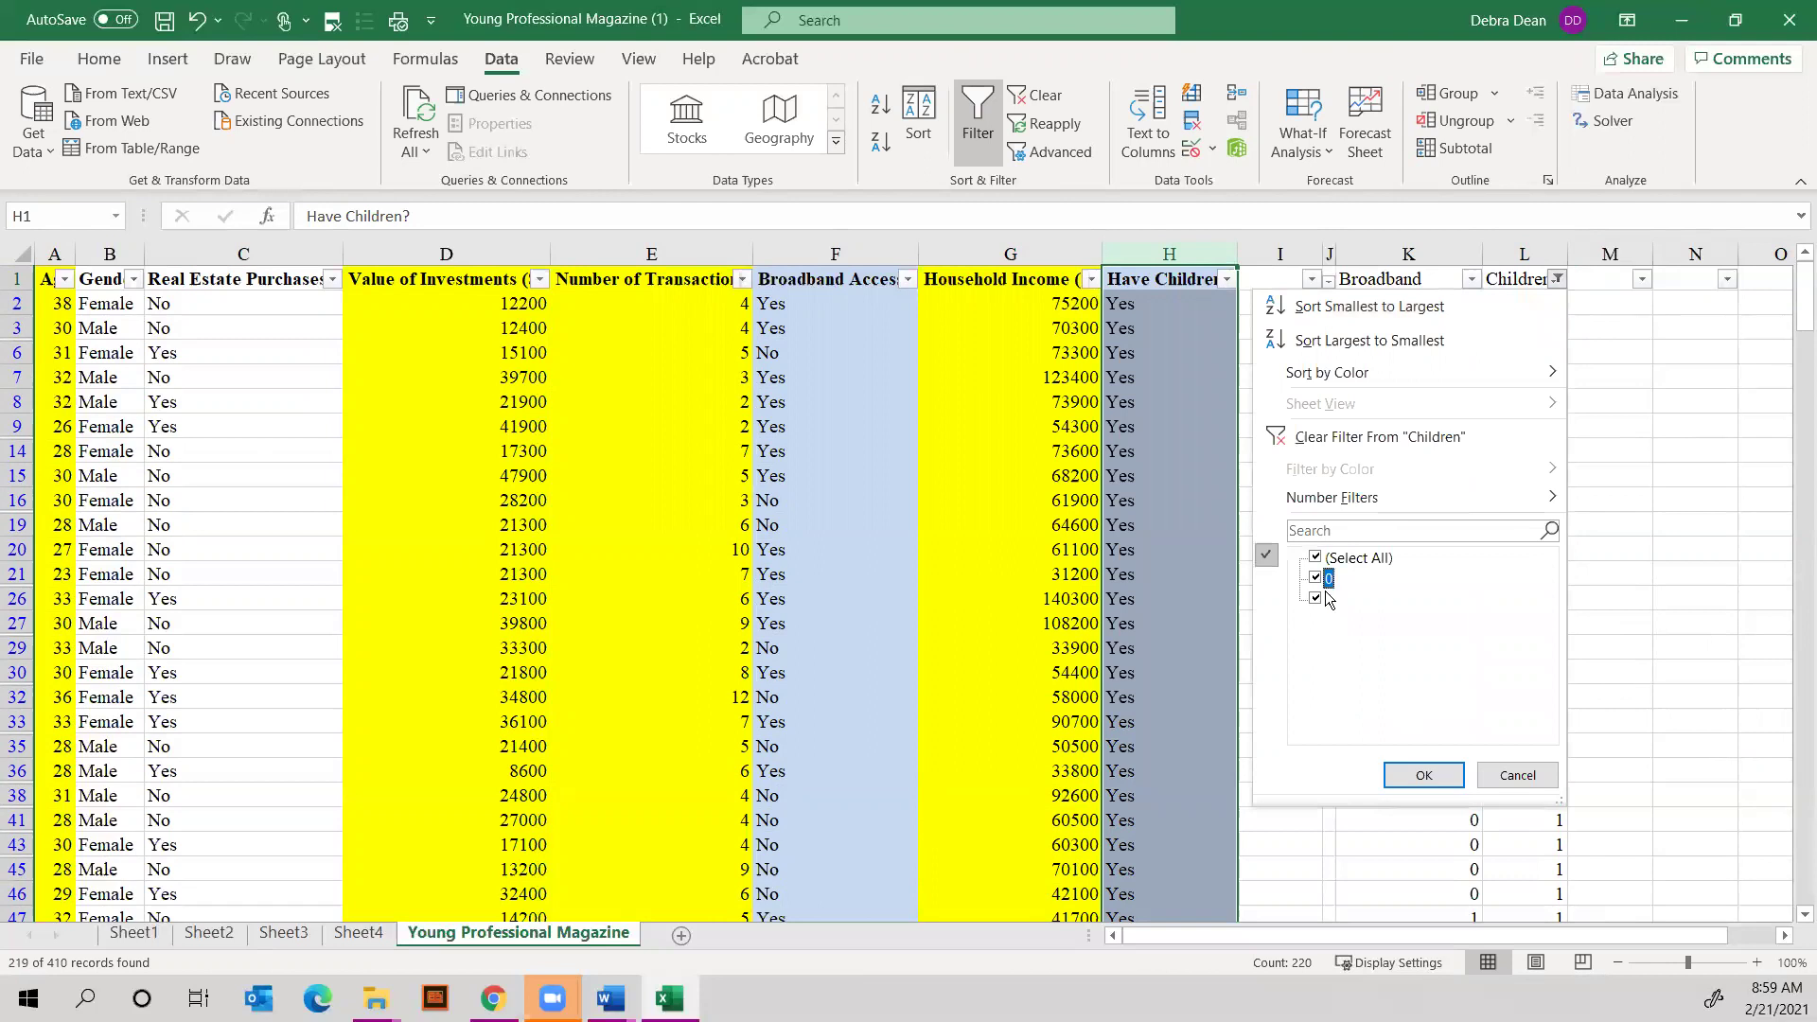
left_click(1435, 776)
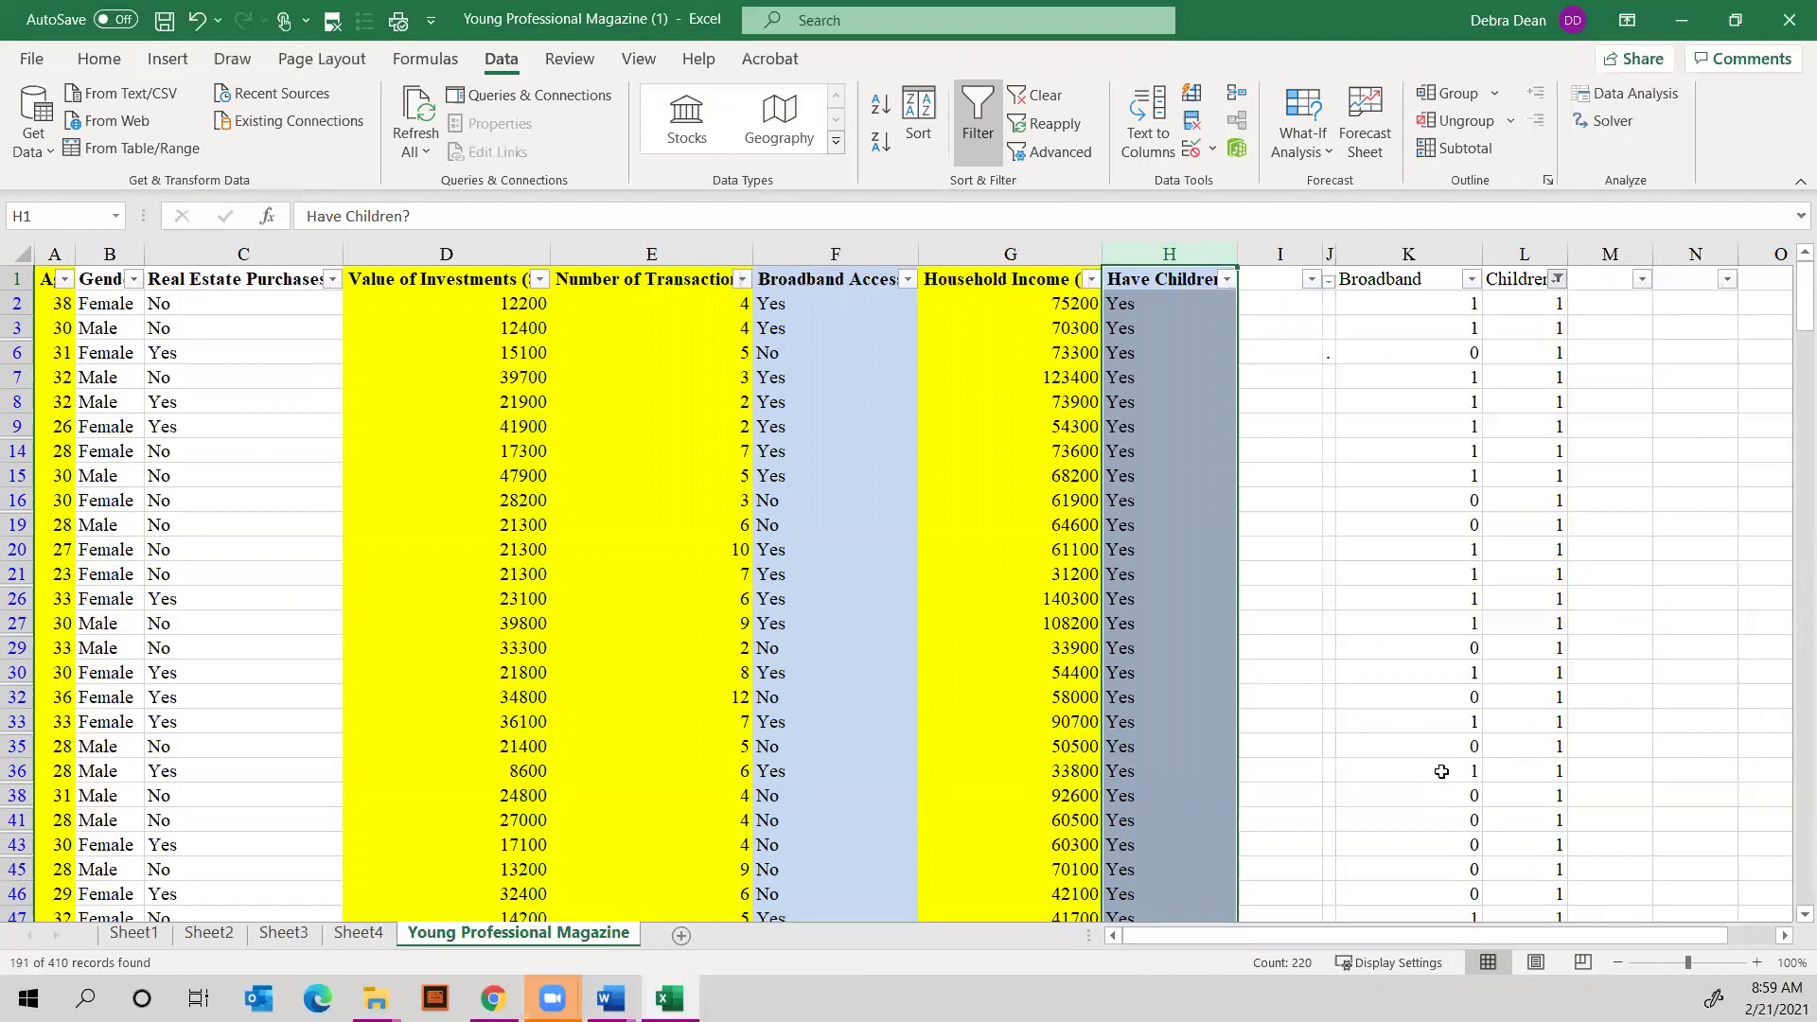
left_click(1228, 280)
key("Escape")
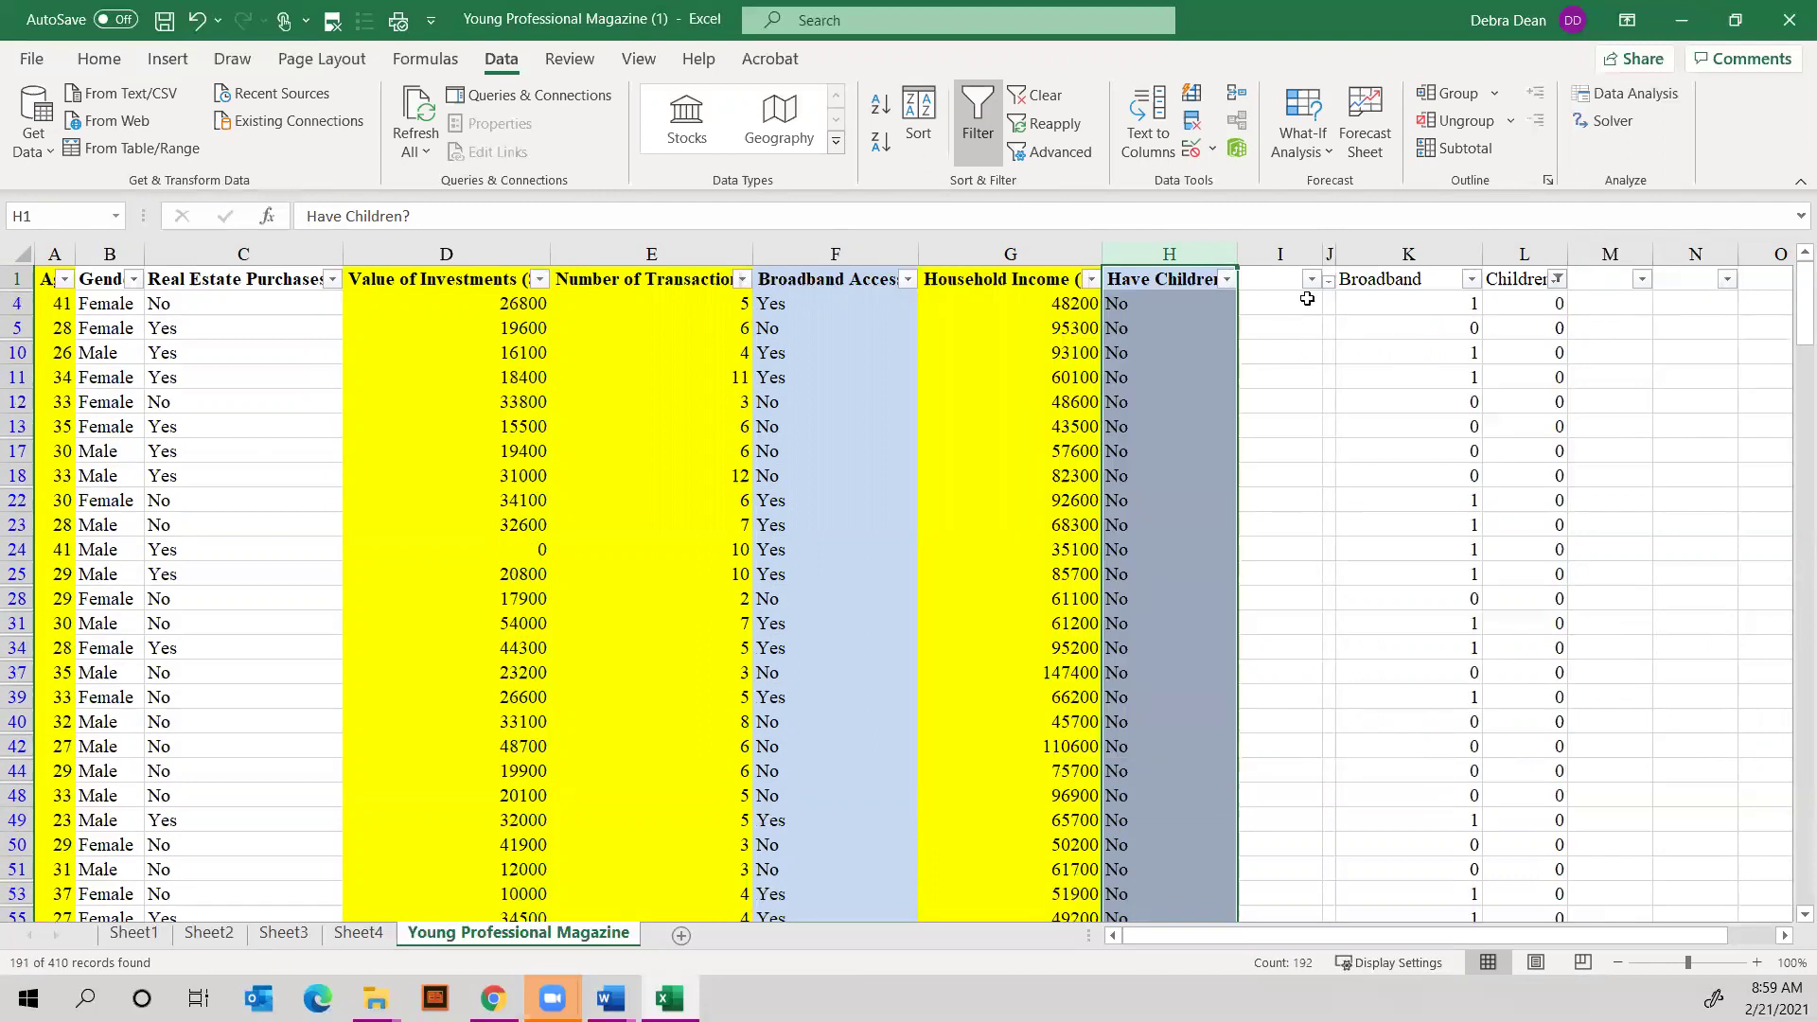
left_click(1054, 95)
left_click(1382, 401)
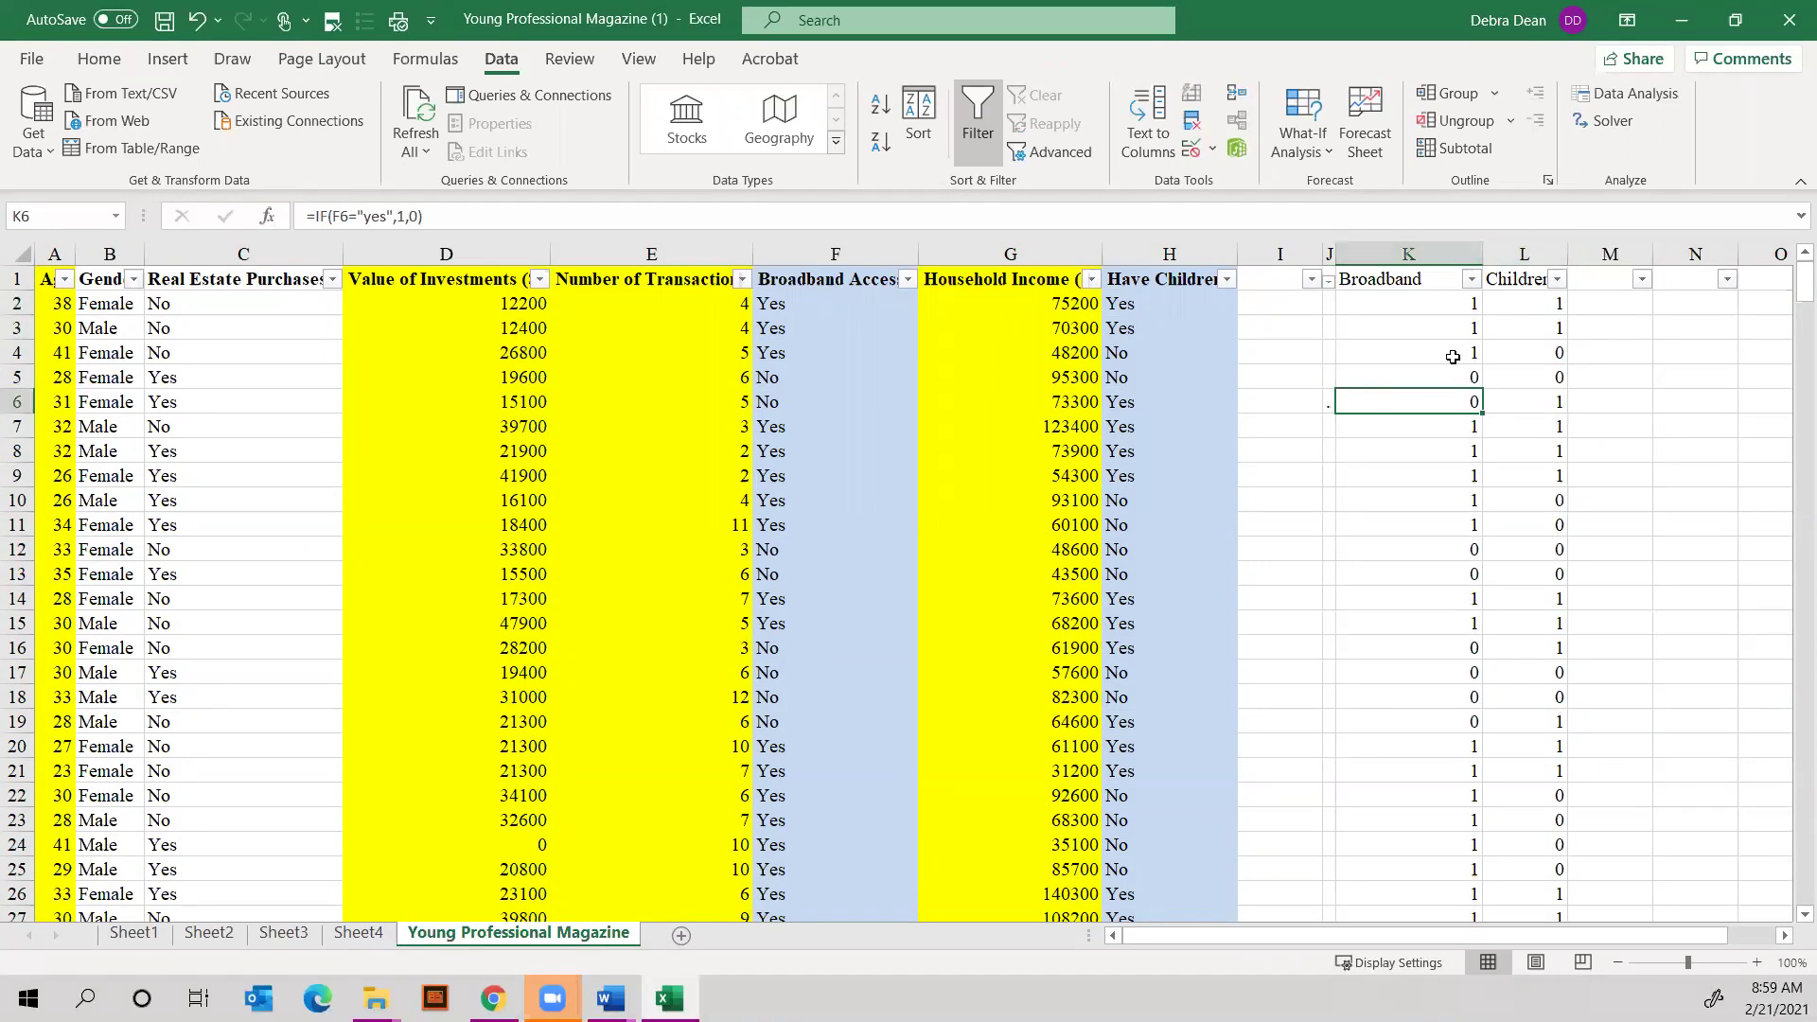
Generate descriptive statistics for column K (Broadband) on a new worksheet, with labels, summary statistics and 95% confidence level, and fit the output column widths
left_click(1431, 278)
key("ctrl+shift+Down")
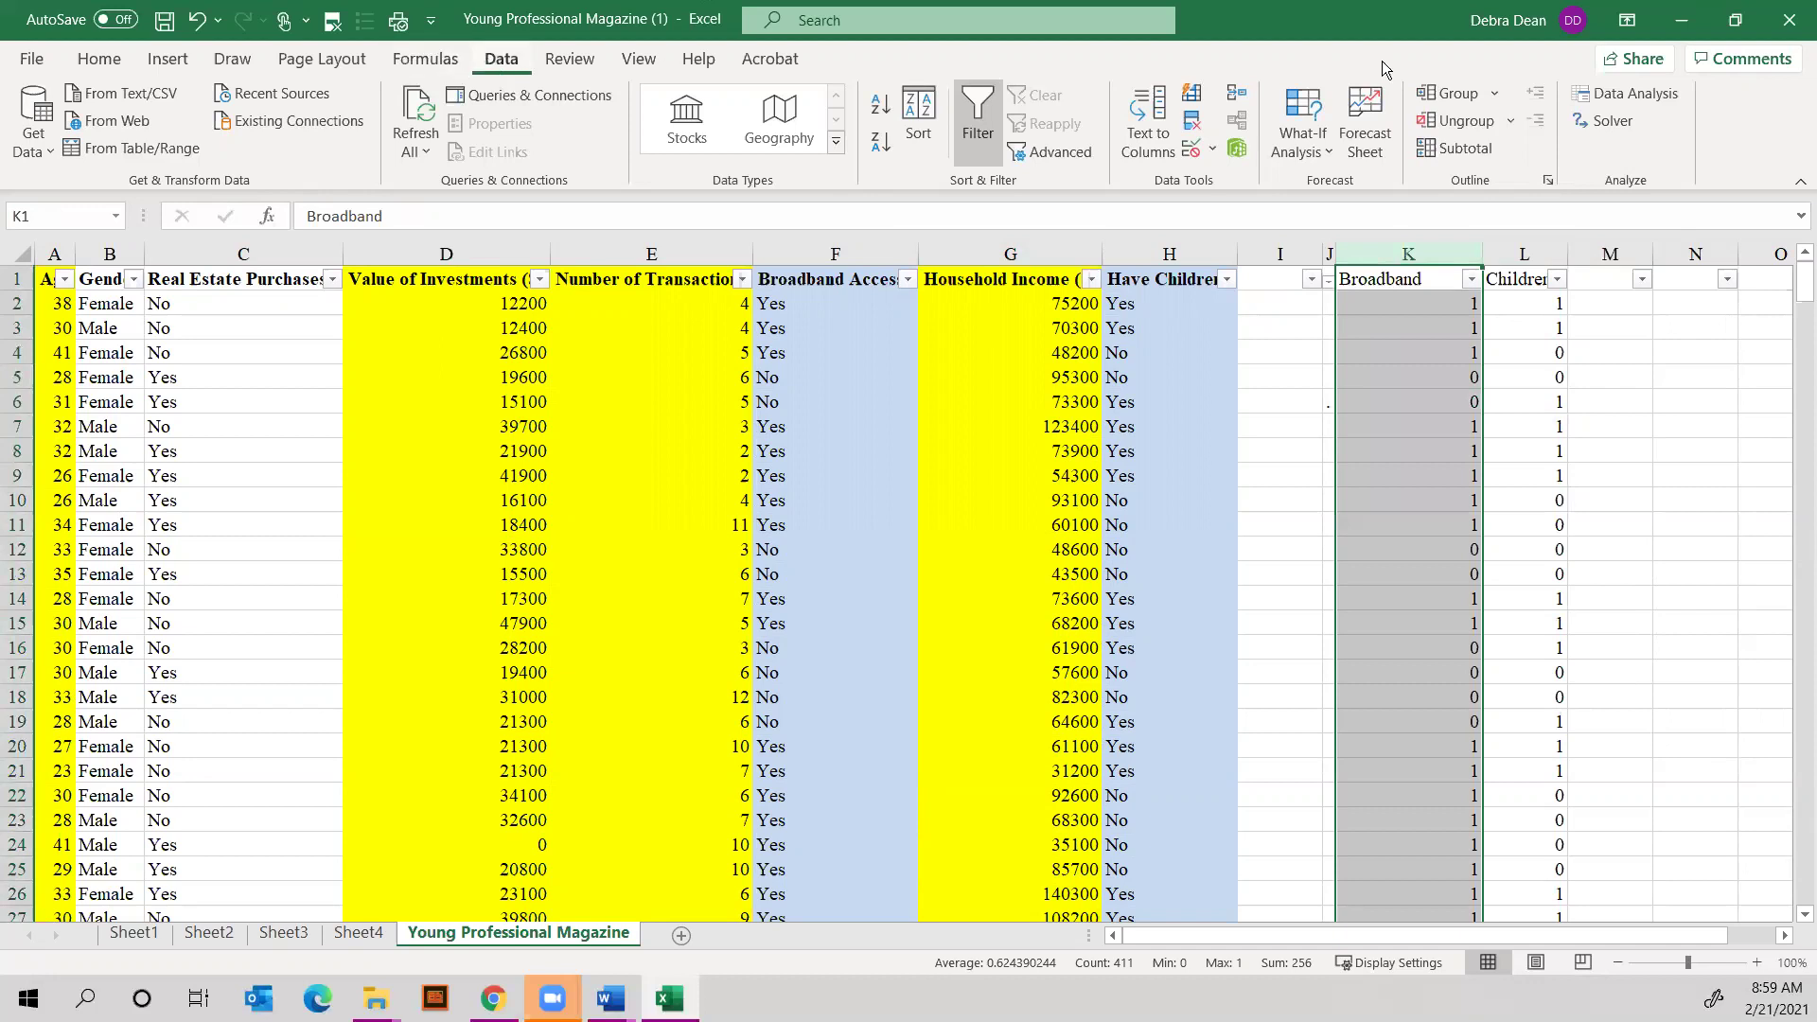
left_click(1621, 92)
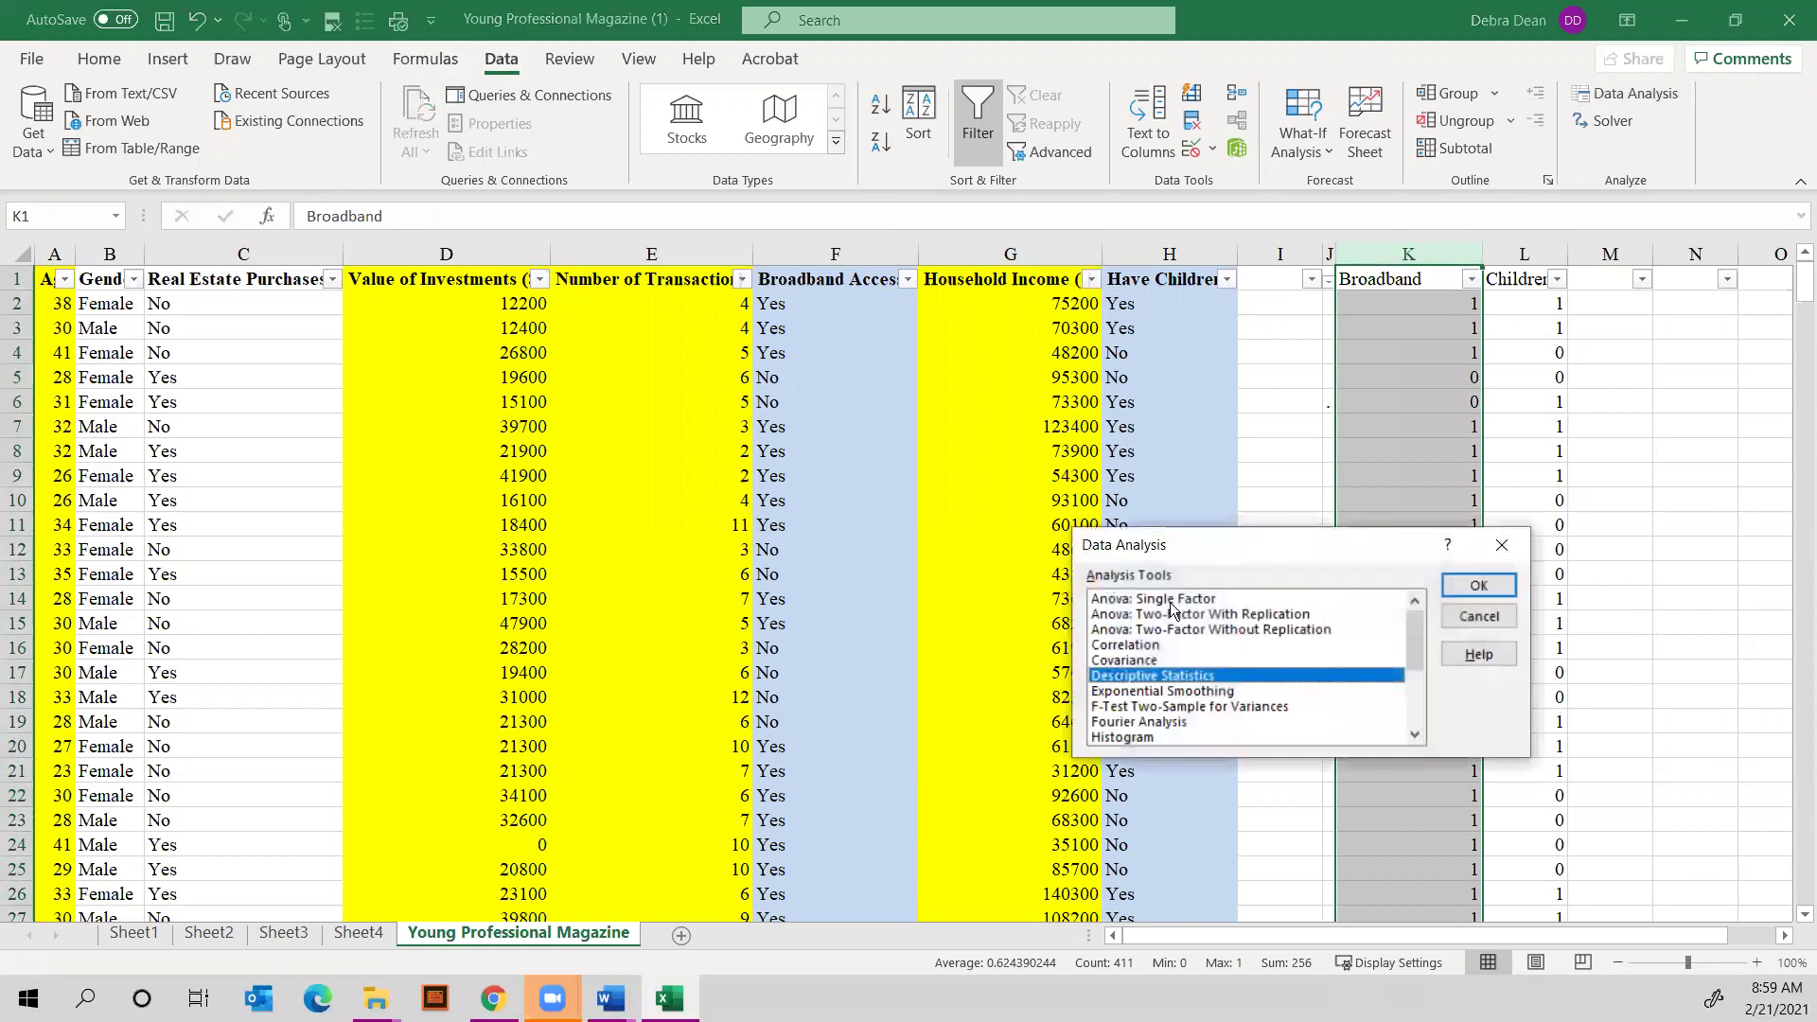
left_click(1477, 584)
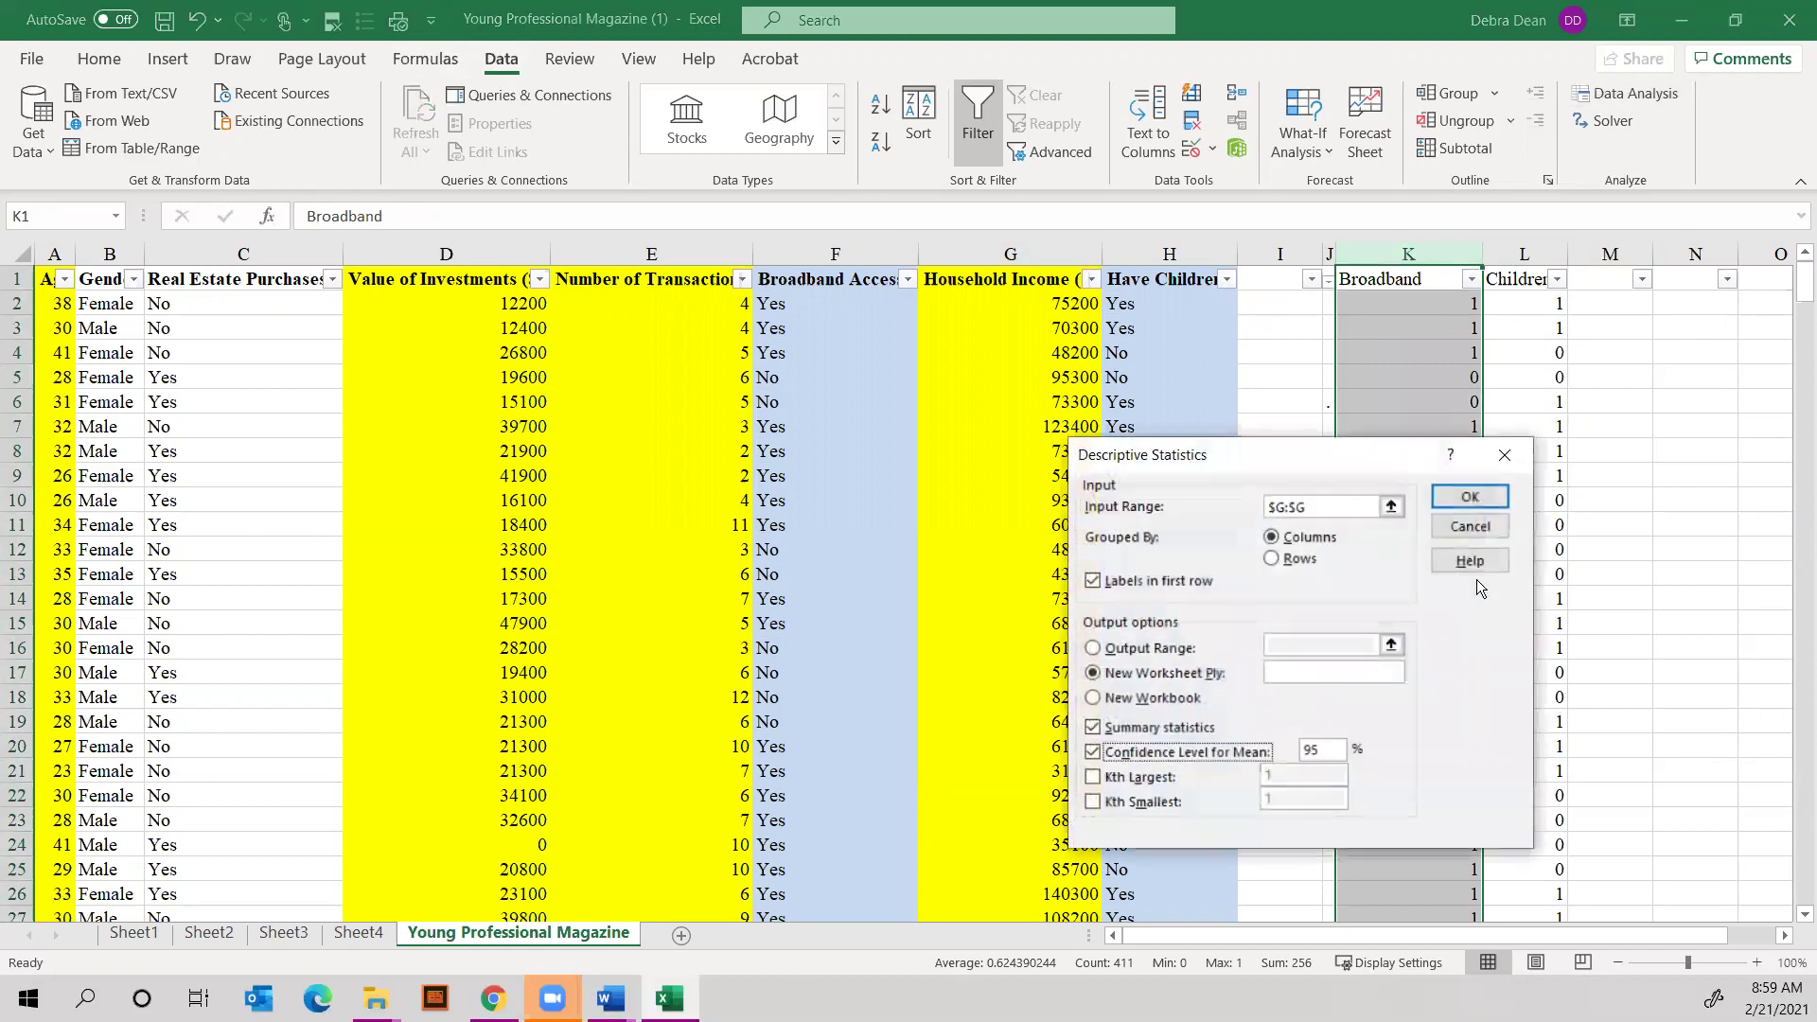
left_click(1309, 508)
left_click_drag(1306, 508, 1257, 508)
left_click(1382, 249)
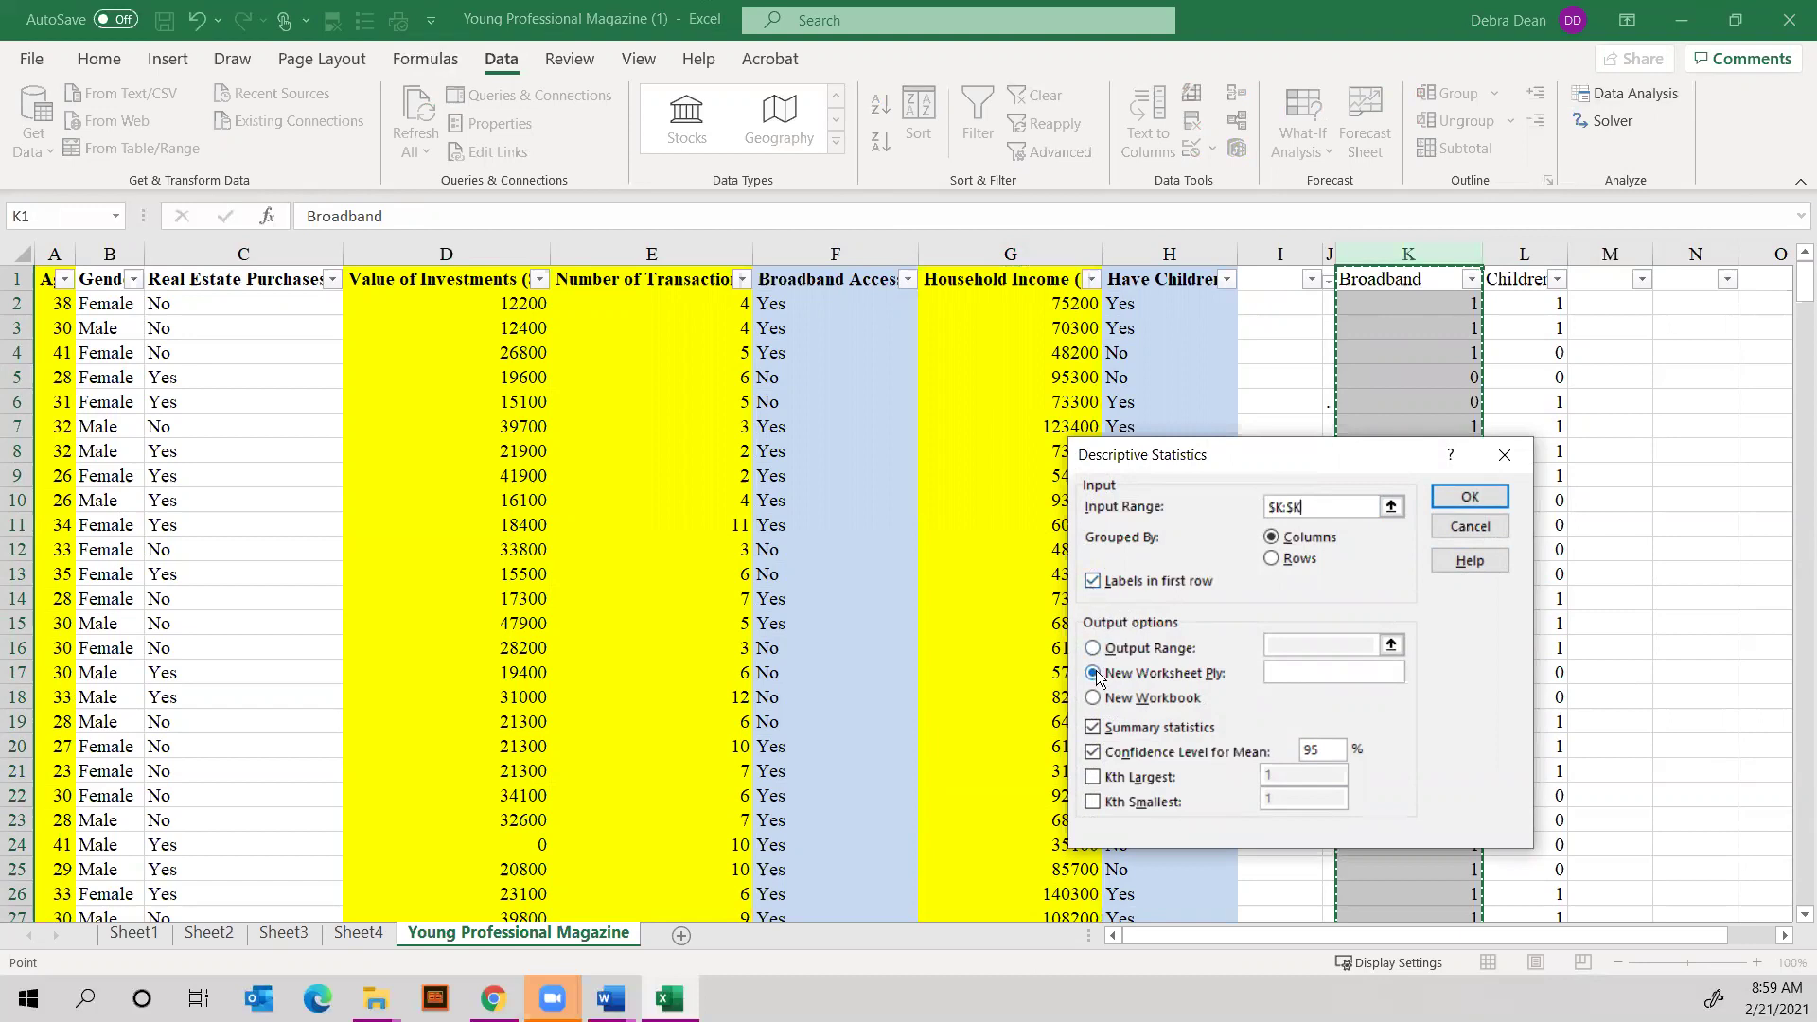
left_click(1467, 497)
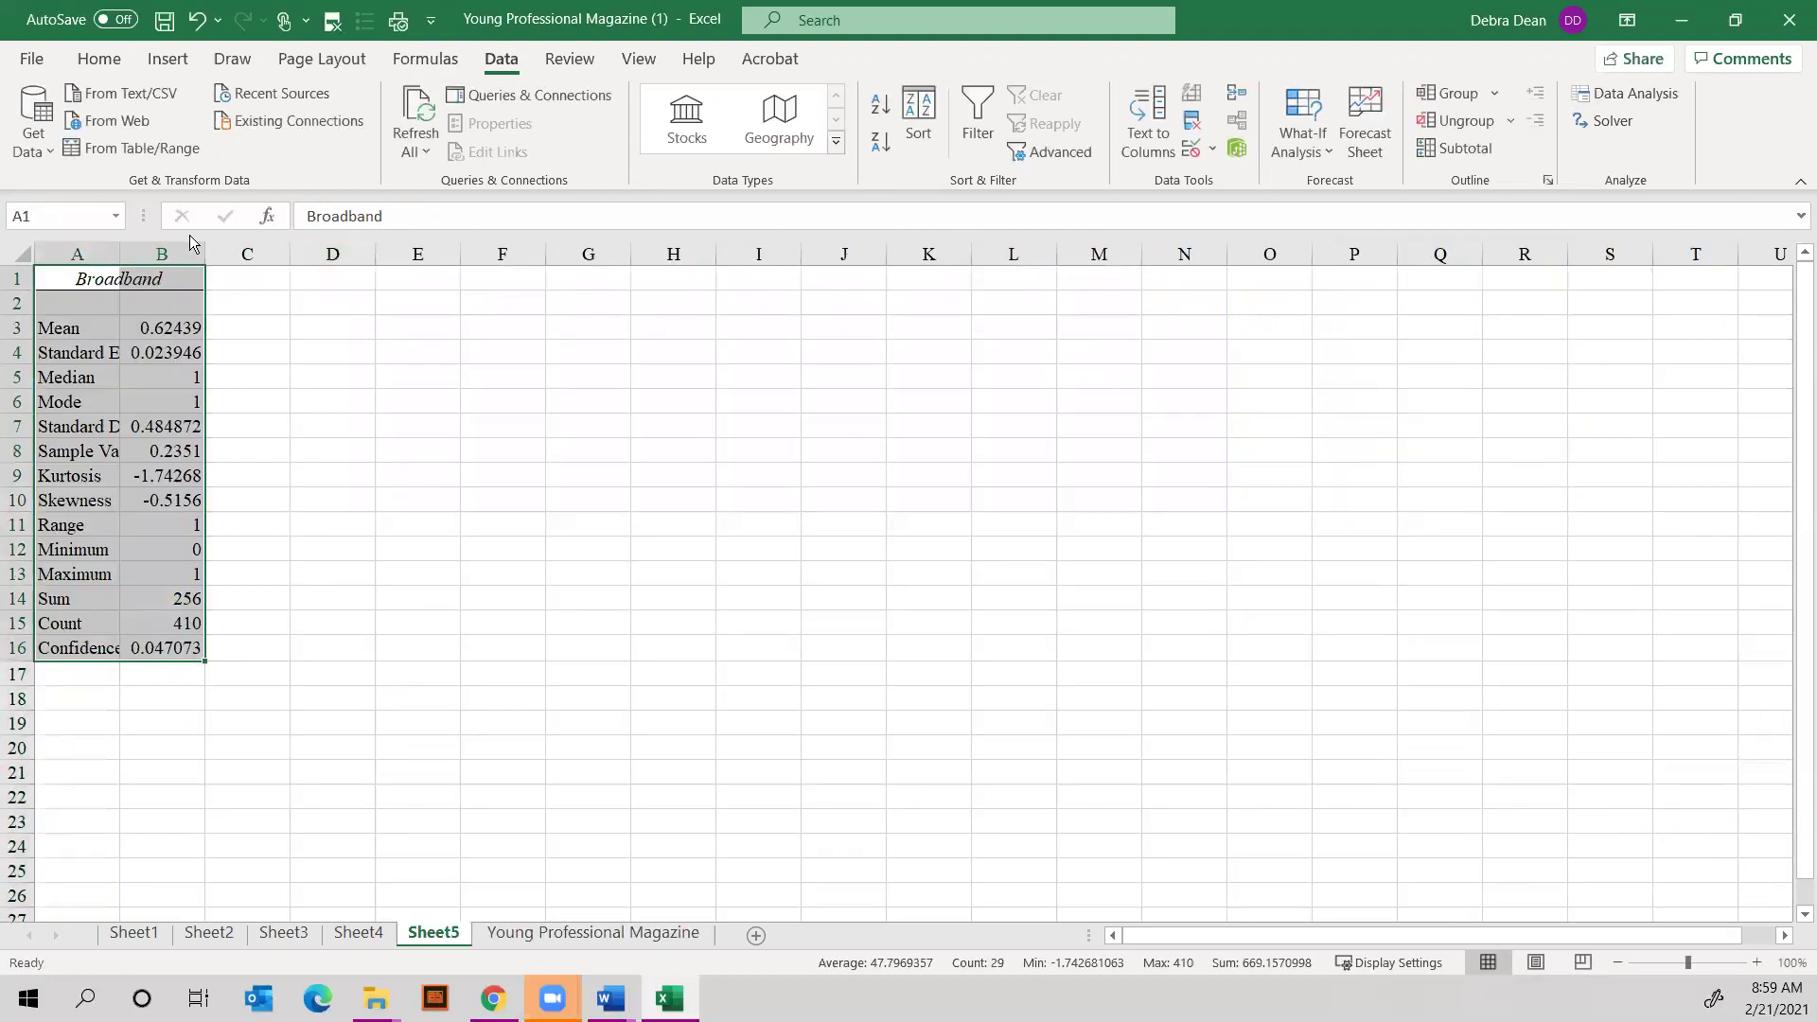
double_click(204, 250)
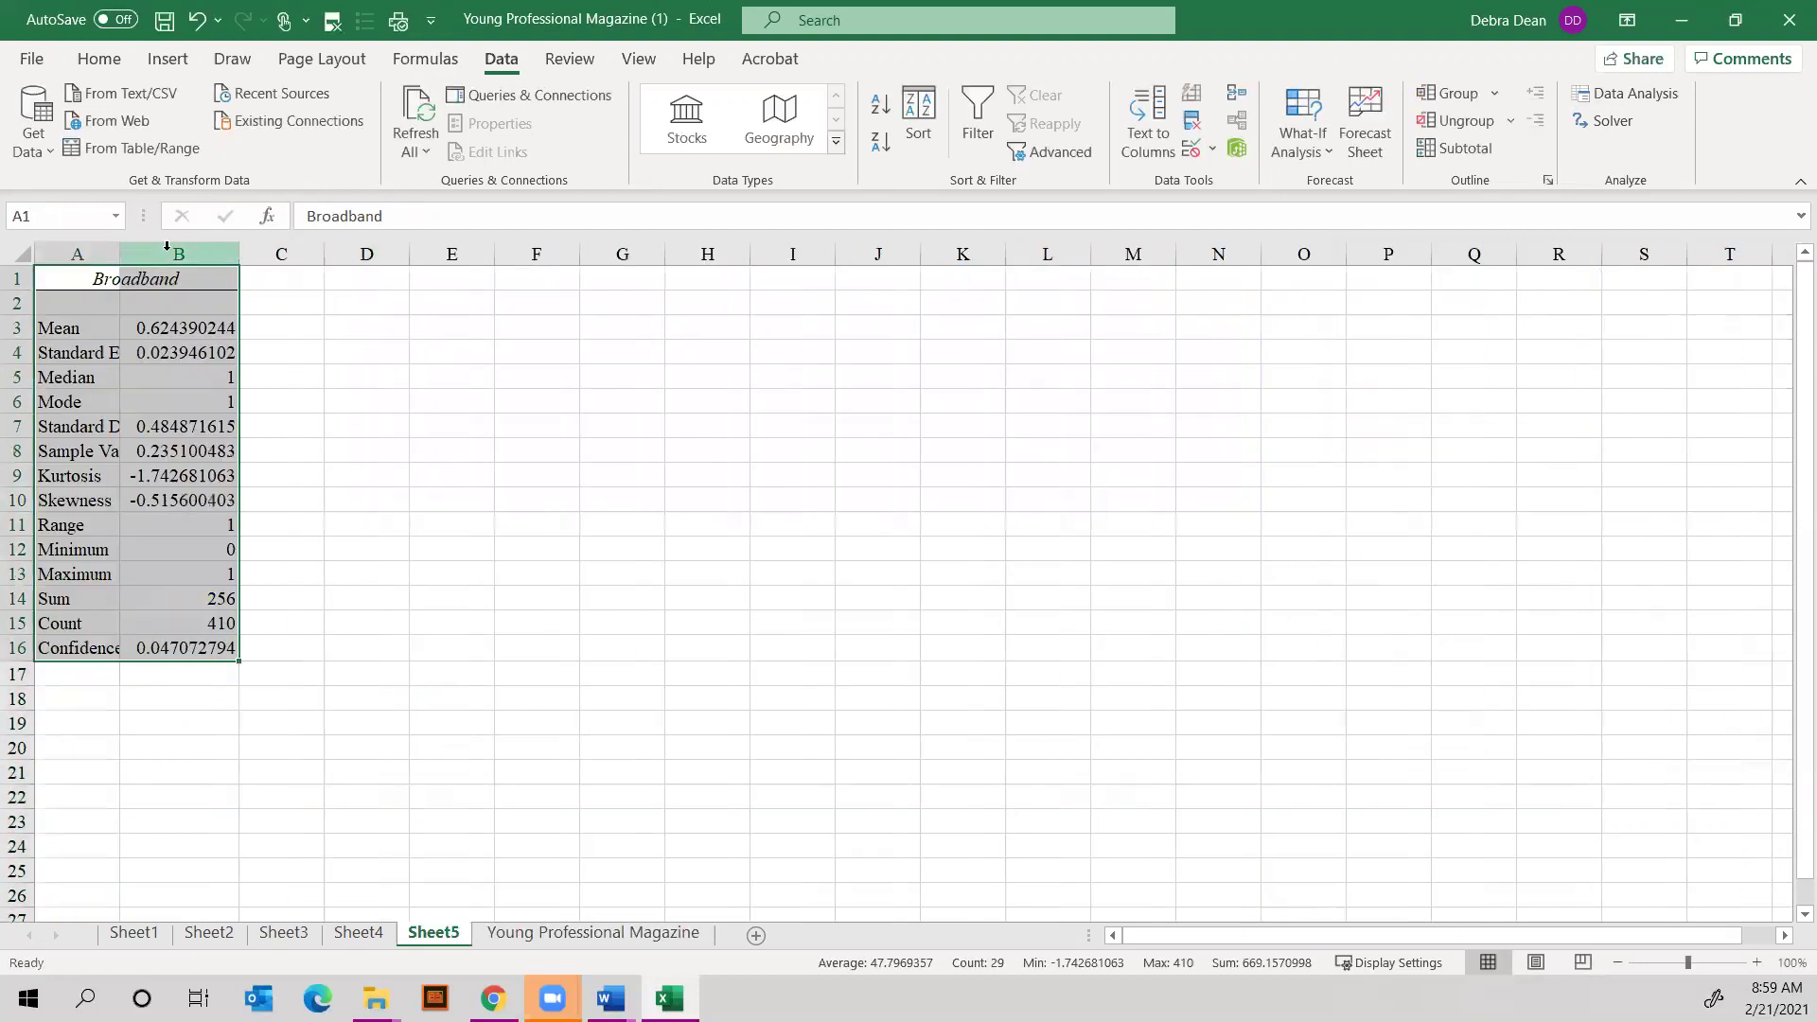
double_click(122, 249)
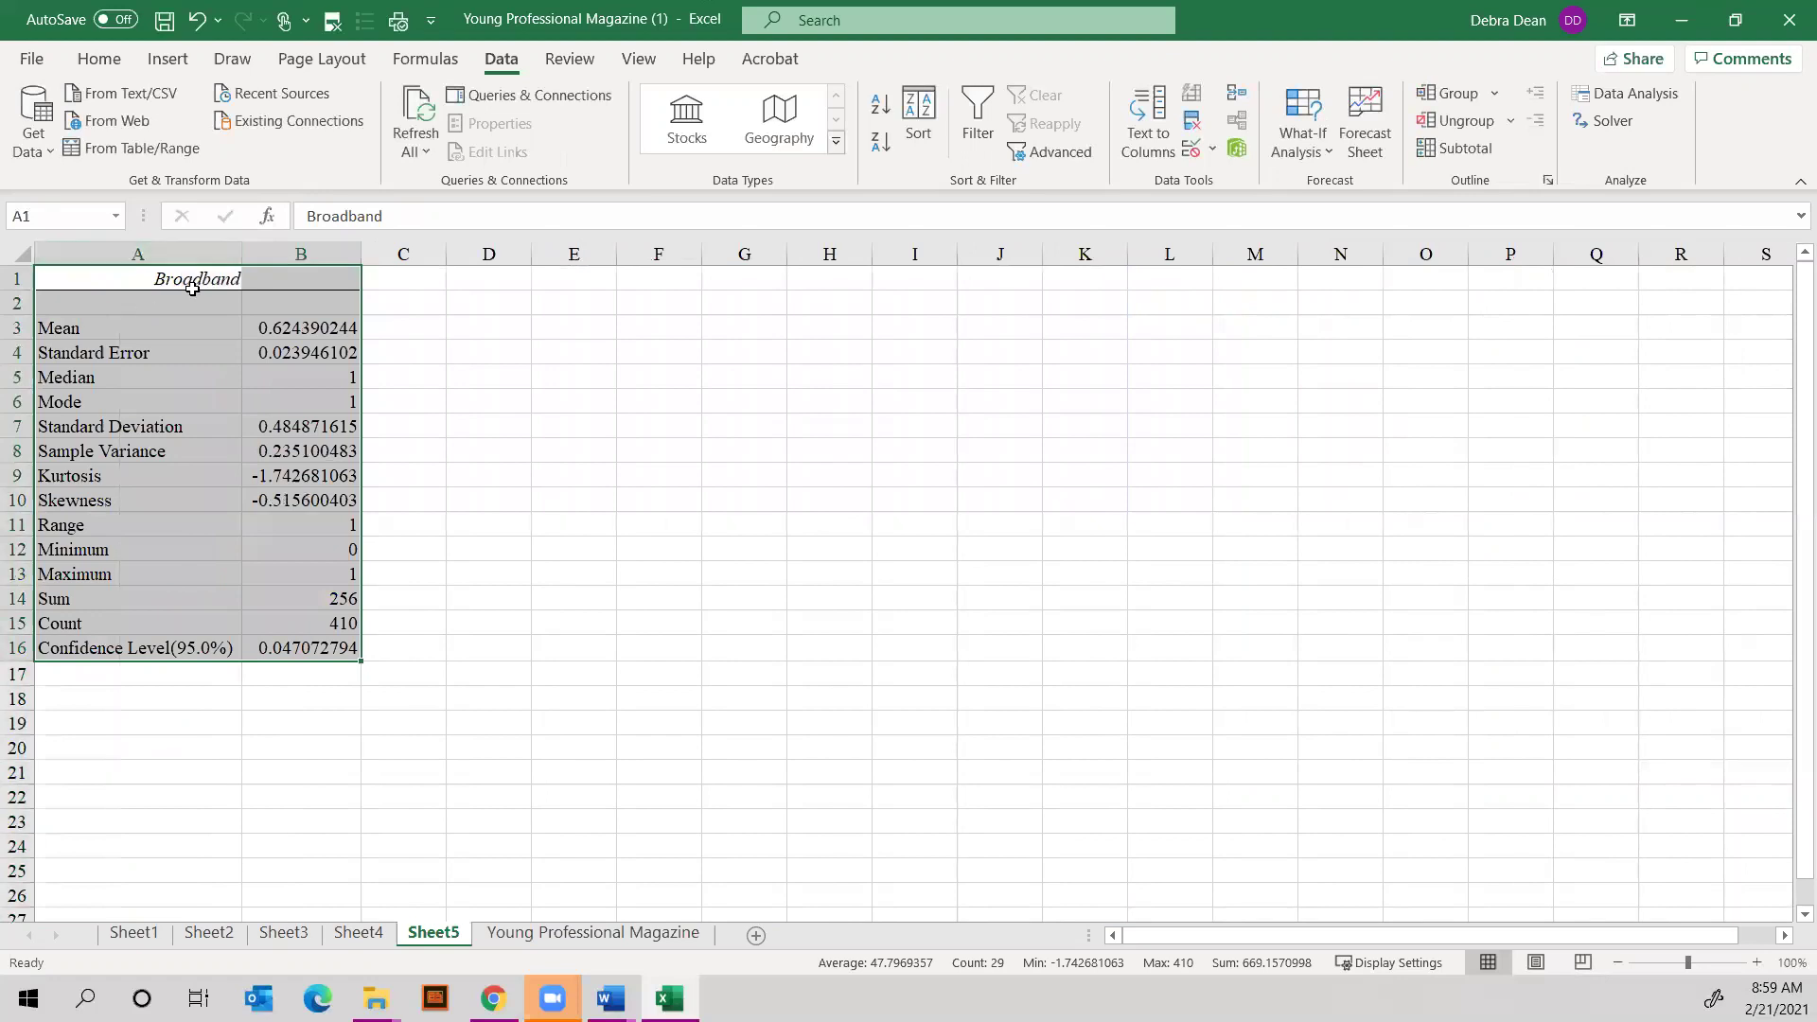
Generate descriptive statistics for column L (Children) on a new worksheet with the same options, and fit the output column widths
left_click(544, 937)
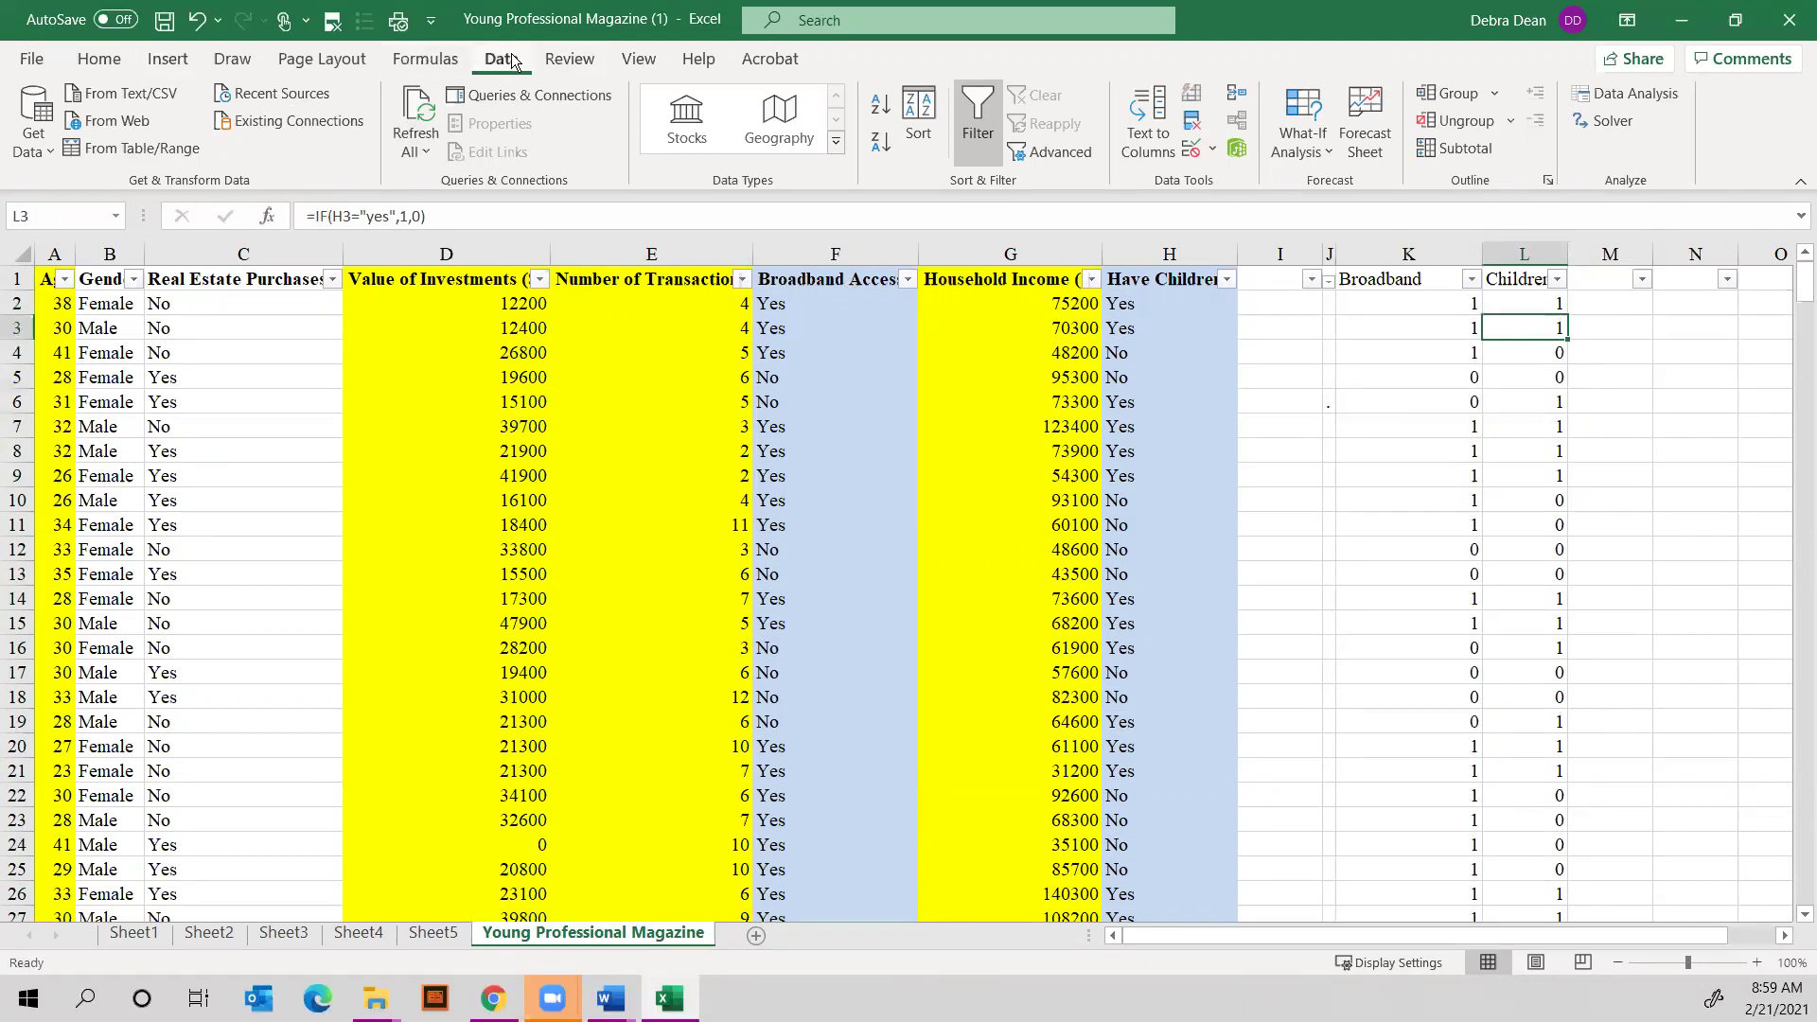
left_click(1630, 91)
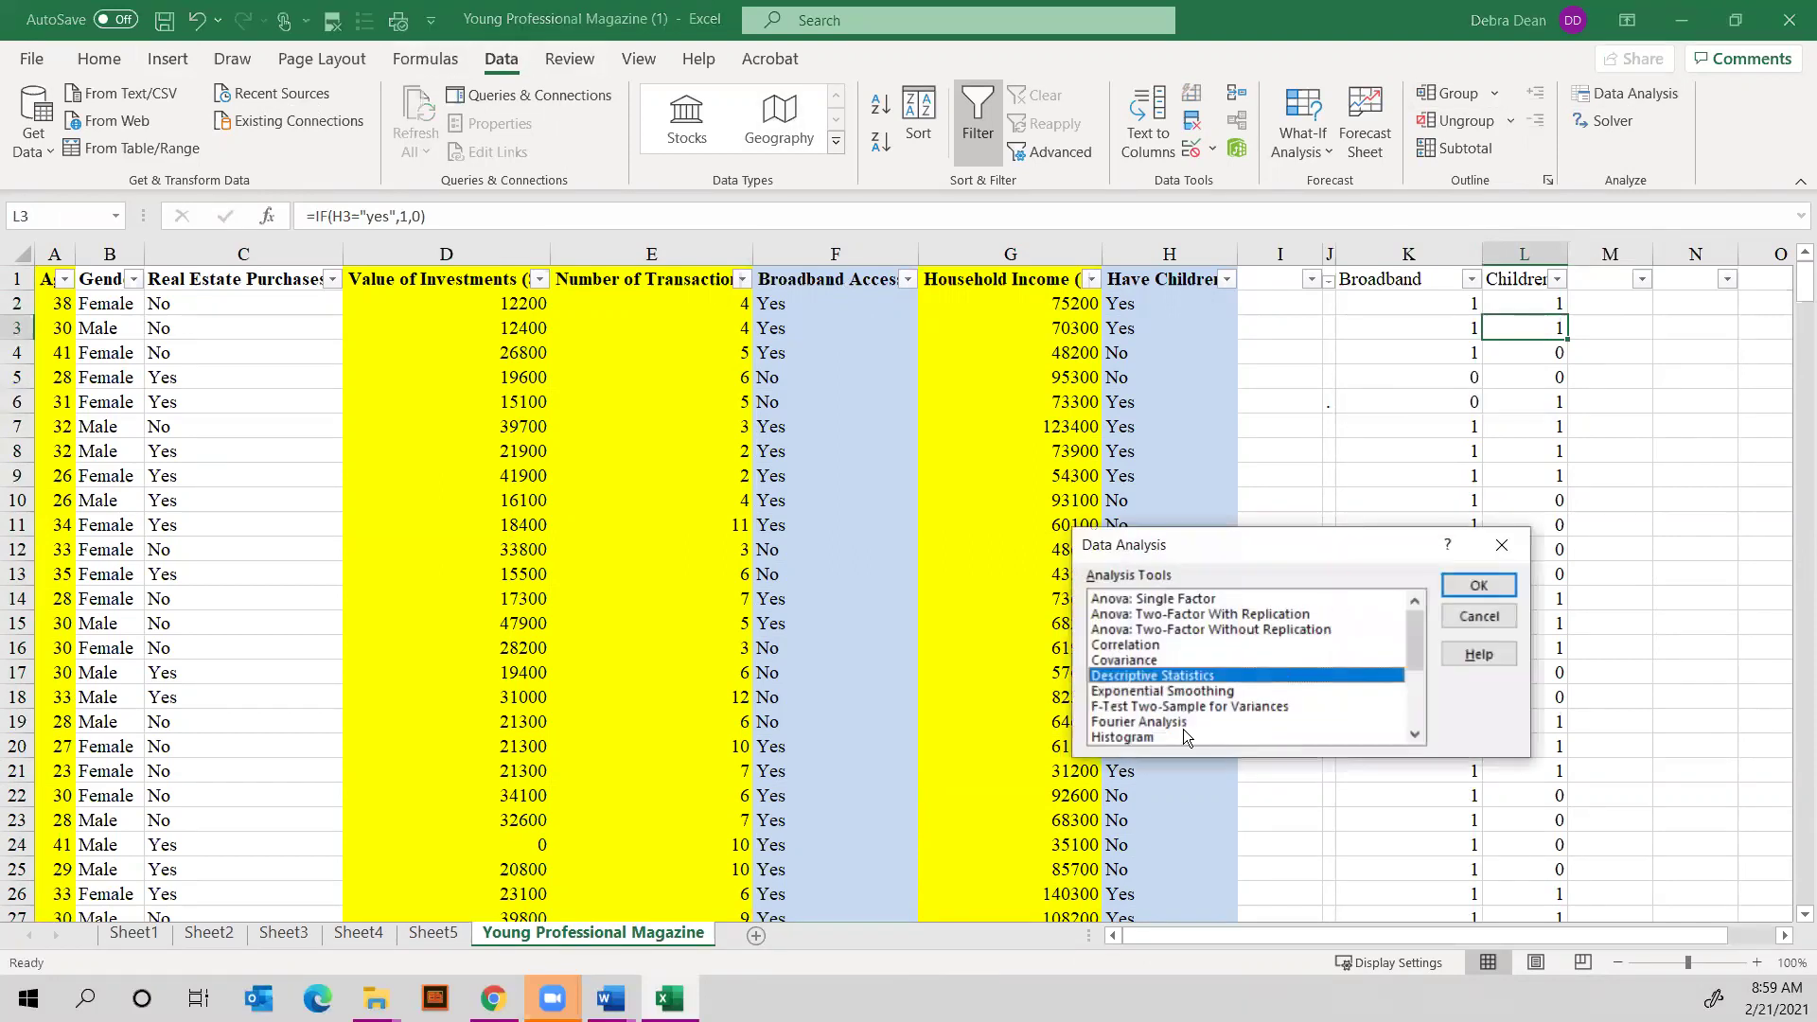
left_click(1474, 587)
left_click(1105, 585)
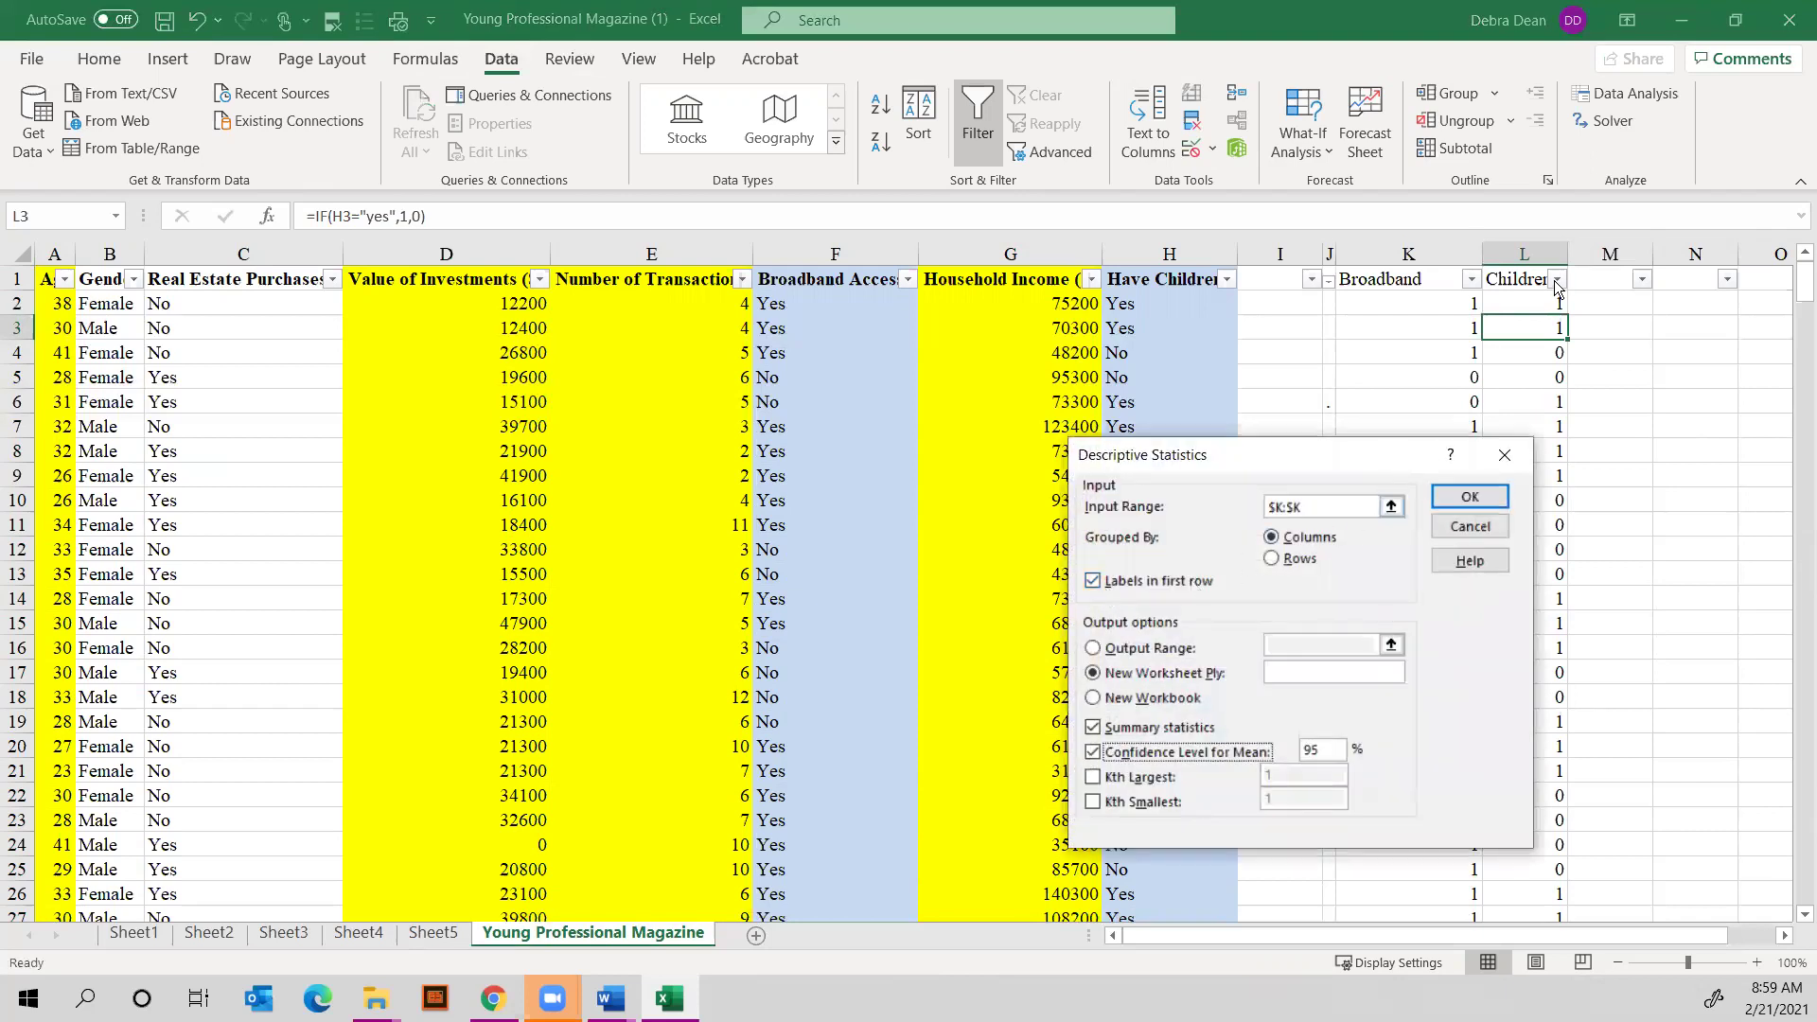
left_click_drag(1309, 509, 1268, 509)
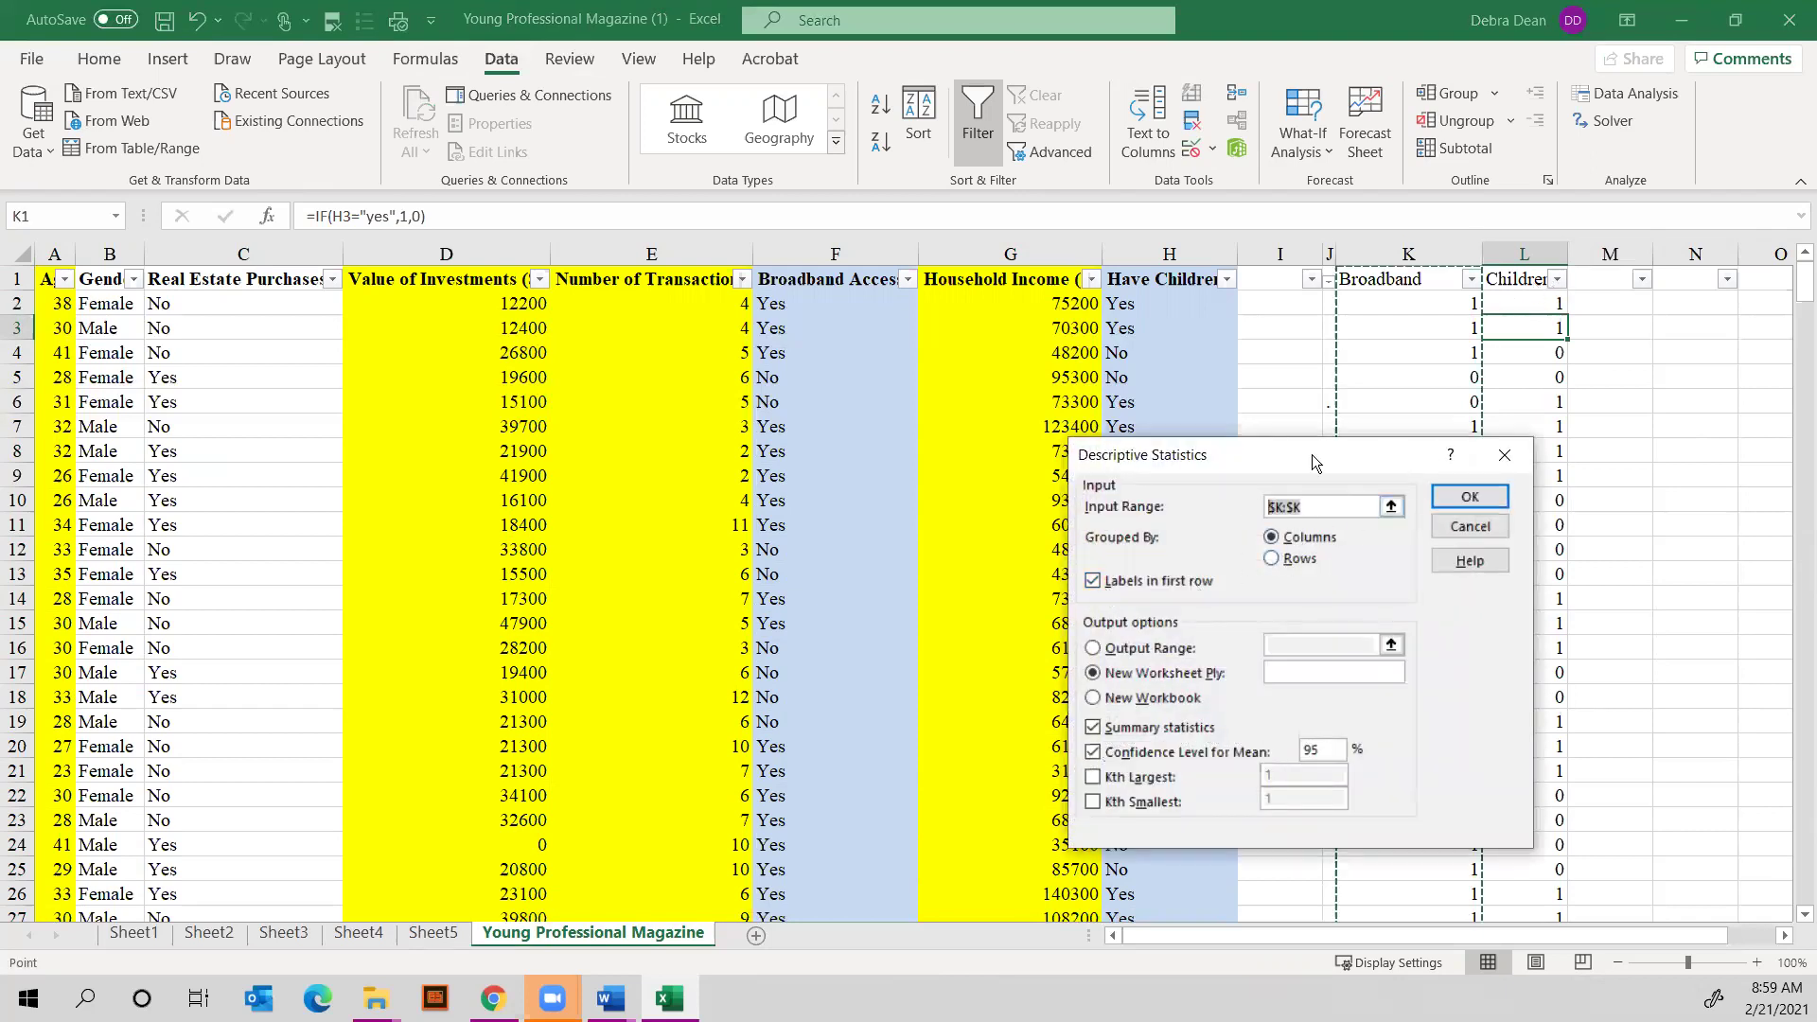
left_click(1524, 248)
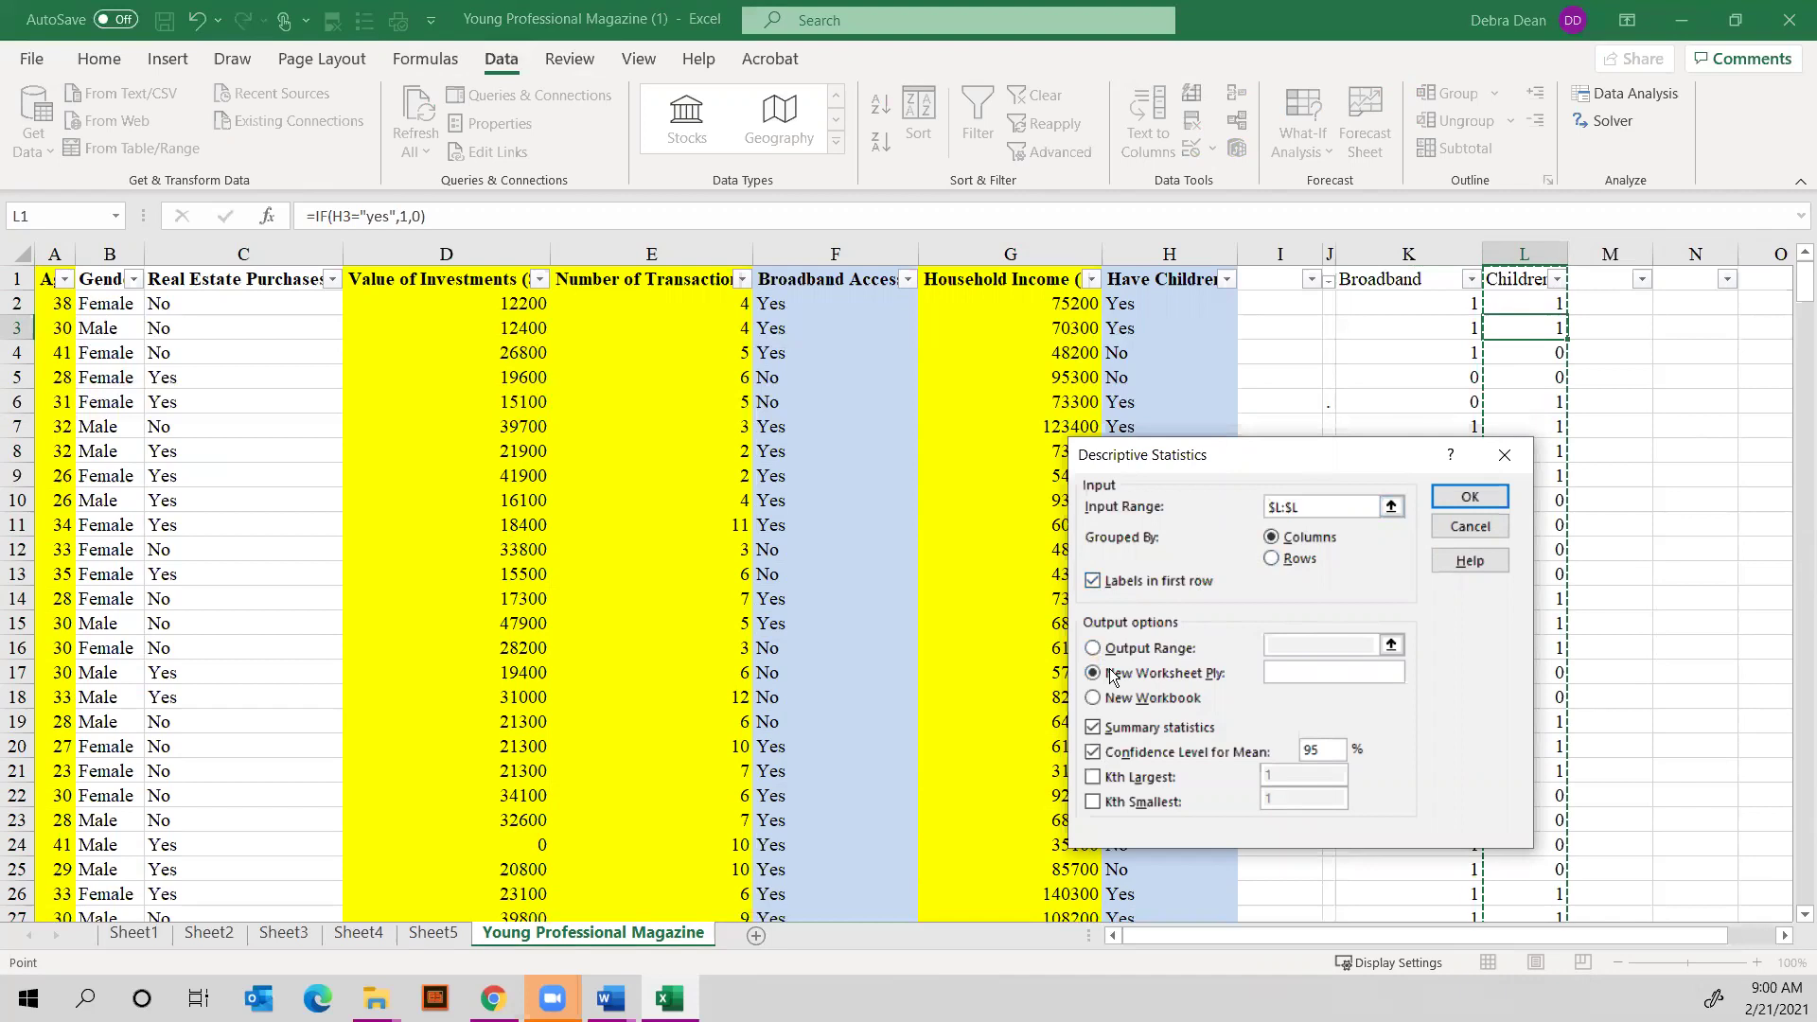
left_click(1466, 496)
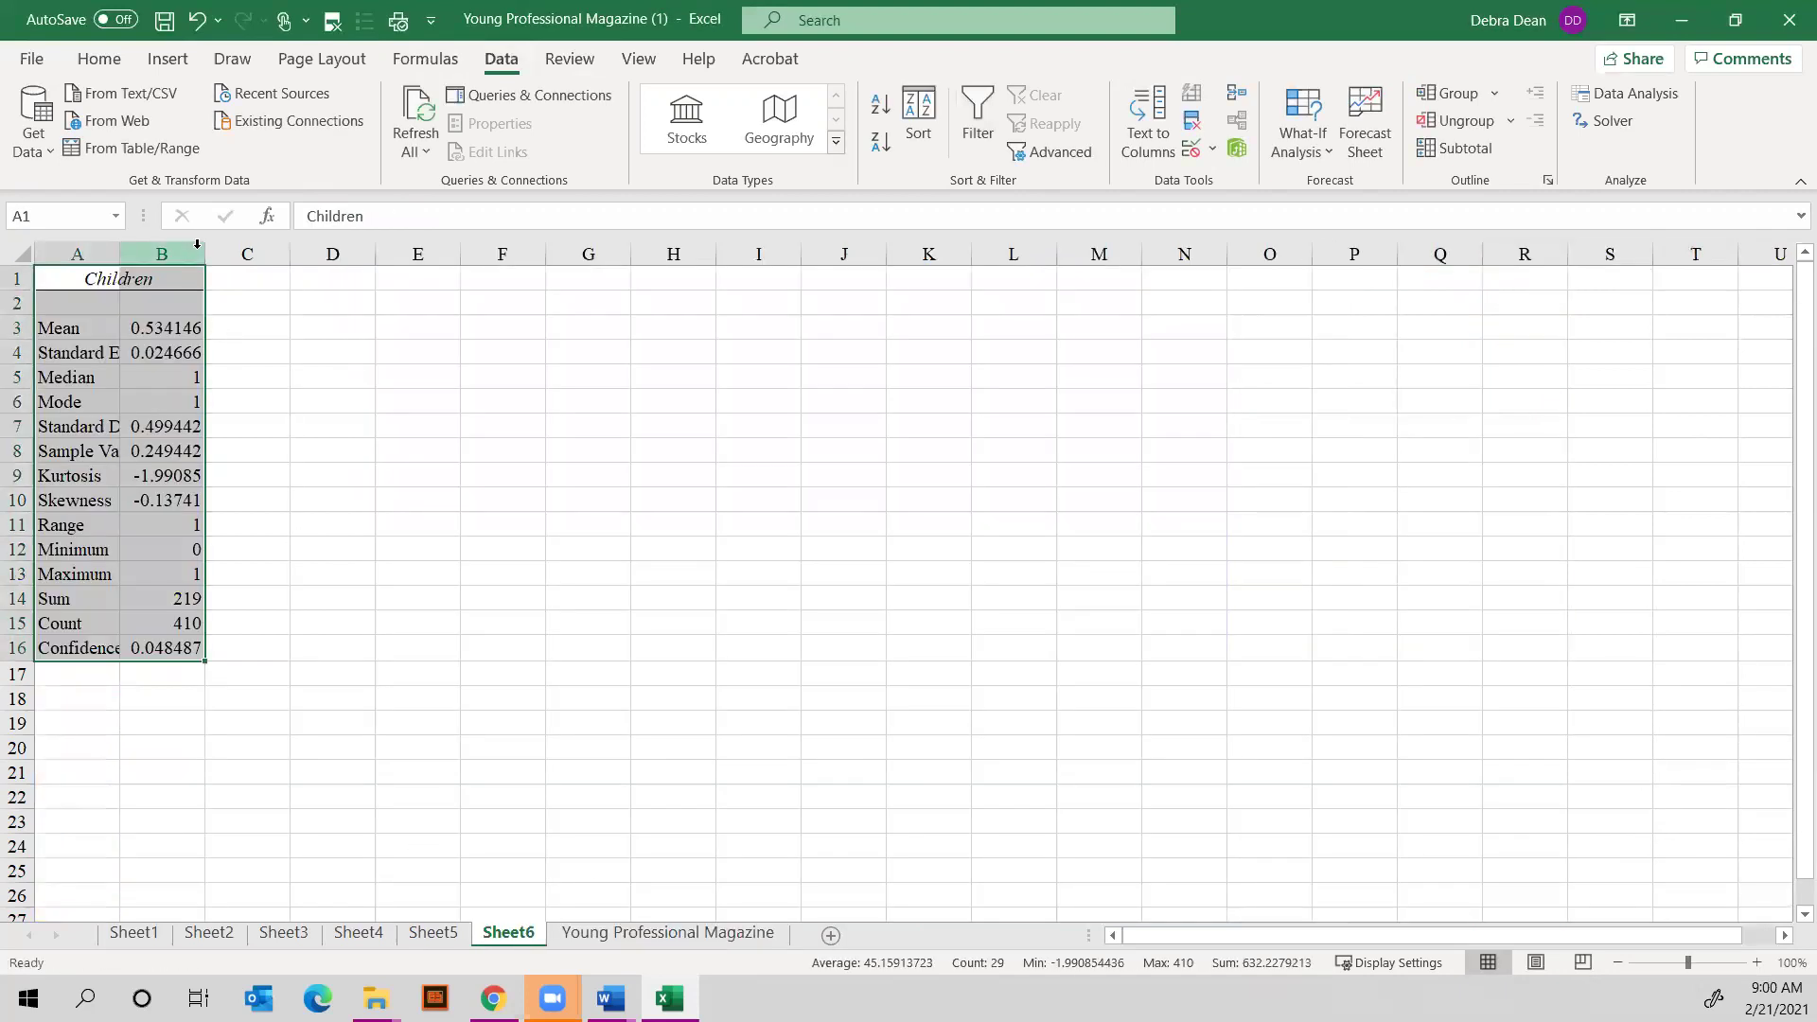
double_click(203, 248)
double_click(119, 248)
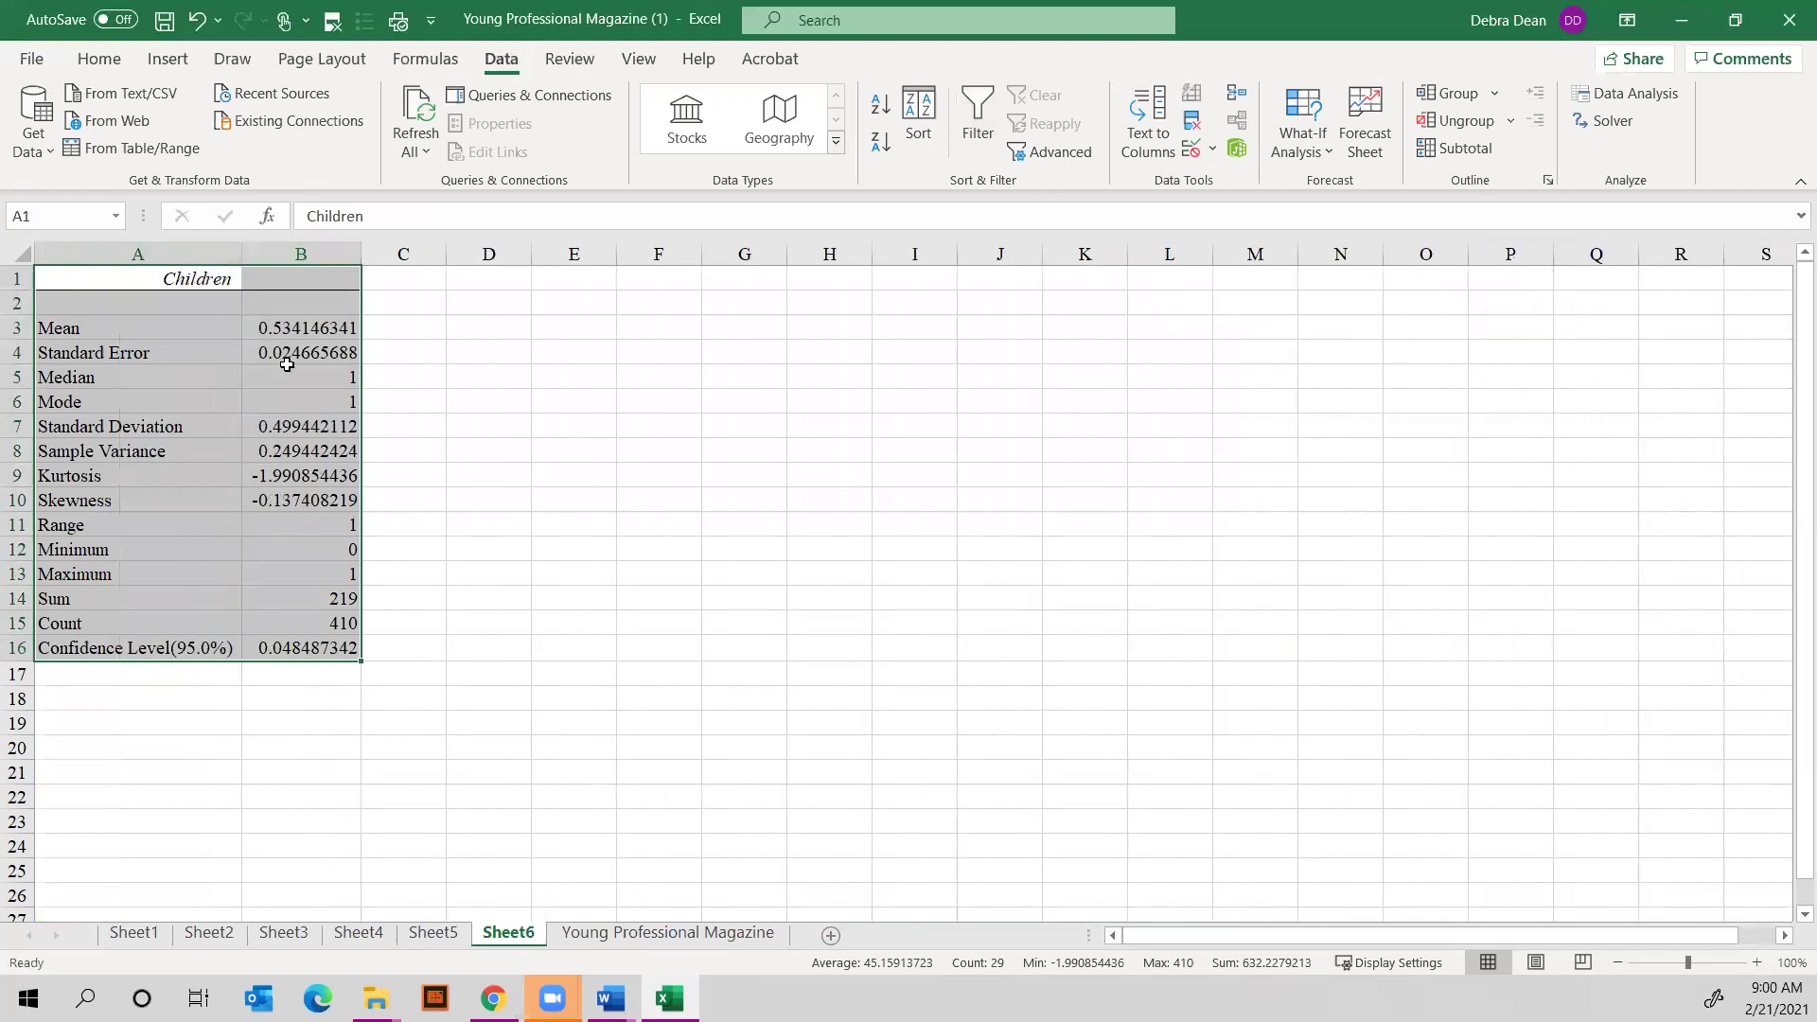
Filter the Broadband column on the Young Professional Magazine sheet to show only 1 and check the number of records found
left_click(639, 936)
left_click(1513, 343)
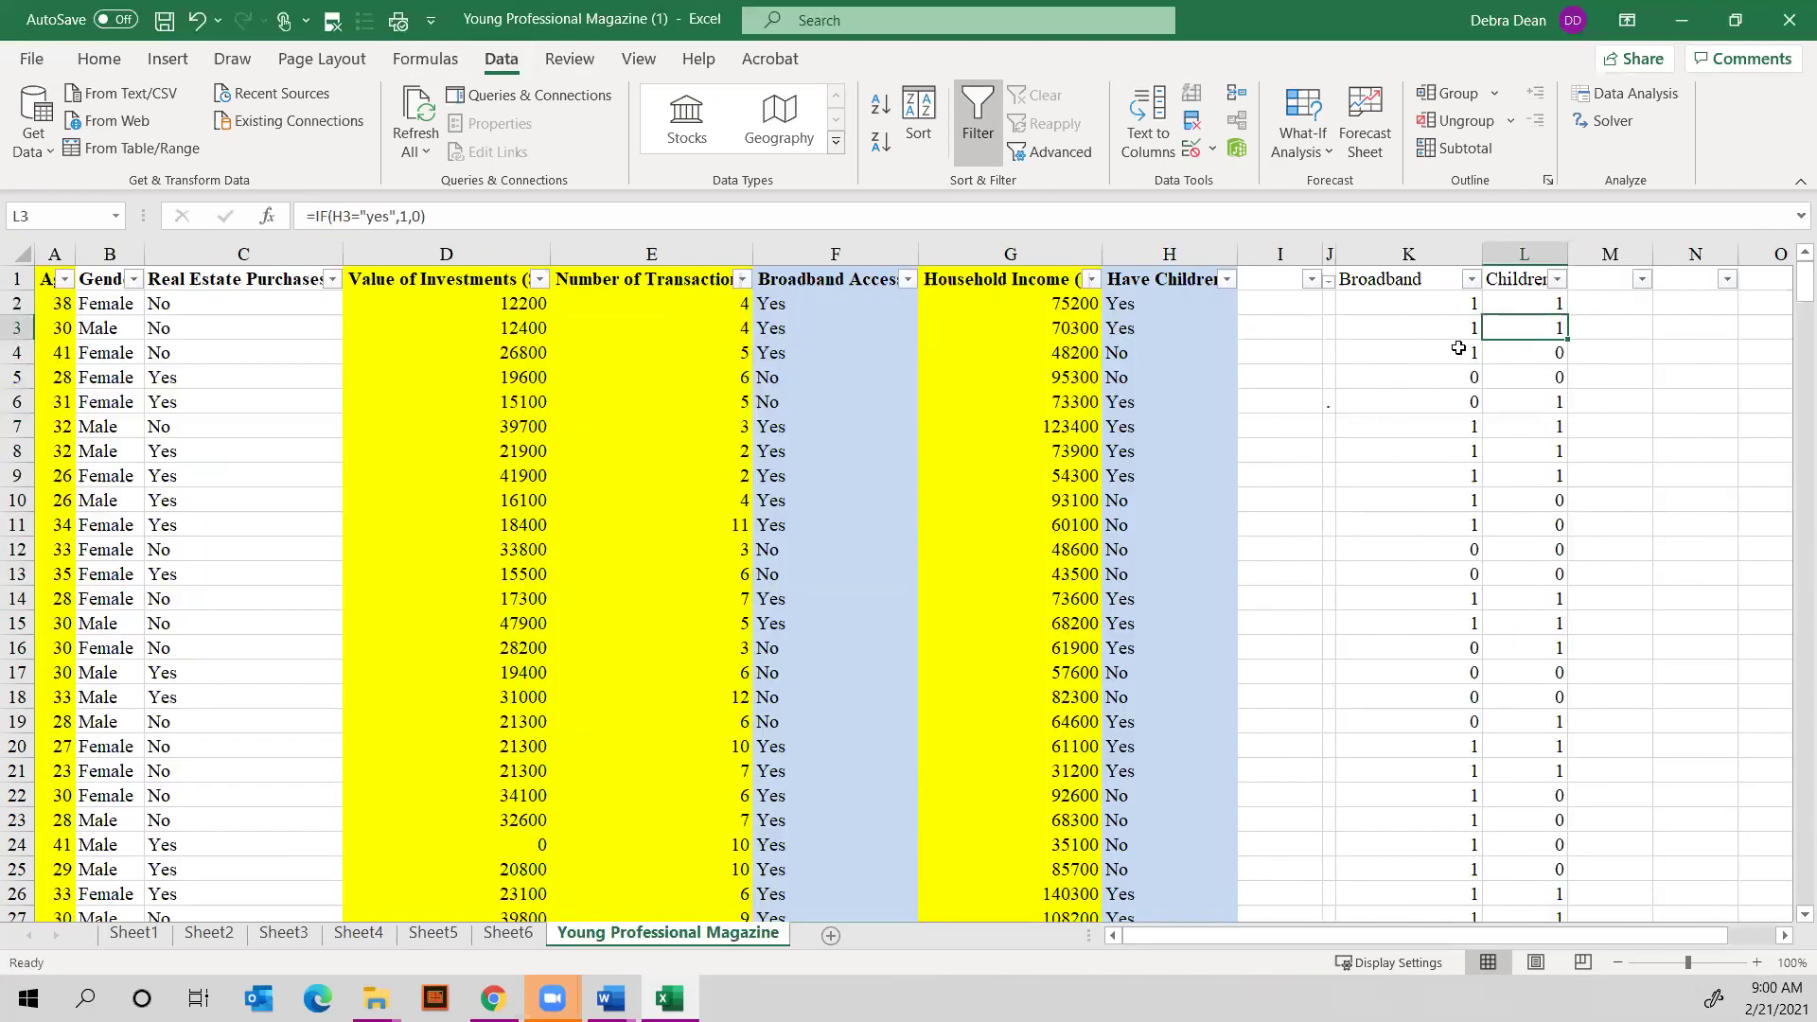
left_click(1471, 279)
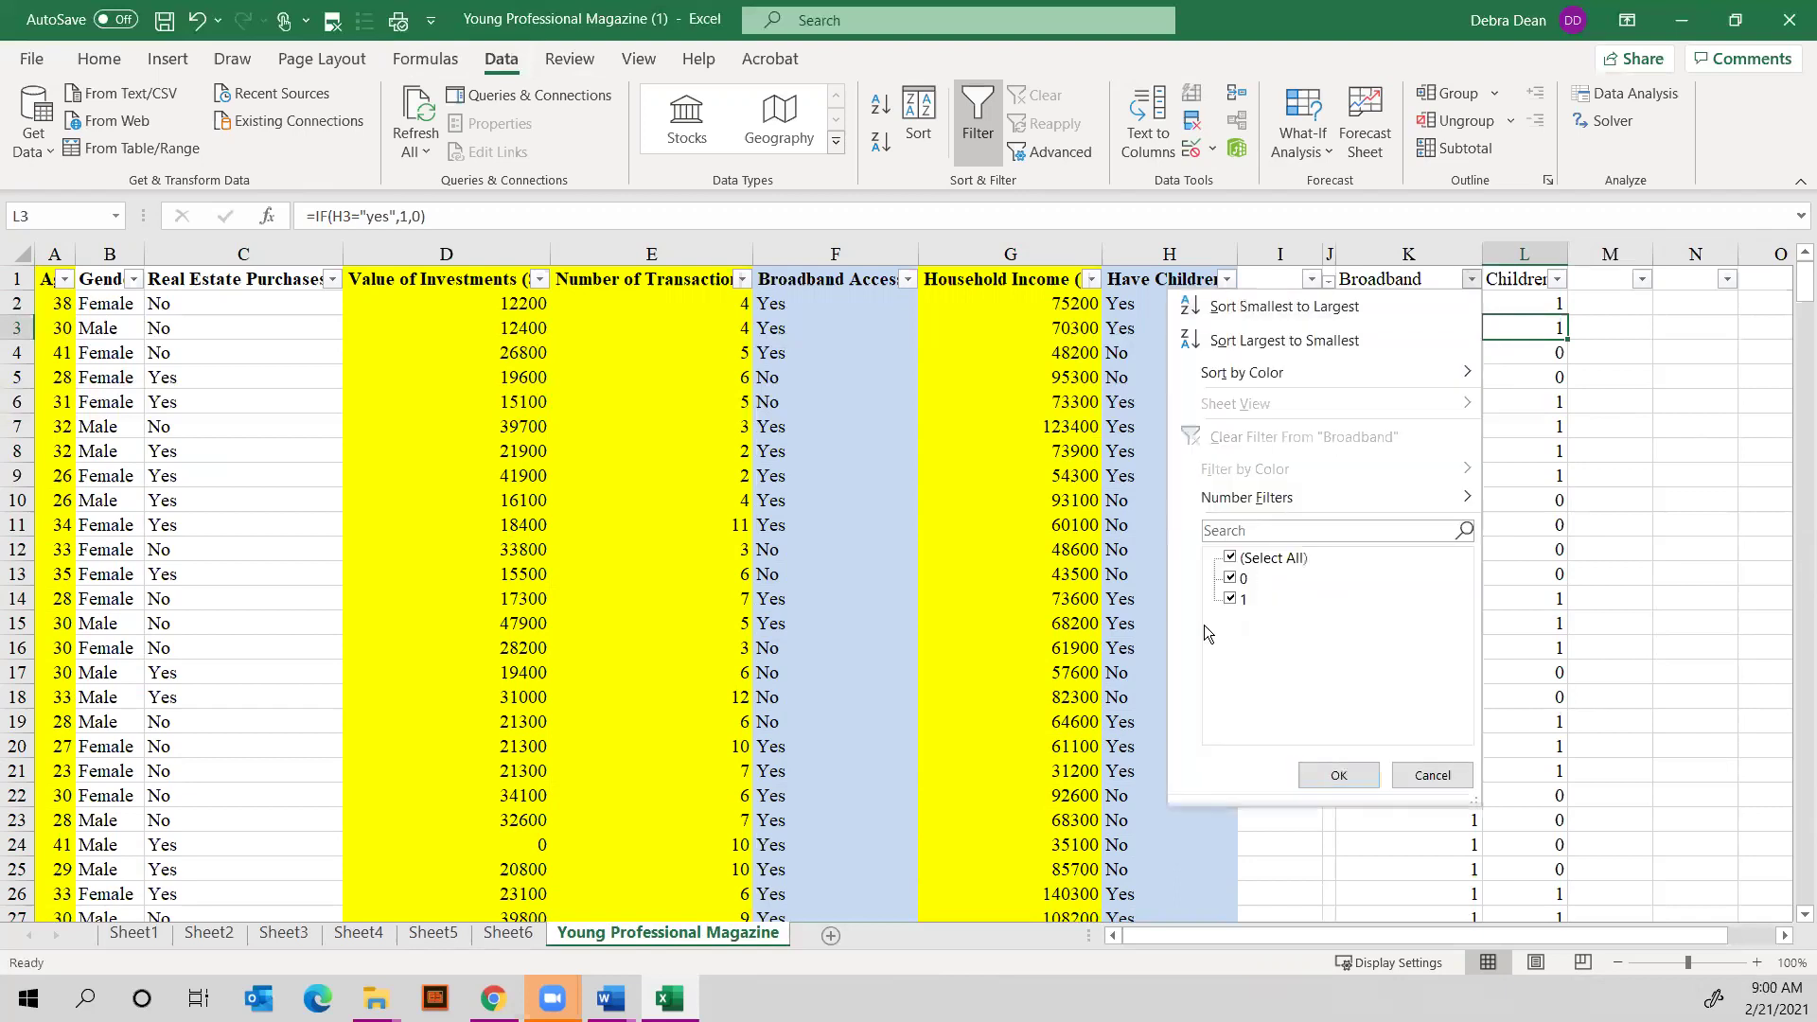
left_click(1247, 562)
left_click(1230, 600)
left_click(1335, 774)
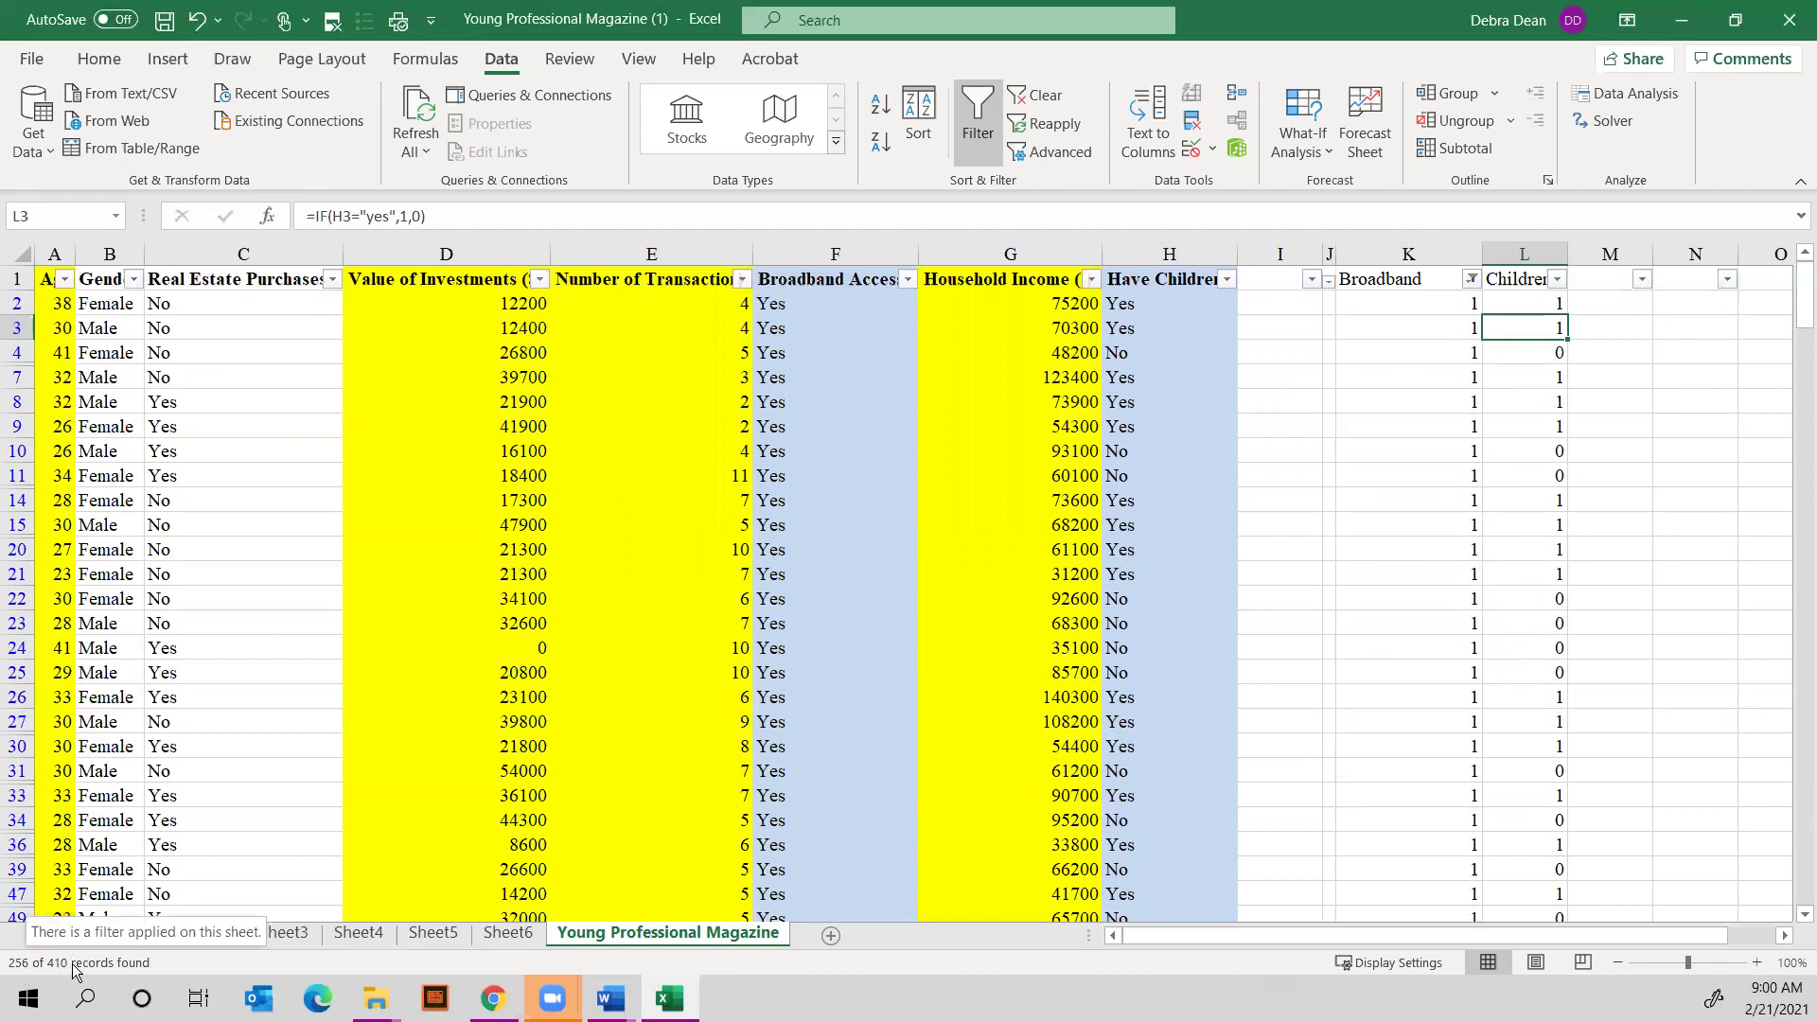
Filter the Broadband column to show only 0, check the number of records found, and clear the filter
left_click(1472, 279)
left_click(1230, 598)
left_click(1230, 580)
left_click(1335, 776)
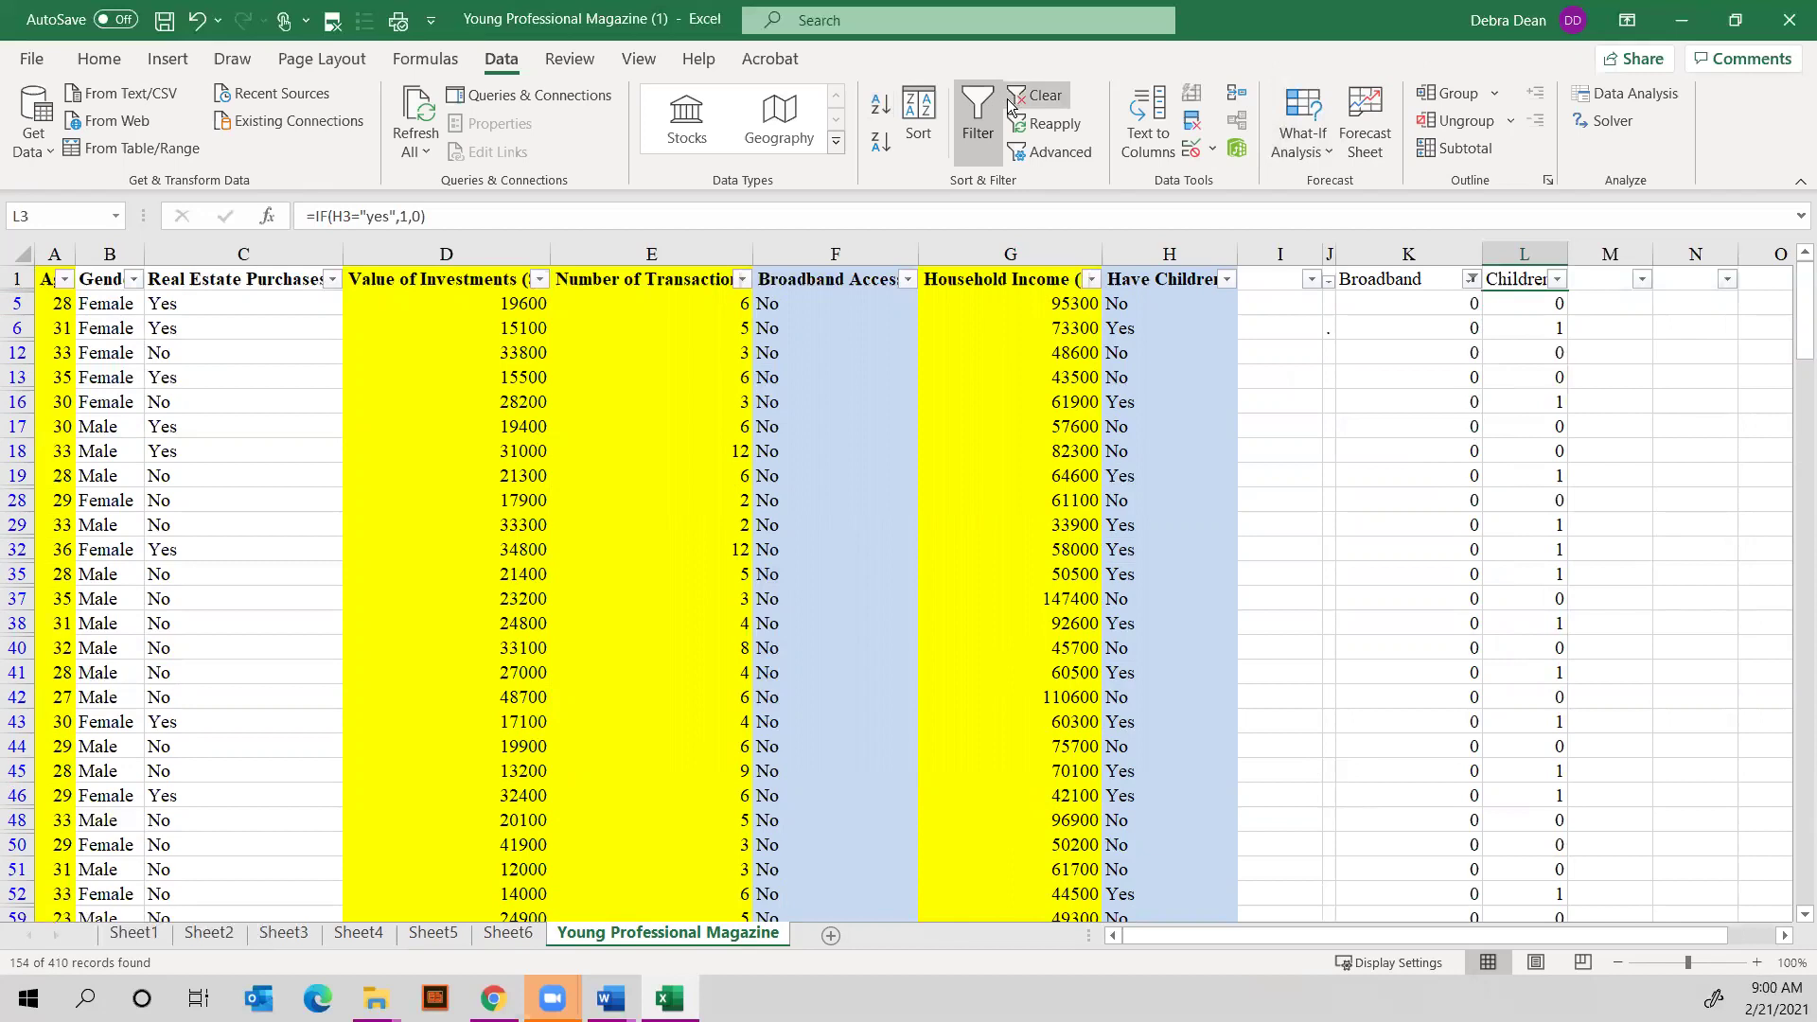
left_click(1047, 97)
Create a PivotTable from the Broadband and Children columns on a new worksheet, with Broadband as both the values and the rows
left_click(1461, 352)
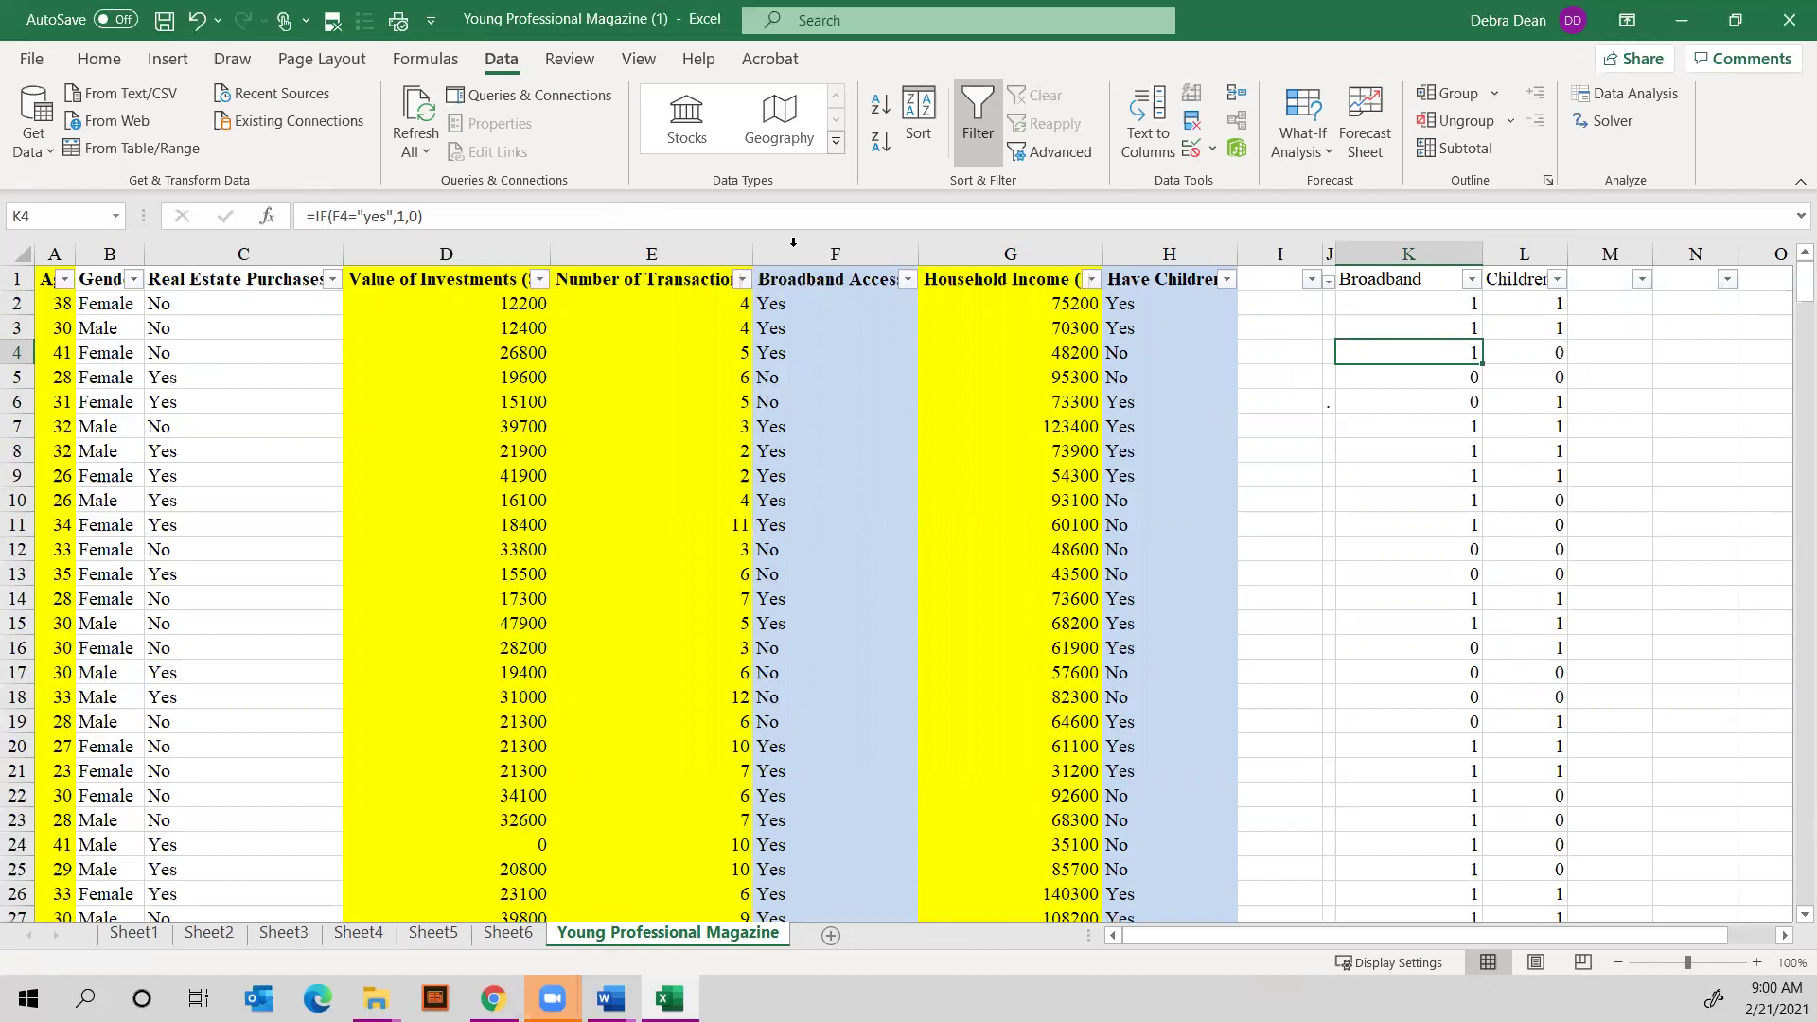
left_click(168, 60)
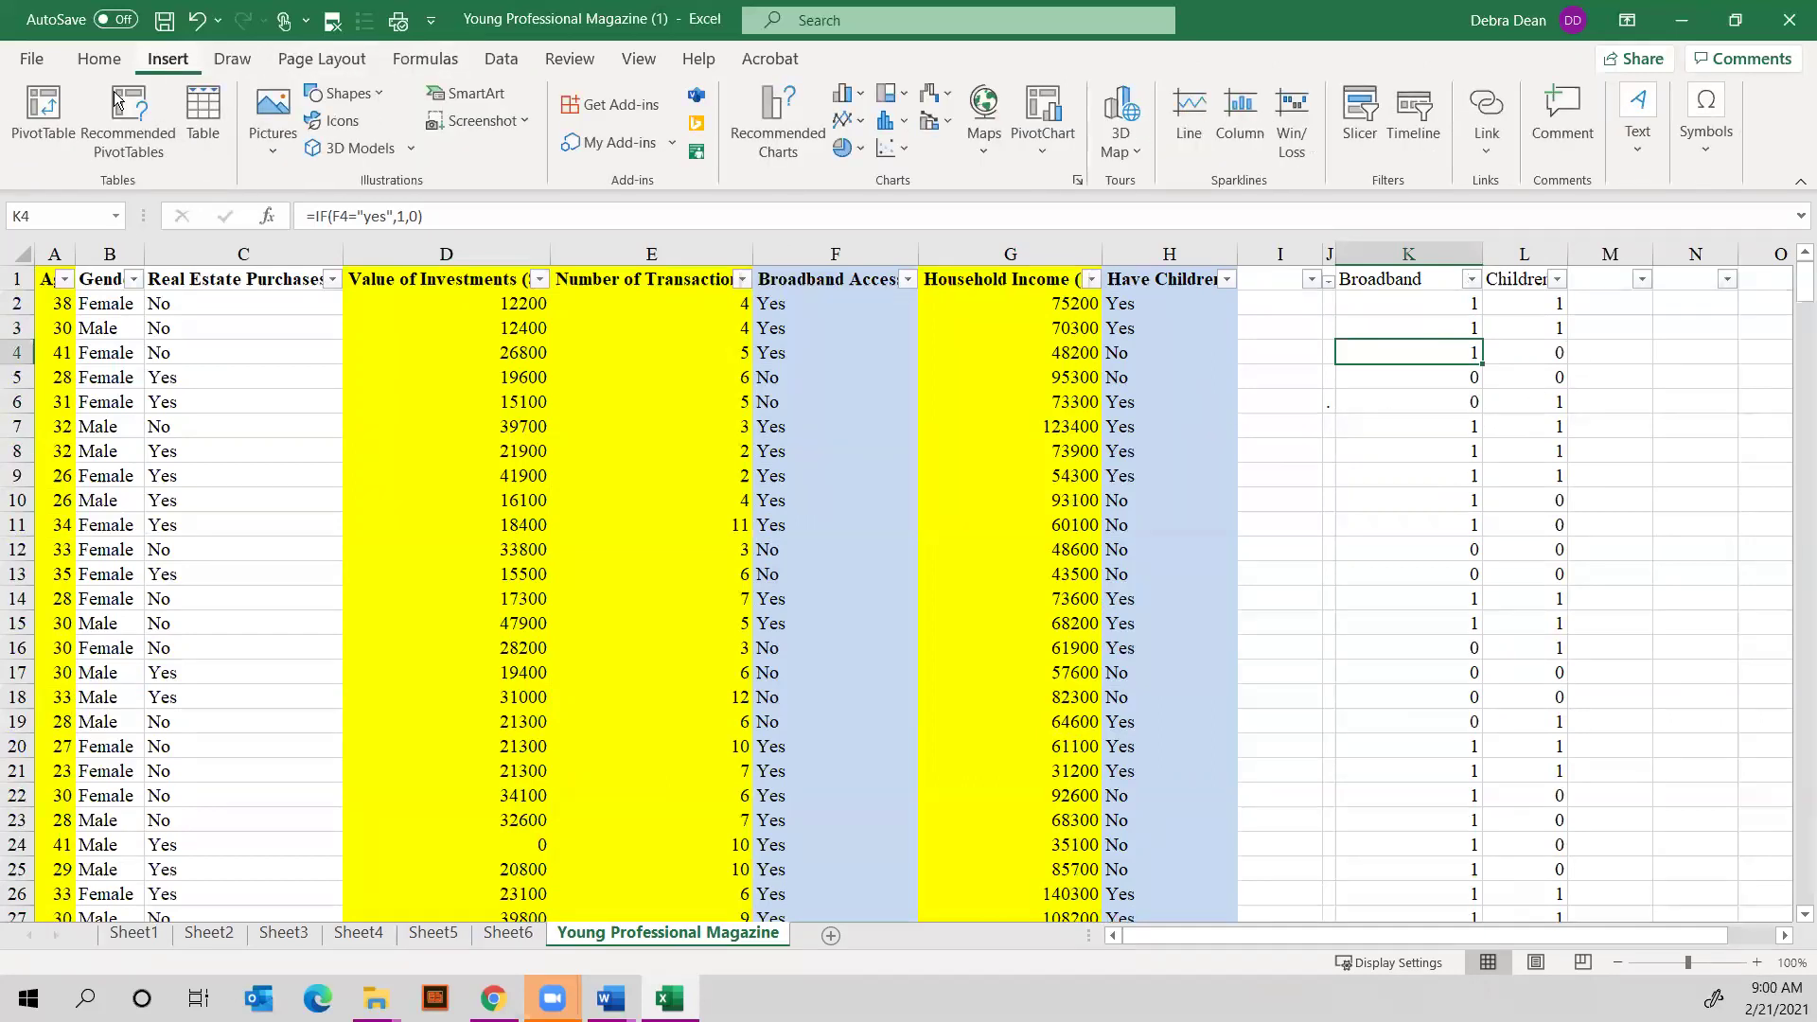
left_click(51, 108)
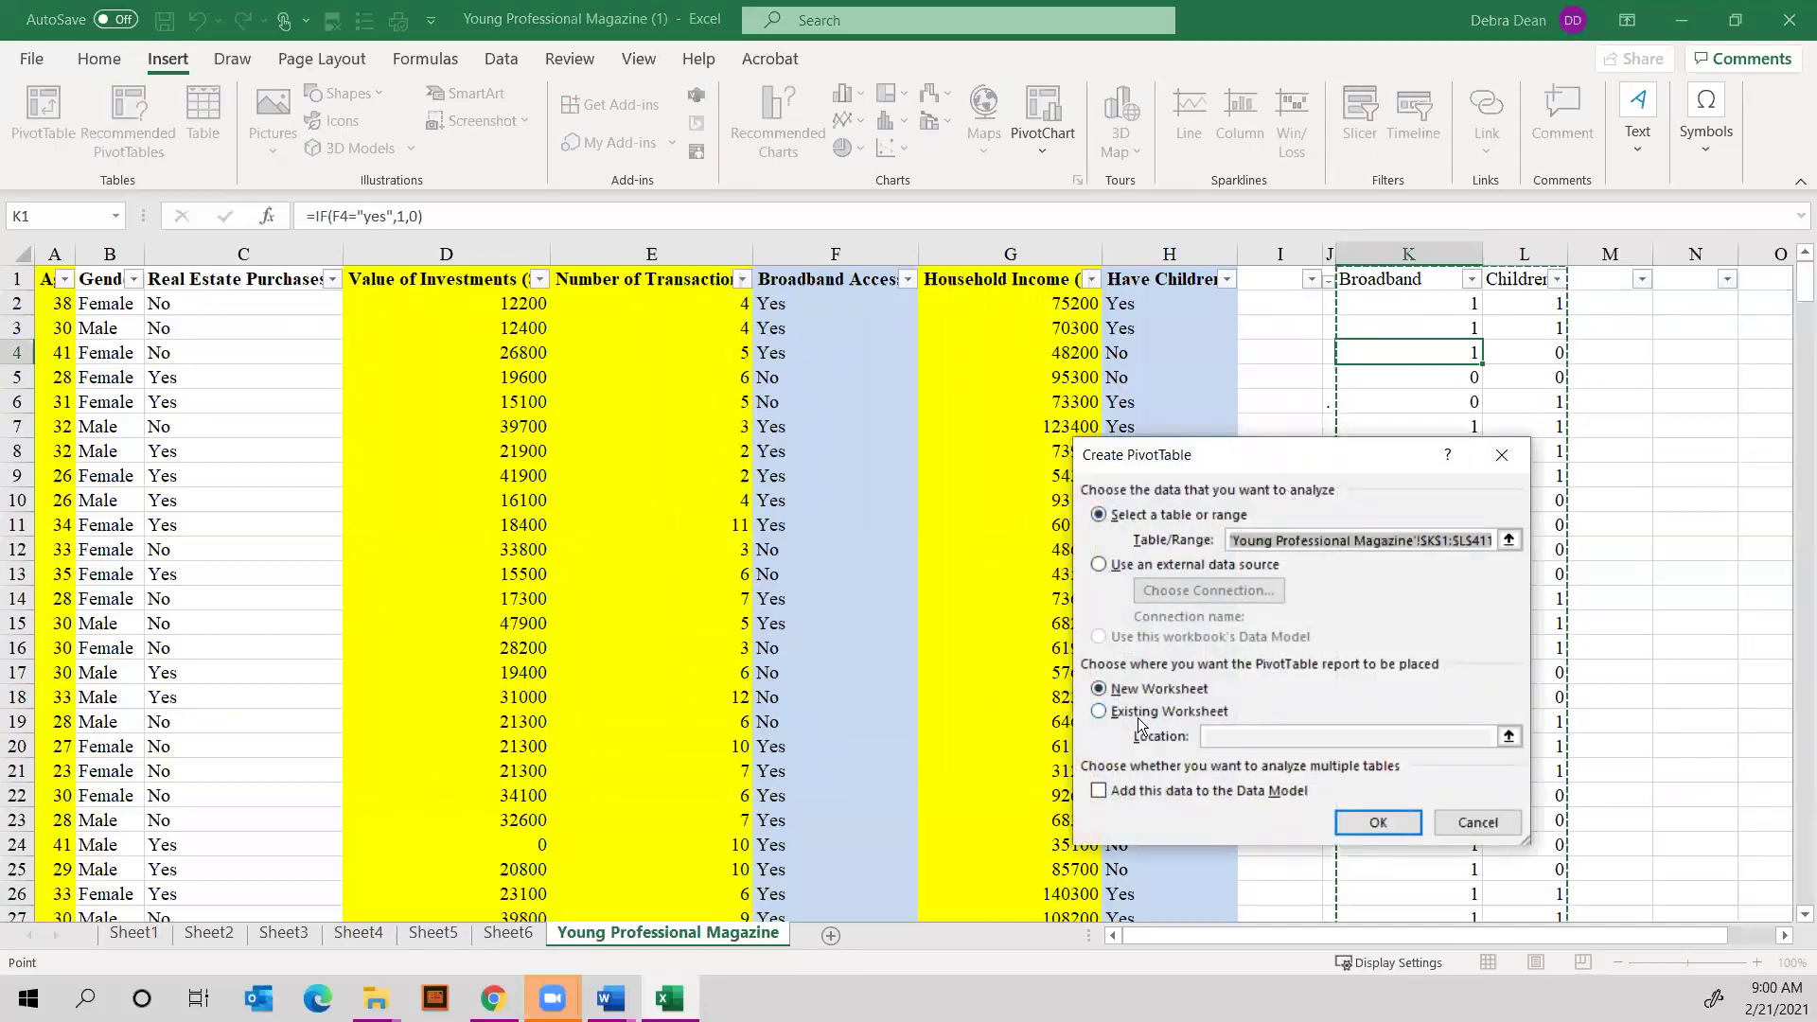
left_click(1377, 822)
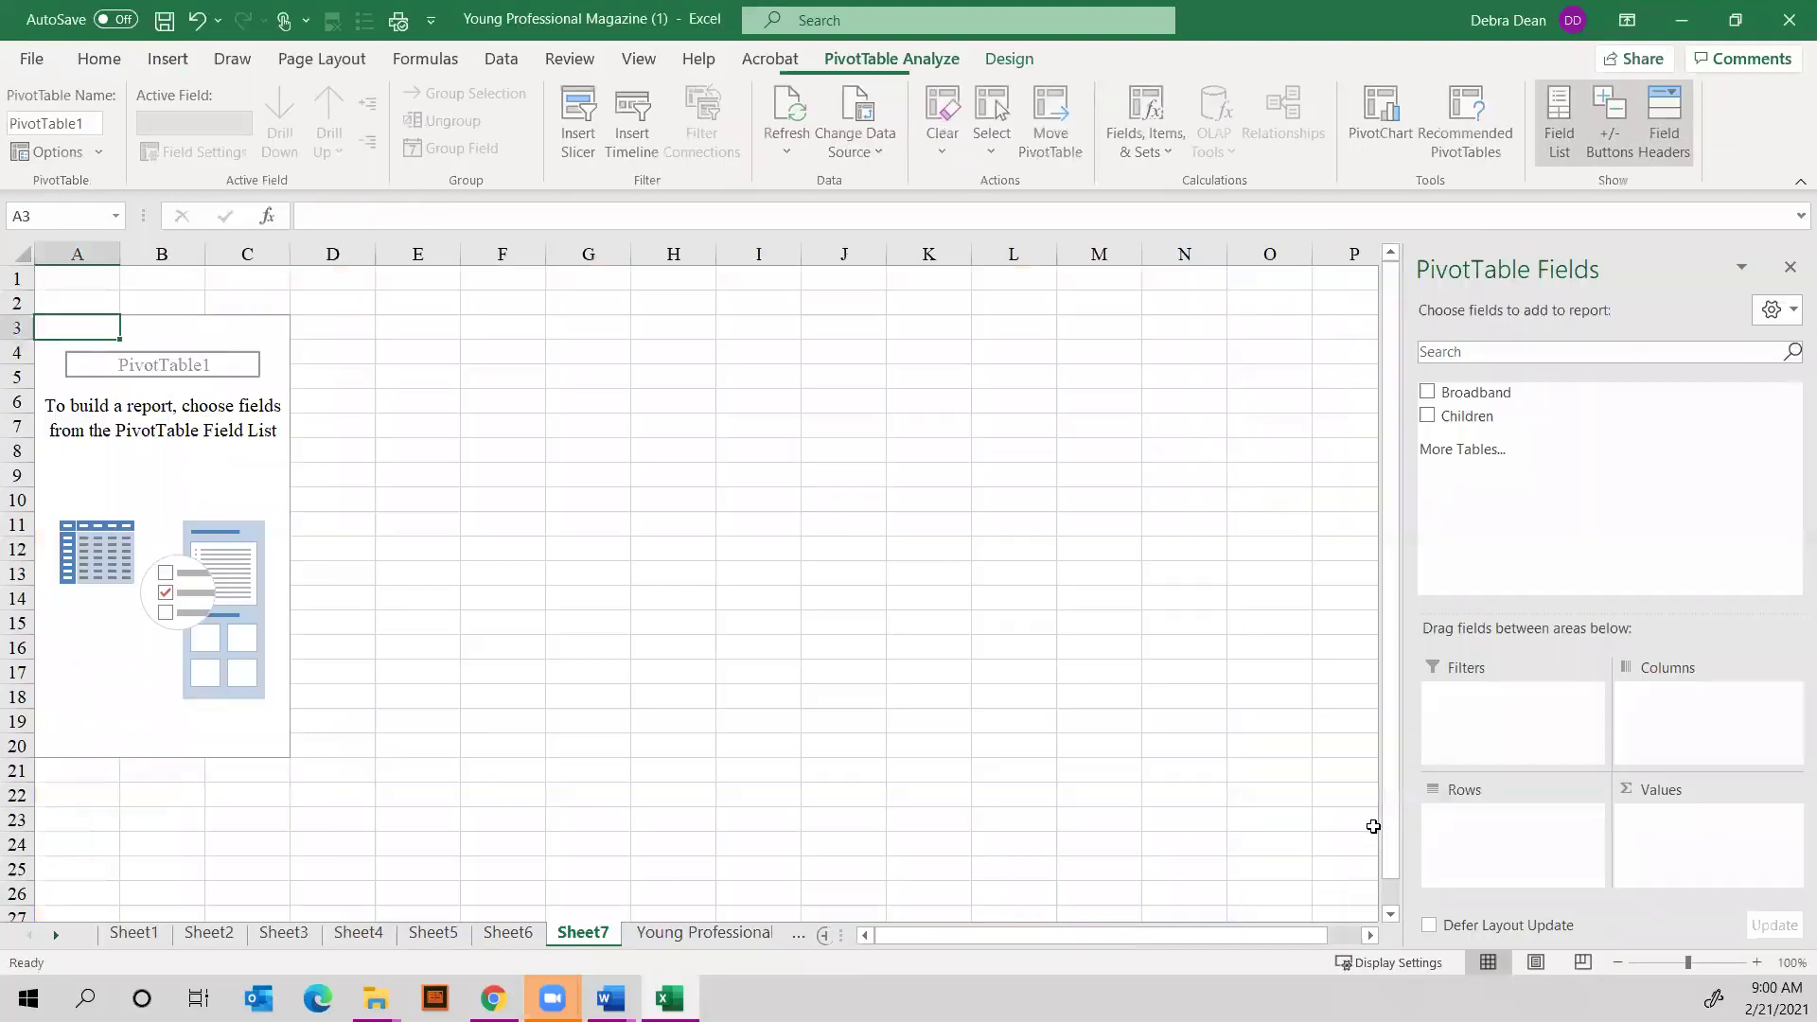
left_click(1429, 394)
left_click_drag(1473, 396, 1524, 818)
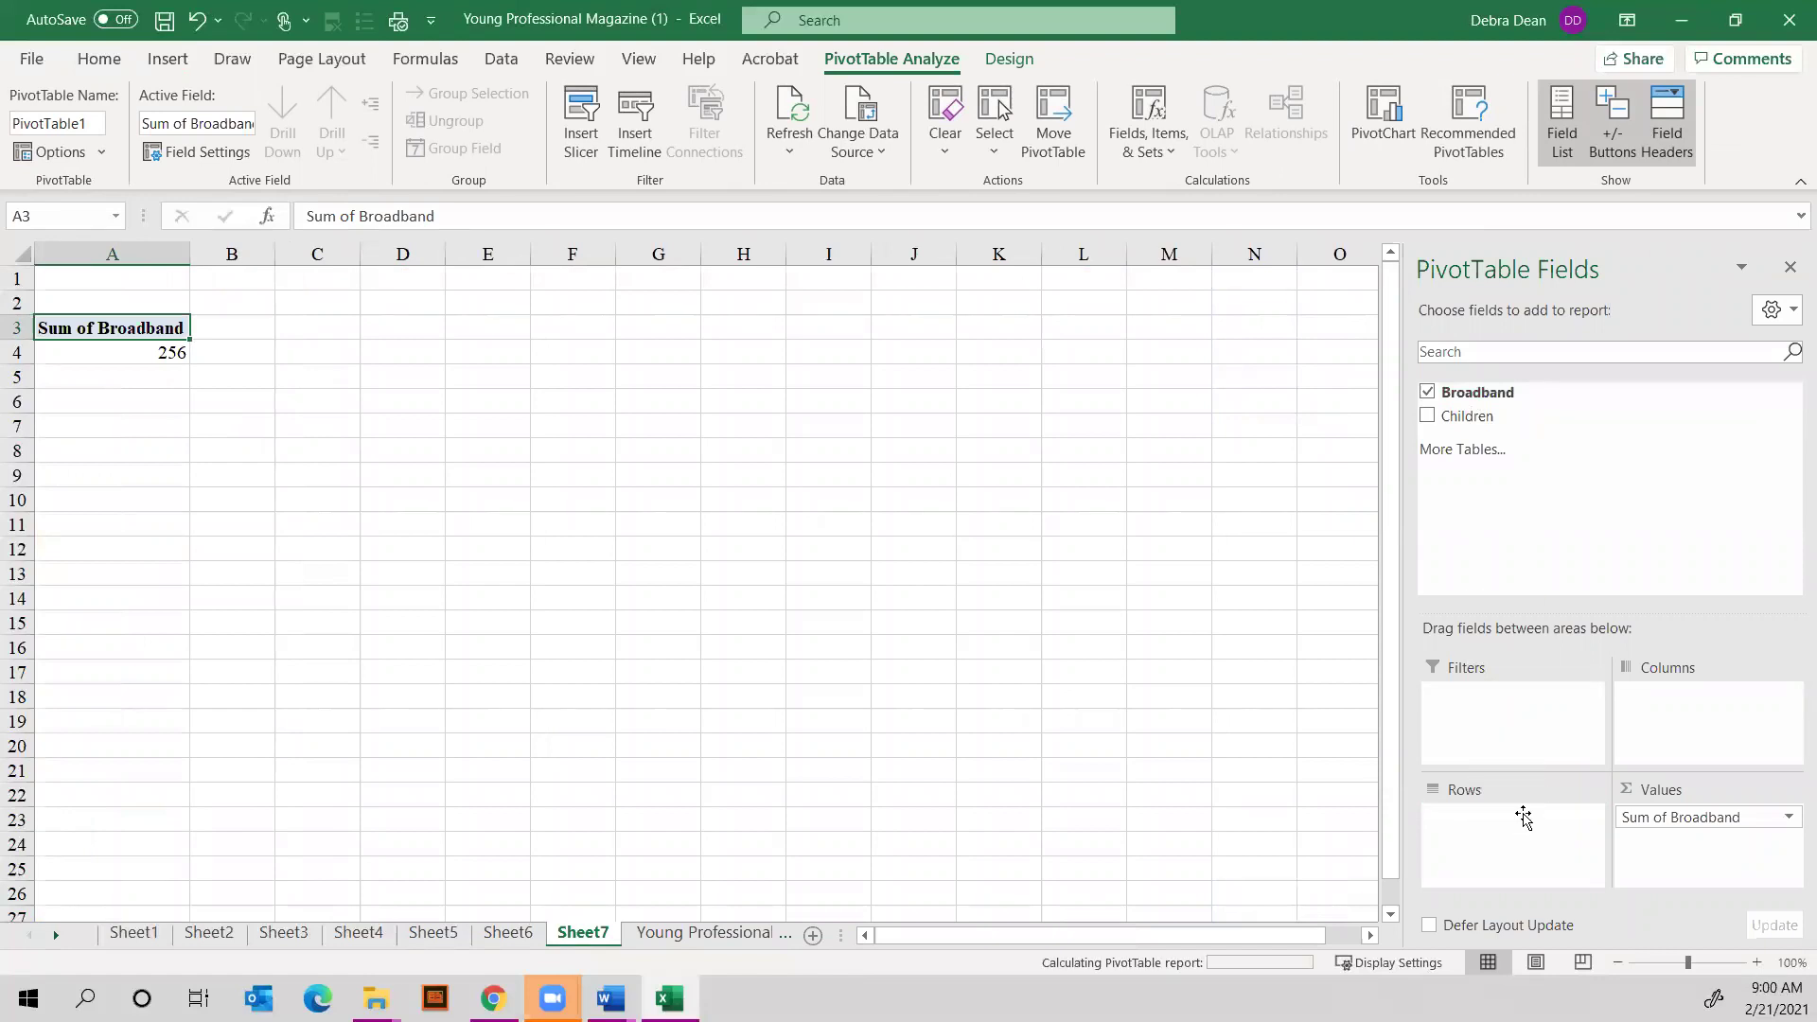
Summarize the PivotTable's Broadband values by Count and check the counts for 0 and 1
left_click(1789, 818)
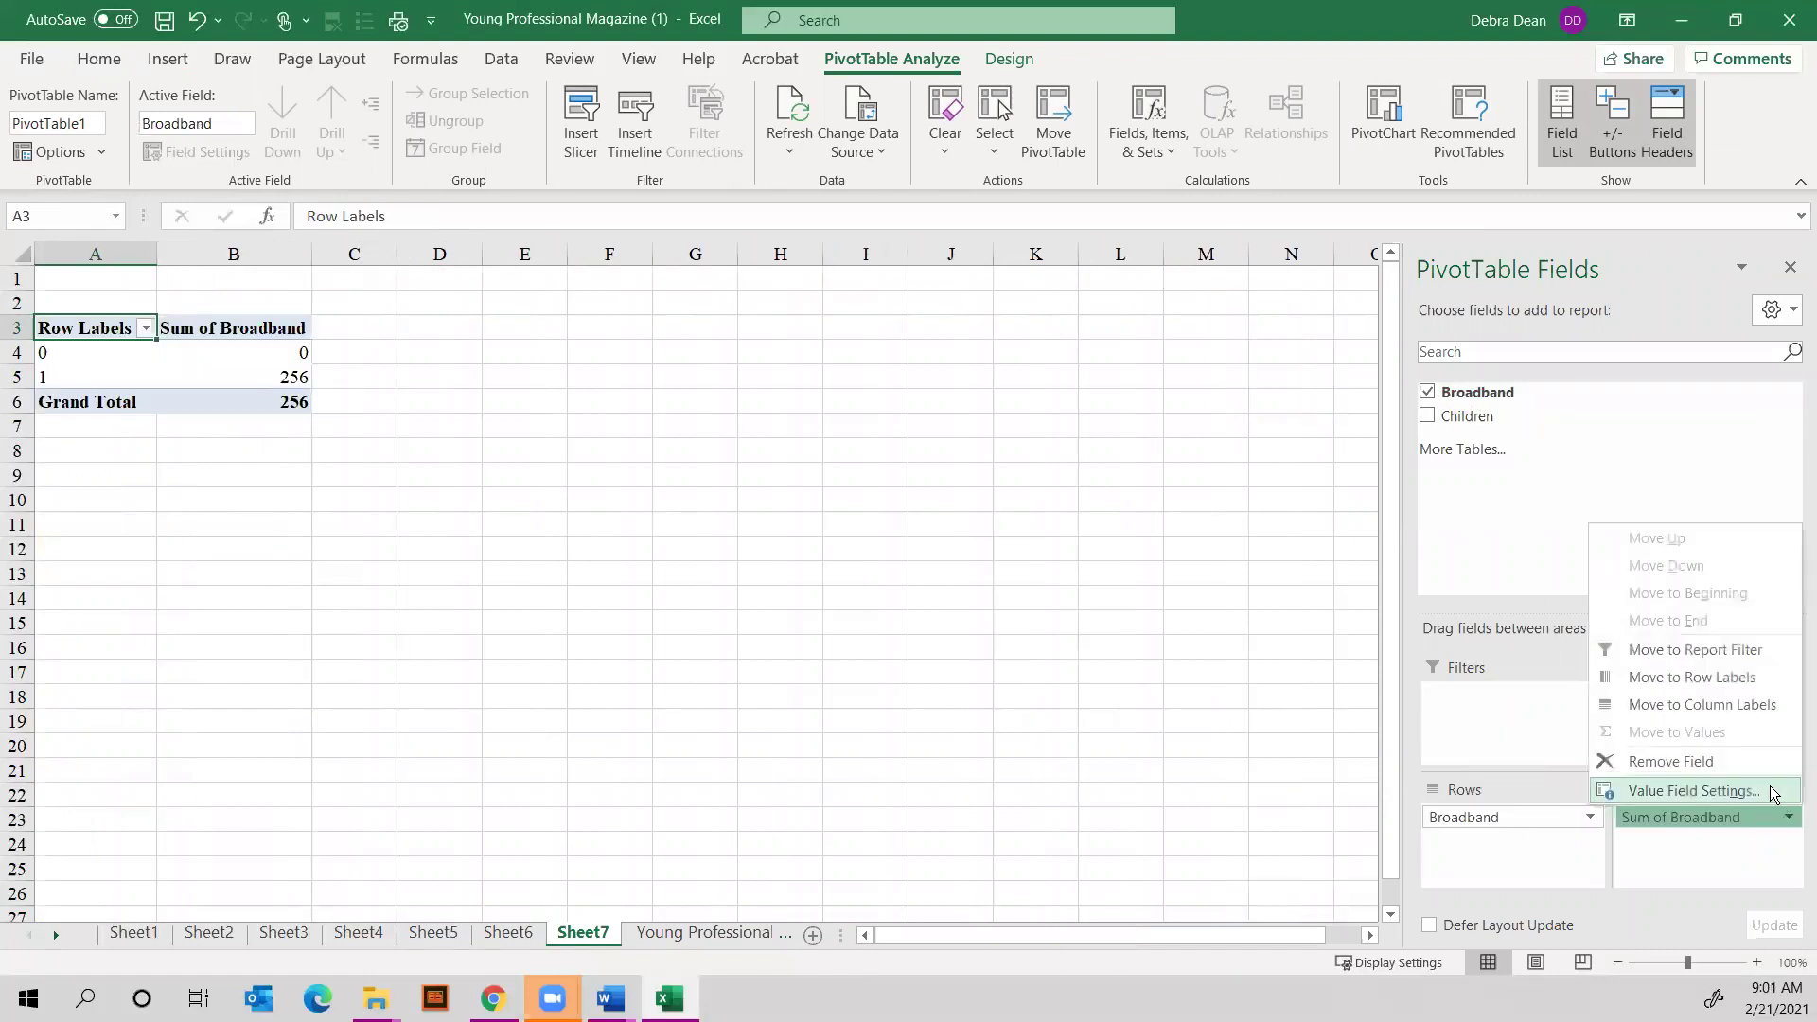
left_click(1738, 792)
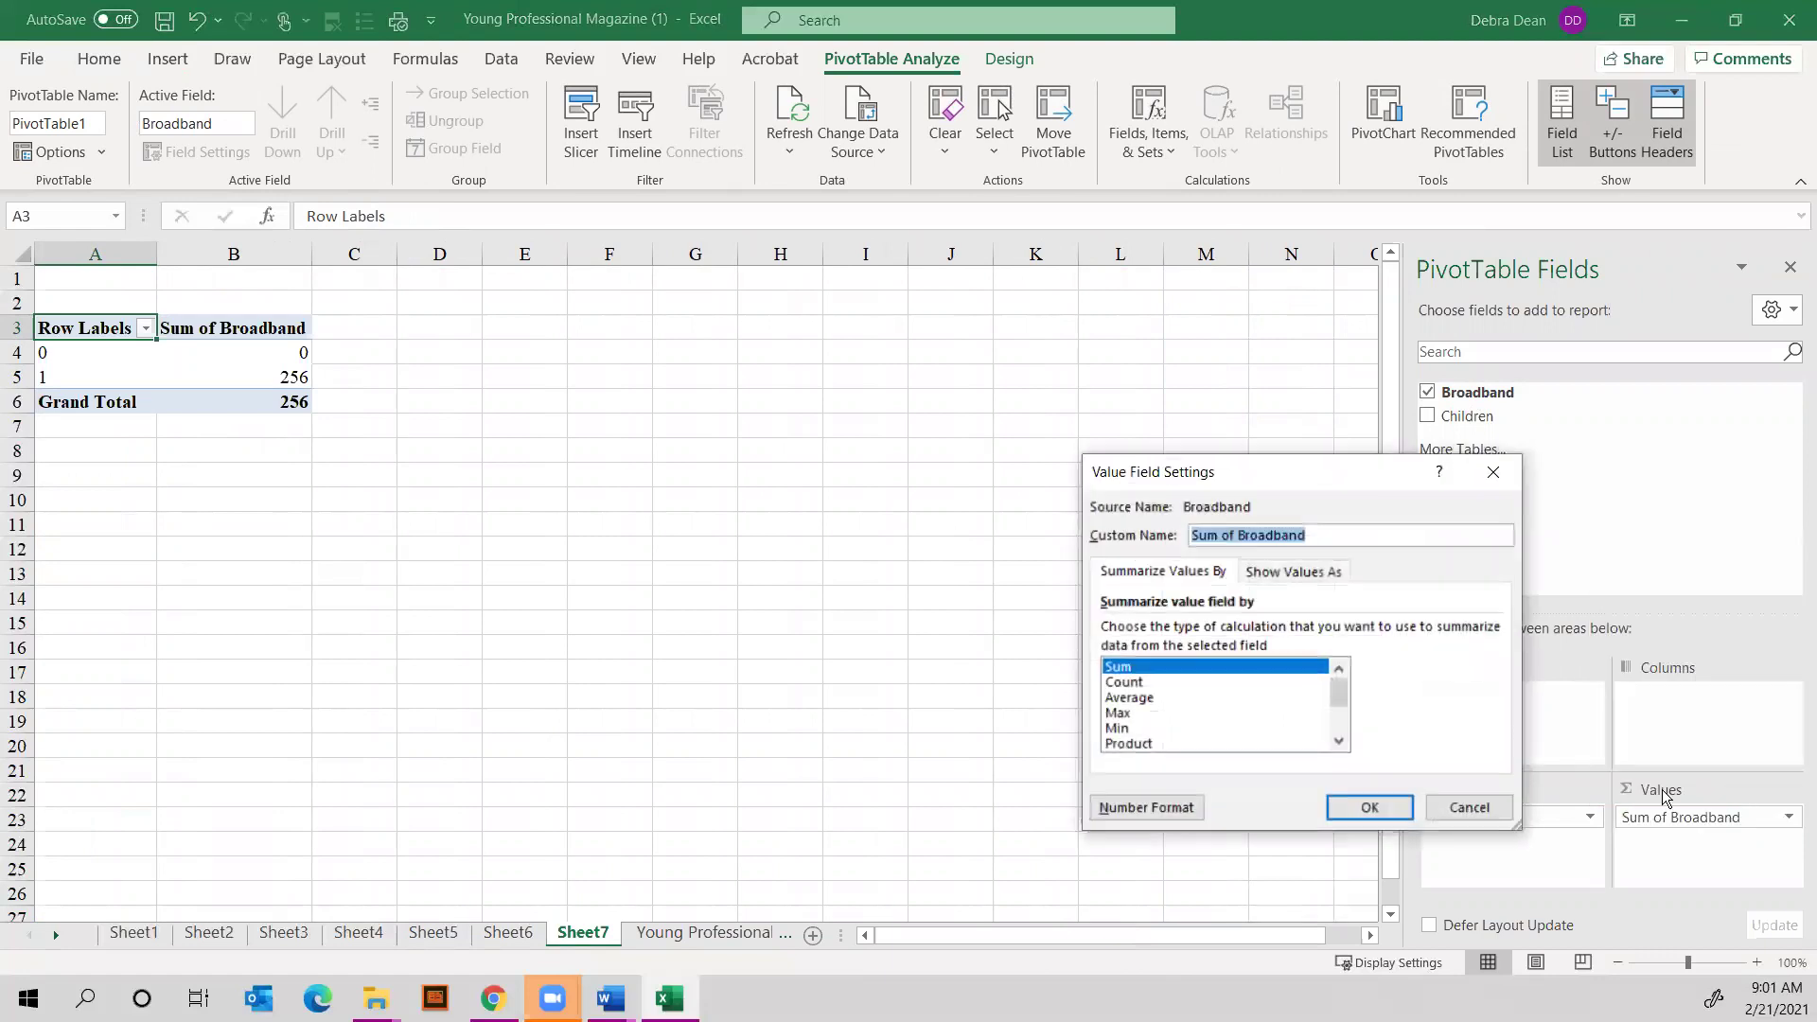
left_click(1143, 683)
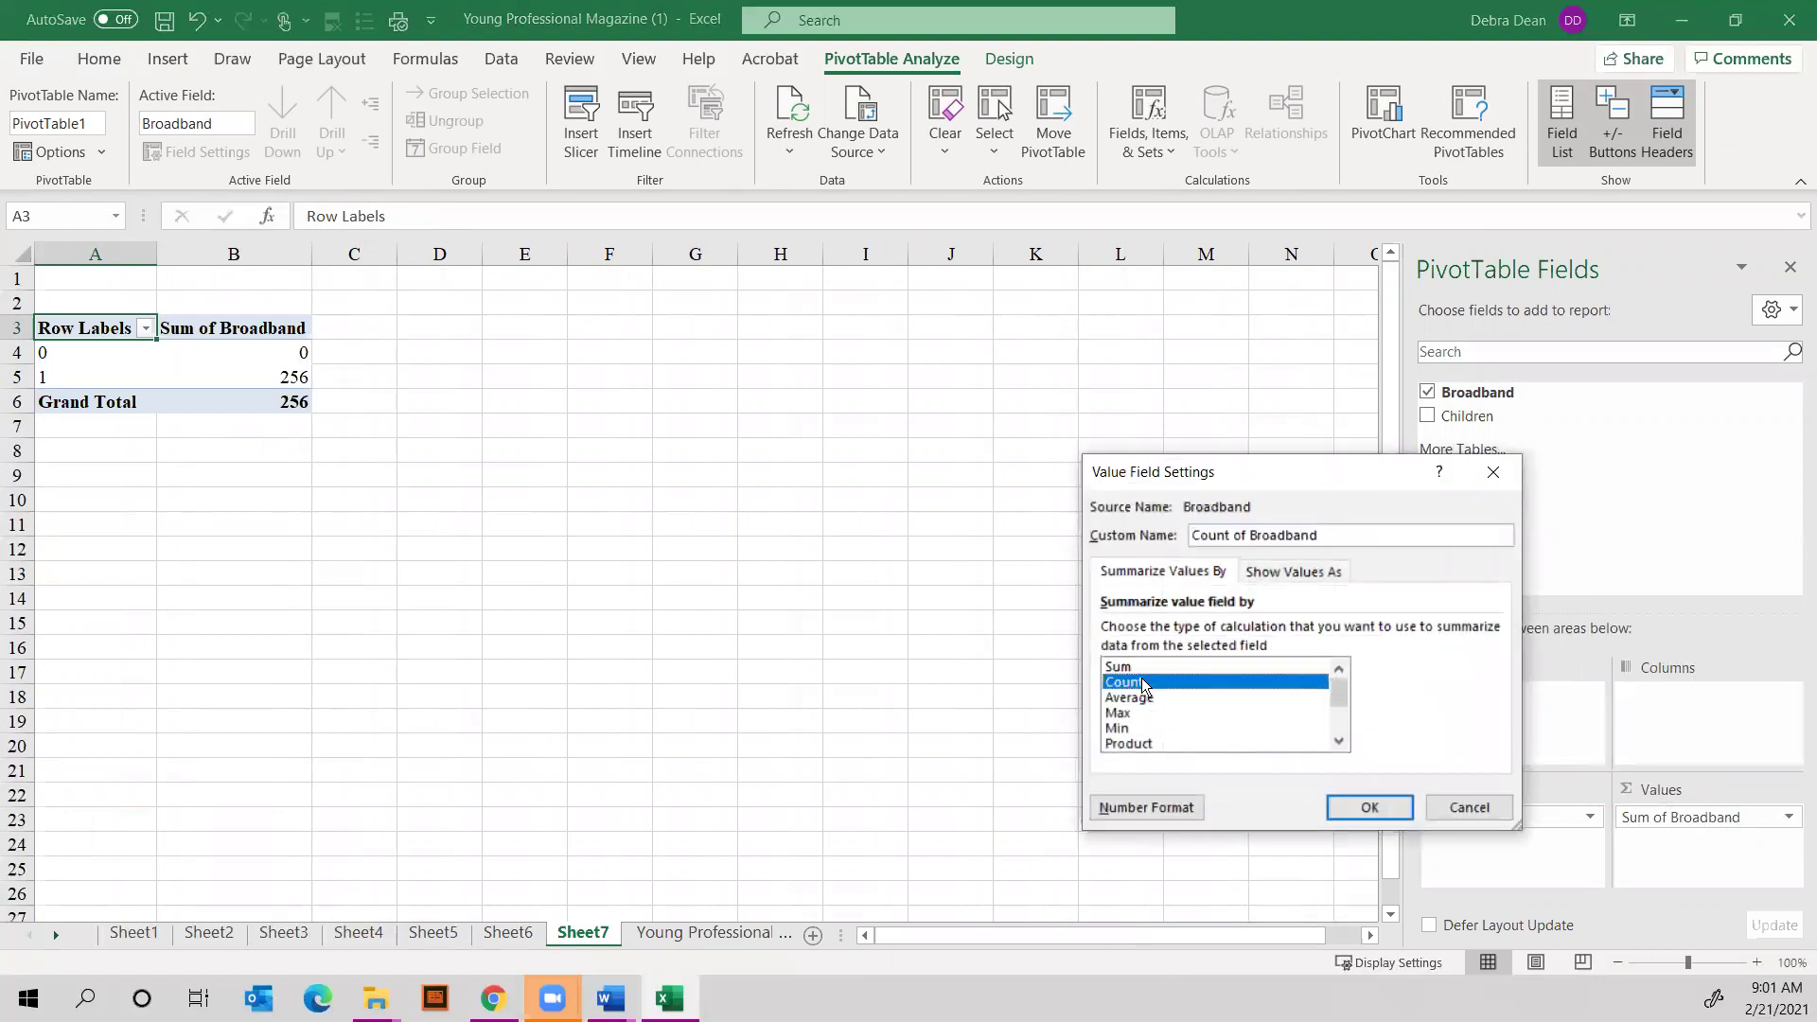
left_click(1370, 806)
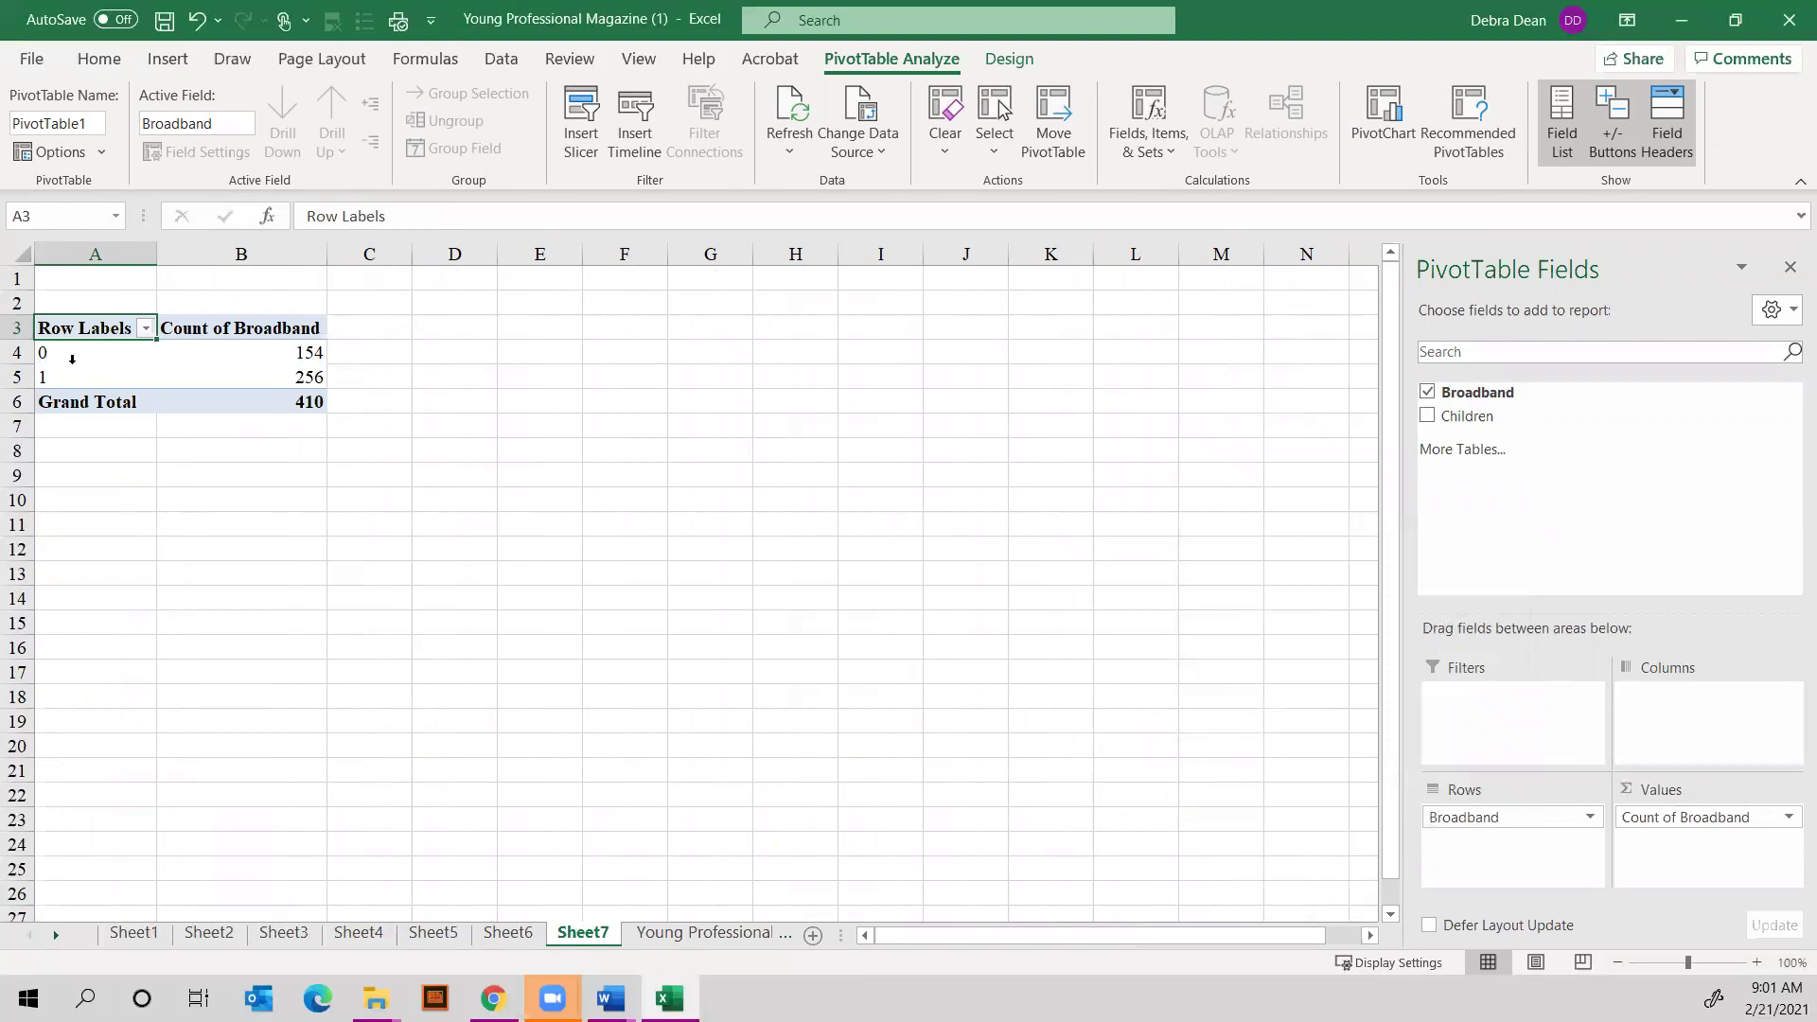
left_click(71, 353)
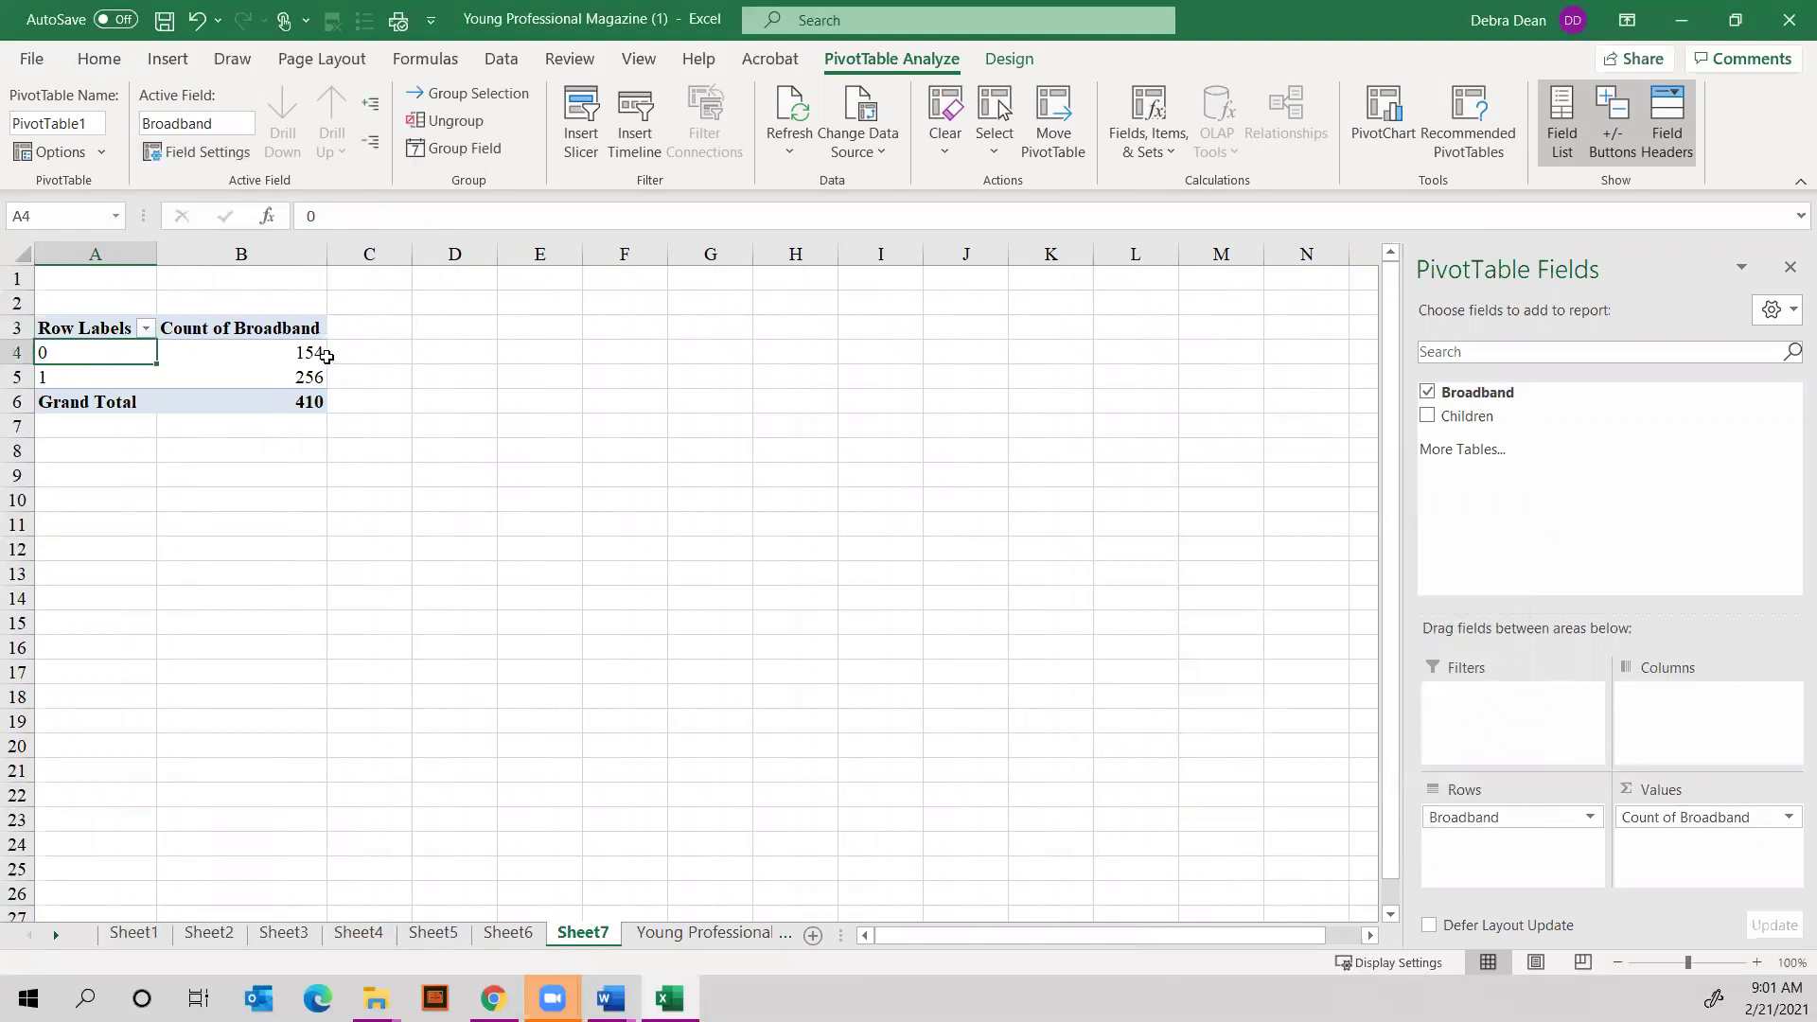
left_click(91, 384)
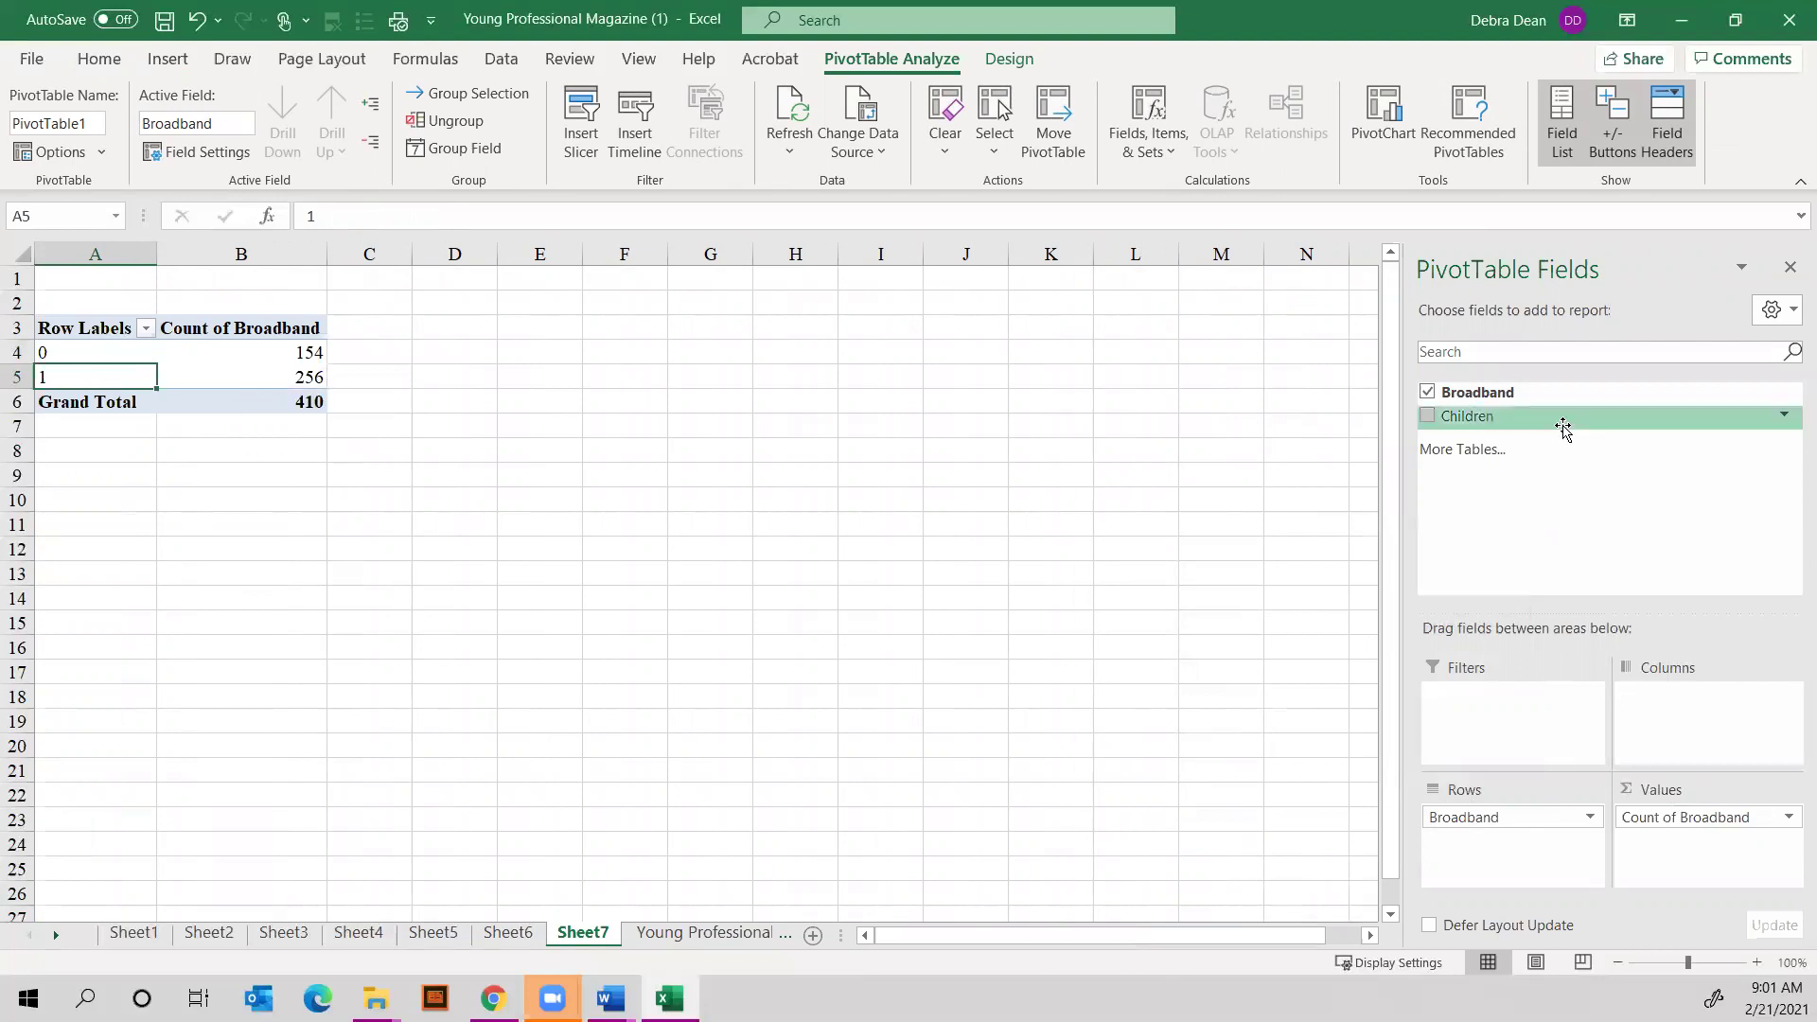
Add the Children field to the PivotTable's values and summarize it by Count
left_click(1427, 418)
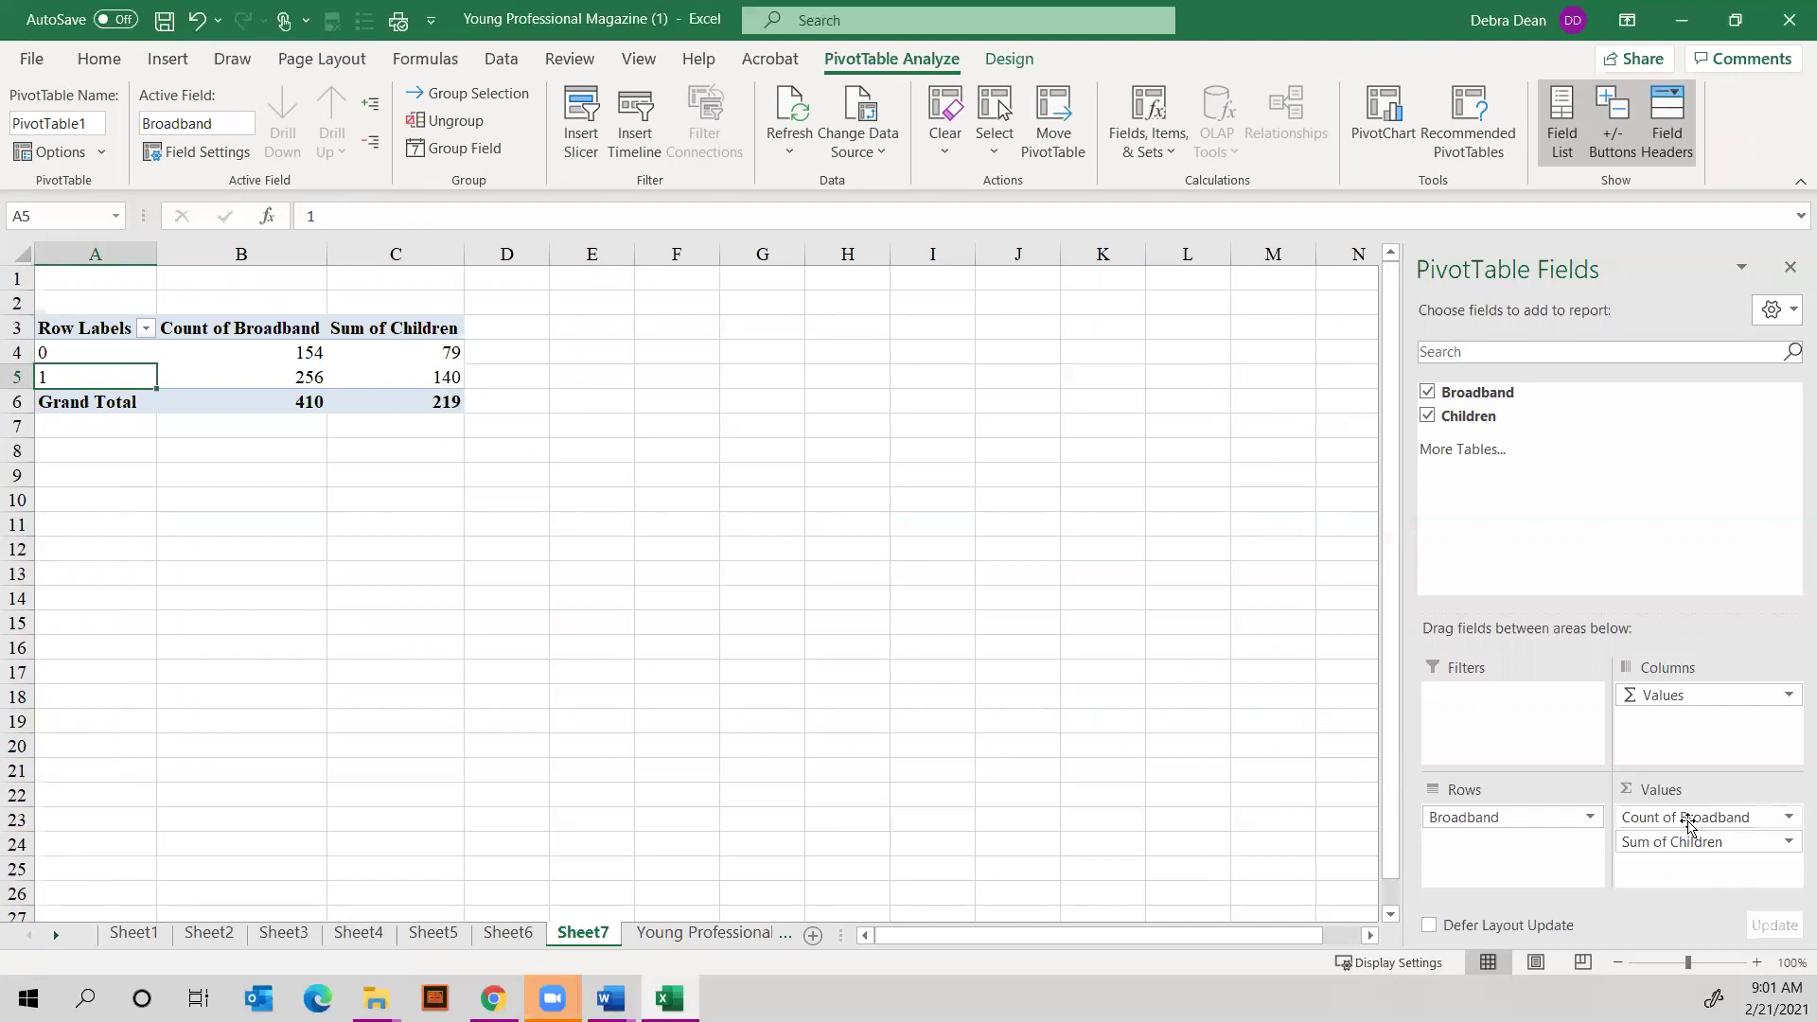
left_click(1792, 843)
left_click(1680, 813)
left_click(1136, 683)
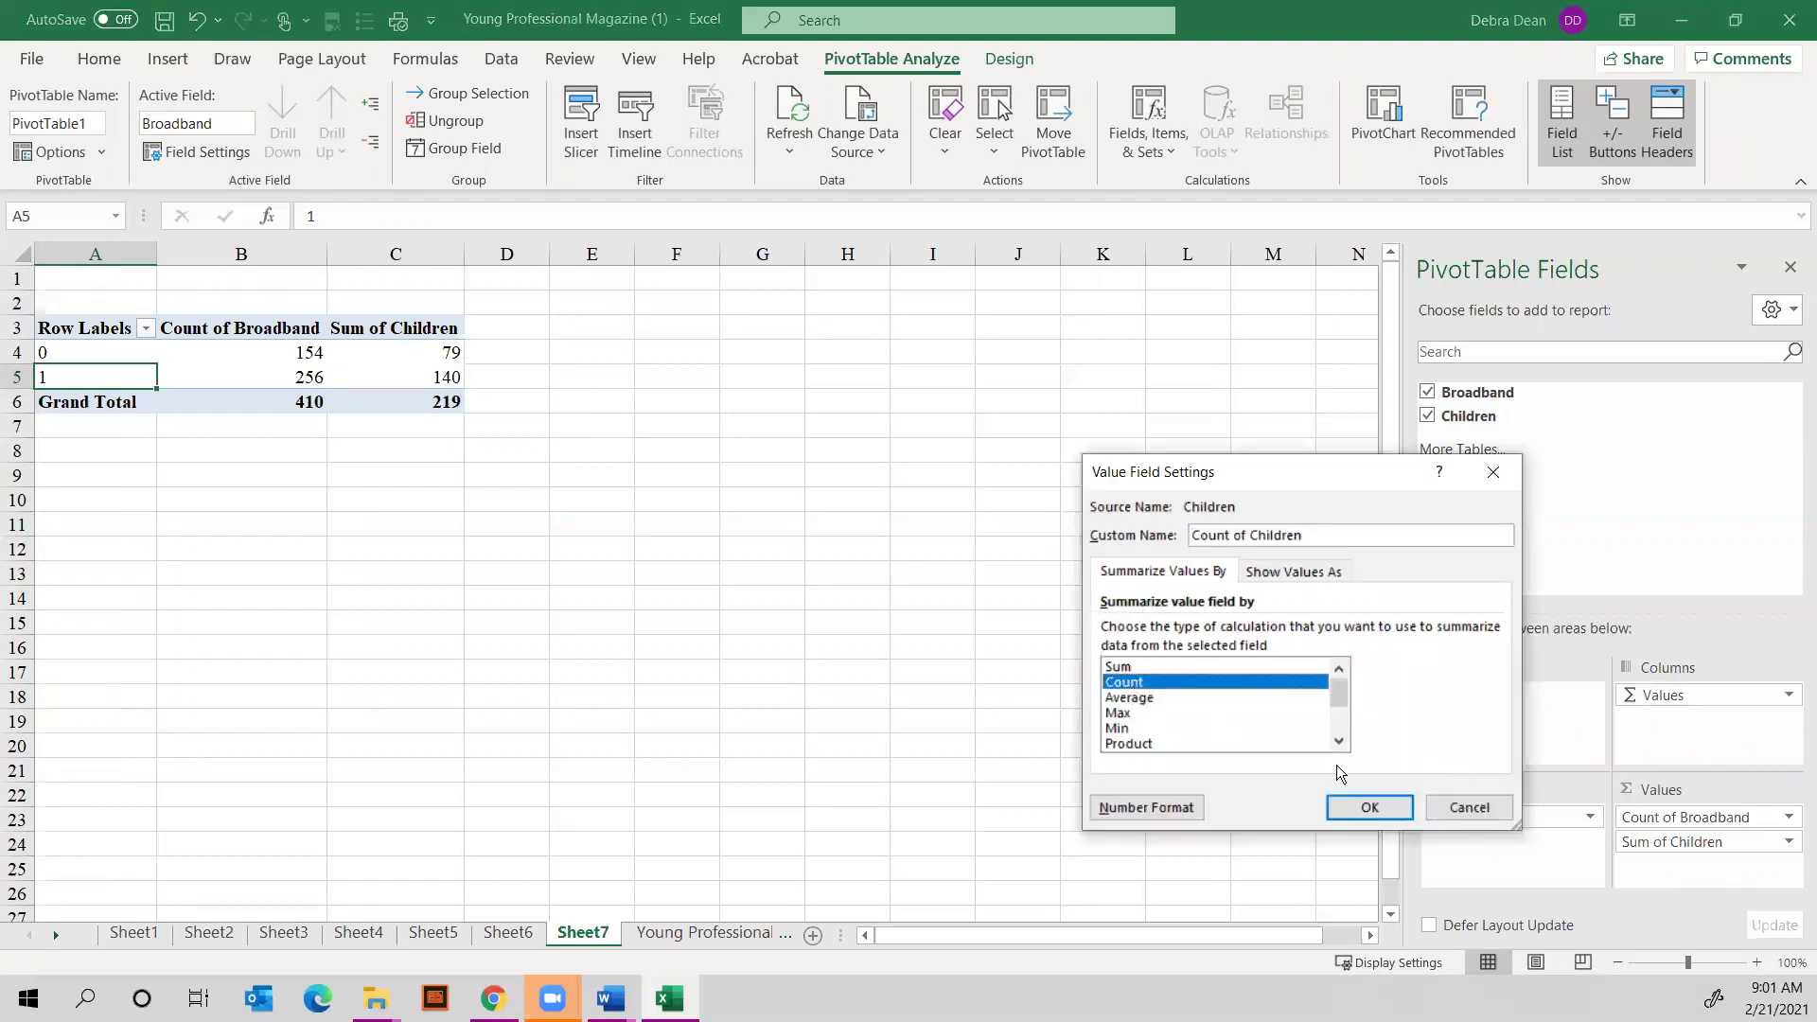
left_click(1379, 808)
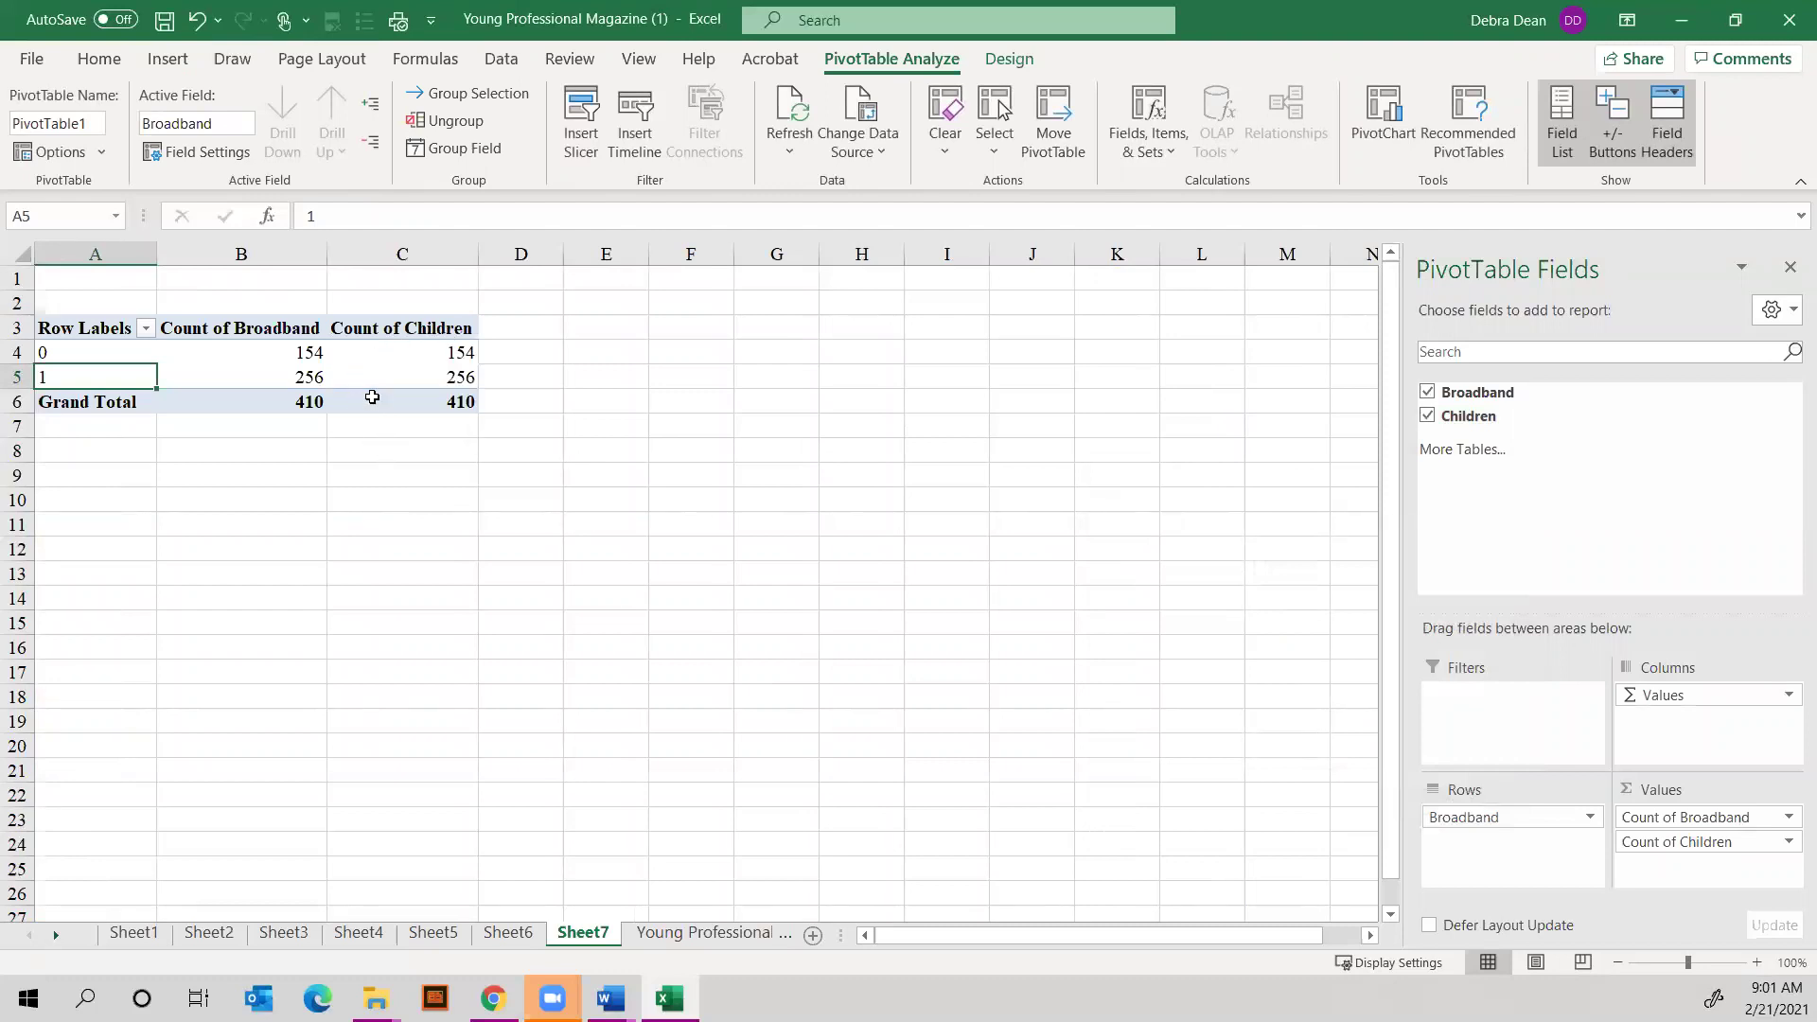
mouse_move(372, 398)
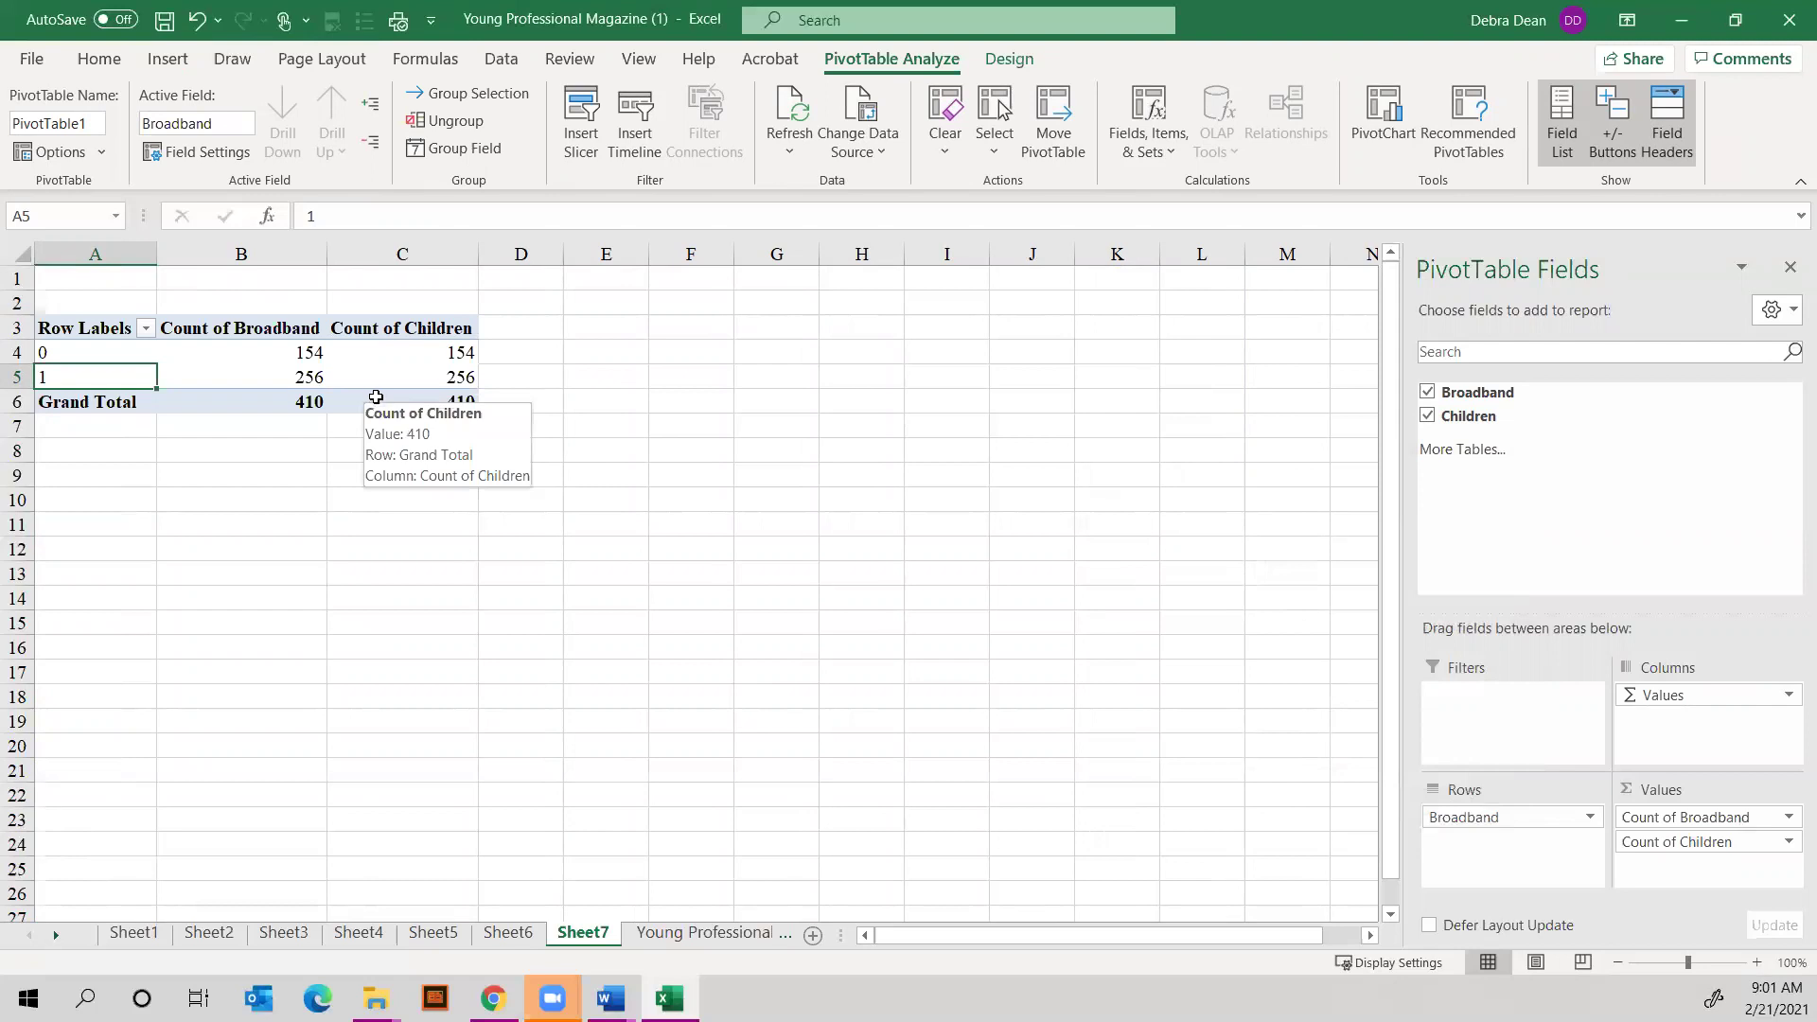
Examine the IF formulas in the first Broadband and Children cells, K2 and L2, on the Young Professional Magazine sheet
left_click(700, 934)
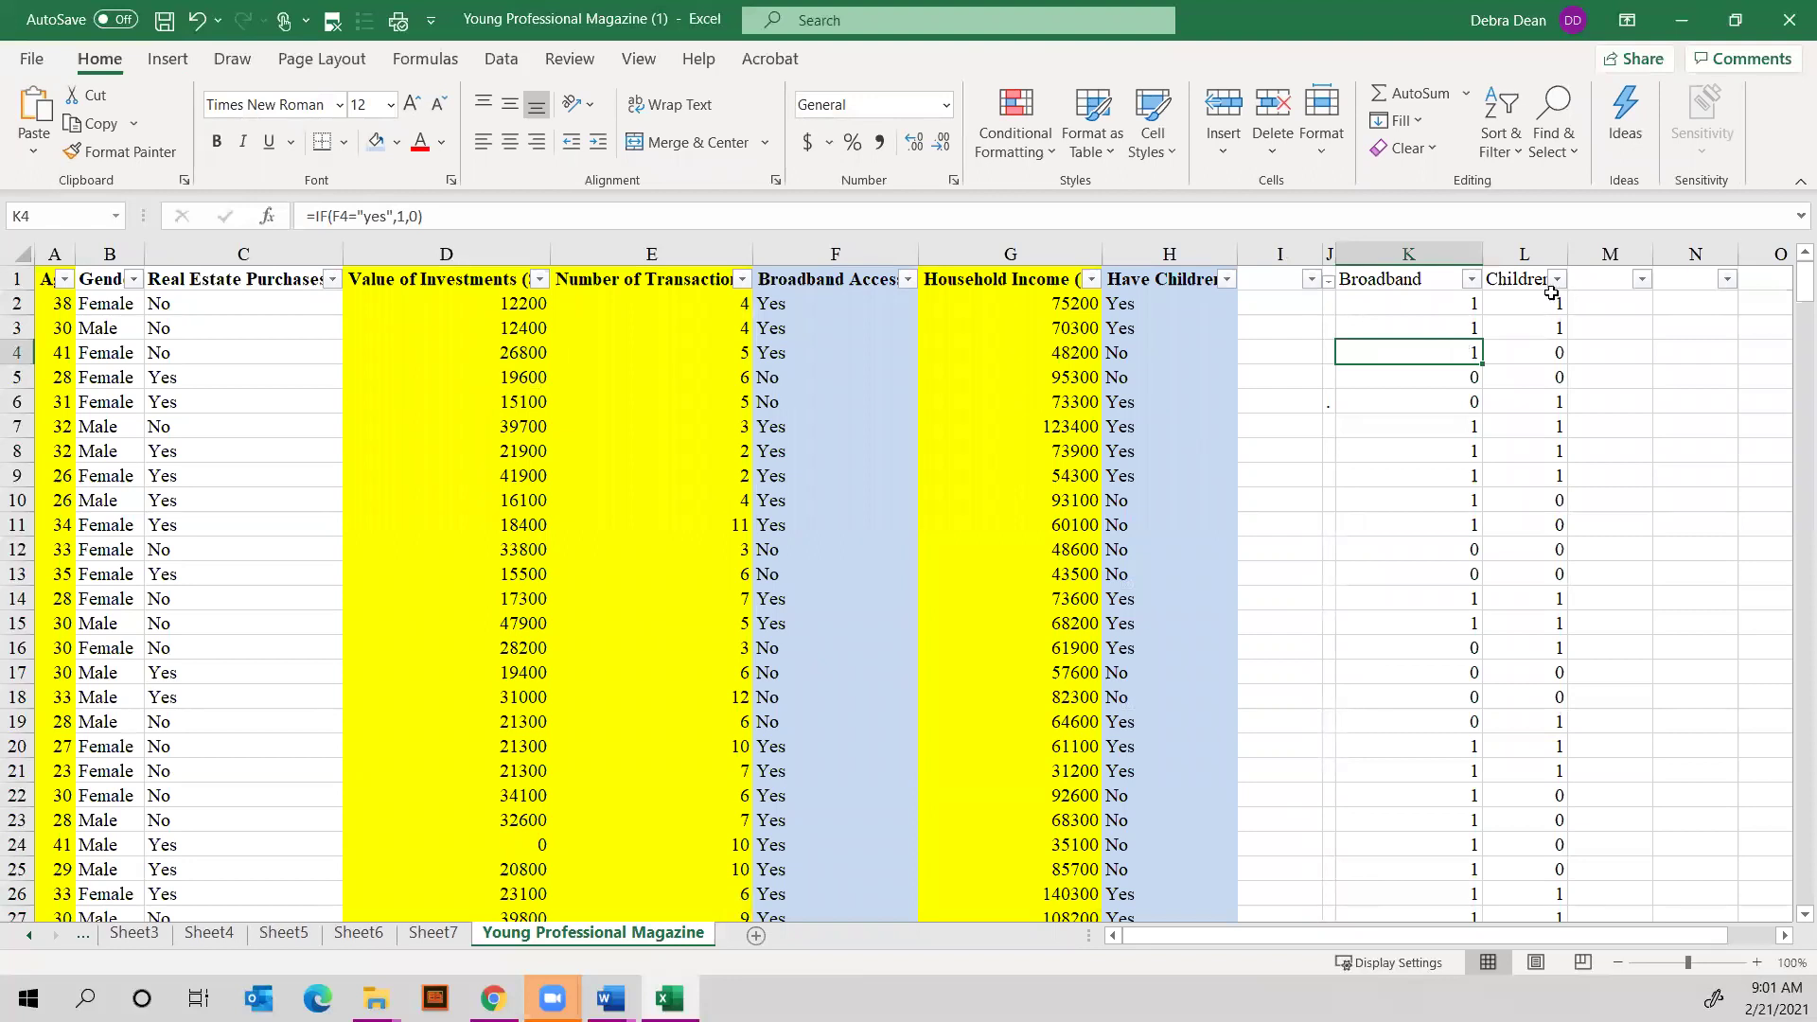
left_click(1552, 301)
left_click(1445, 302)
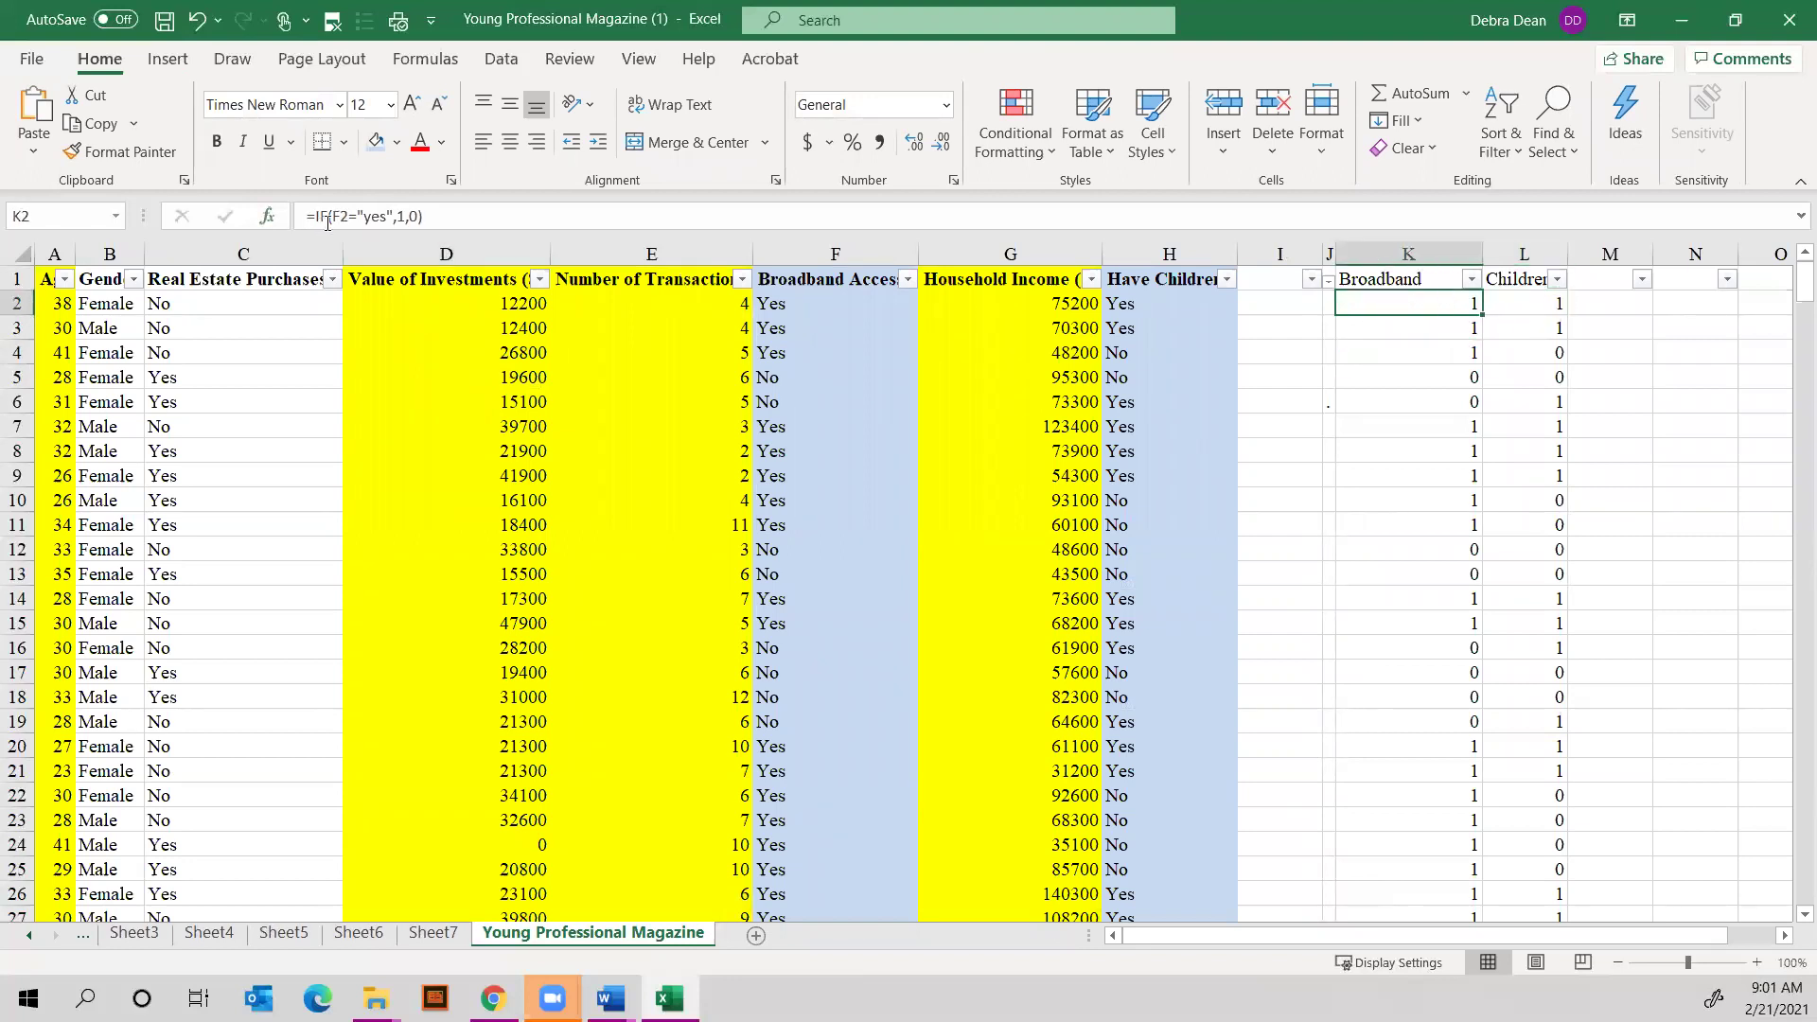
double_click(1414, 302)
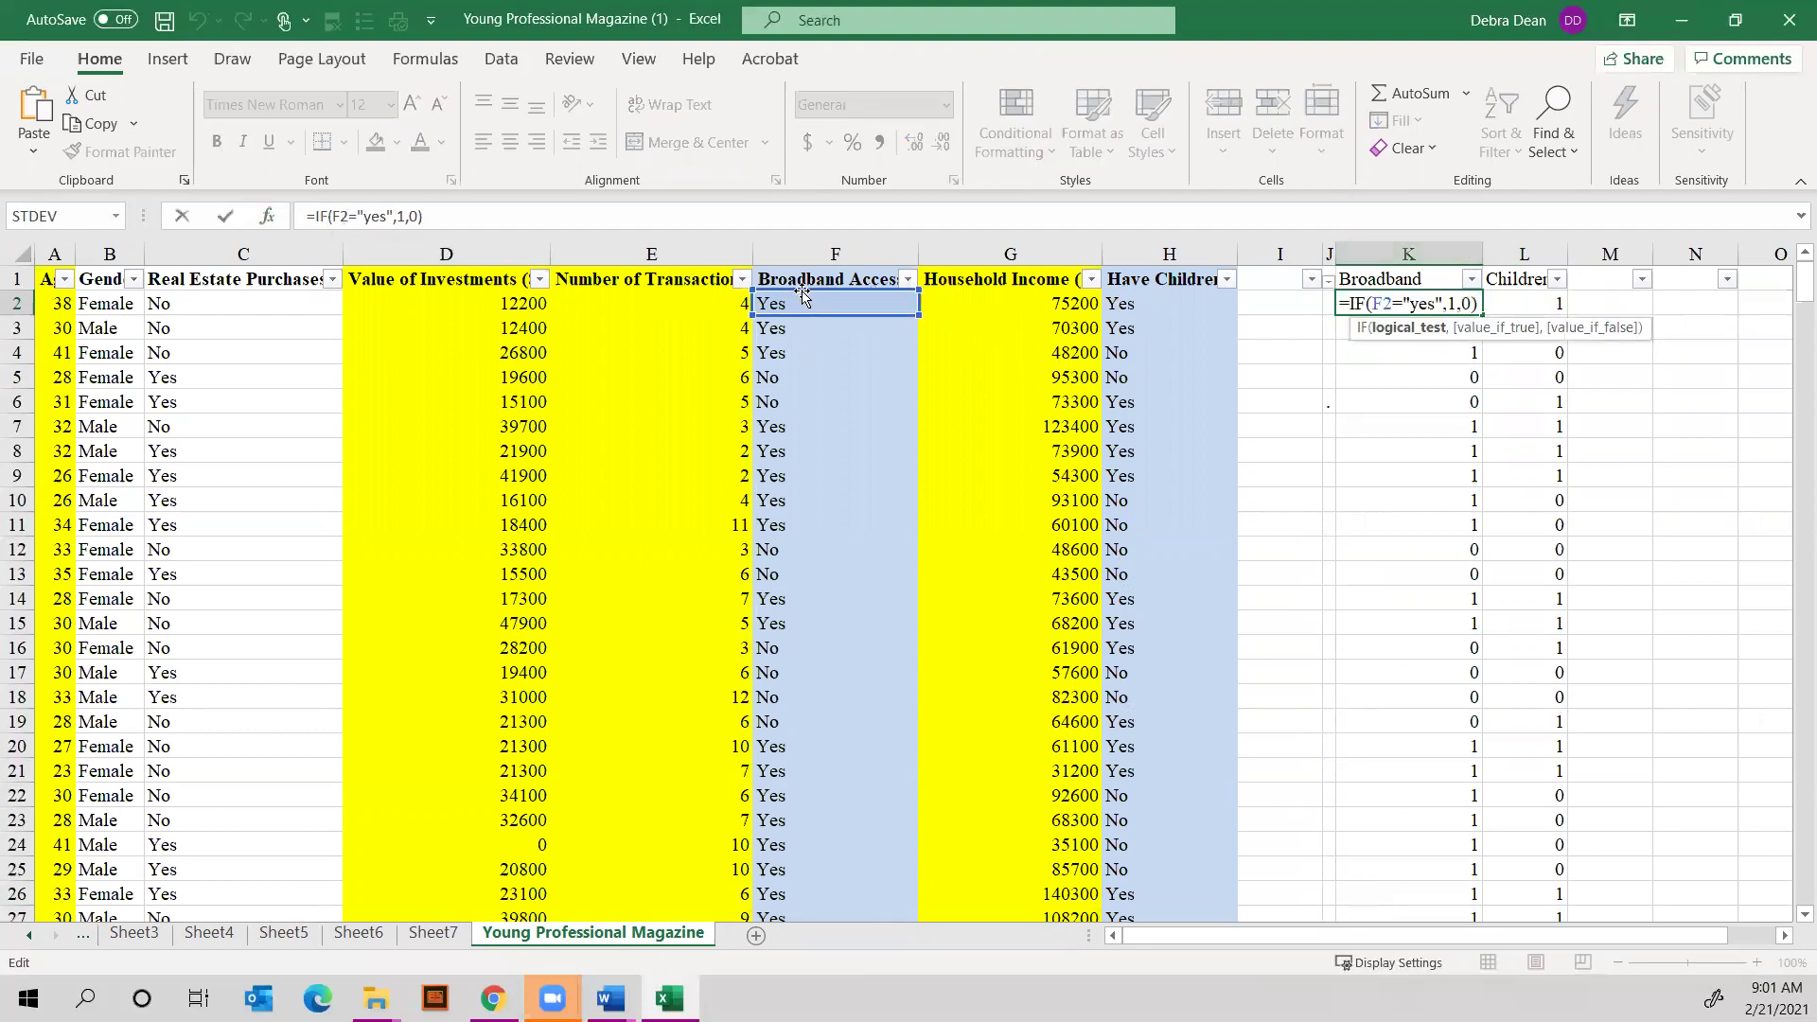
double_click(1531, 299)
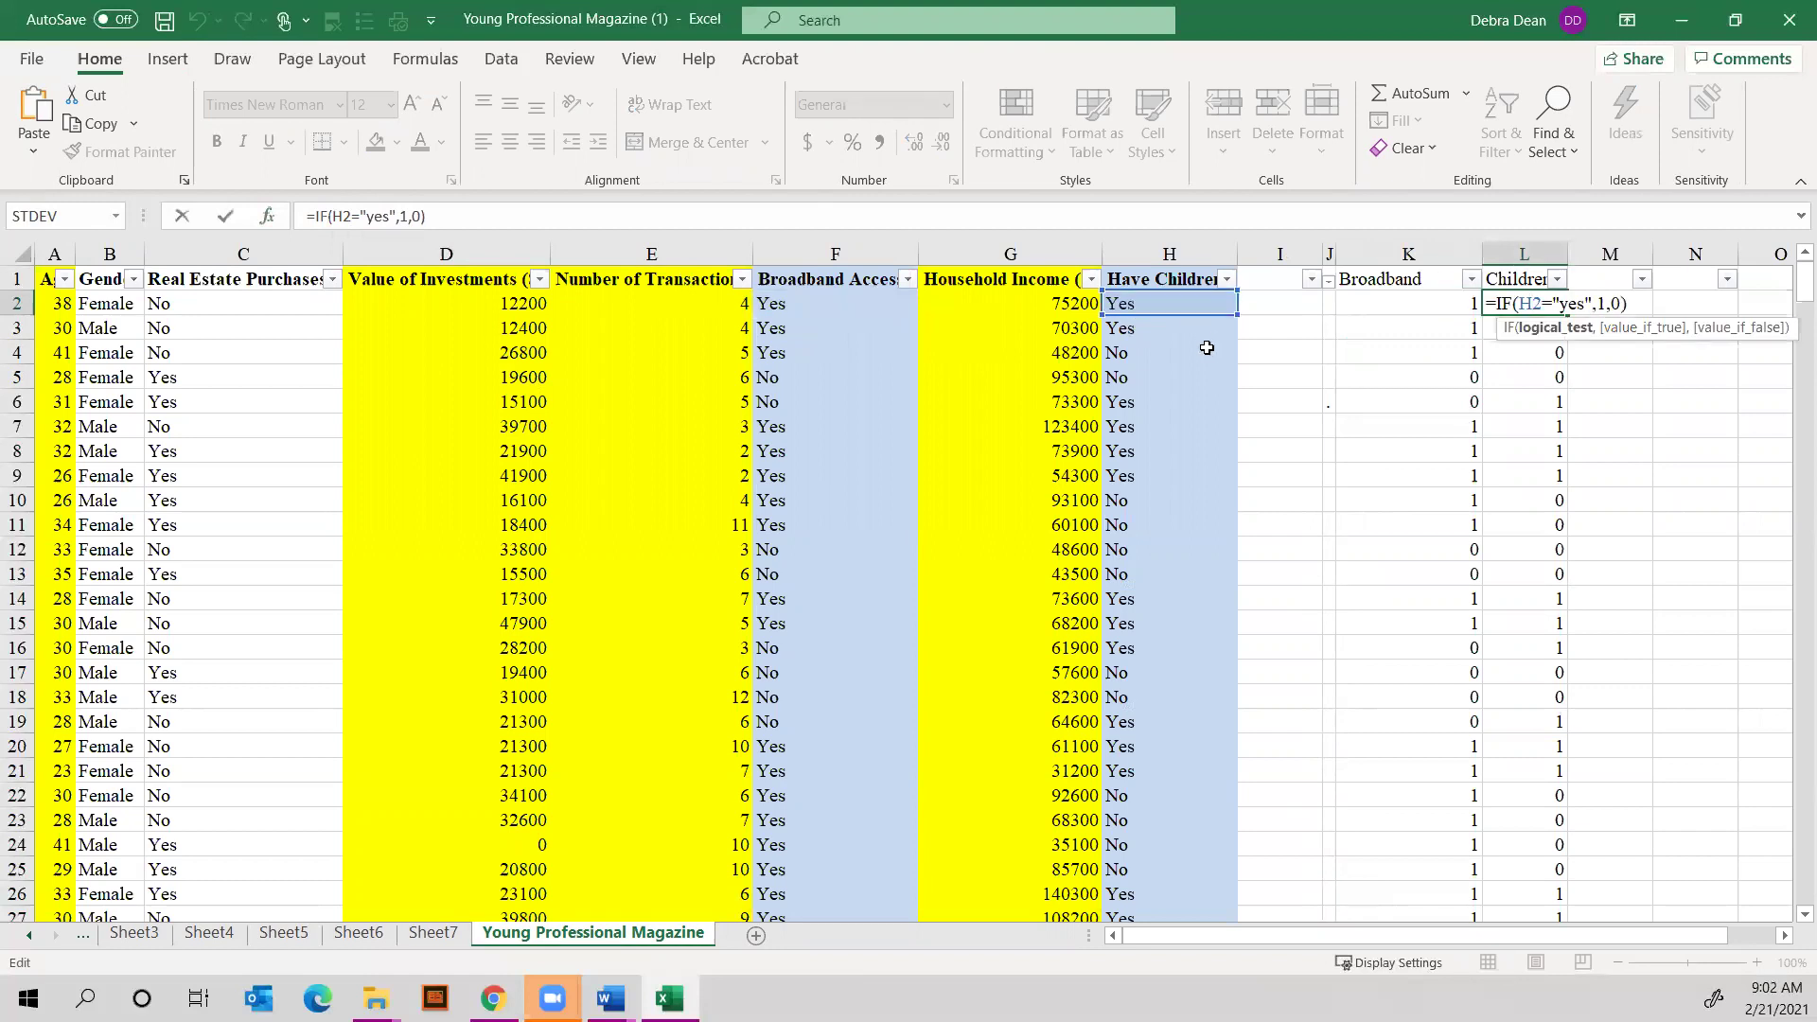
left_click(1391, 331)
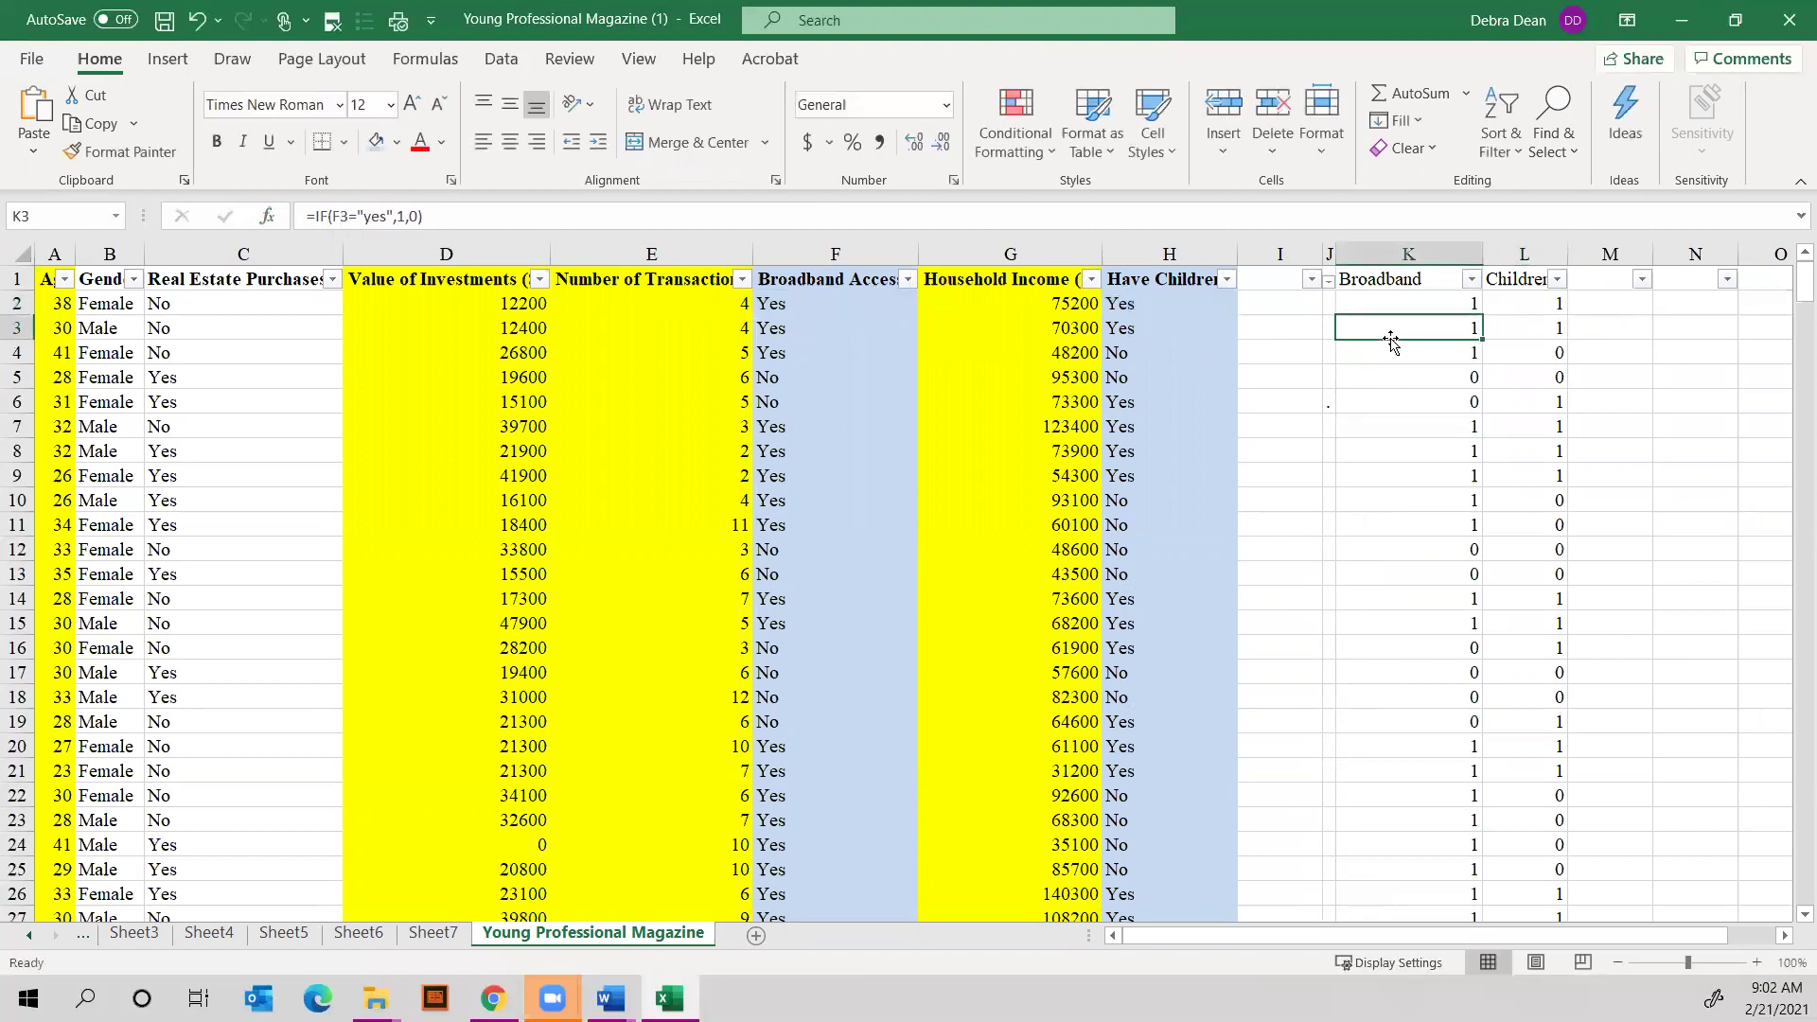
Filter the Broadband column to show only 1, check the number of records found again, and clear the filter
left_click(1470, 279)
left_click(1231, 557)
left_click(1247, 598)
left_click(1339, 775)
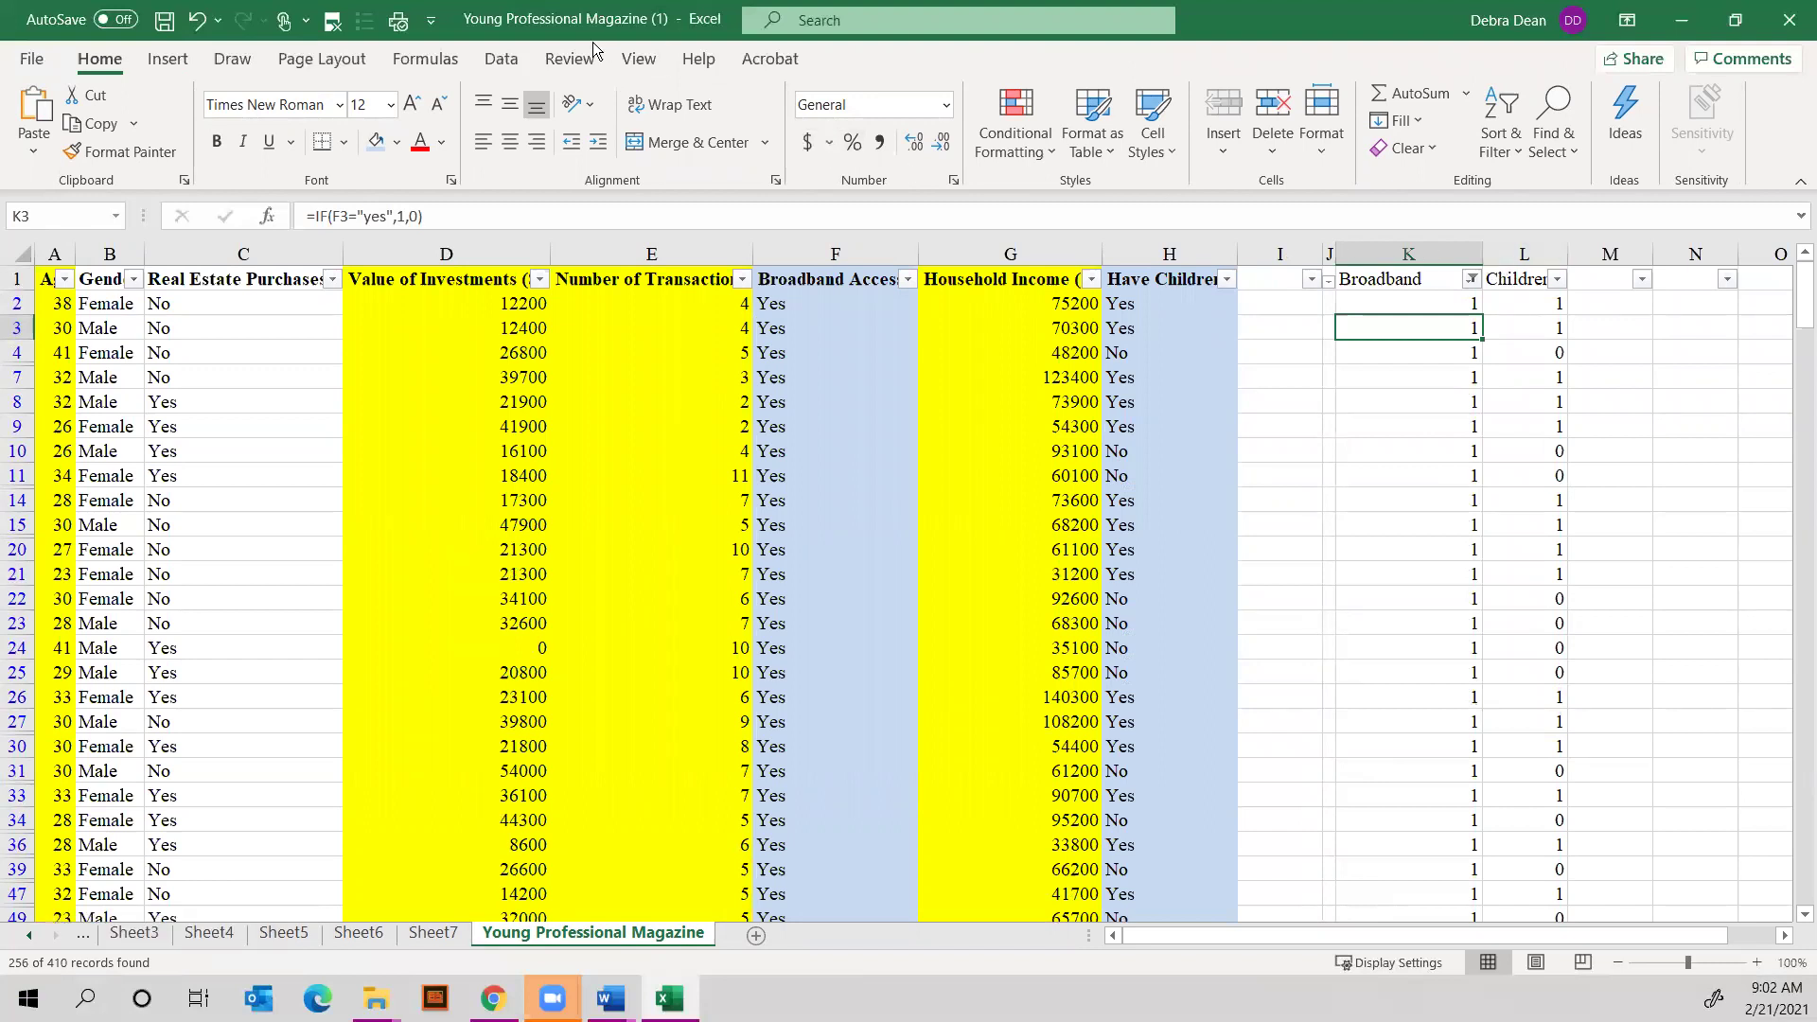
left_click(501, 59)
left_click(1039, 95)
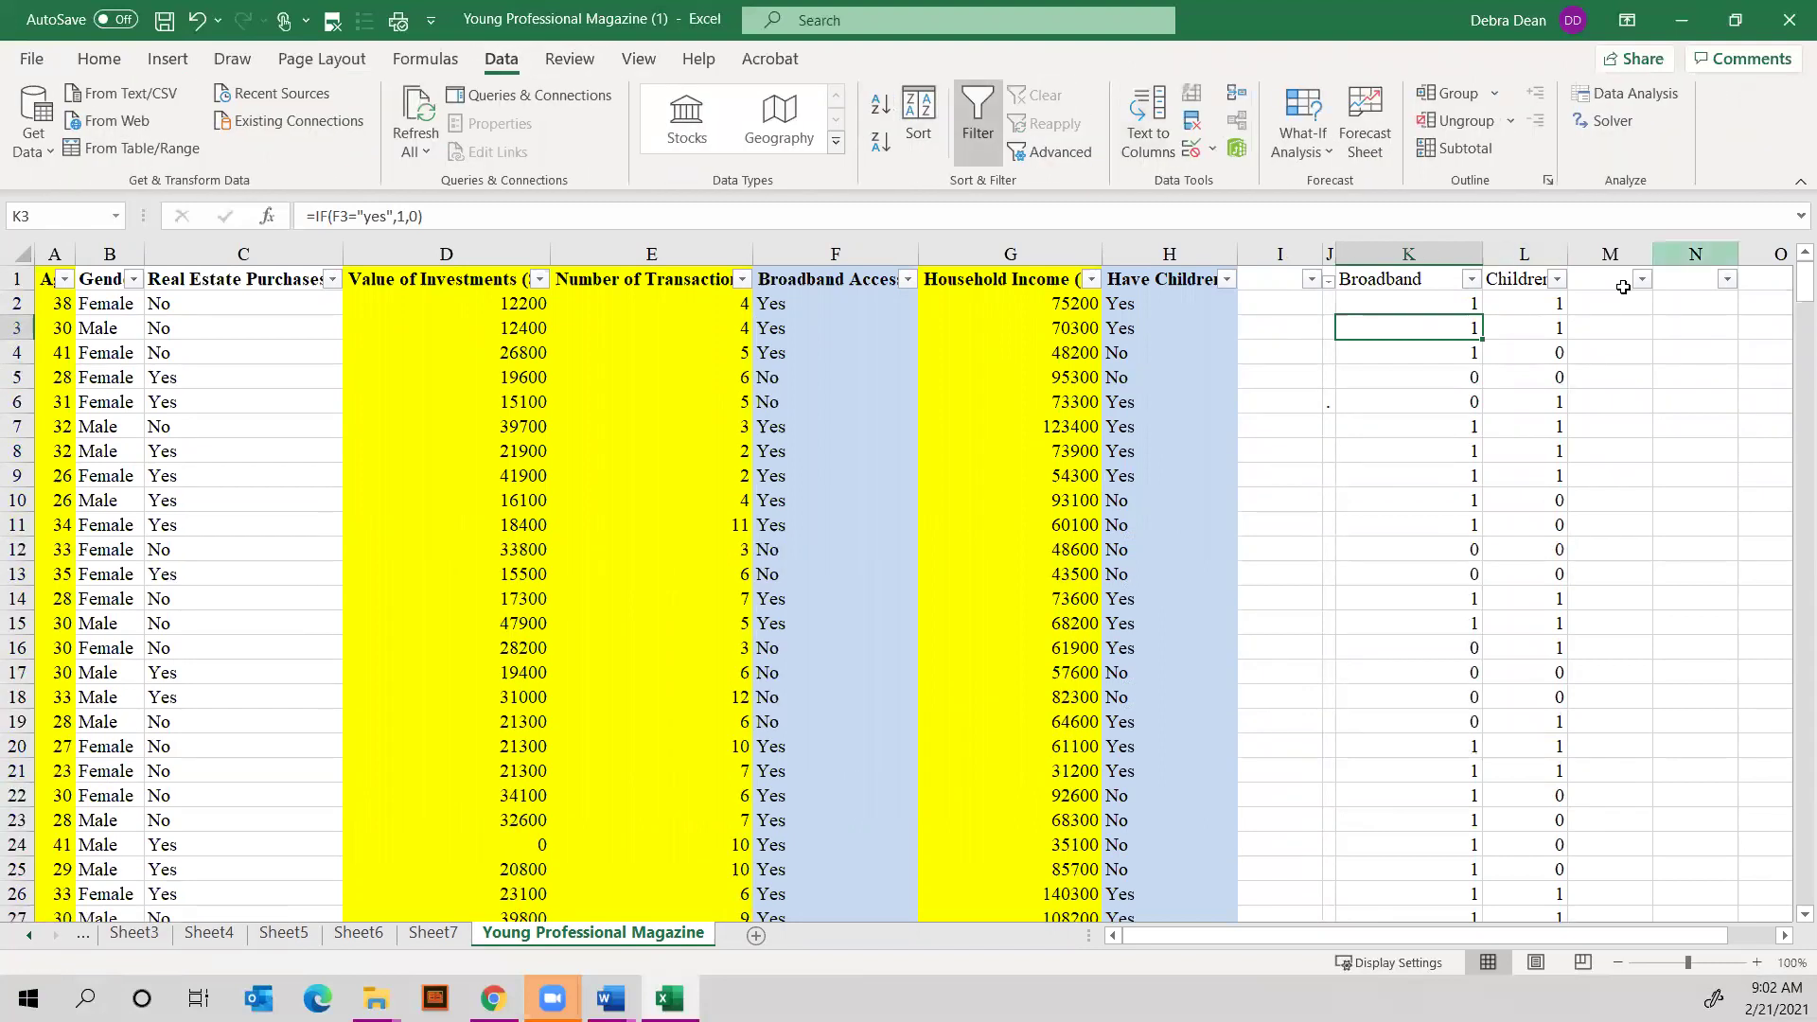
Filter the Children column to show only 1 and check the number of records found
left_click(1557, 278)
left_click(1325, 577)
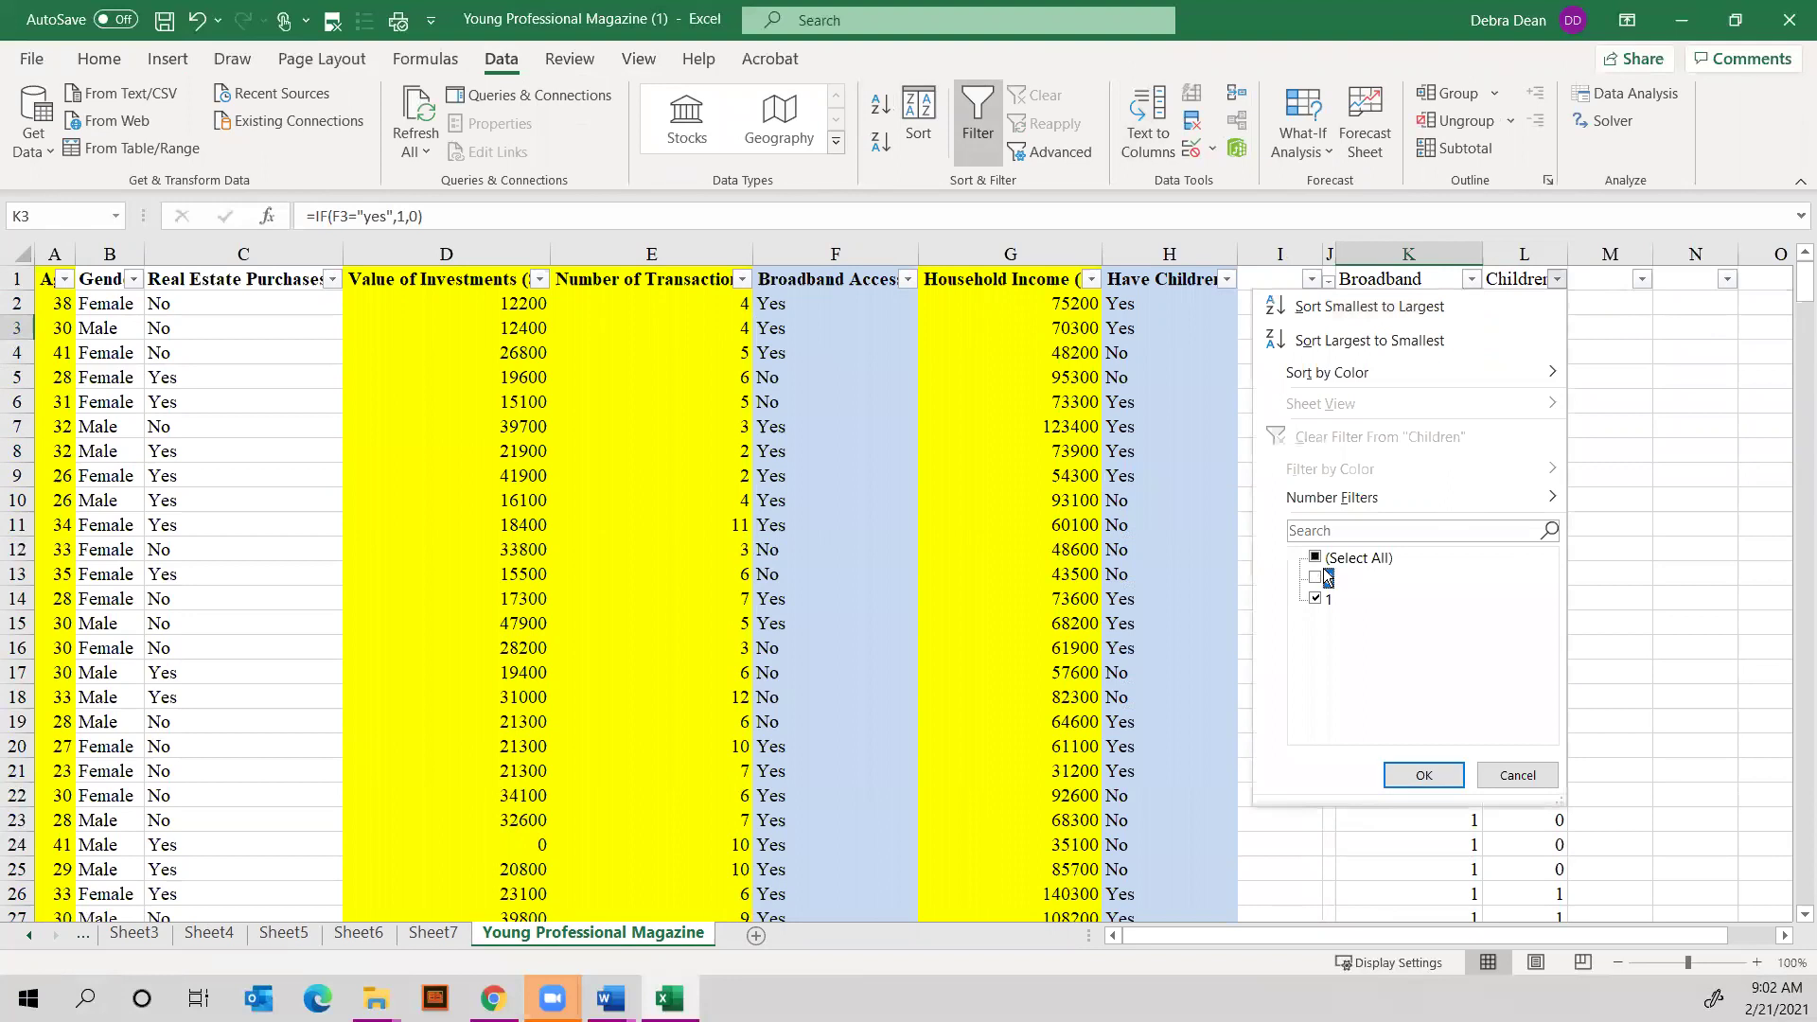
left_click(1412, 776)
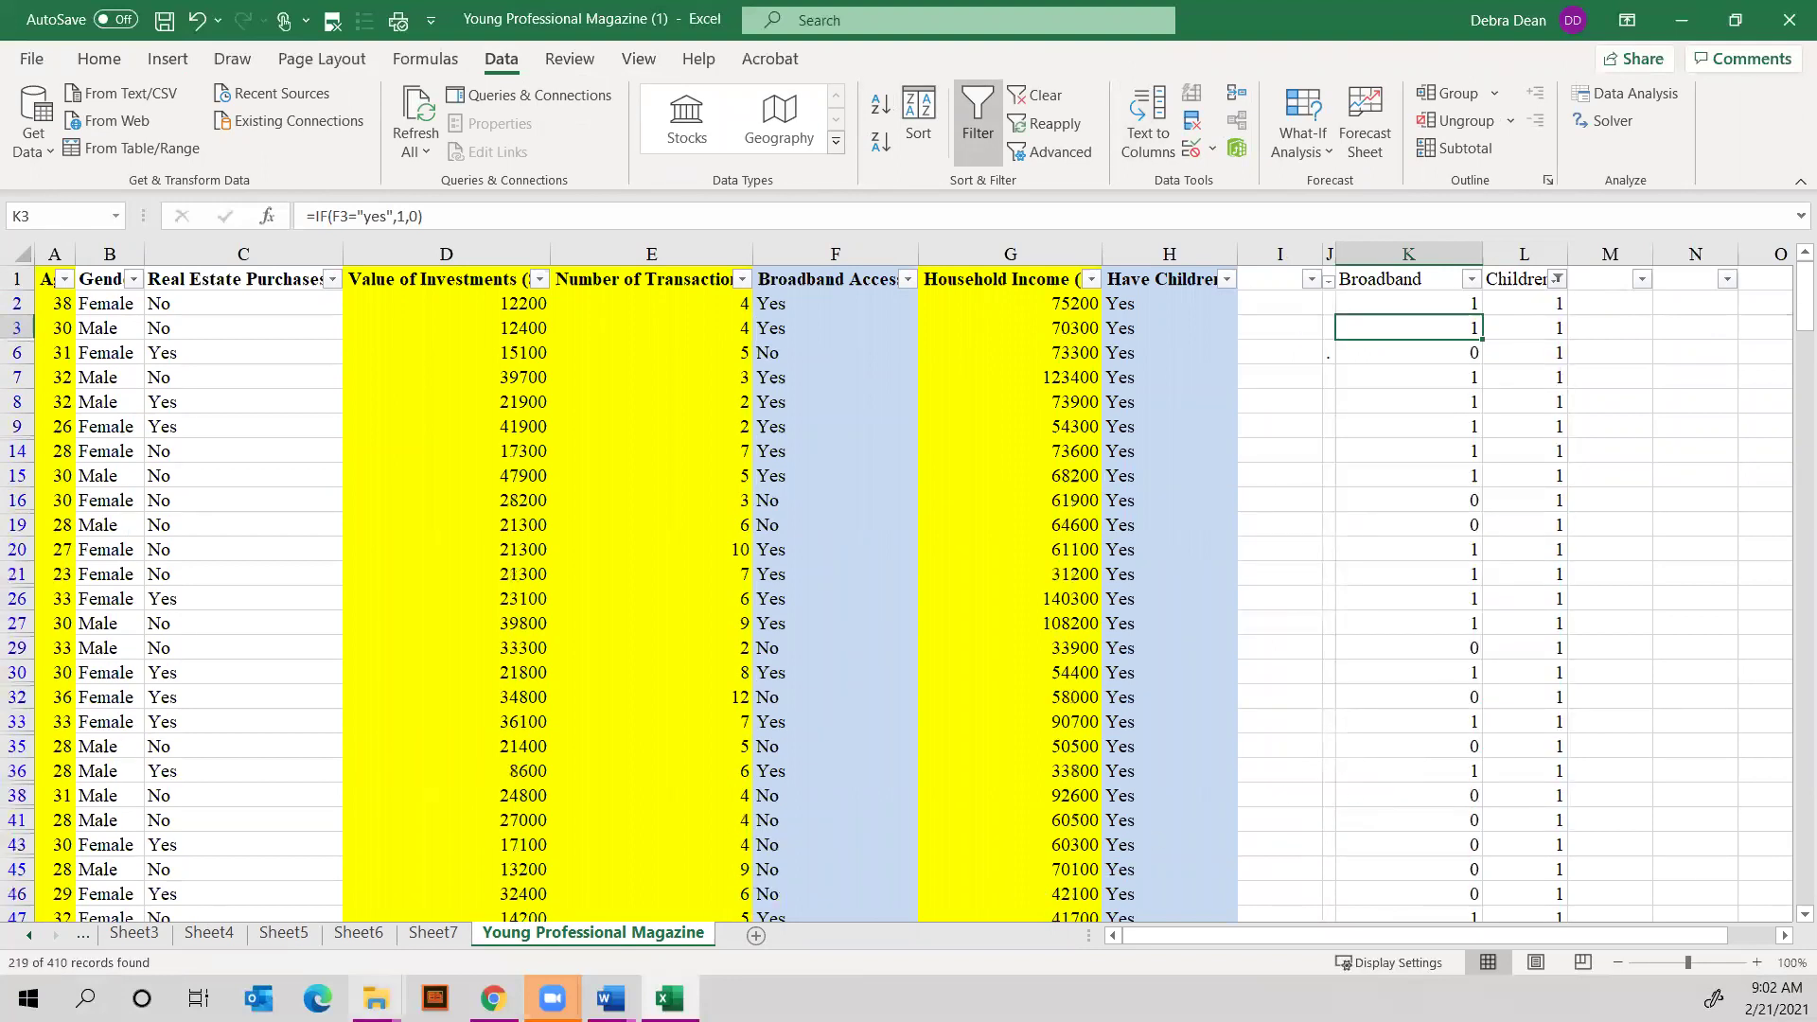
Add Children to the rows of the PivotTable on Sheet7 and remove Broadband from its rows and values
left_click(443, 935)
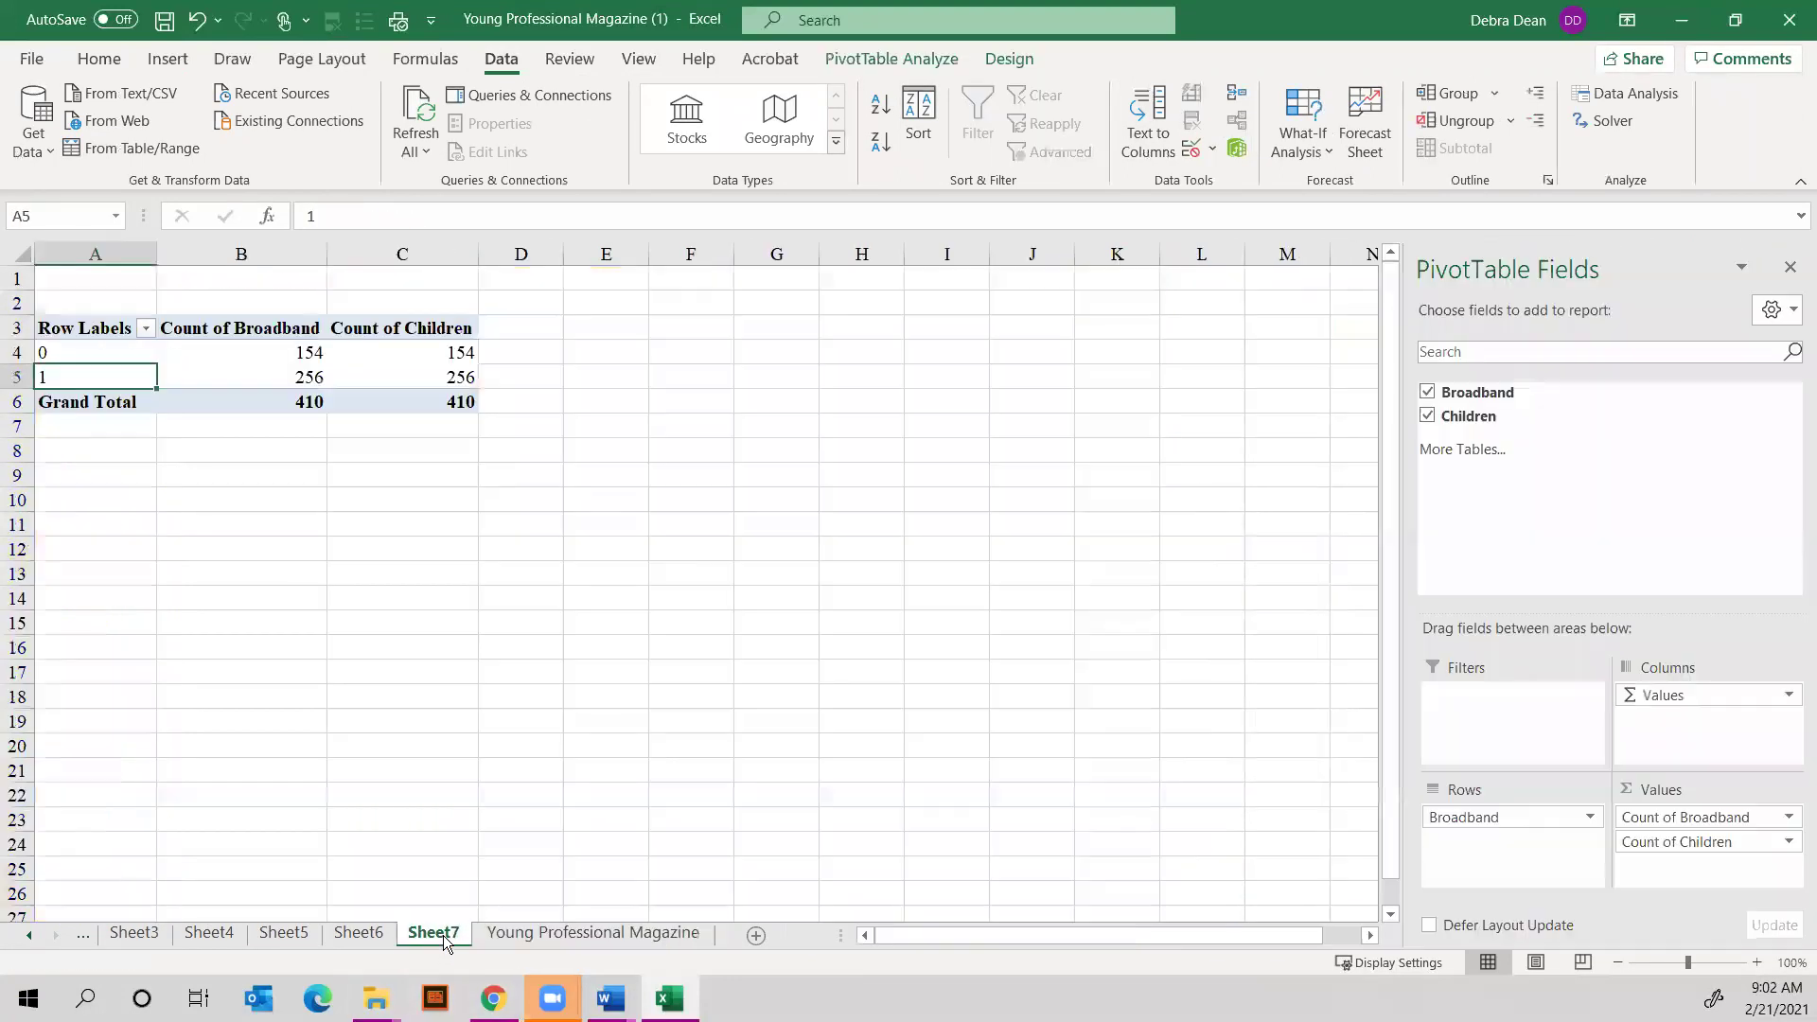
mouse_move(240, 378)
left_click_drag(1483, 426, 1500, 850)
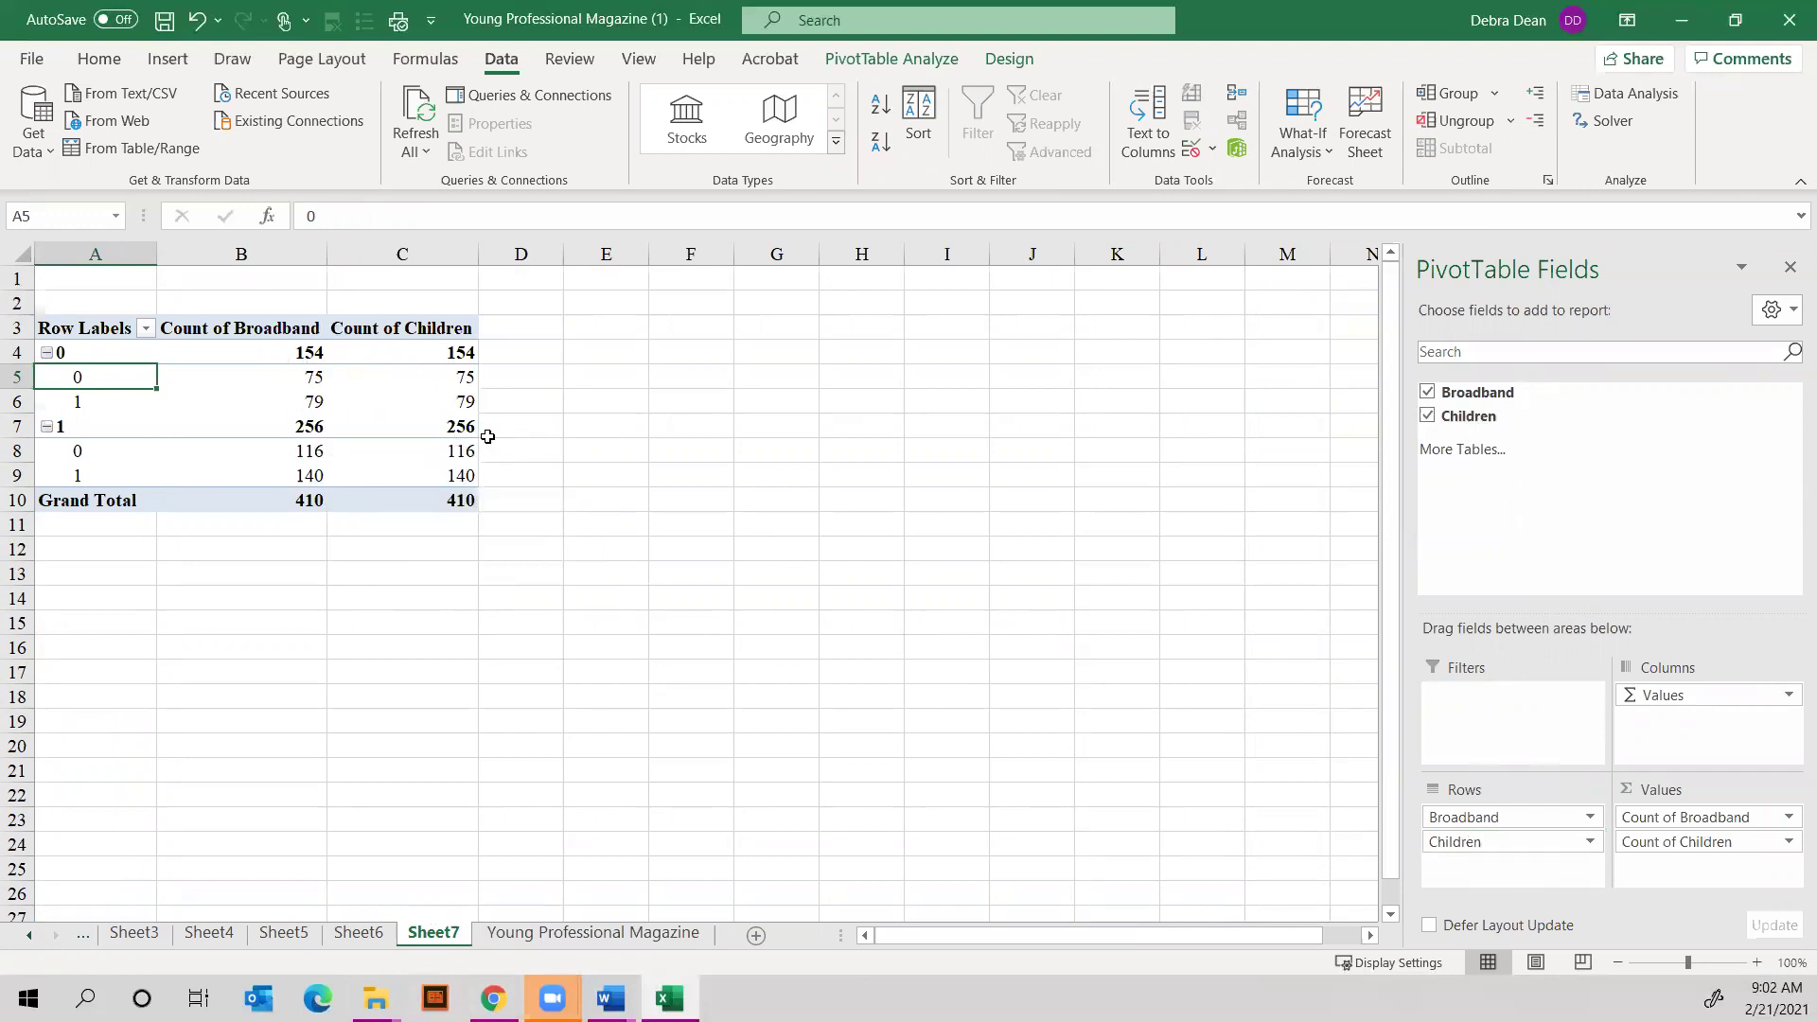
left_click_drag(438, 352, 287, 330)
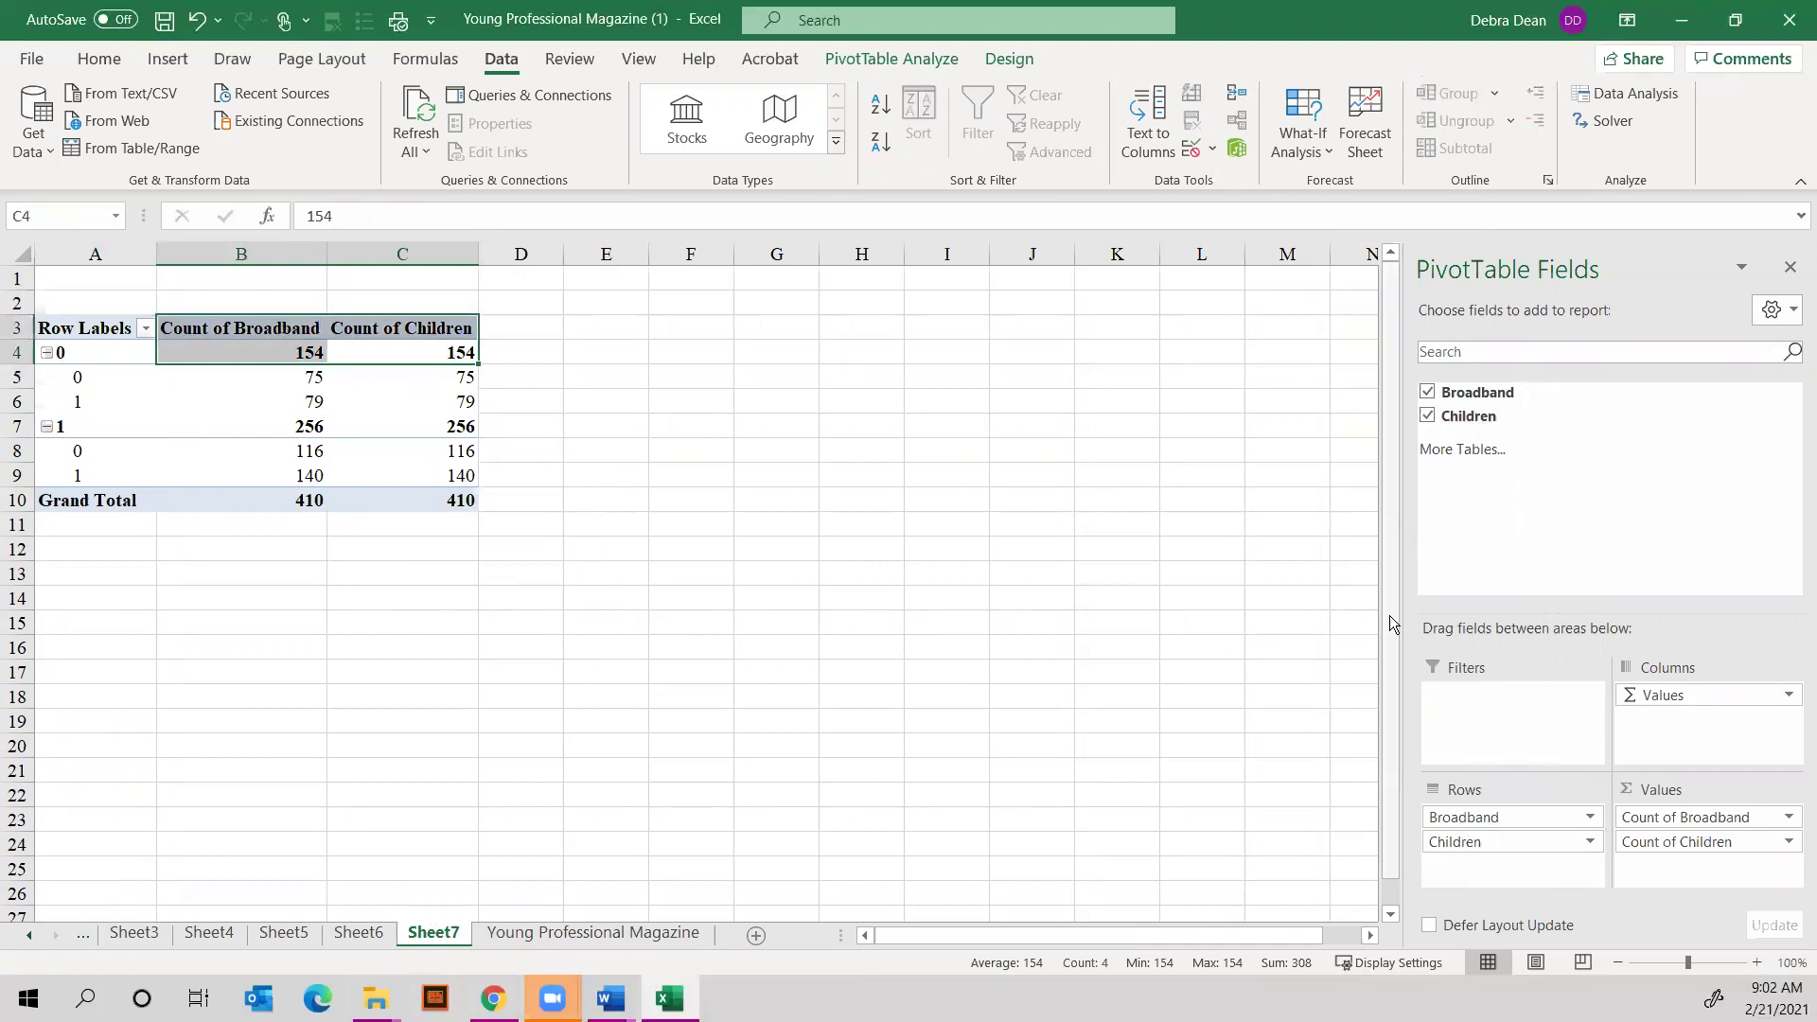
left_click_drag(1548, 826, 1235, 807)
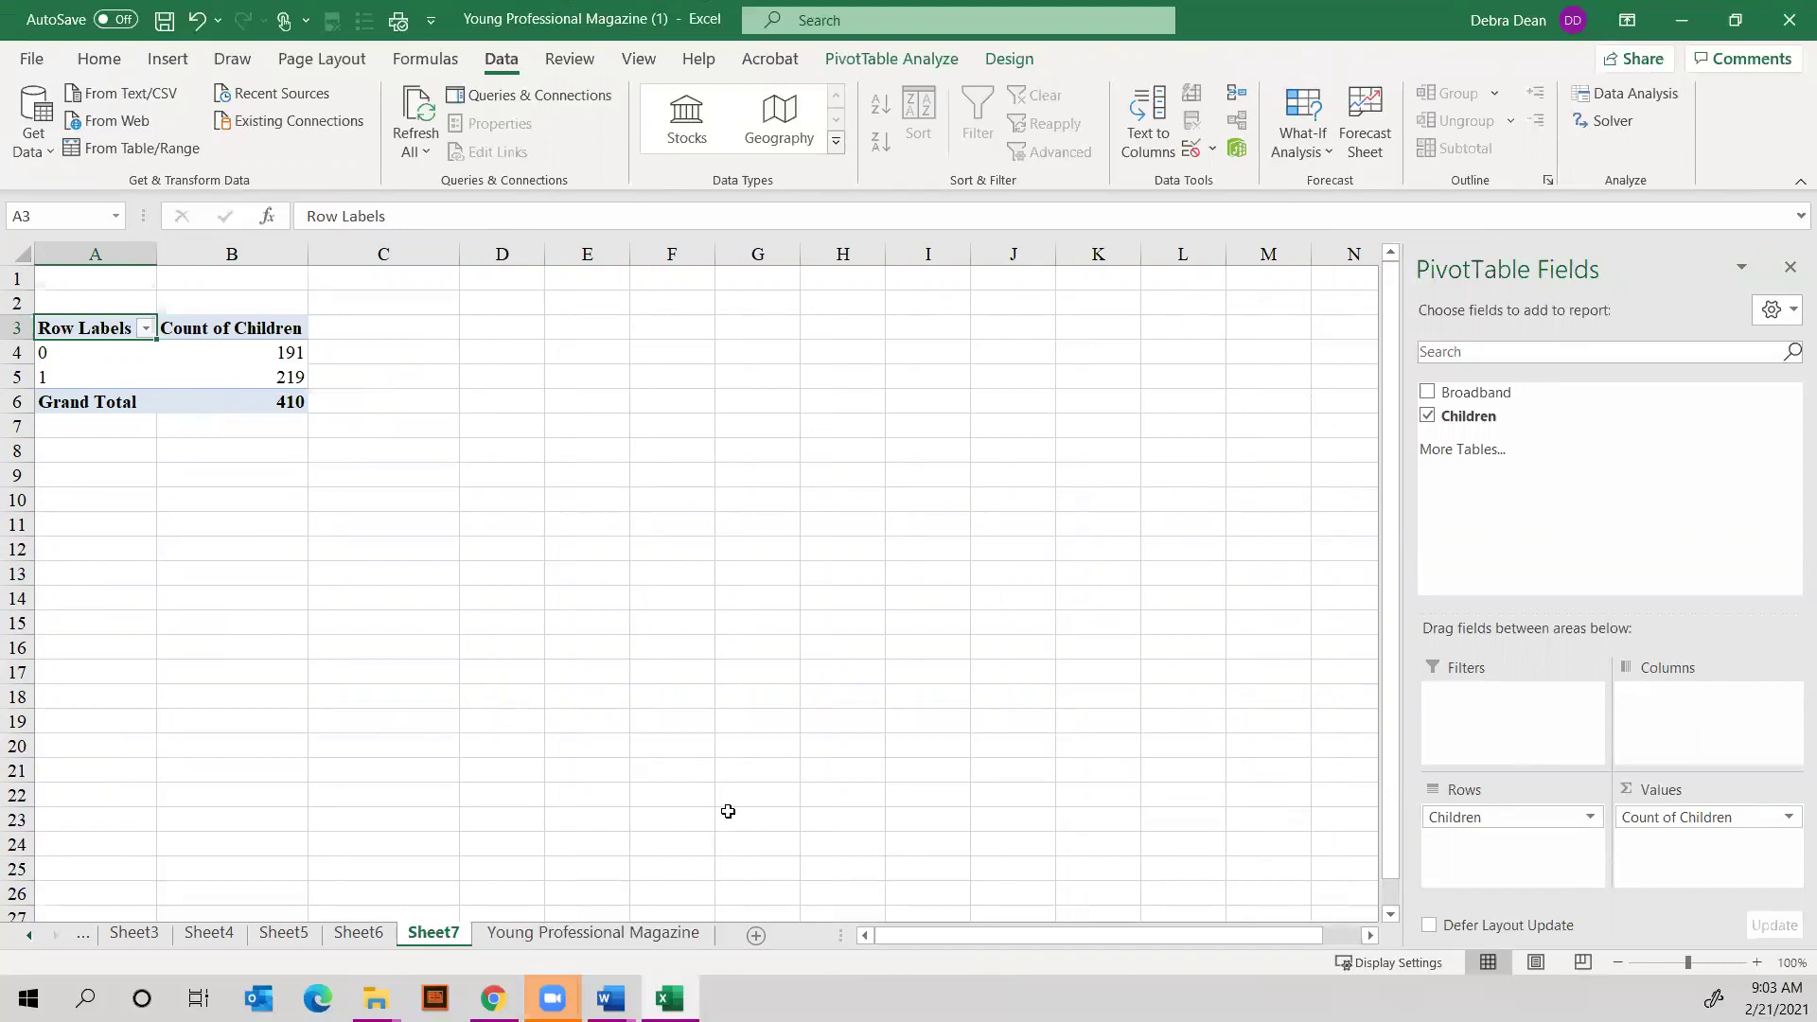
Create a second PivotTable from the Broadband and Children data on a new worksheet, with Broadband as both rows and values
left_click(587, 933)
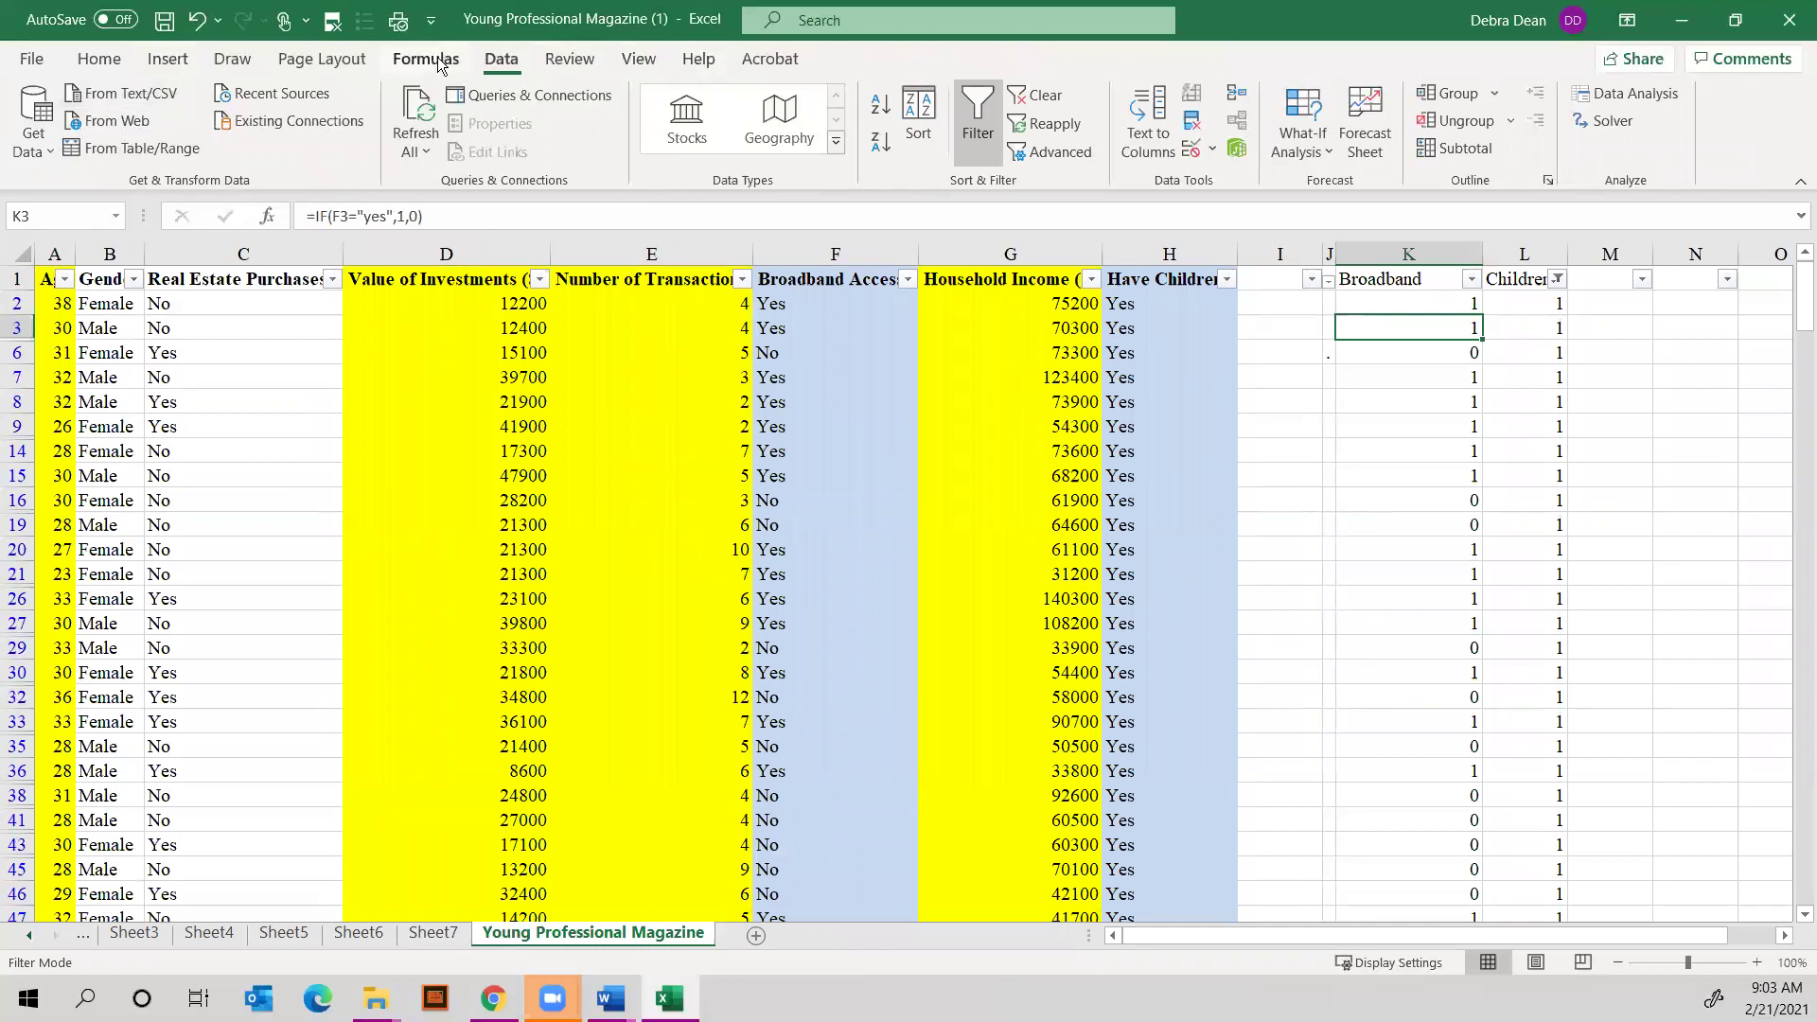
left_click(167, 59)
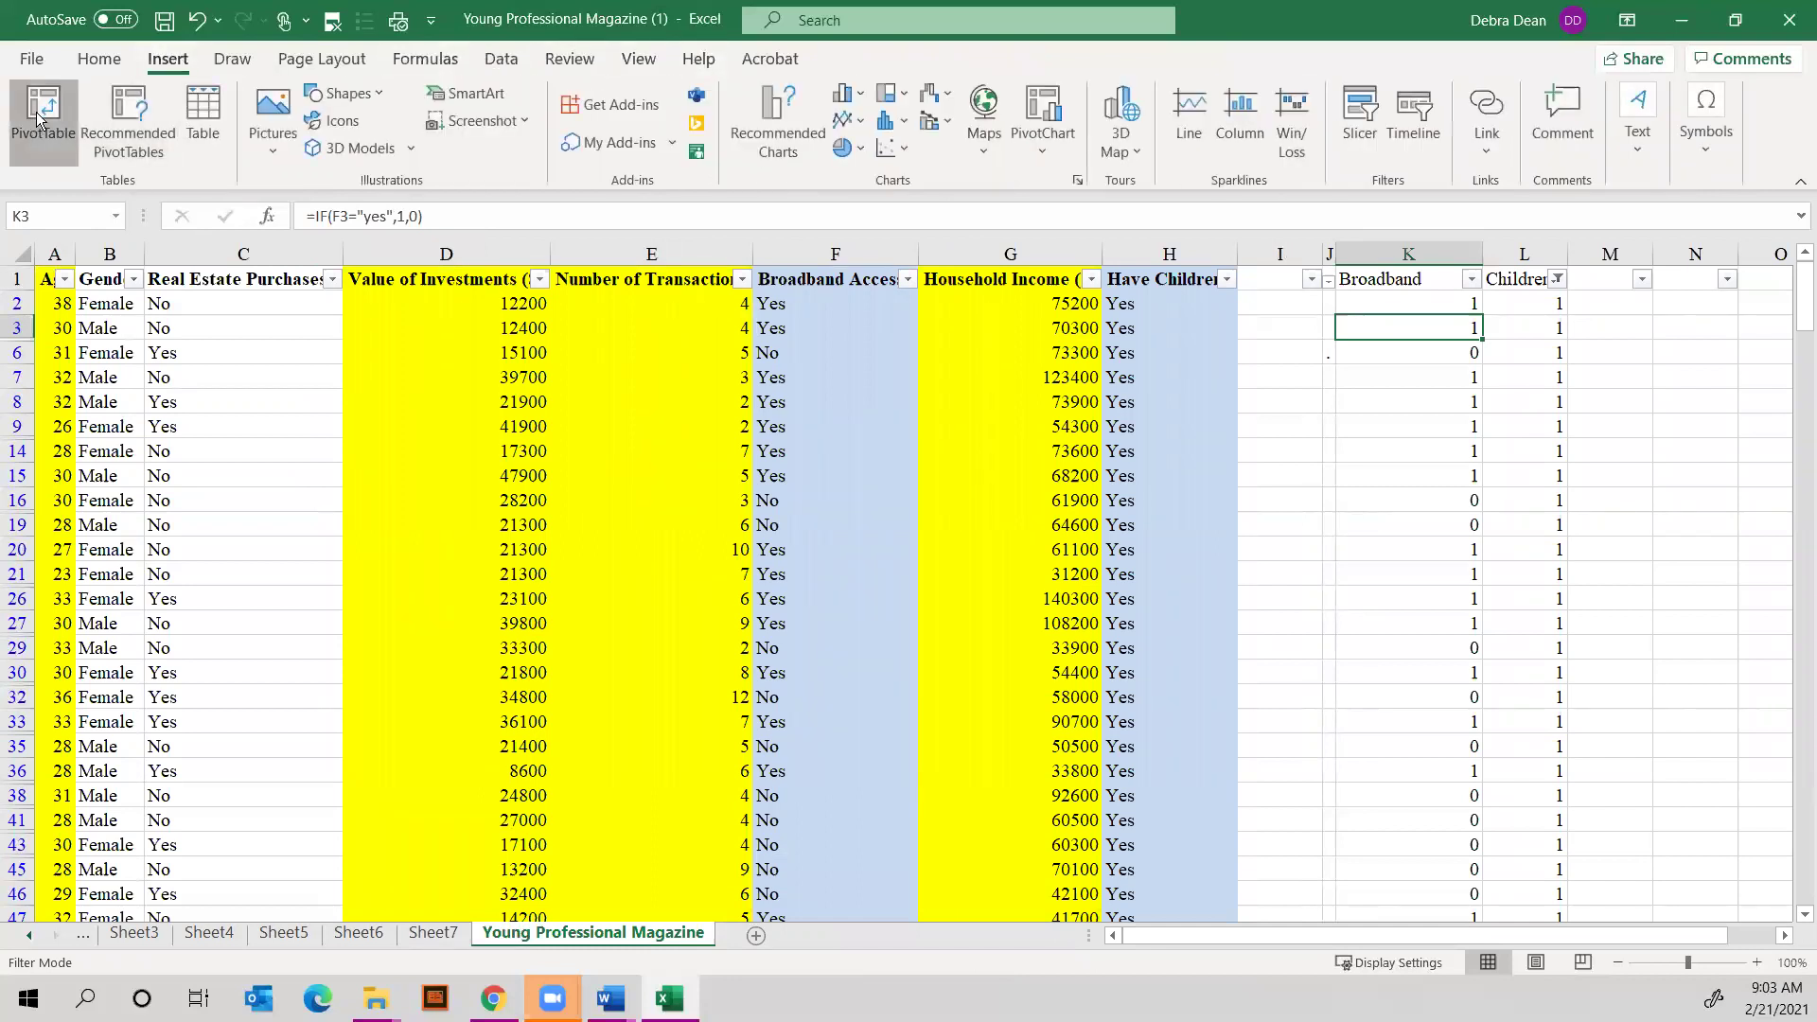
left_click(43, 118)
left_click(1379, 823)
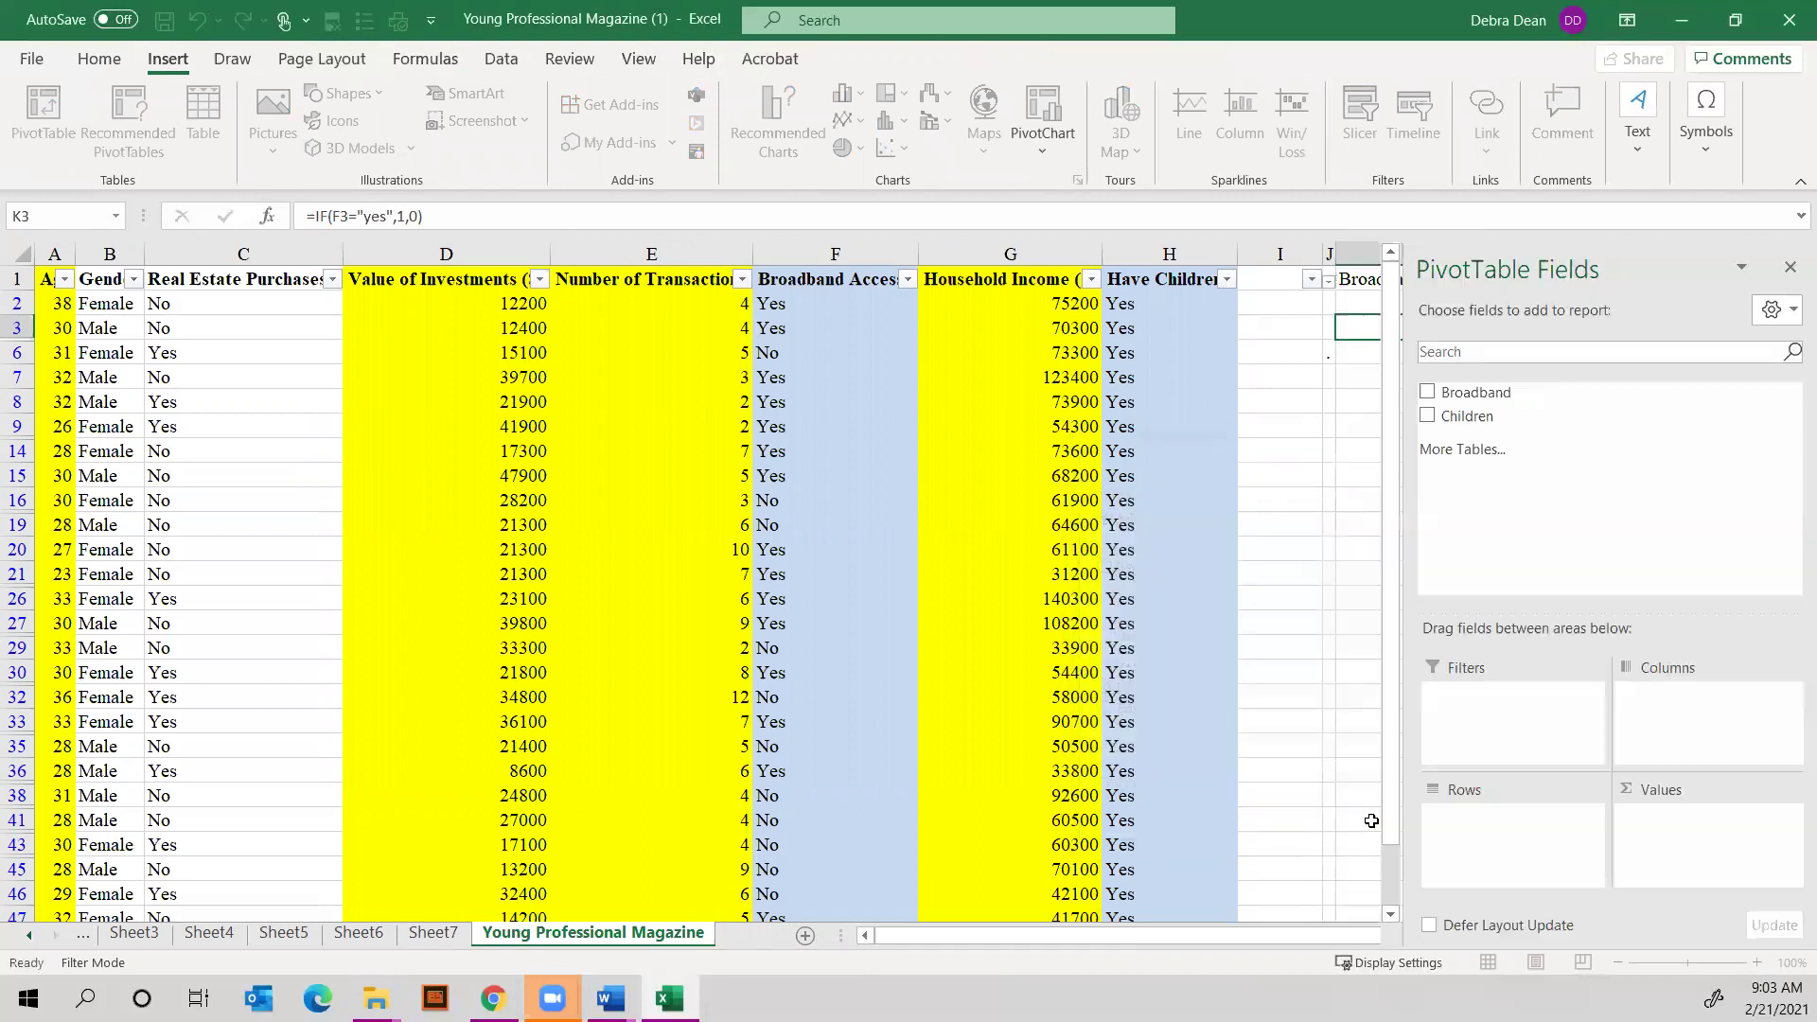
left_click_drag(1462, 391, 1510, 816)
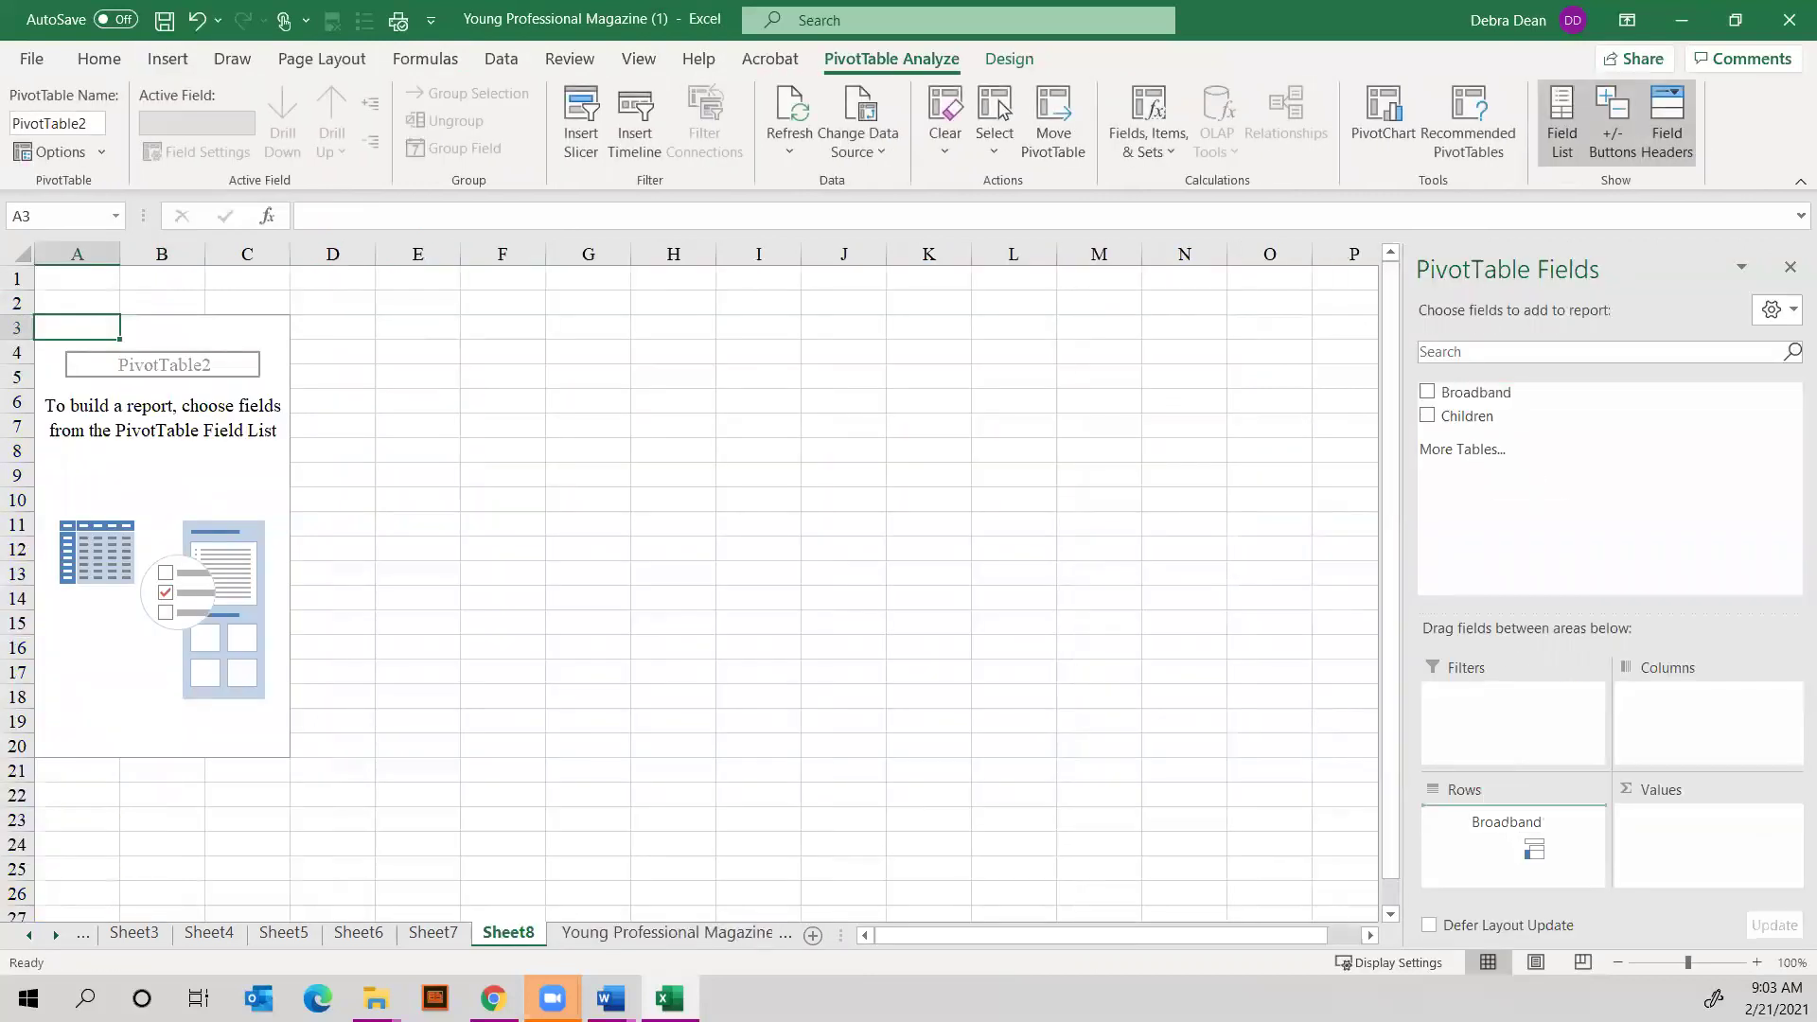
left_click_drag(1473, 392, 1666, 833)
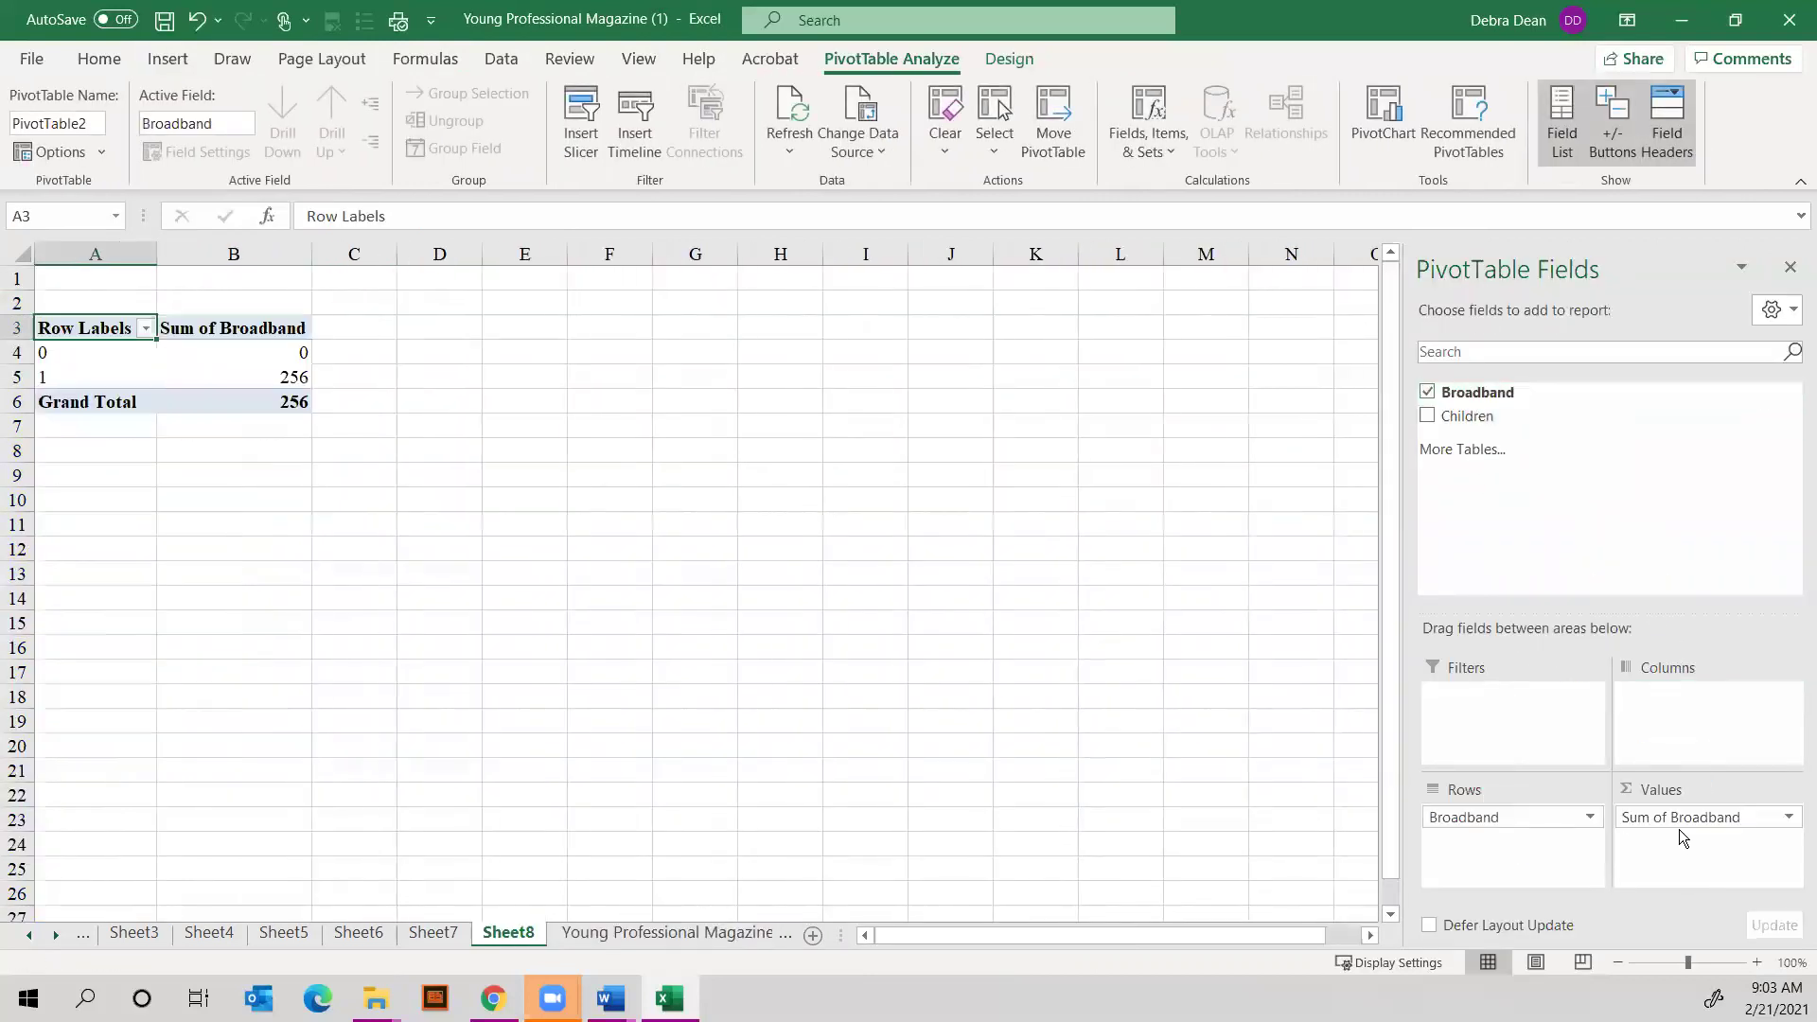
Summarize the new PivotTable's Broadband values by Count and compare it with the Children PivotTable on Sheet7
left_click(1788, 818)
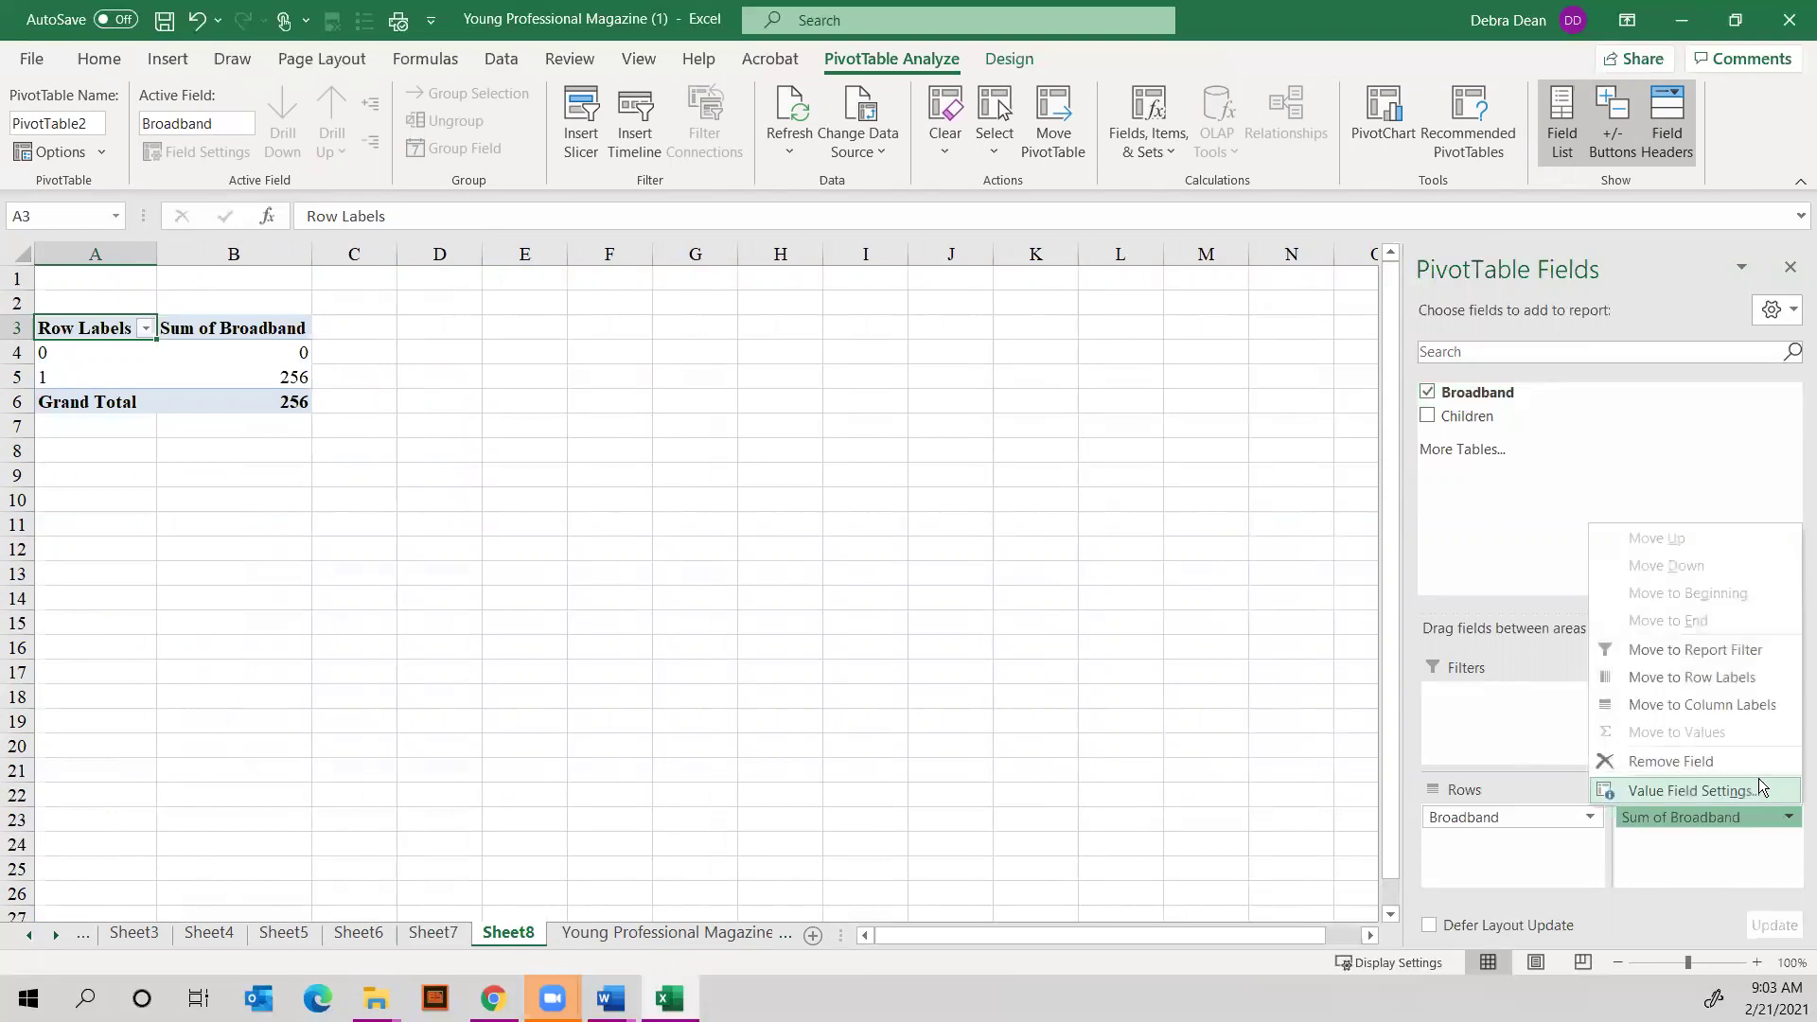
left_click(1759, 789)
double_click(1153, 680)
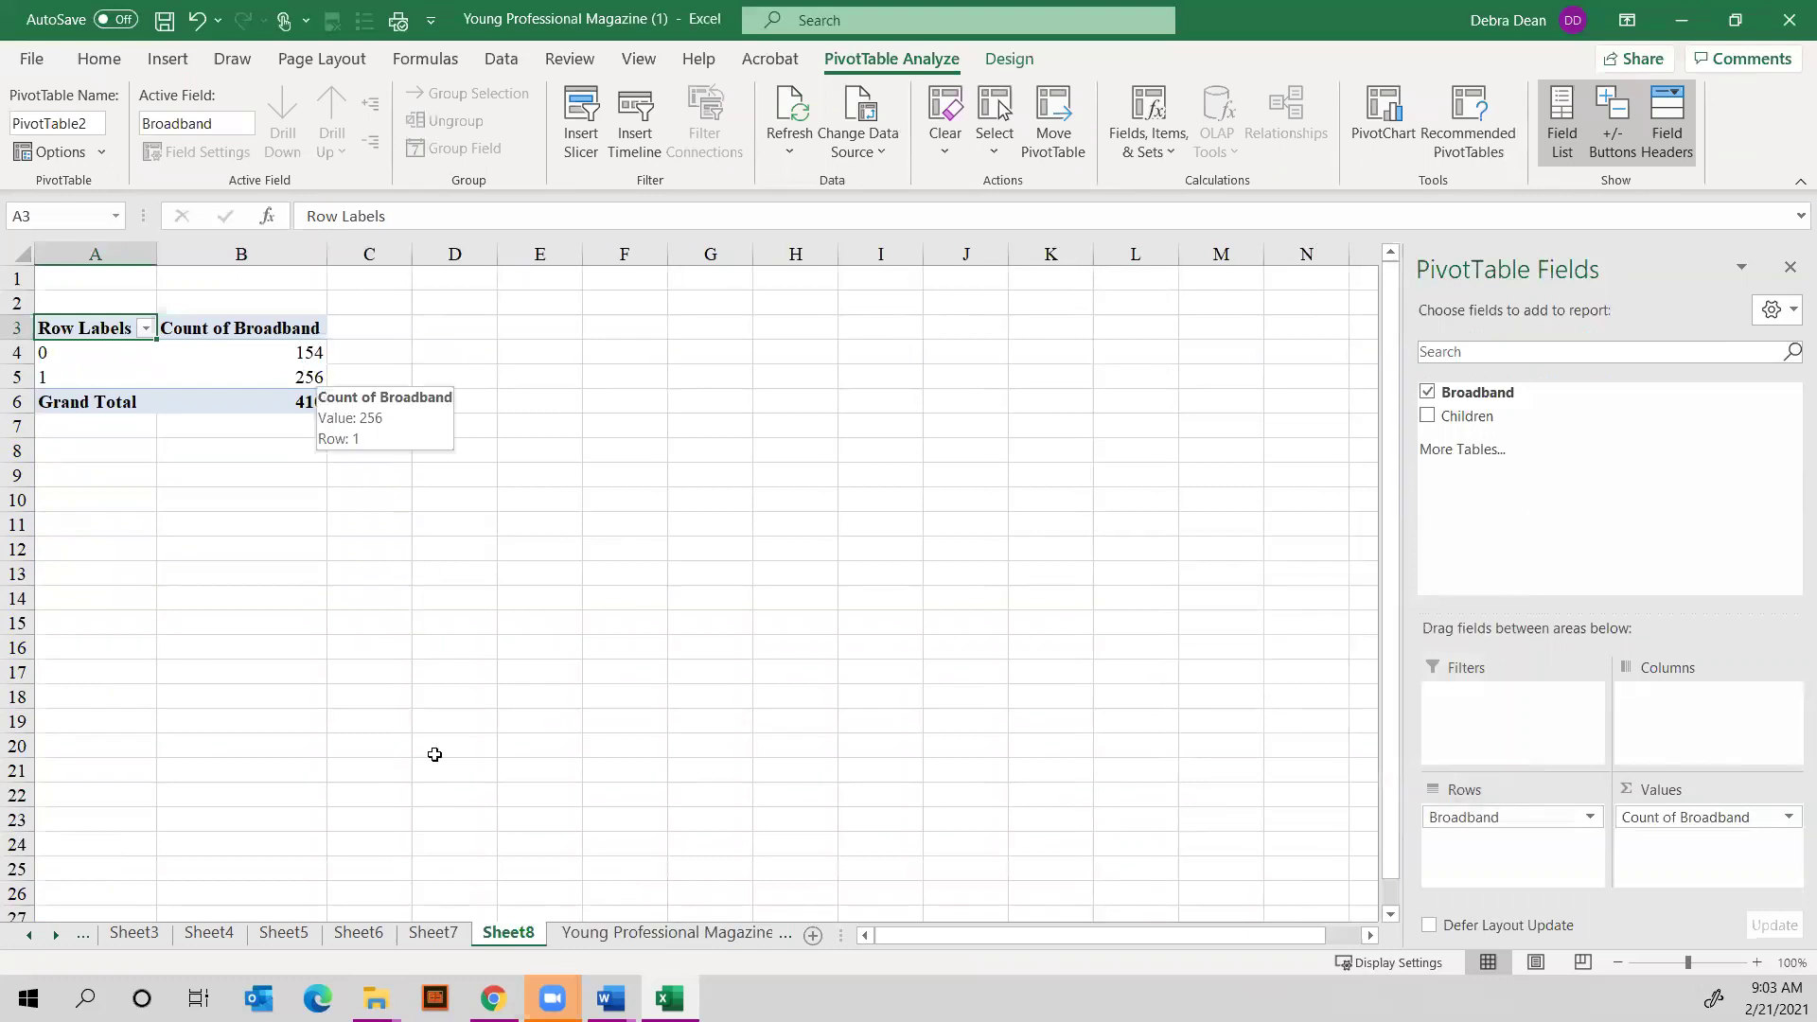
left_click(437, 935)
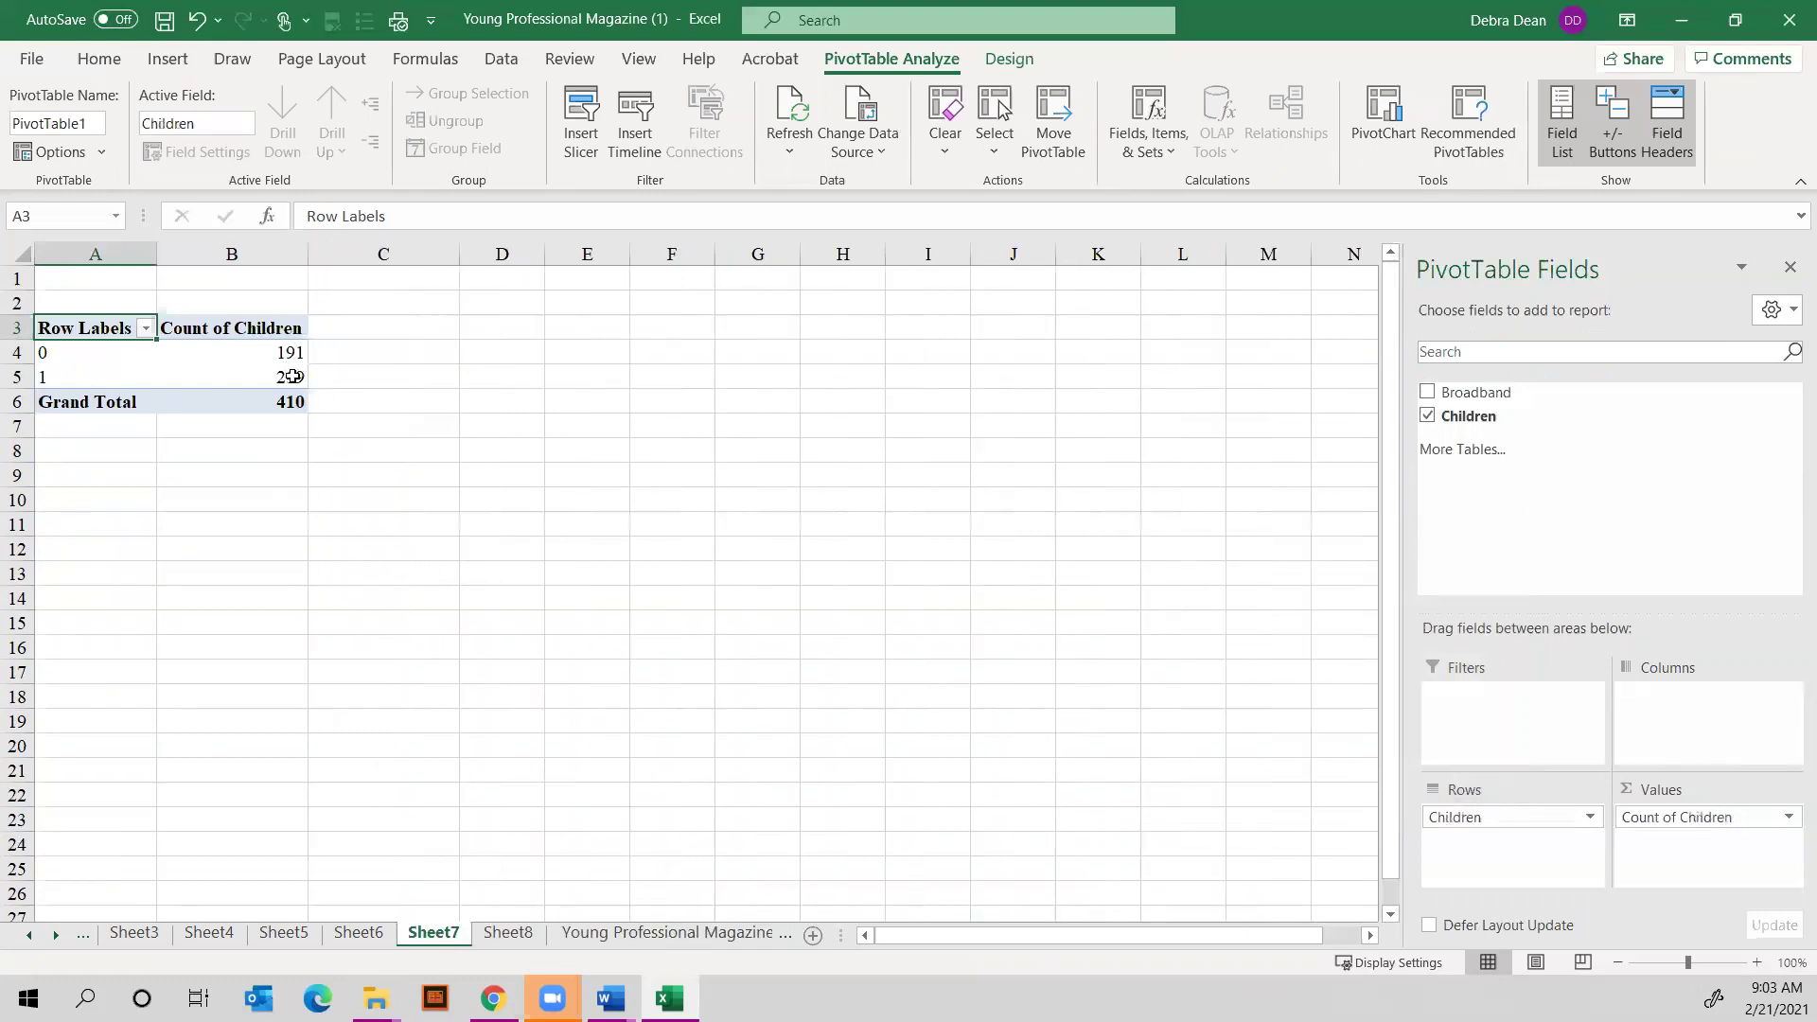
left_click(496, 934)
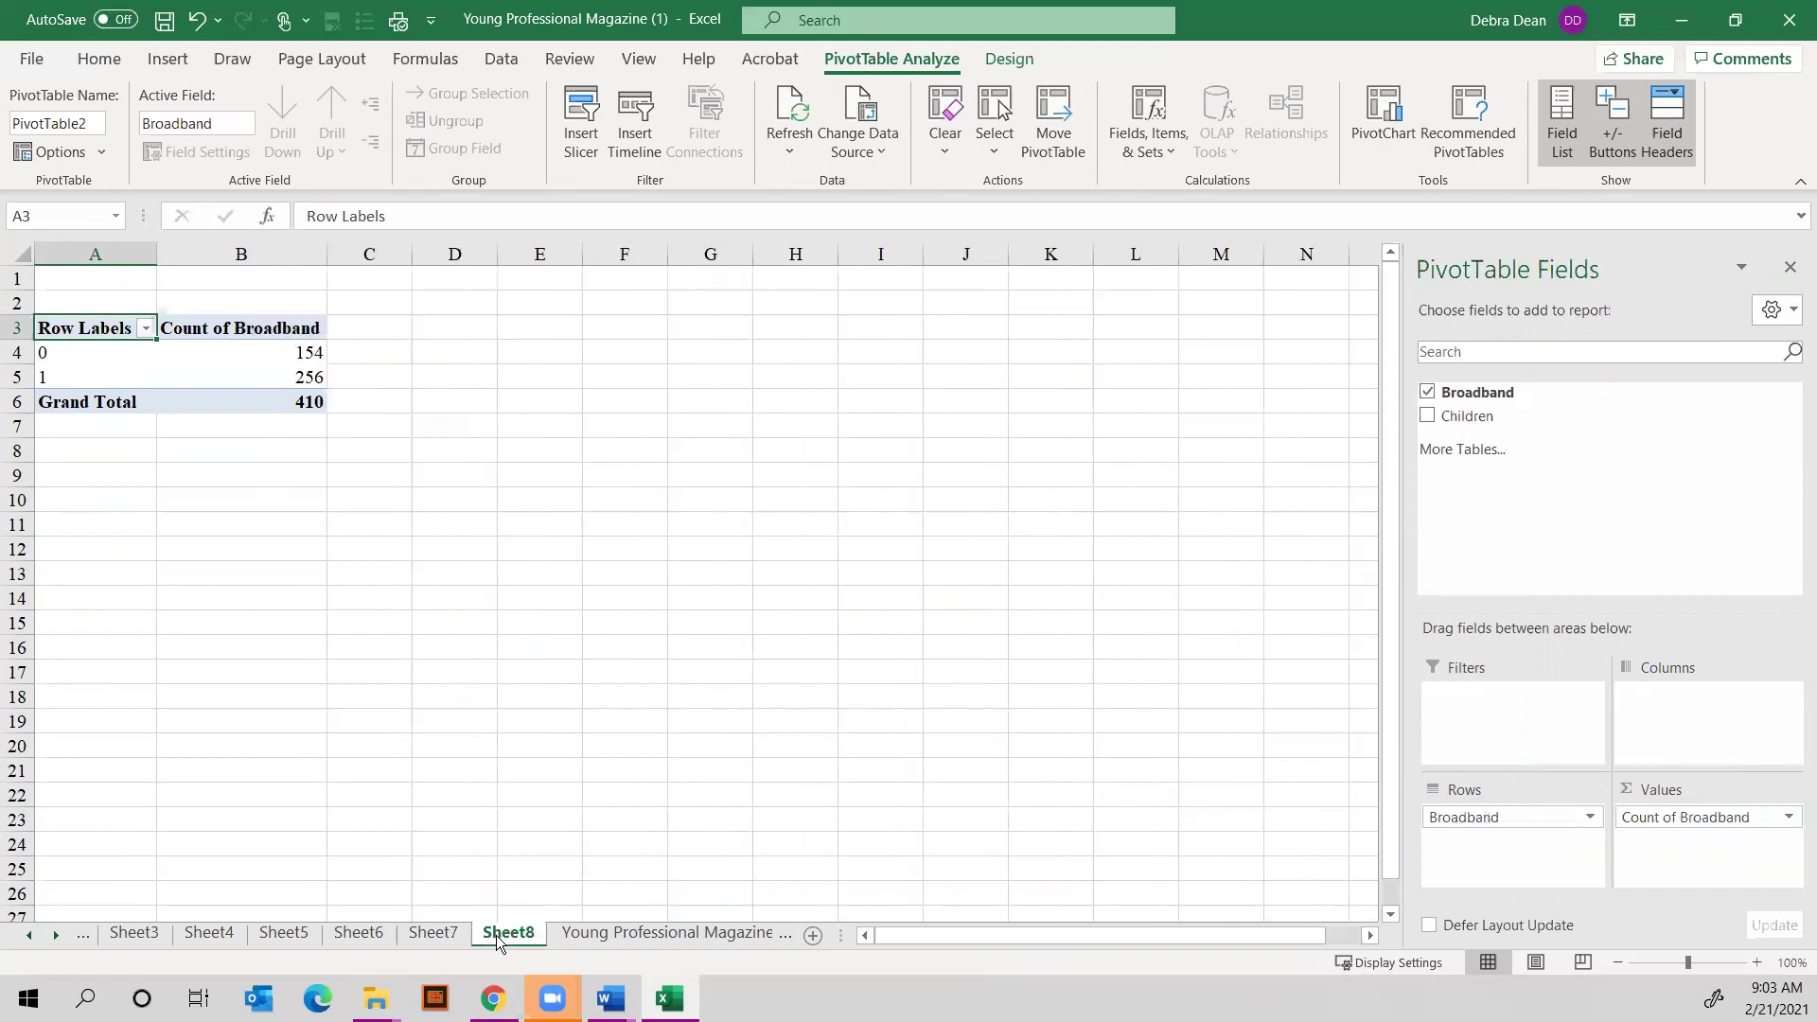